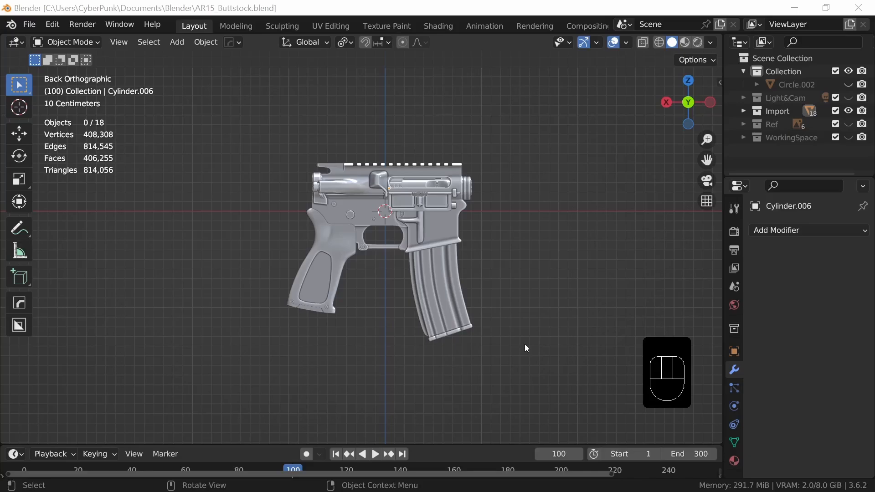
Step: Snap the 3D cursor to the selected vertex at the centre of the lower receiver's rounded rear face
middle_drag(420, 288, 462, 331)
click(352, 264)
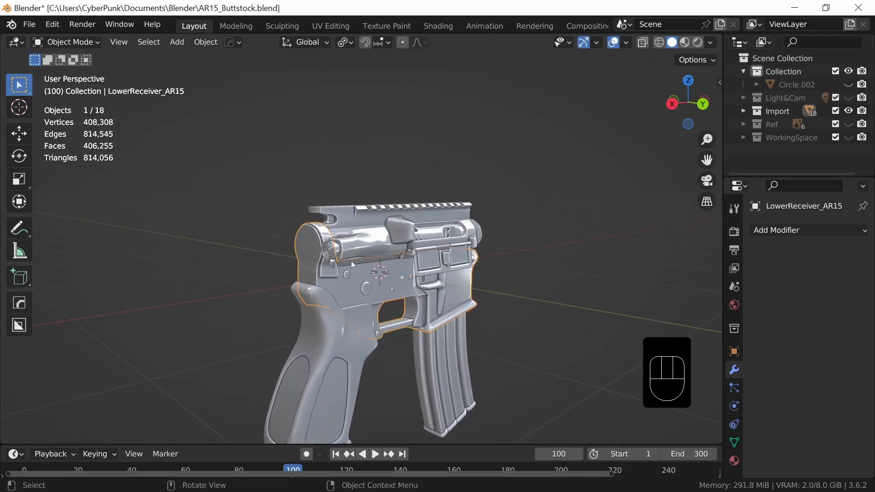
middle_drag(403, 312, 530, 293)
key(Tab)
key(1)
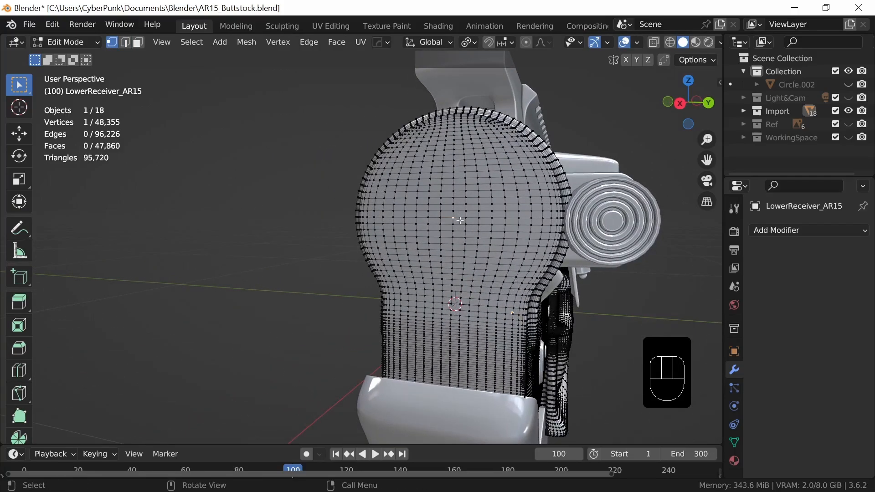
key(shift+s)
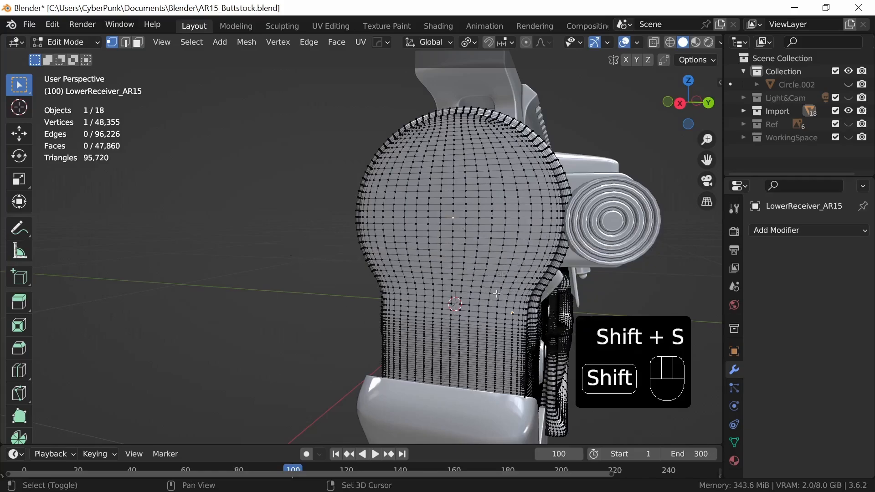
key(shift+s)
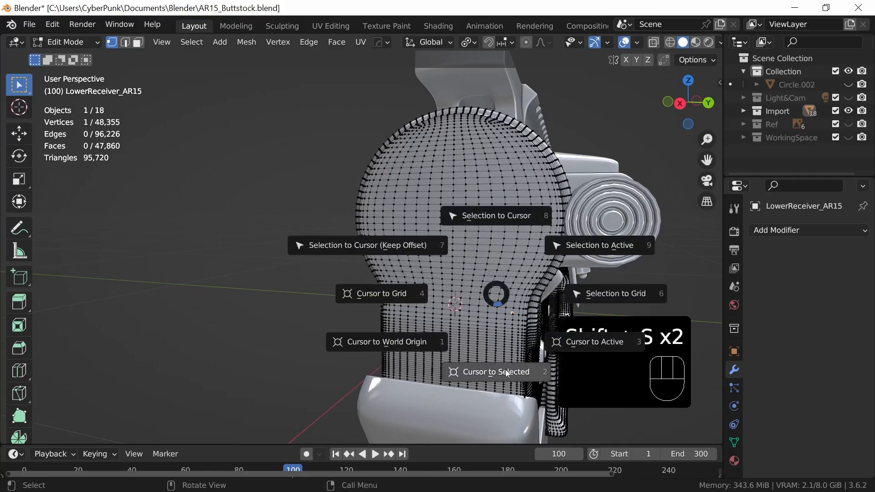
click(505, 370)
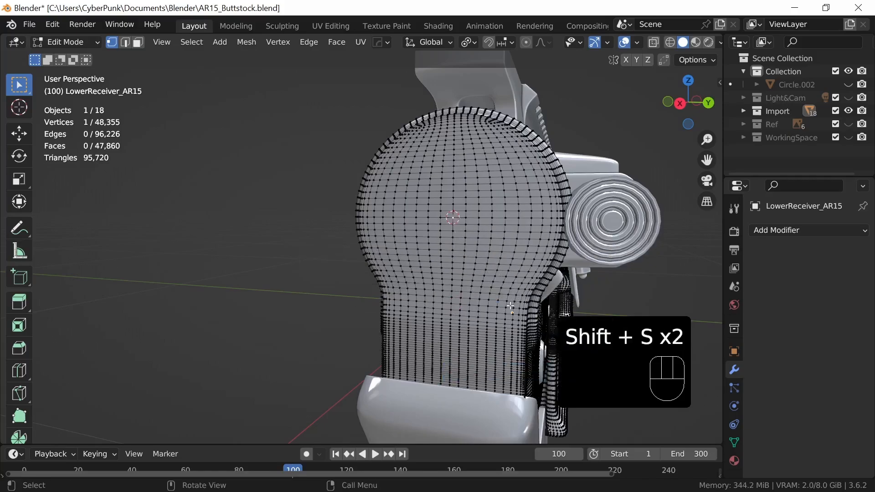
key(Tab)
Step: Add a mesh circle with 24 vertices at the 3D cursor on the receiver's rear face
ctrl+middle_drag(540, 309, 501, 322)
key(shift+a)
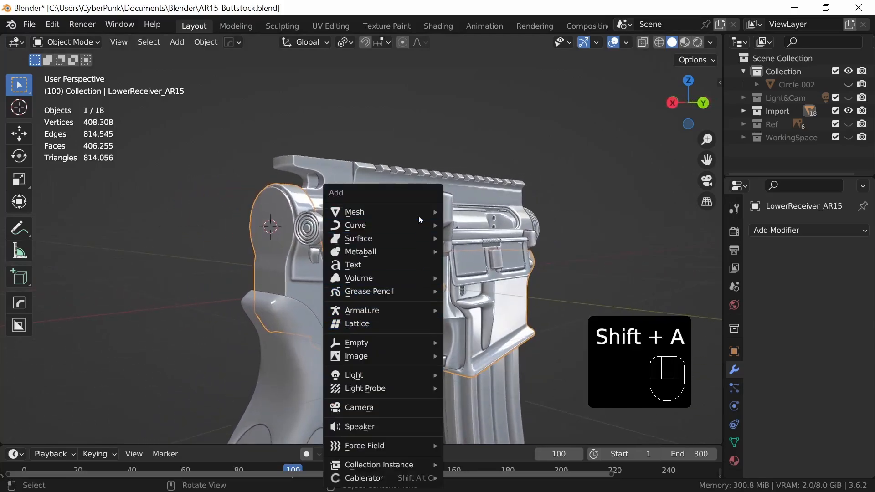
mouse_move(420, 219)
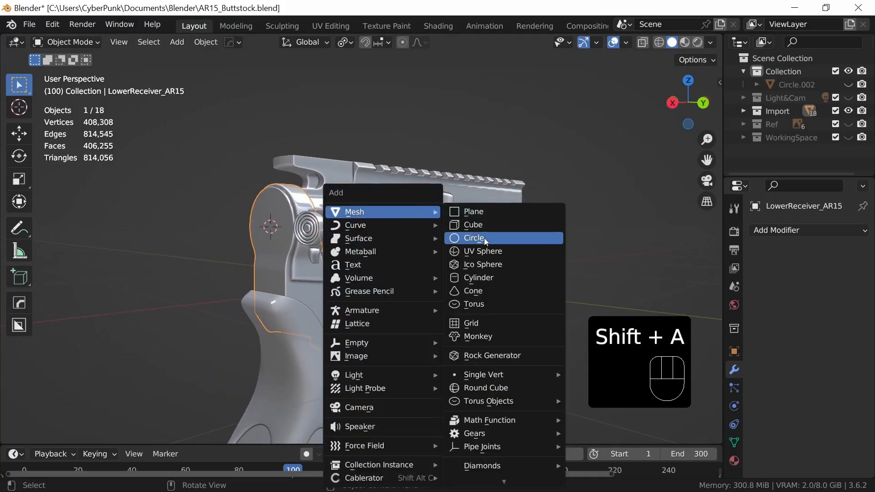
click(484, 238)
click(201, 289)
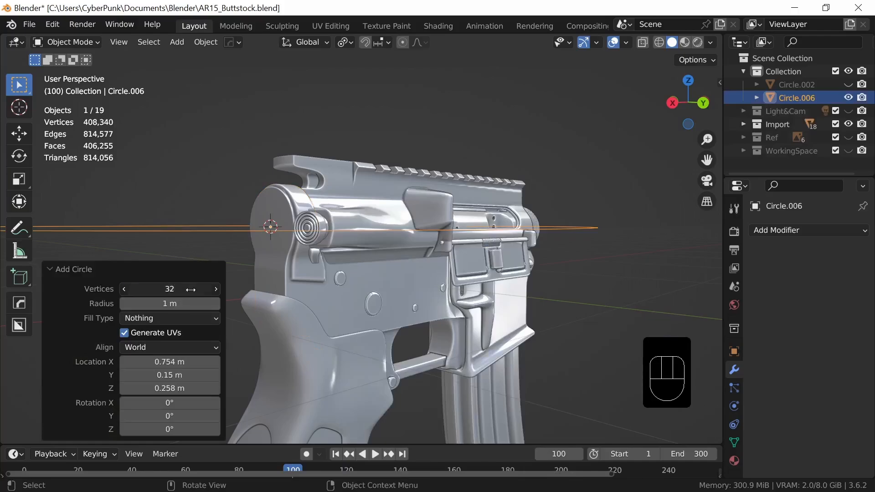
text(2)
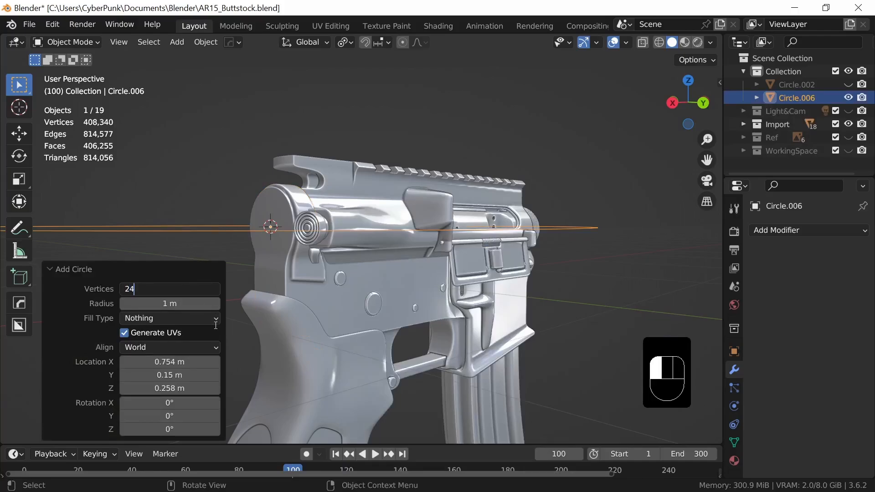
click(216, 325)
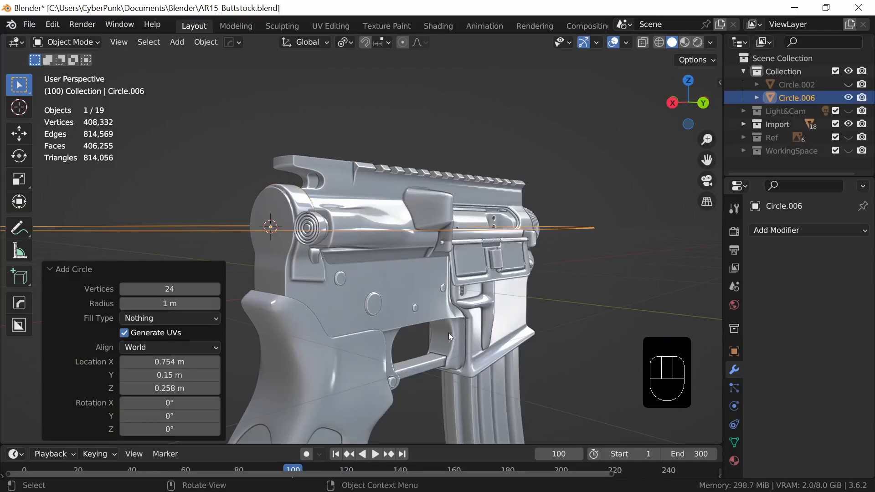
Step: Rotate the circle 90° about the global Y axis and scale it down to about 0.128
text(ry)
text(90)
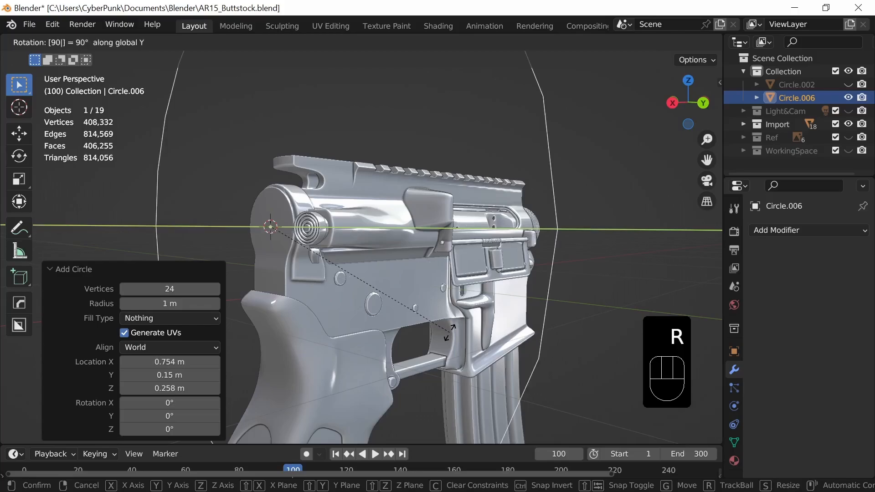
click(451, 331)
alt+middle_drag(434, 322, 444, 334)
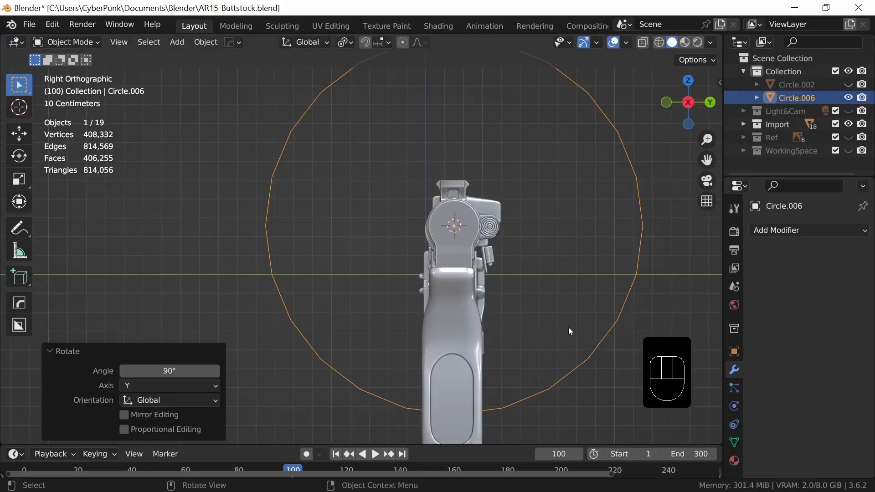
key(s)
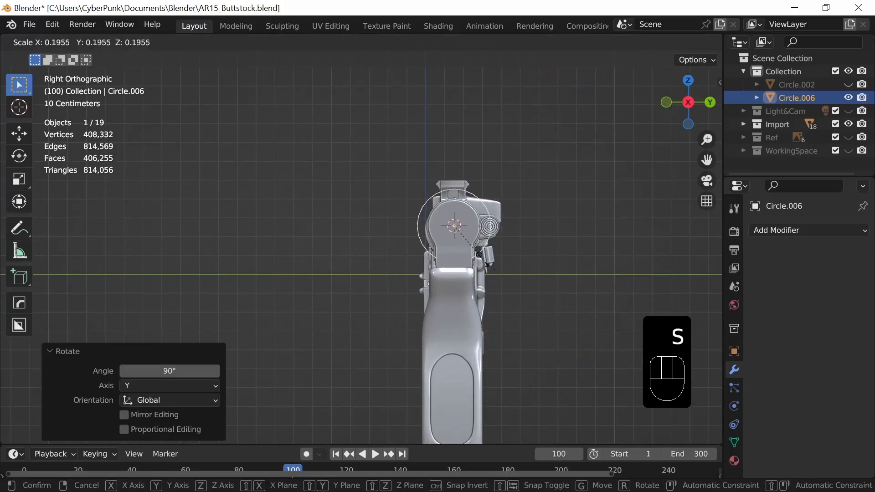
click(474, 250)
Step: Move the circle about 0.29 m along the global X axis, away from the receiver's rear face
ctrl+middle_drag(532, 332, 525, 386)
key(g)
key(x)
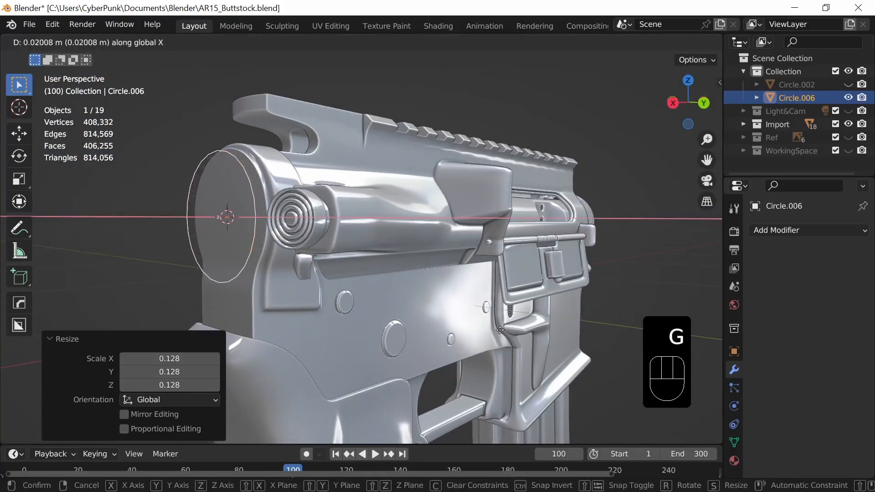
click(347, 348)
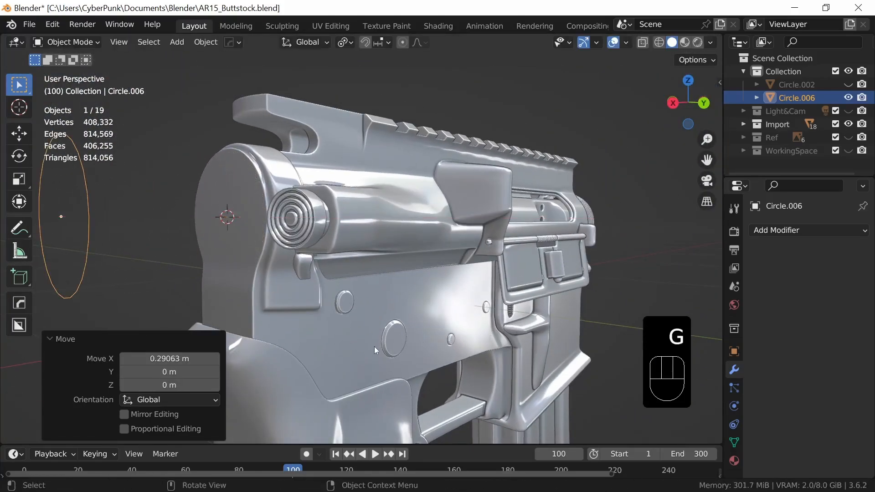
Step: Scale the circle by about 1.032 to fit the receiver's rear outline and apply its rotation and scale
alt+middle_drag(374, 346, 495, 314)
key(s)
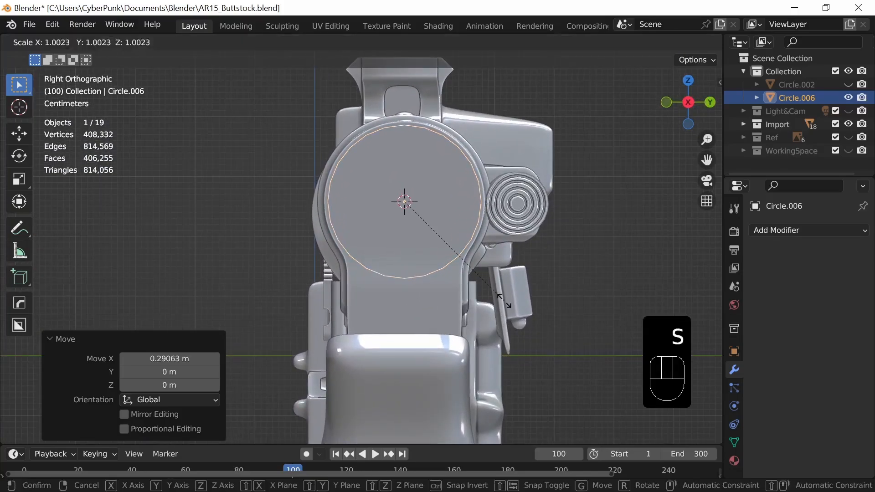
key(shift)
click(506, 307)
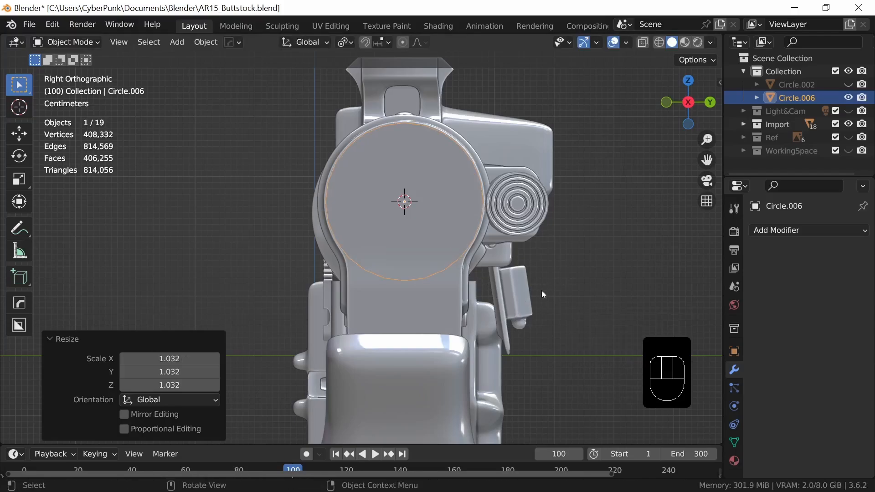
key(ctrl+a)
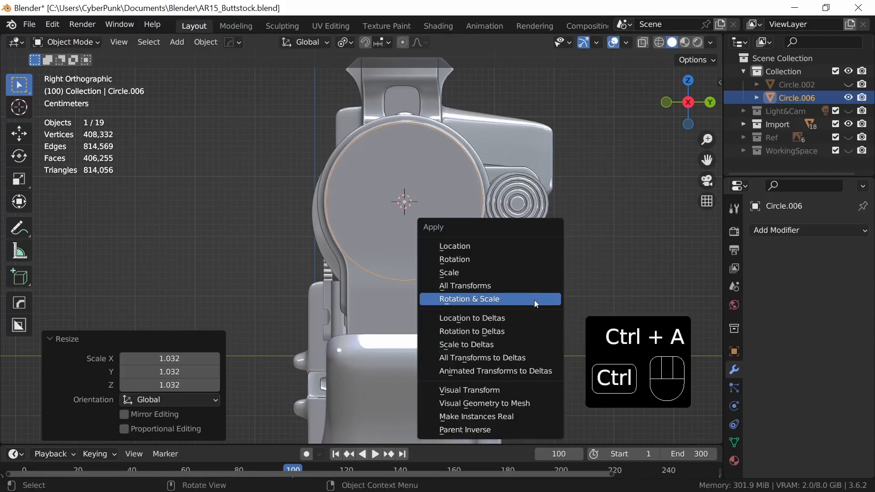
click(497, 300)
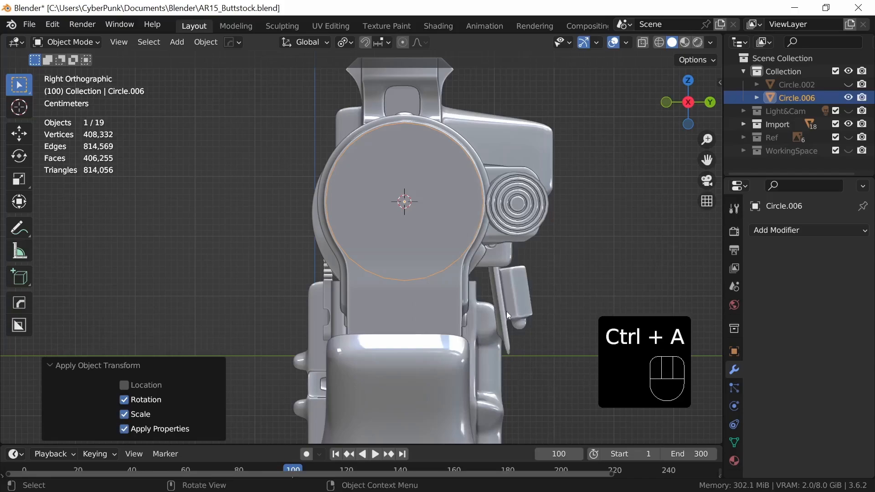
Step: Hide the Import collection and delete the circle's 11 vertices on the negative Y side, keeping the centreline vertices
key(Tab)
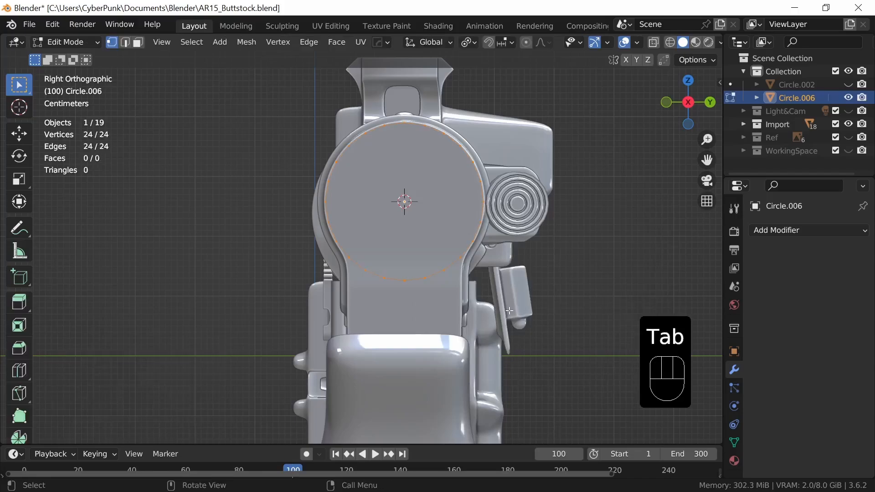
click(850, 124)
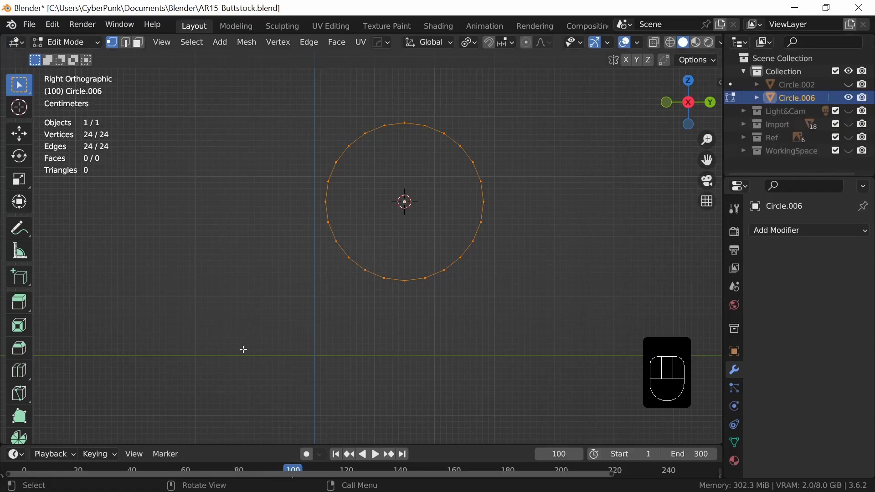
drag(244, 350, 396, 101)
key(x)
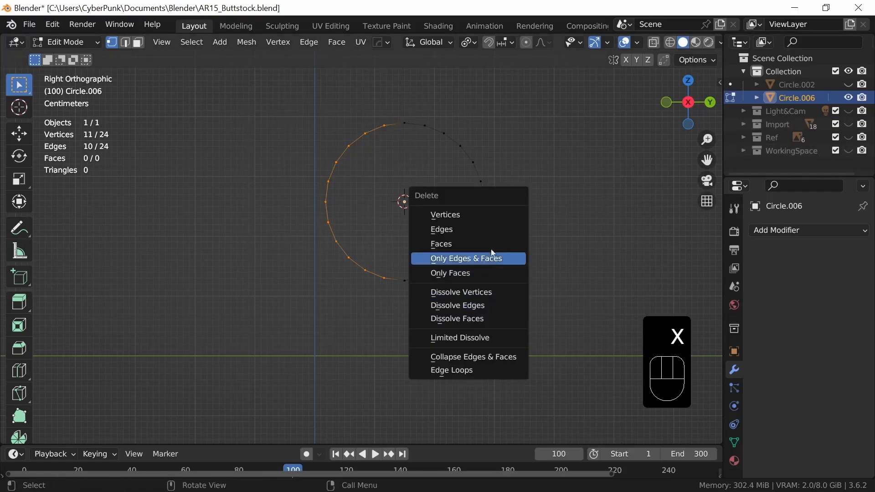
click(485, 214)
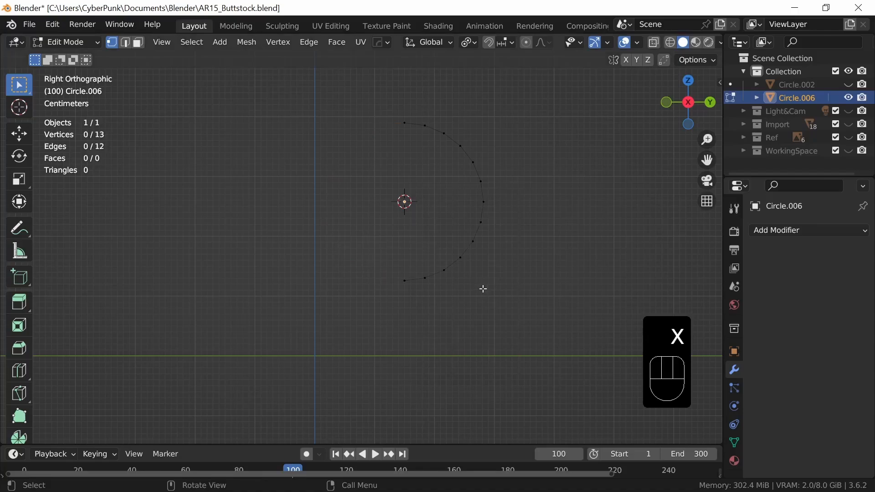
Step: Add a Mirror modifier to the half circle, mirroring on the Y axis only with Clipping enabled
key(Tab)
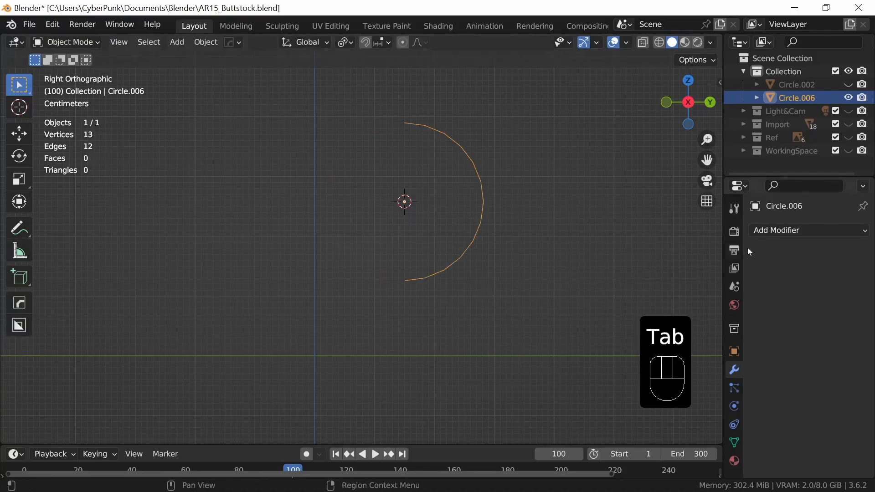
click(804, 229)
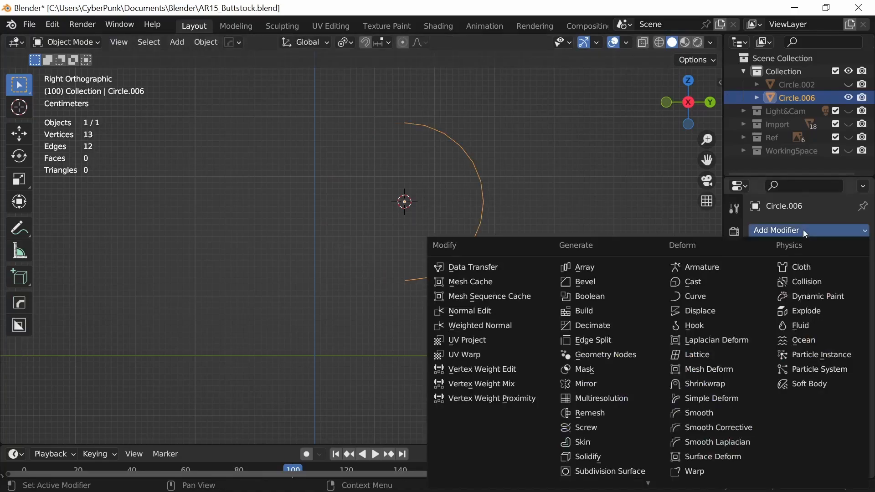
click(613, 383)
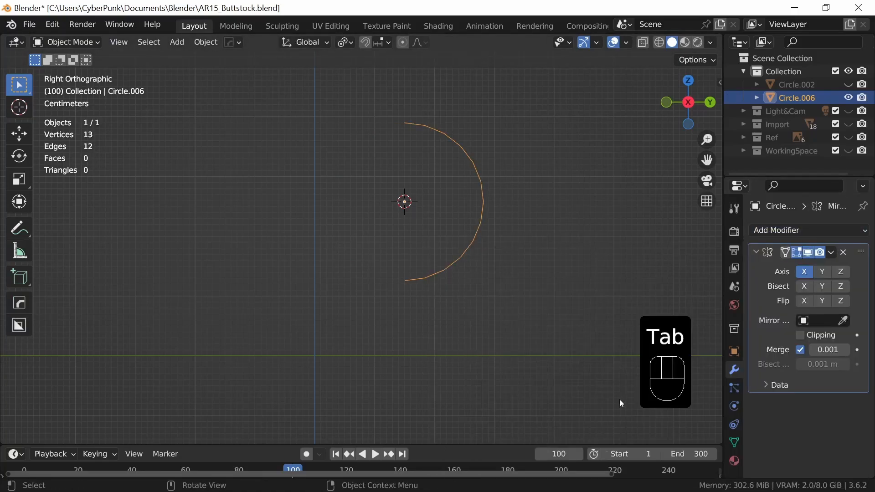
click(824, 273)
click(805, 272)
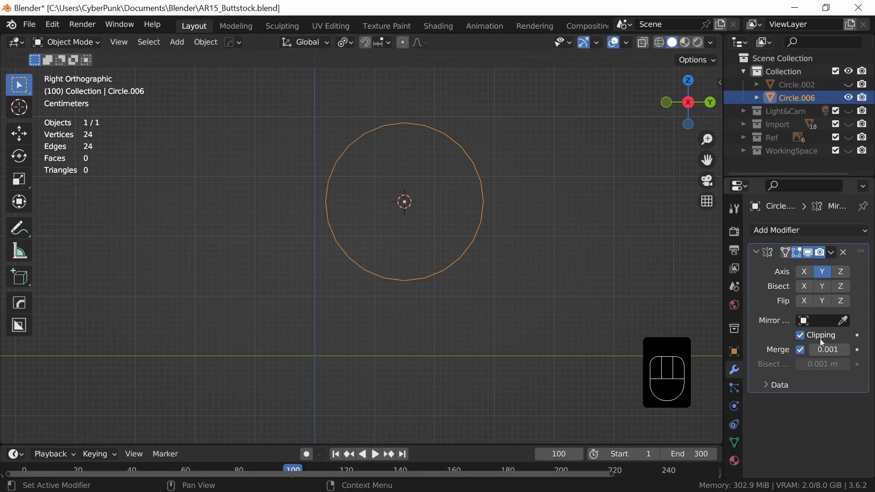
Step: Show the Import collection and move the half circle's three lowest vertices about 0.085 m down along Z
key(Tab)
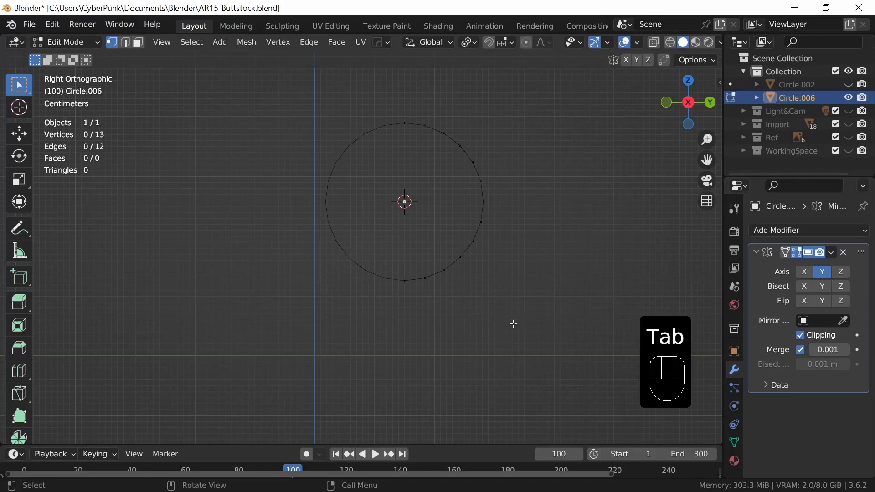
click(848, 124)
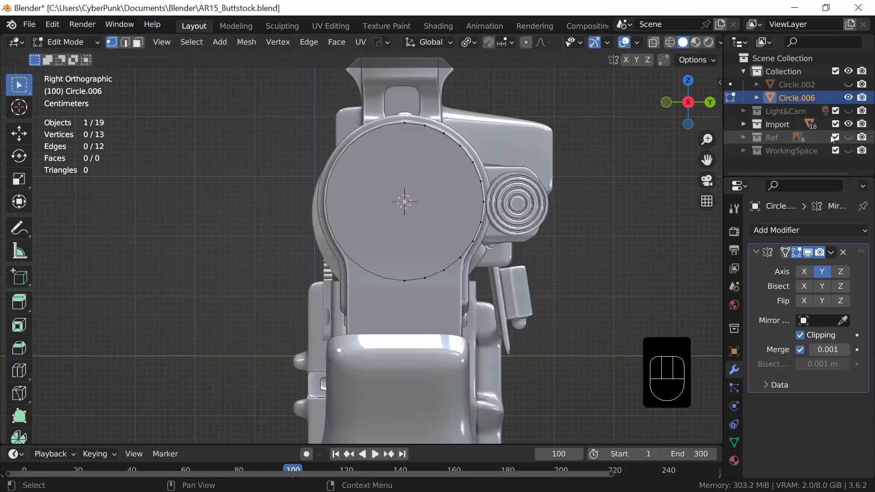
drag(394, 297, 447, 265)
key(g)
key(z)
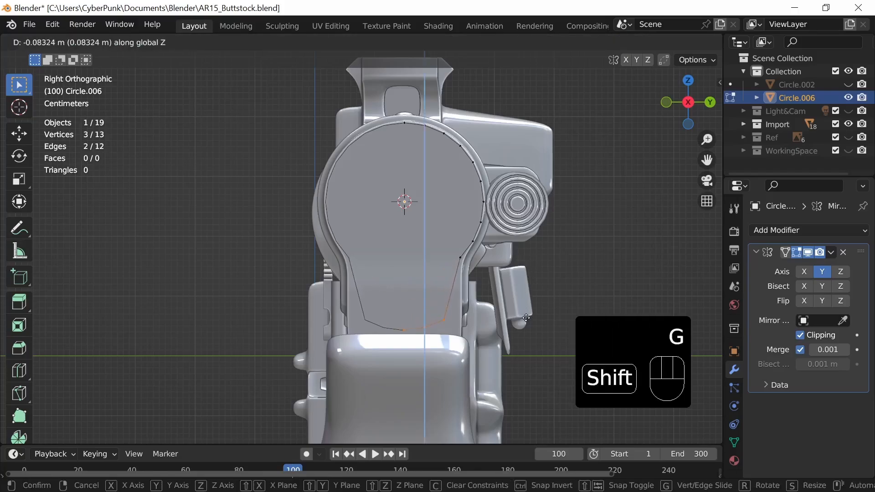
click(523, 341)
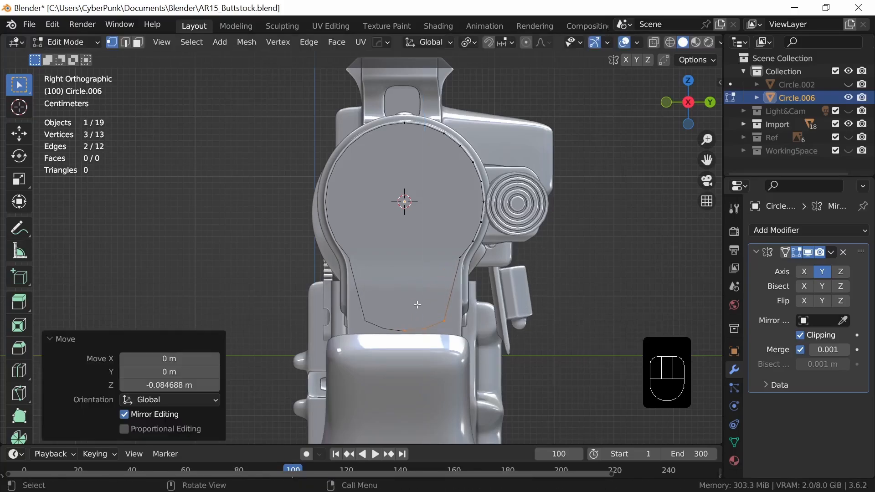
Step: Move the two lowered vertices beside the centreline vertex about 0.023 m outward along Y to match the receiver's width
shift+click(406, 328)
key(g)
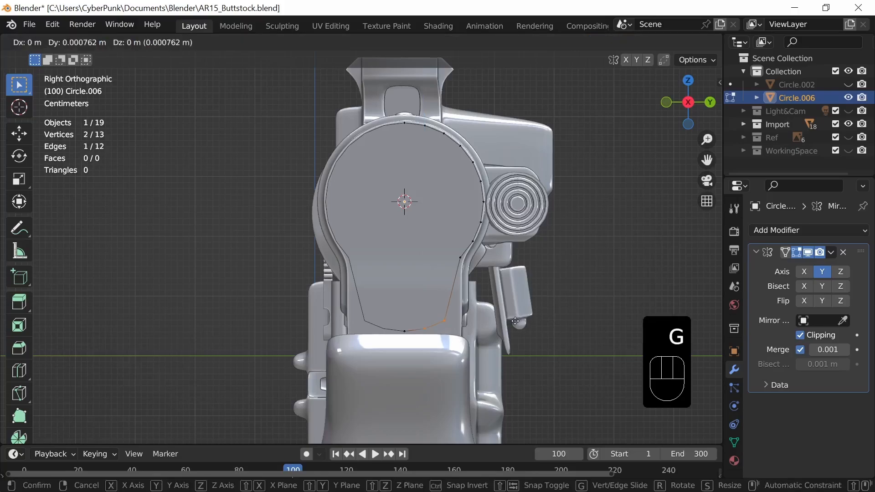
key(y)
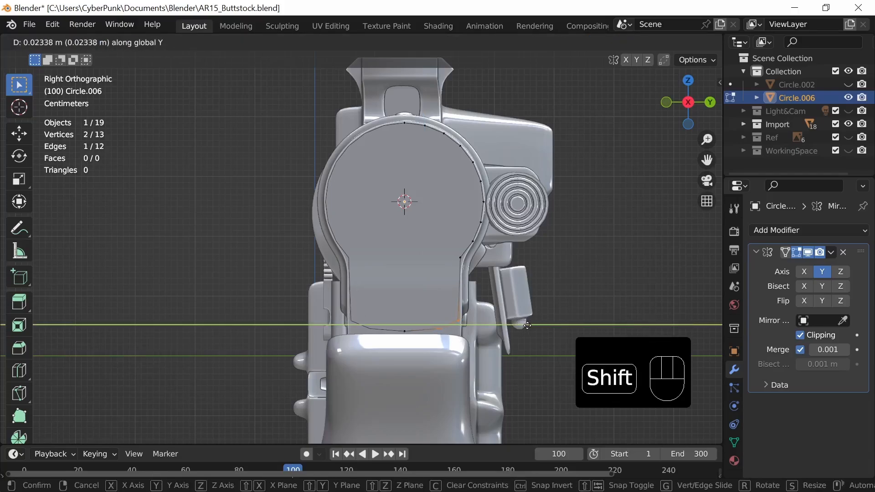
click(528, 325)
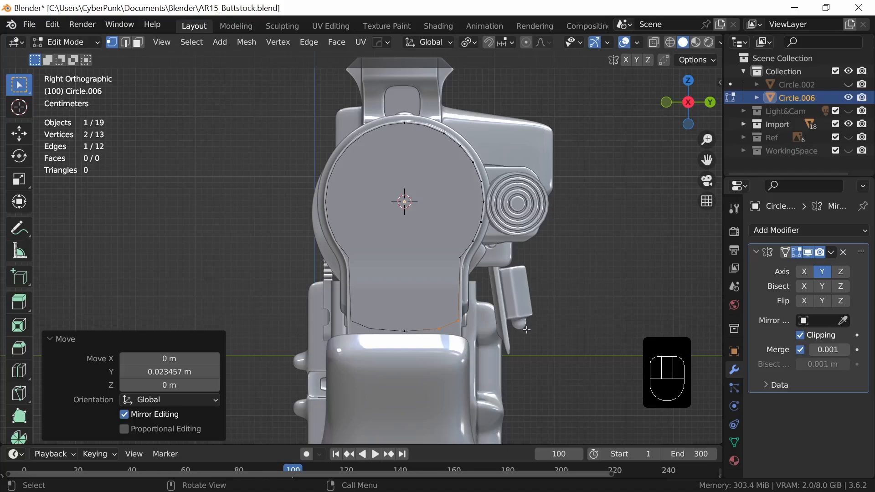
Step: Hide the Import collection and fill the whole half-profile outline with a single face
key(a)
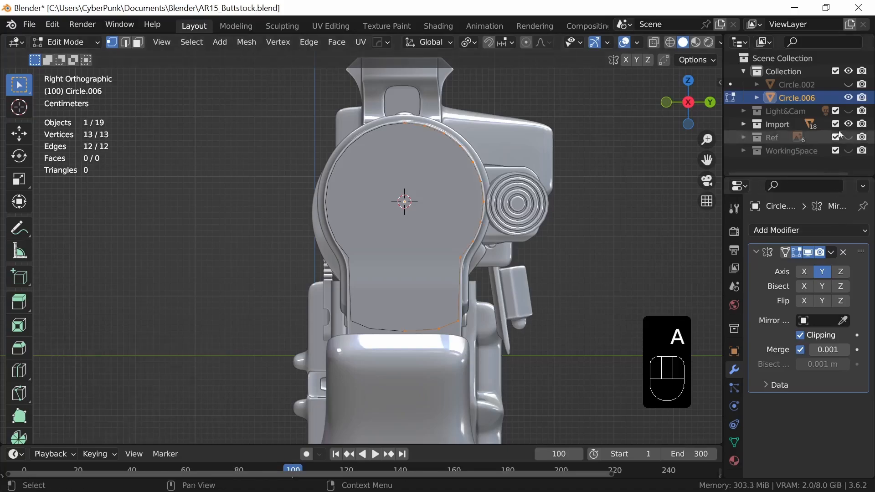
click(849, 124)
middle_drag(510, 326, 472, 328)
key(f)
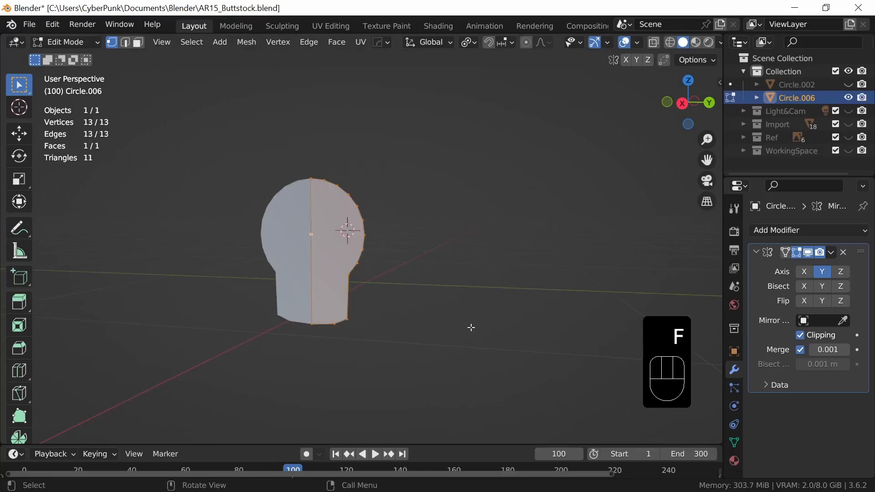
Step: Extrude the profile face about 0.916 m rearward, away from the receiver, to form the stock's main body
key(3)
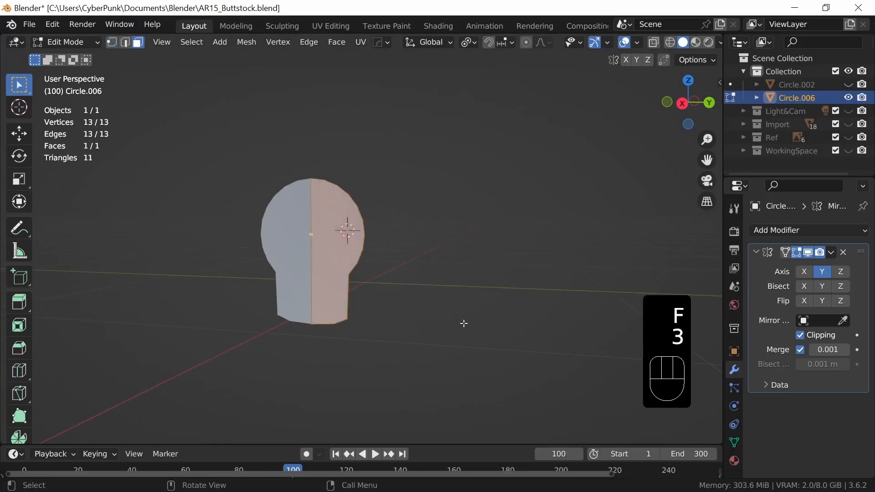
middle_drag(481, 314, 639, 328)
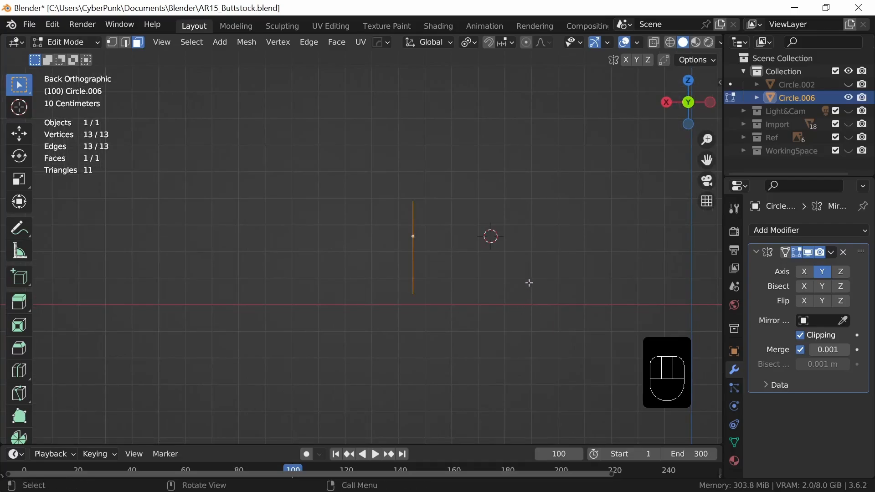
key(e)
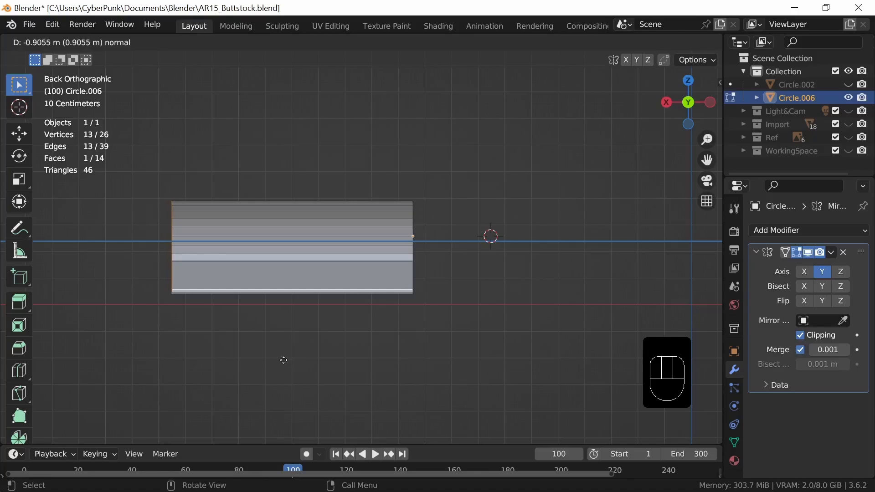
click(290, 356)
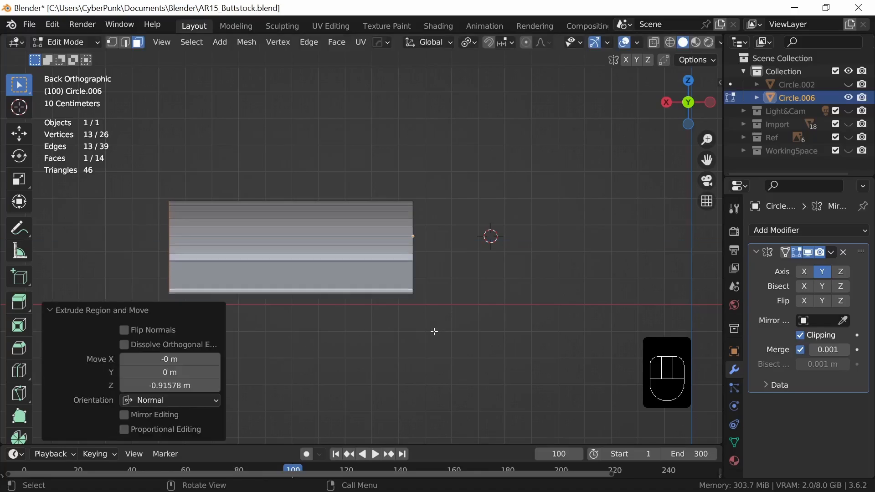
Step: Show the Import collection, move the stock object about 0.034 m along X away from the receiver, and hide the collection again
click(848, 124)
ctrl+middle_drag(494, 360, 506, 337)
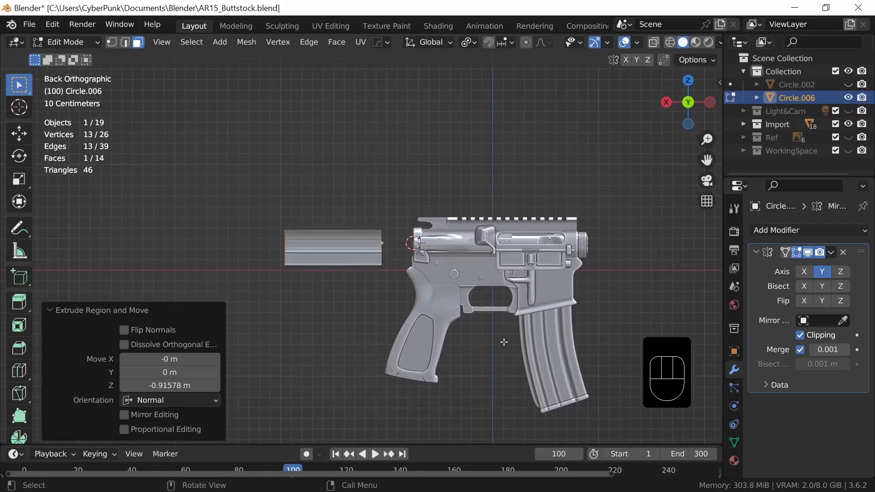
key(Tab)
key(g)
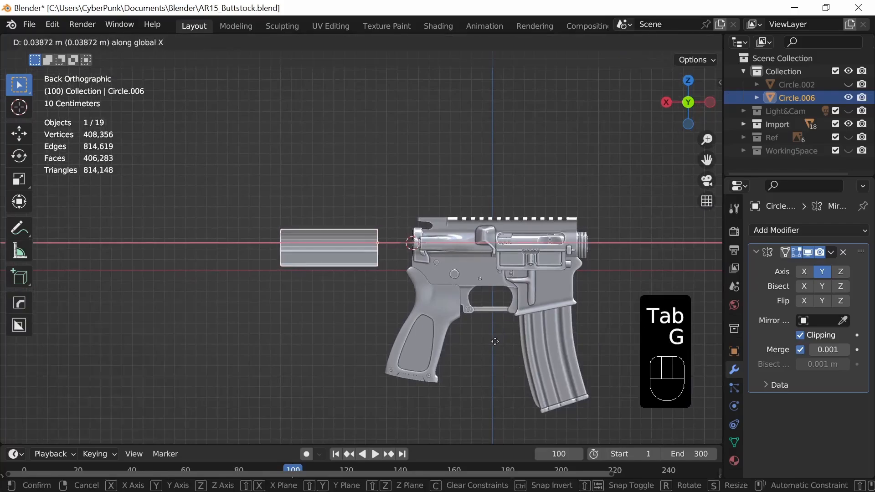
click(495, 342)
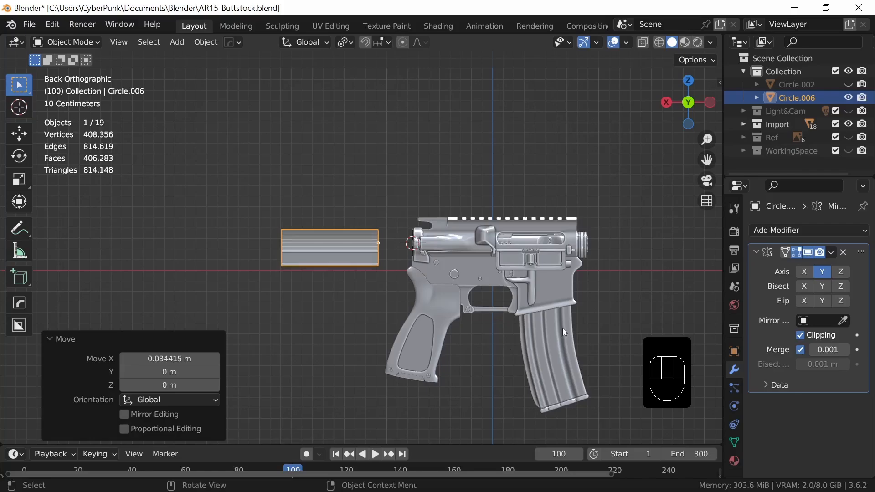
click(849, 126)
Step: Add one loop cut around the stock body, slid toward its rear end with a factor of about -0.556
middle_drag(635, 221, 462, 312)
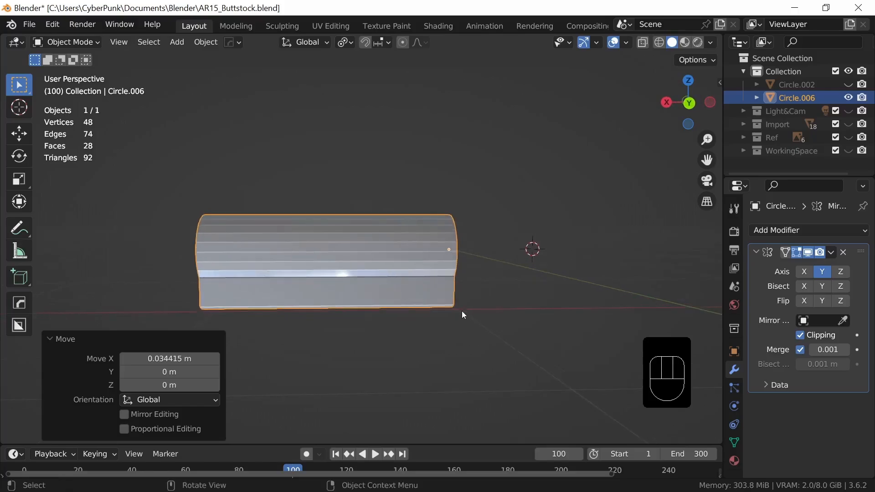
key(Tab)
middle_drag(475, 283, 470, 303)
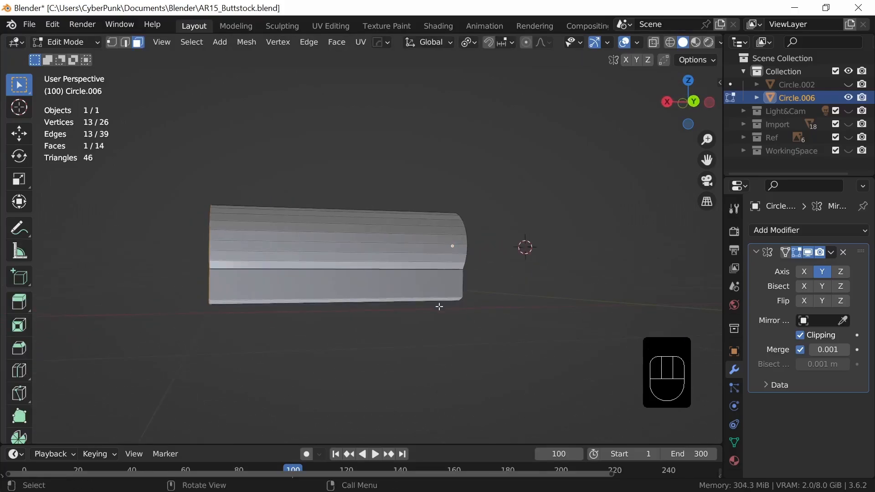
key(ctrl+r)
click(355, 269)
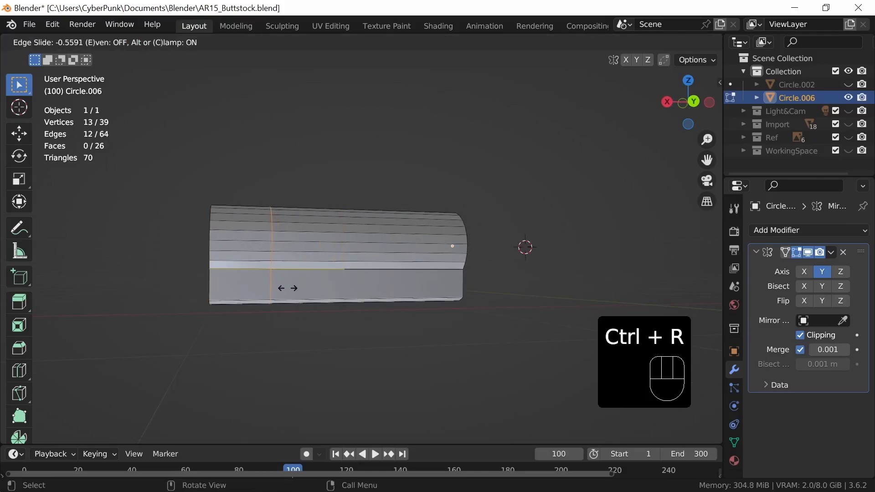
click(288, 288)
Step: Add a second loop cut around the stock body, slid toward the receiver end with a factor of about 0.378
middle_drag(454, 320, 395, 276)
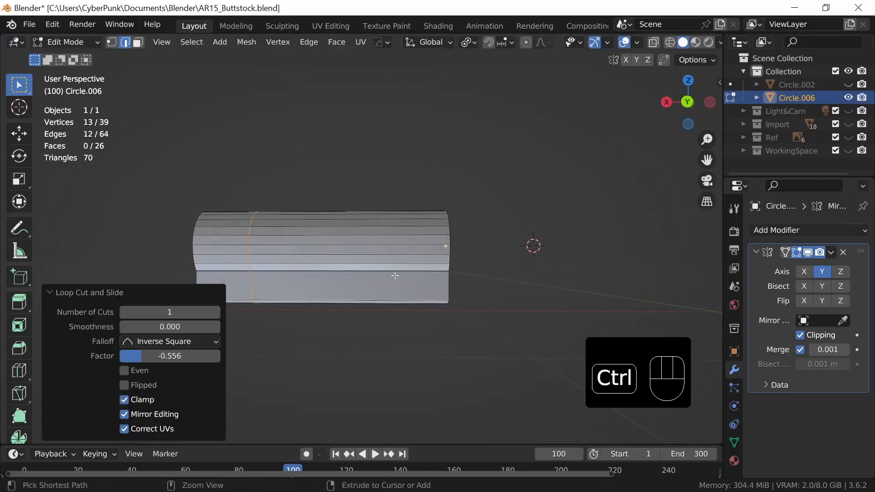
key(ctrl+r)
click(364, 273)
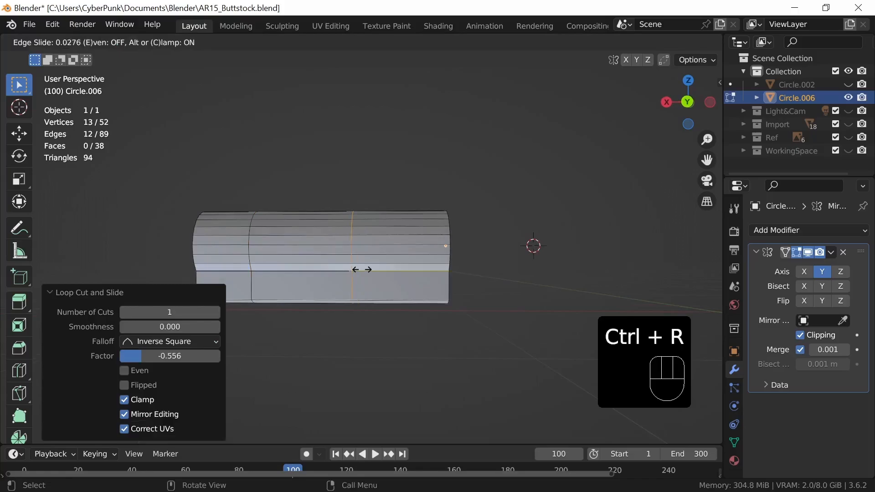
click(395, 283)
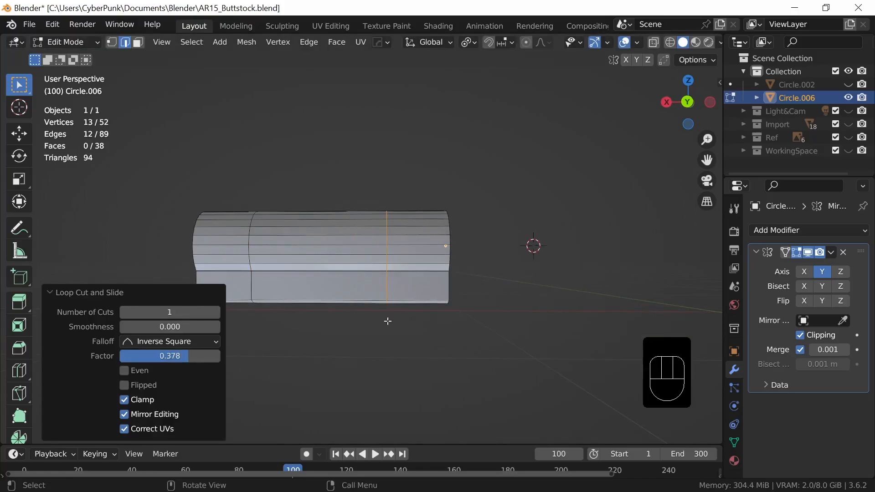
Step: Extrude the two underside faces of the rear segment about 0.271 m down along global Z to form a leg
middle_drag(387, 322, 463, 294)
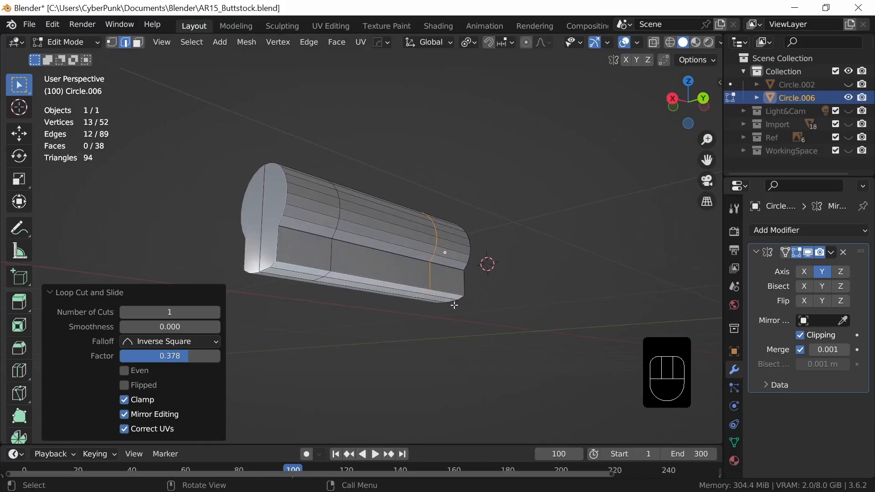
key(3)
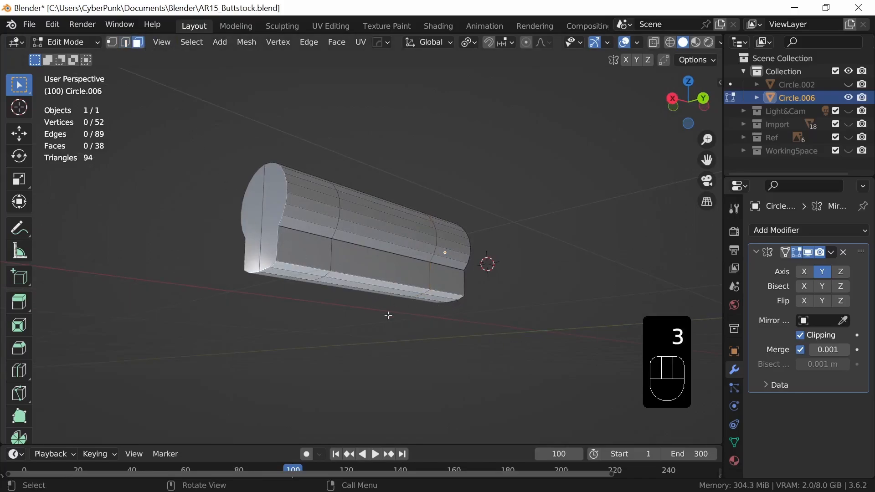
middle_drag(387, 315, 413, 263)
click(308, 205)
shift+click(319, 222)
key(e)
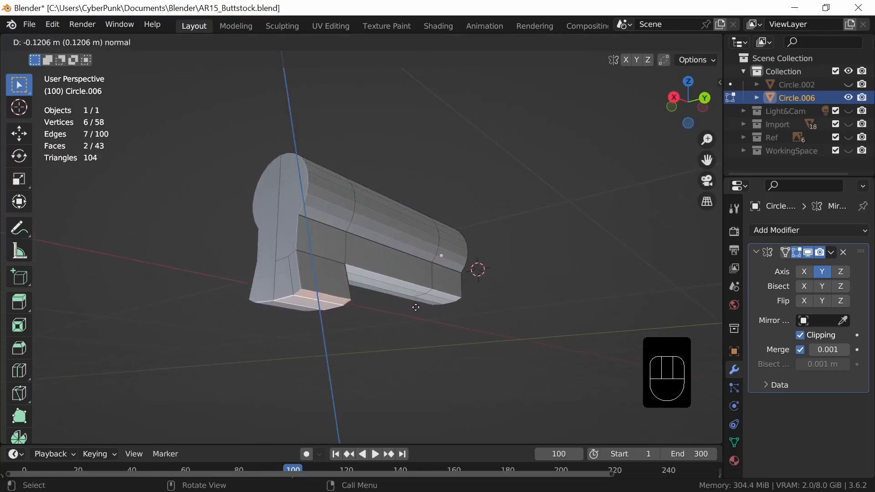
key(z)
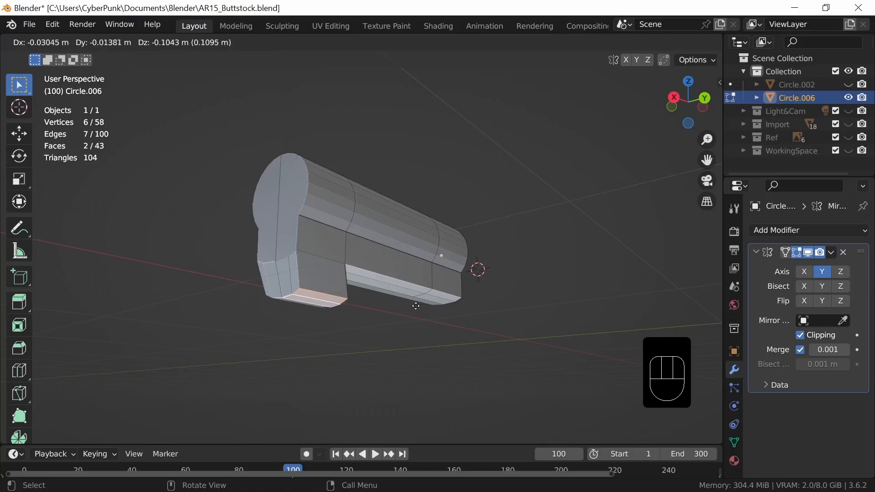
key(z)
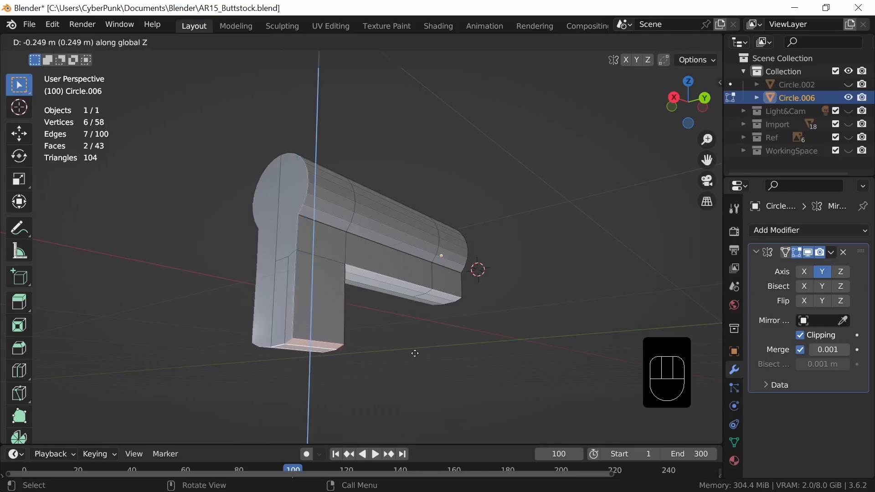
click(414, 361)
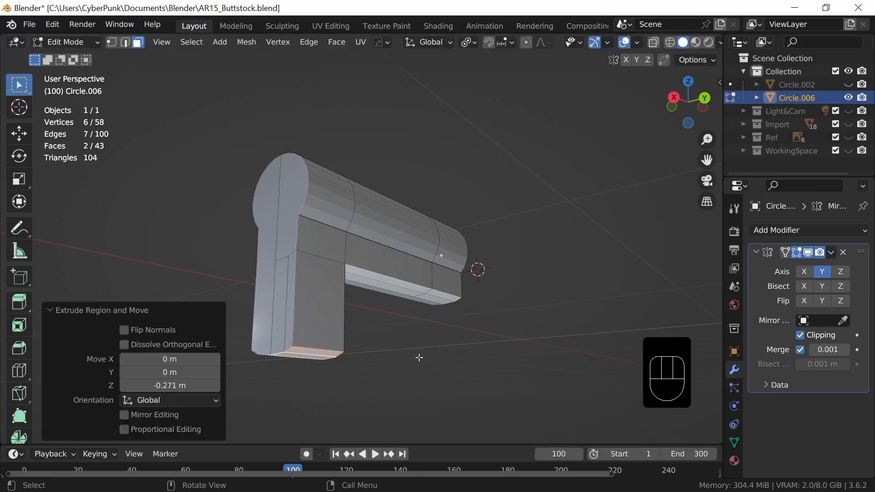
Step: Add a horizontal loop cut around the rear leg and slide it toward the leg's lower end
middle_drag(426, 349, 370, 355)
shift+middle_drag(371, 355, 480, 308)
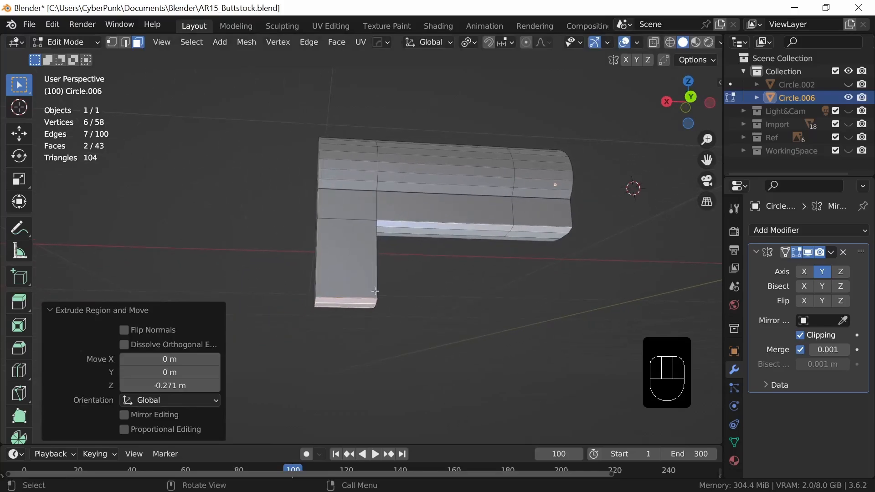
key(ctrl+r)
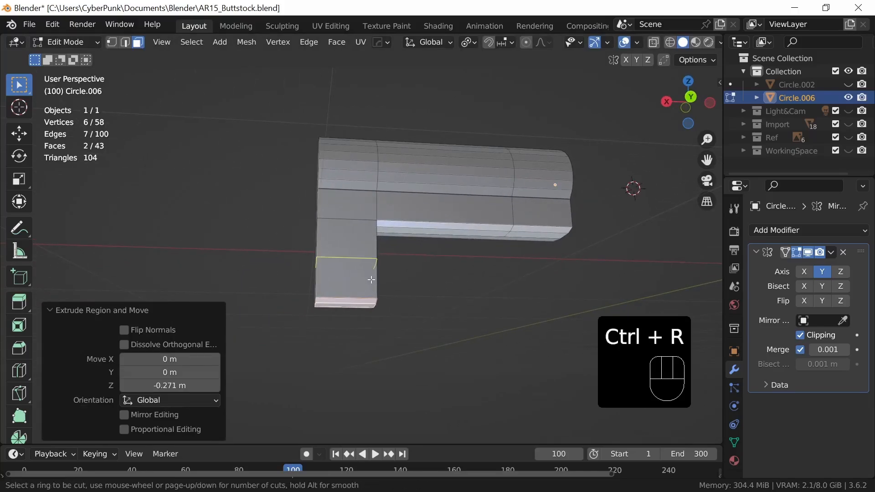
click(371, 280)
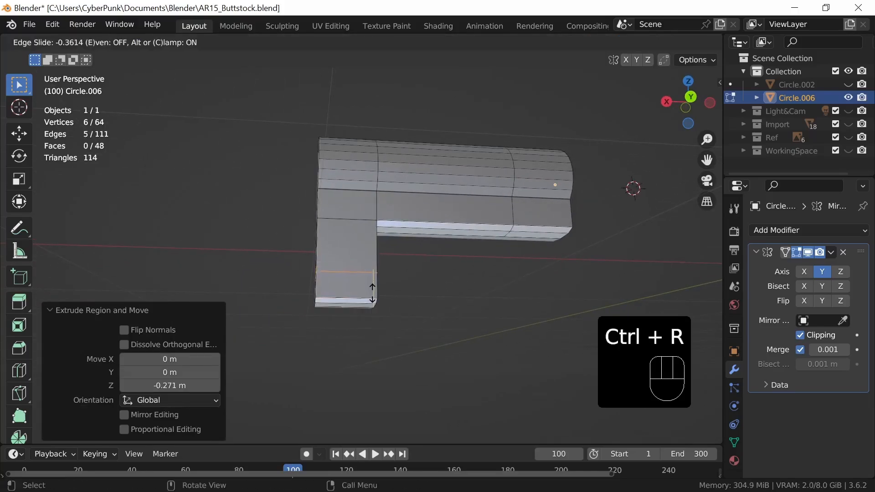
click(373, 294)
Step: Flatten the leg's new edge loop by scaling it to 0 along Z
middle_drag(424, 322, 382, 310)
key(1)
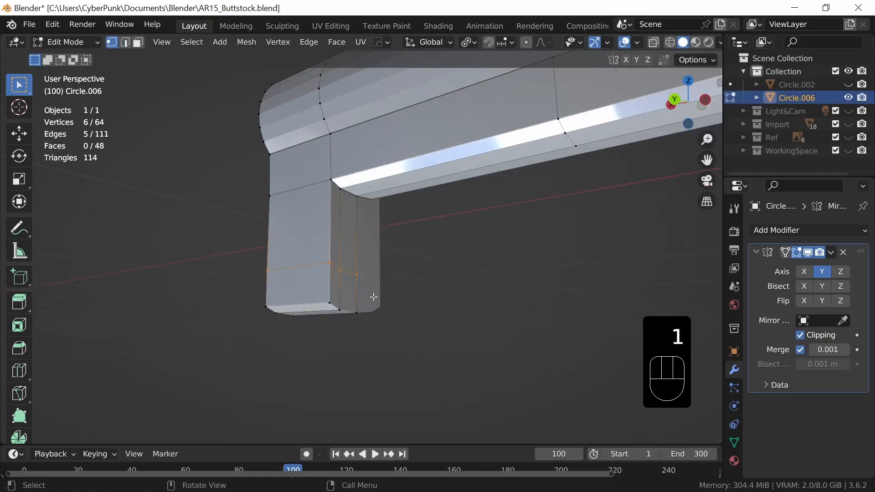
click(468, 42)
drag(509, 62, 509, 86)
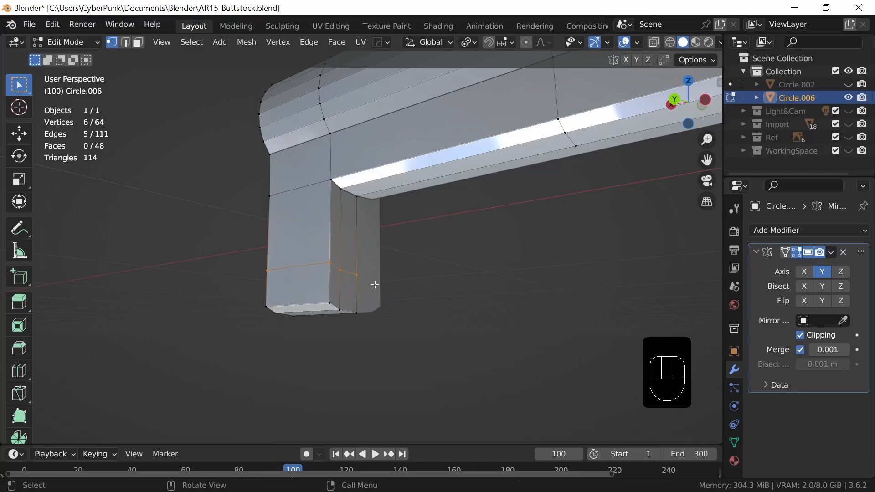
key(s)
key(z)
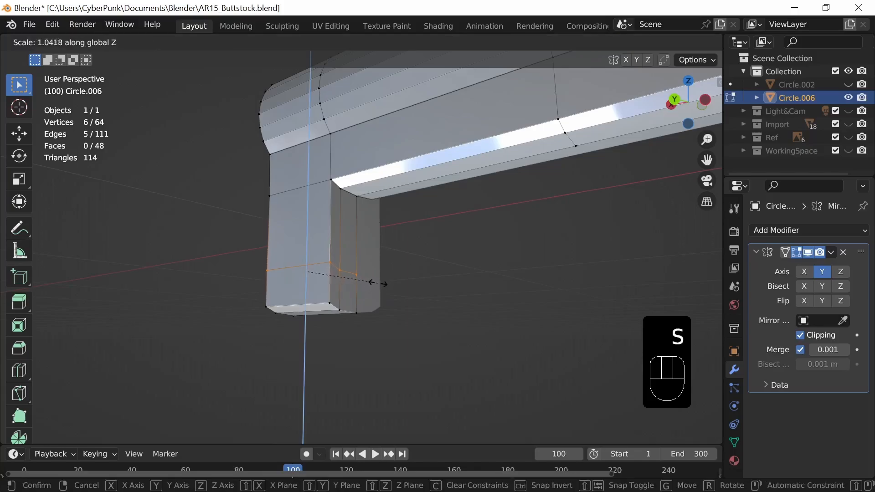
key(0)
click(380, 286)
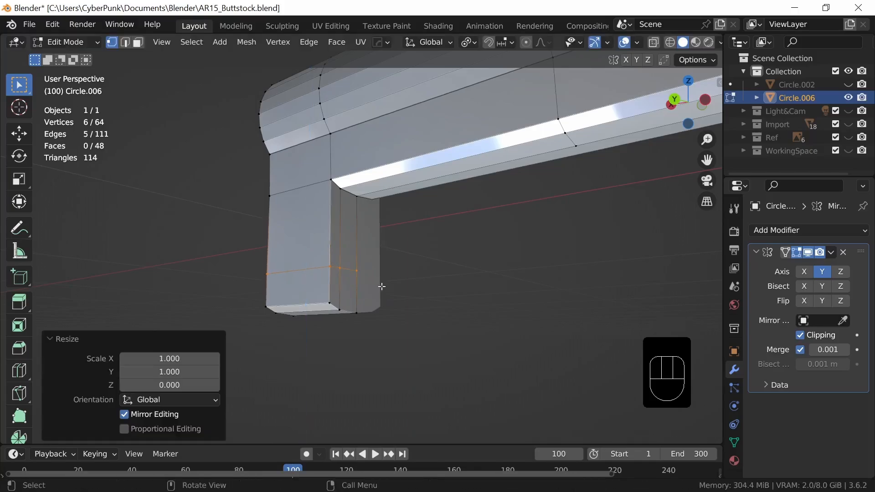
Step: Extrude the two receiver-side faces of the leg's lowest section about 0.26 m forward along their normal
middle_drag(452, 291, 425, 308)
scroll(542, 319, down, 1)
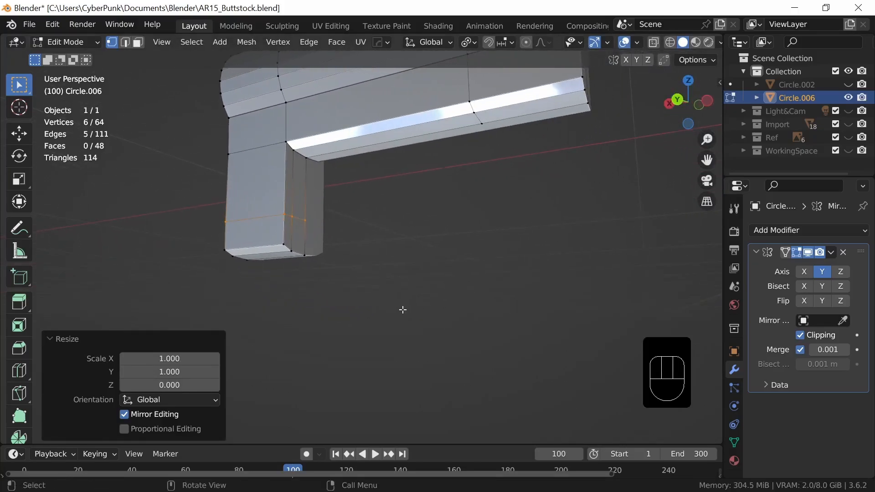
key(3)
click(282, 227)
shift+click(297, 230)
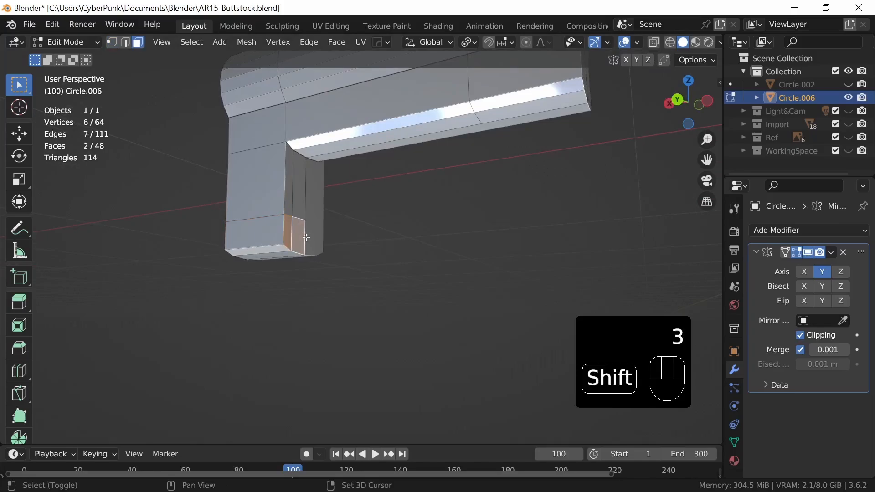
middle_drag(297, 231, 434, 309)
key(e)
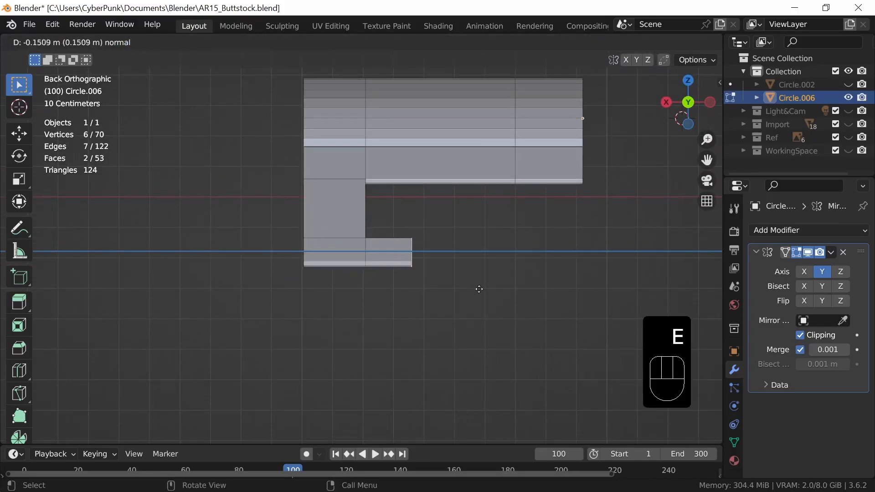
click(510, 293)
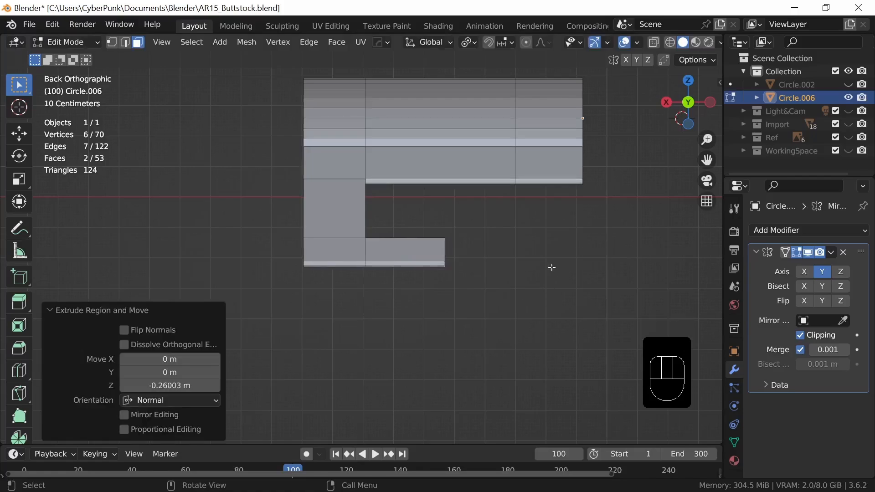
Step: Extrude the two underside faces of the stock's front segment about 0.103 m down along global Z
middle_drag(552, 268, 629, 211)
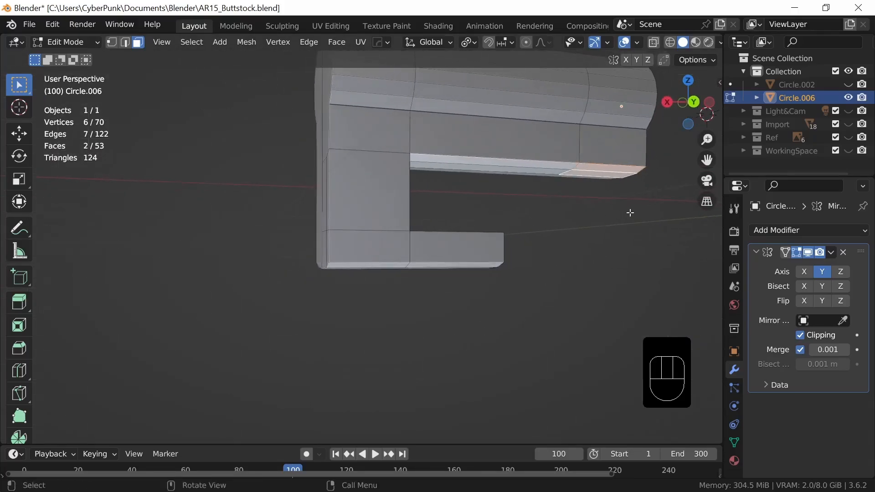
key(e)
key(z)
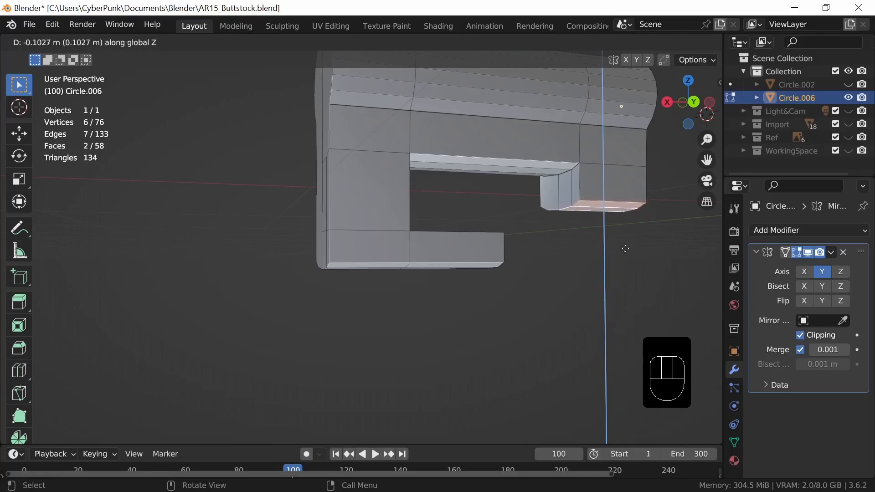
click(626, 249)
middle_drag(623, 246, 530, 263)
ctrl+middle_drag(466, 292, 432, 258)
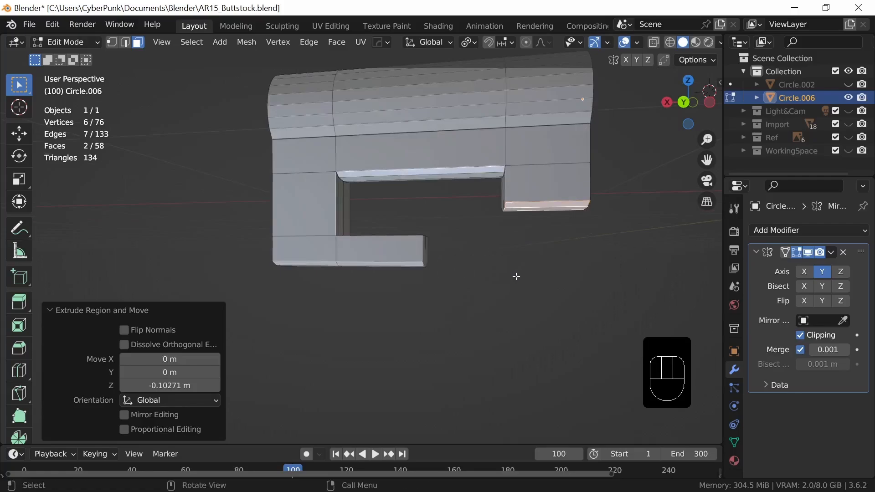
Step: Add a horizontal loop cut around the front segment's lowest section and slide it toward the lower edge with a factor of about -0.525
shift+middle_drag(539, 299, 525, 278)
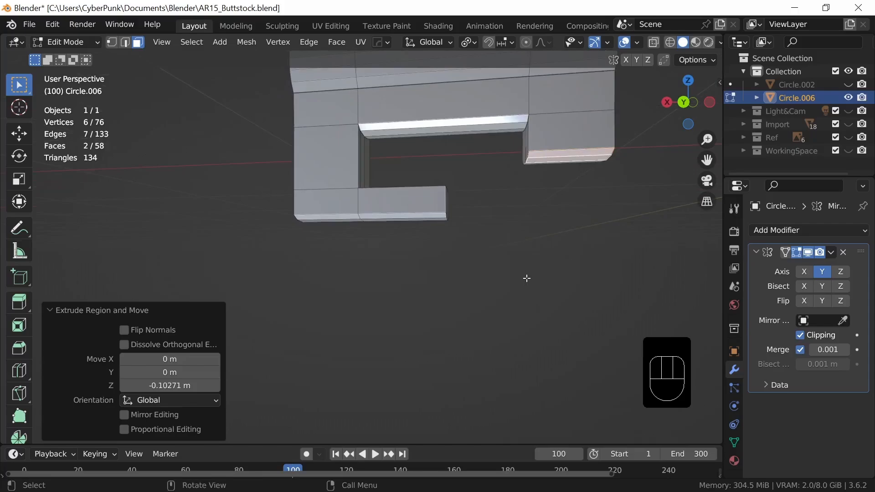
key(ctrl+r)
click(605, 132)
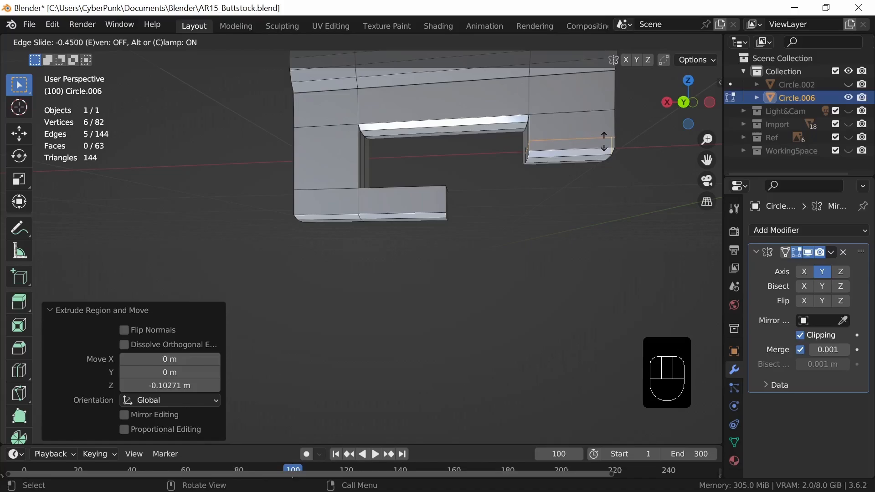
click(604, 142)
Step: Add a centred lengthwise loop cut along the lower arm and bevel it to a width of about 0.0164 m with 1 segment
middle_drag(509, 252, 461, 246)
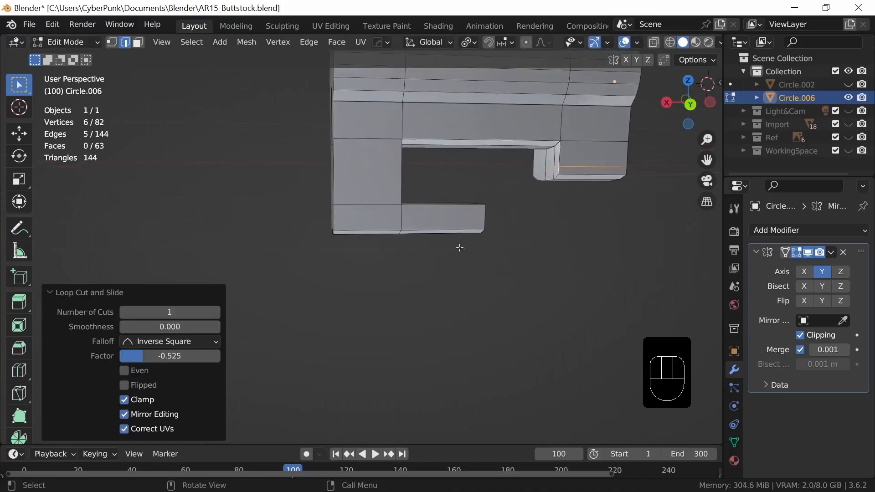
key(ctrl+r)
click(406, 220)
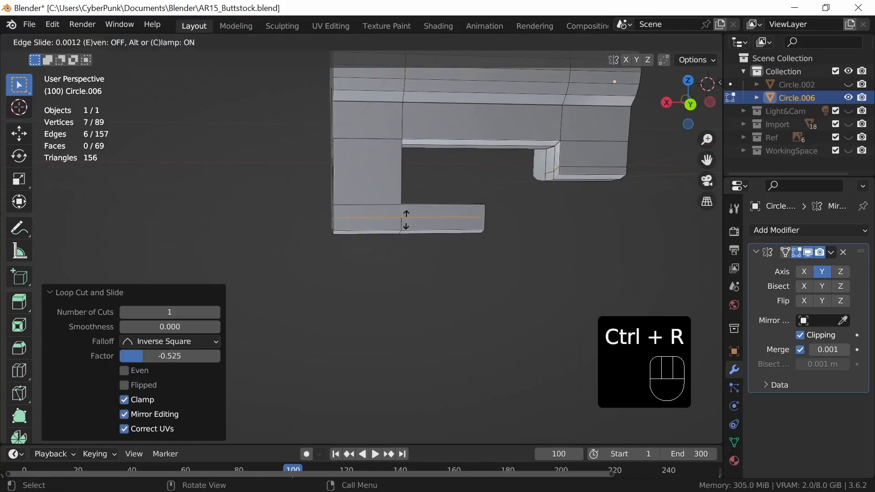
right_click(405, 219)
ctrl+middle_drag(541, 289, 499, 288)
key(ctrl+b)
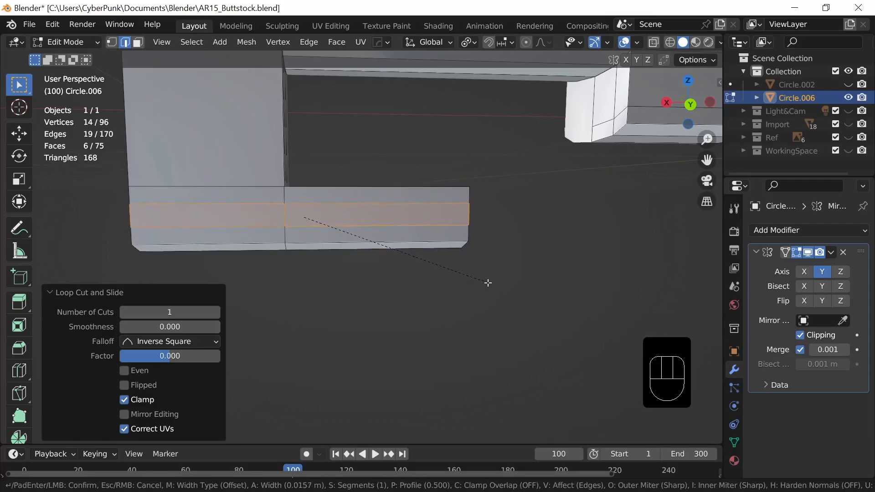
key(shift)
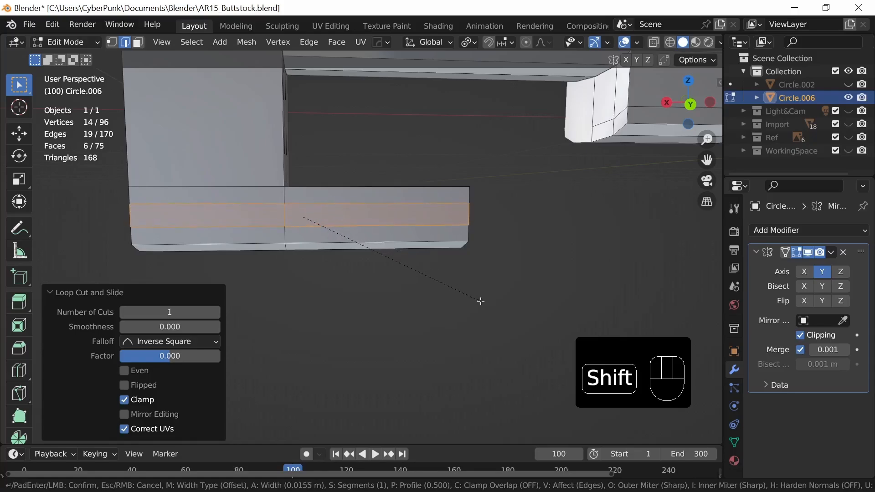
click(525, 290)
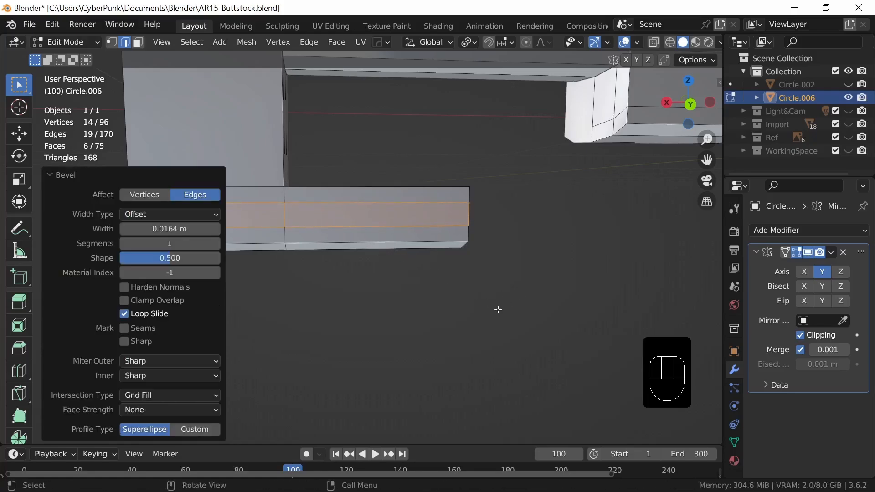
Step: Add a centred vertical loop cut across the lower arm's forward section and bevel it to a width of about 0.118 m
key(ctrl+r)
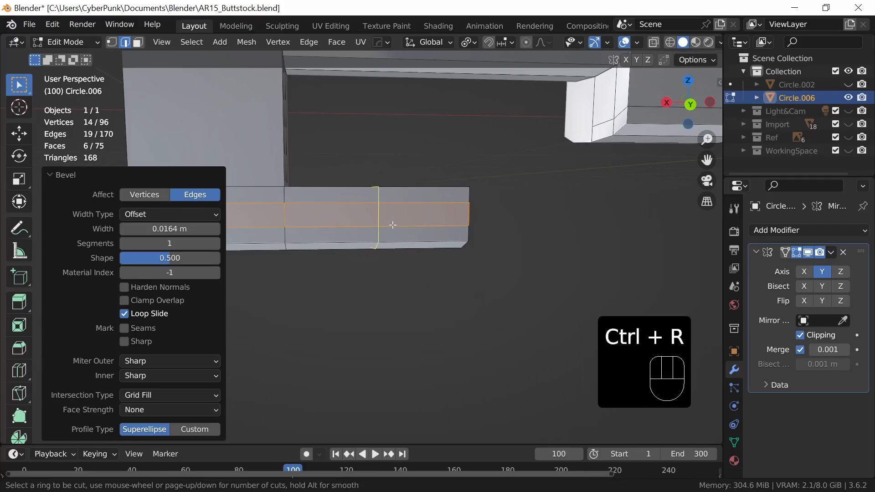
click(391, 226)
right_click(394, 227)
key(ctrl+b)
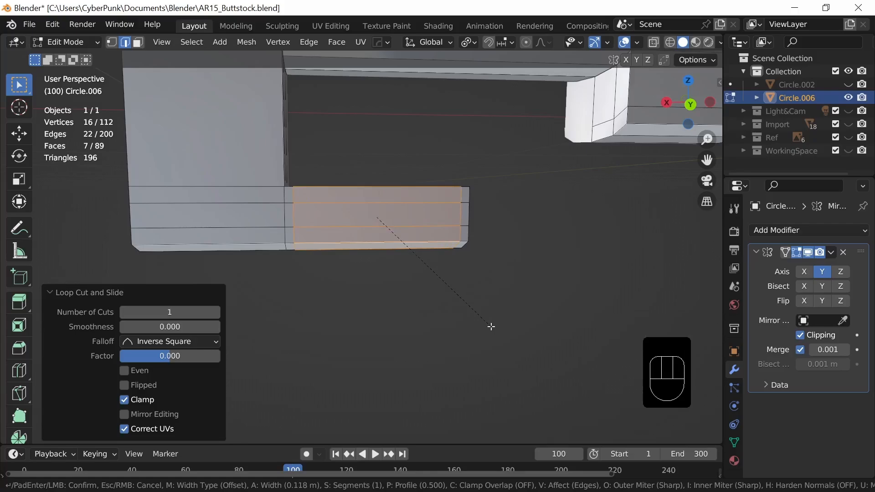
key(shift)
click(489, 321)
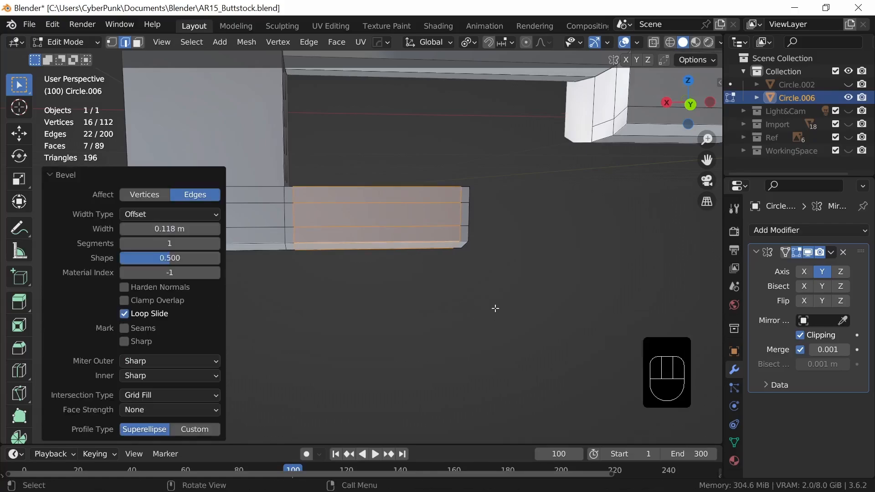
Step: Select the lower vertices of the arm's front end, leaving out the upper rows, and move them about -0.0166 m along global X
middle_drag(504, 278, 437, 308)
key(1)
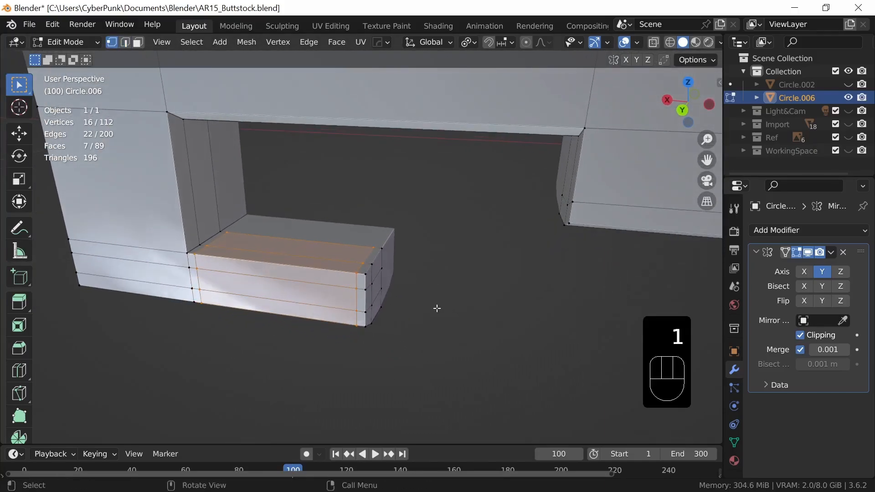
click(355, 274)
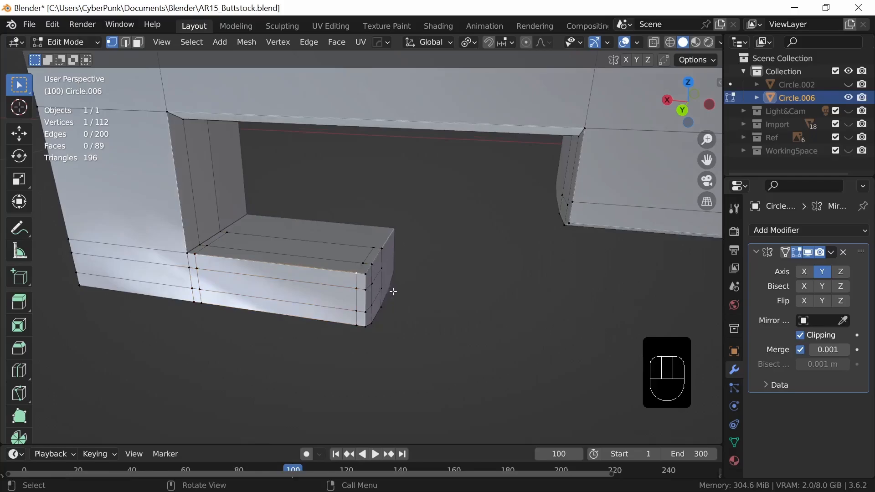
middle_drag(393, 291, 372, 266)
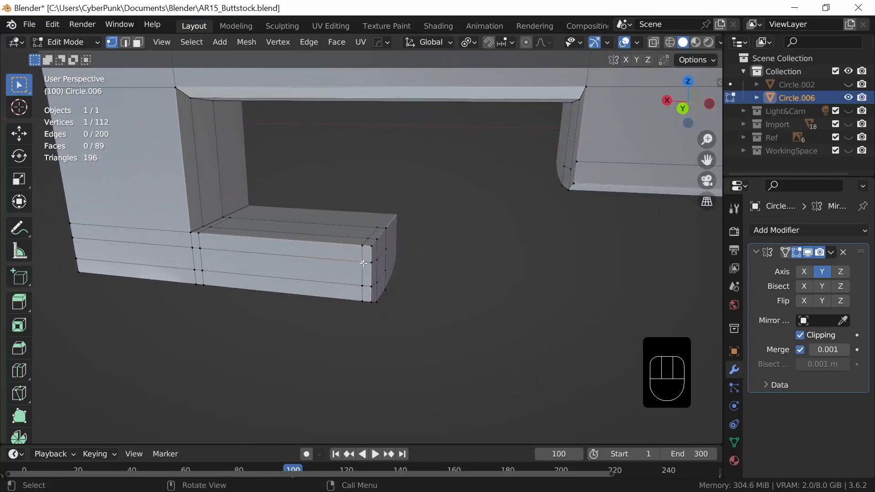
ctrl+click(389, 254)
shift+click(384, 290)
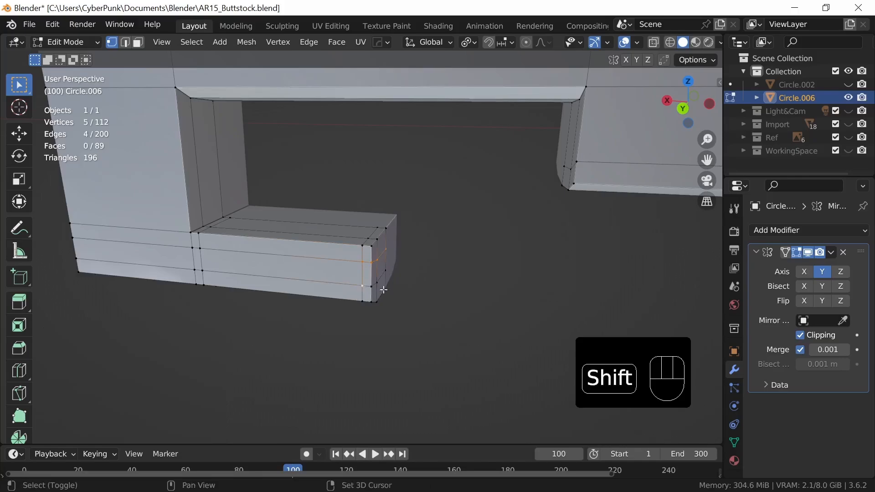
middle_drag(401, 305, 367, 227)
ctrl+shift+click(367, 227)
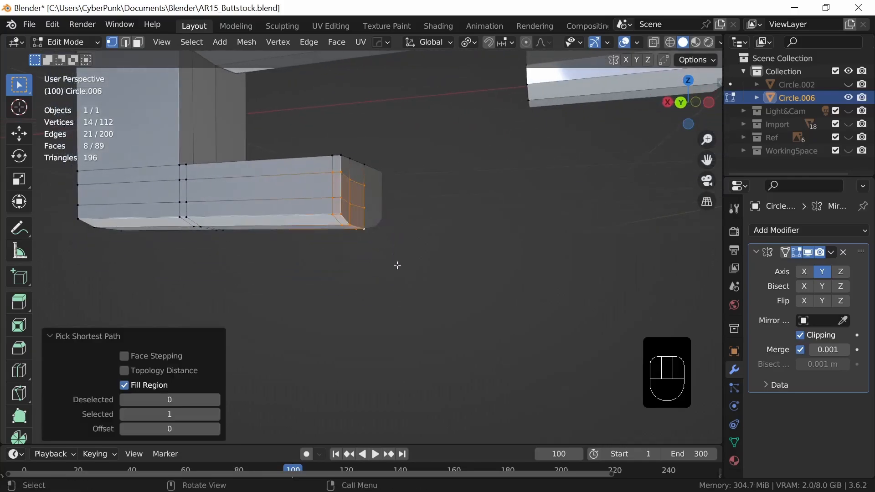
middle_drag(397, 266, 445, 315)
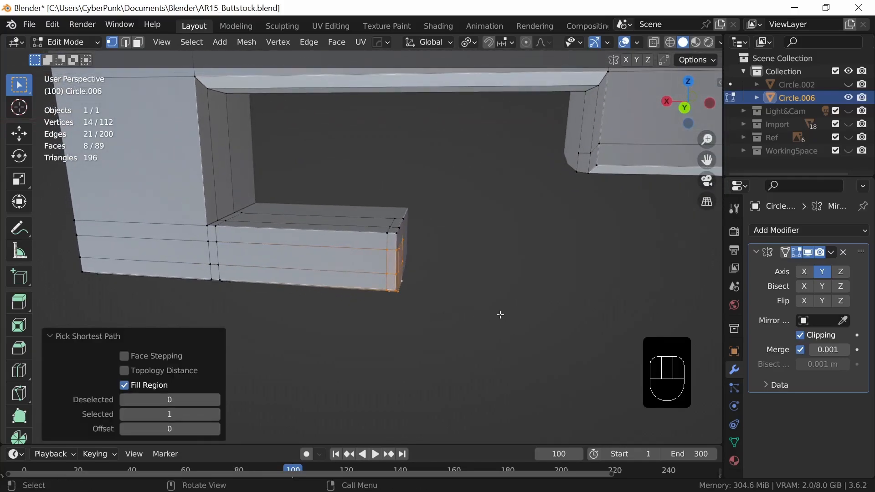
key(g)
key(x)
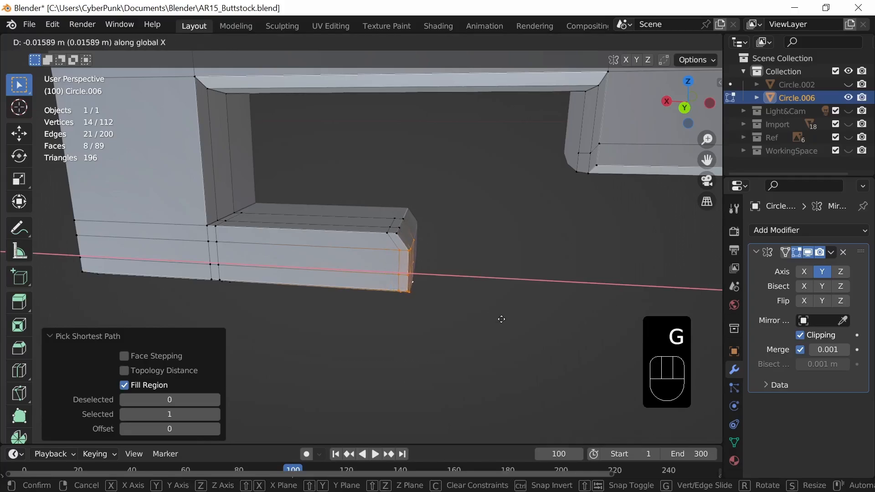
shift+click(500, 314)
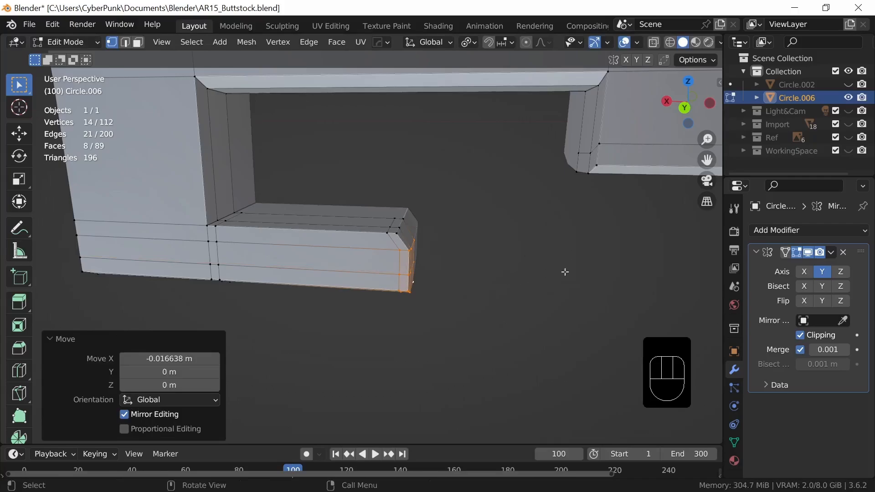
Step: Edge-slide the lower rear corner vertices of the front segment by a factor of about -0.066 to chamfer the corner
middle_drag(579, 264, 568, 263)
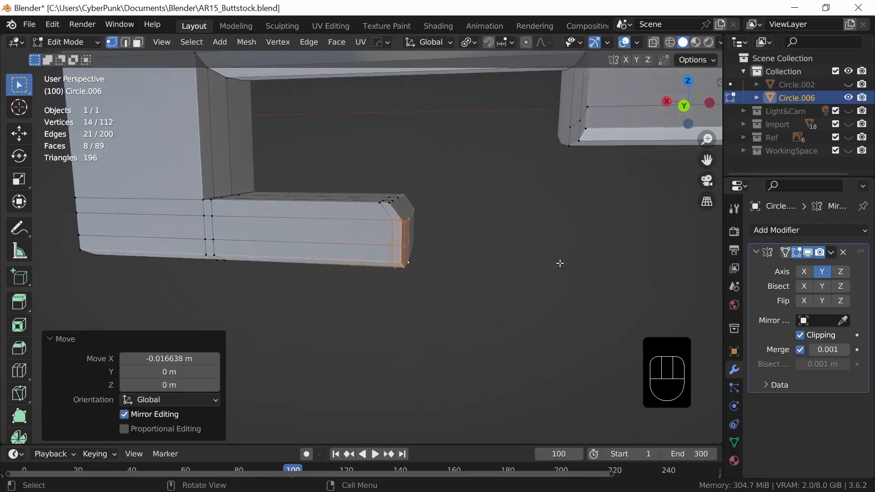
click(588, 107)
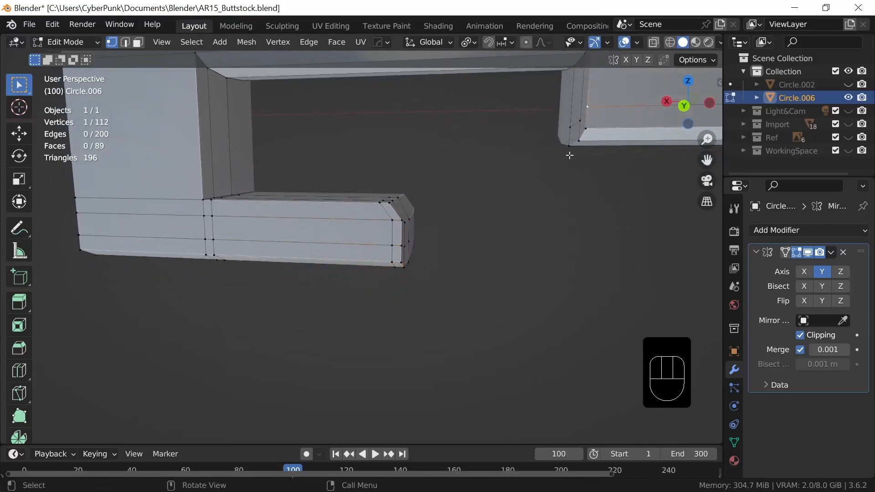
ctrl+click(569, 145)
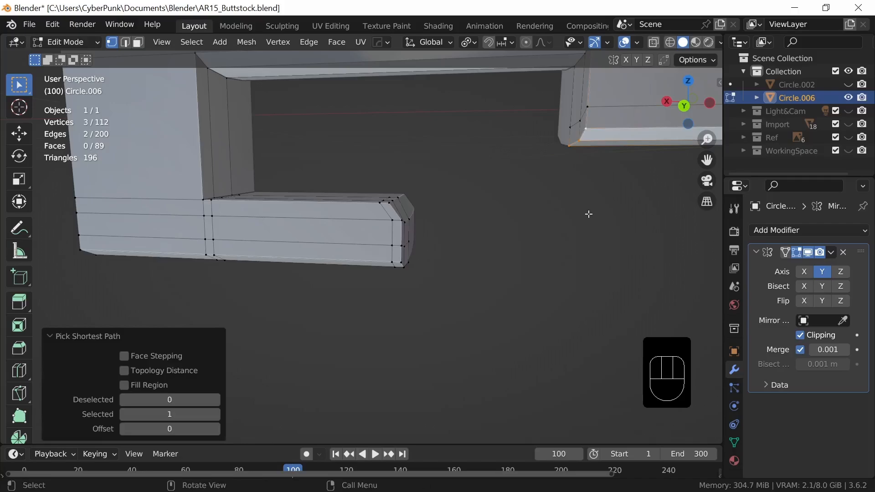
key(g)
key(g)
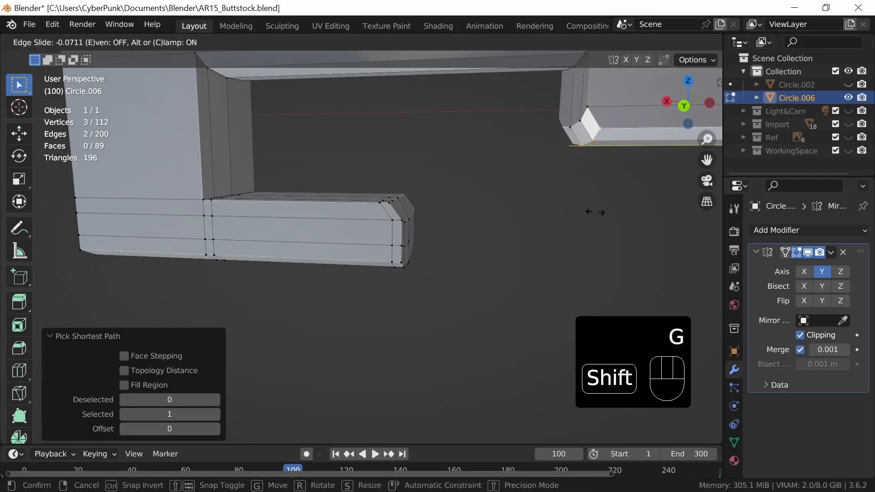
click(588, 213)
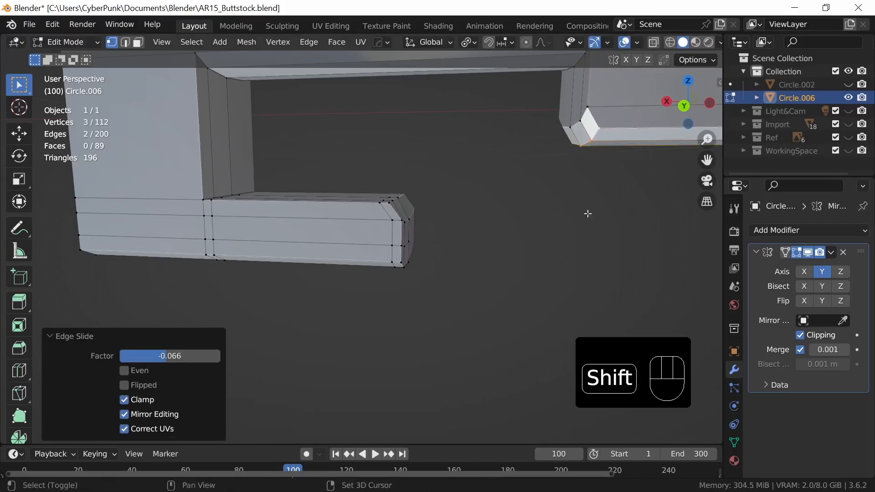
Step: Delete the two sloped corner faces on the front segment and the two facing them on the lower arm's tip
middle_drag(588, 213, 348, 259)
key(3)
click(621, 152)
shift+click(606, 157)
shift+click(260, 259)
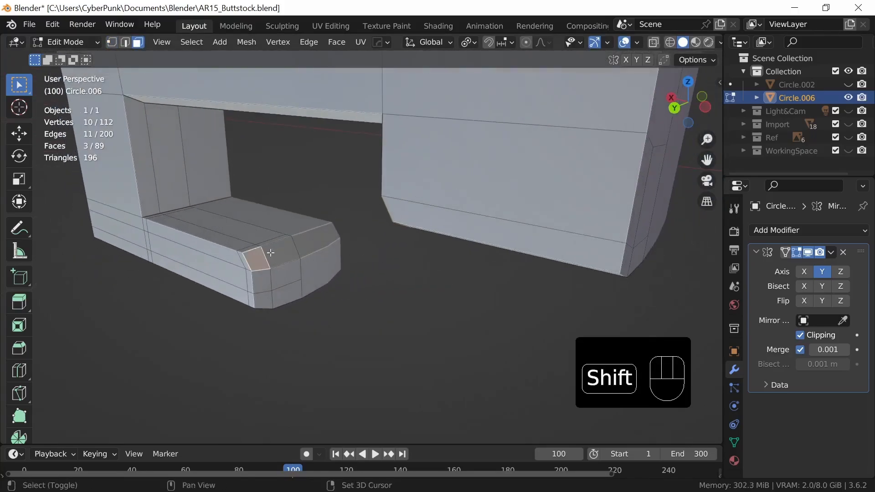
shift+click(287, 250)
middle_drag(396, 307, 446, 319)
key(x)
click(469, 338)
Step: Bridge the open edge loops at the lower arm's tip and the front segment's corner to form a diagonal strut
key(2)
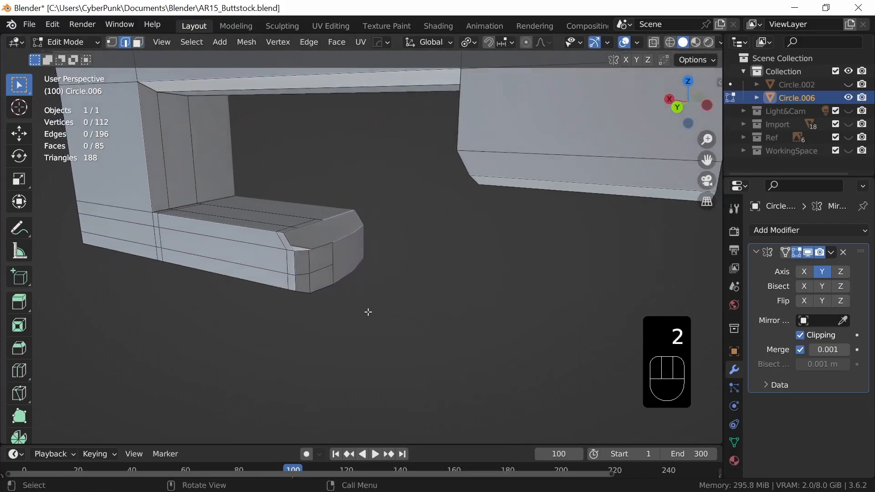
alt+click(304, 254)
middle_drag(363, 308, 541, 273)
alt+shift+click(618, 127)
shift+middle_drag(600, 240, 530, 292)
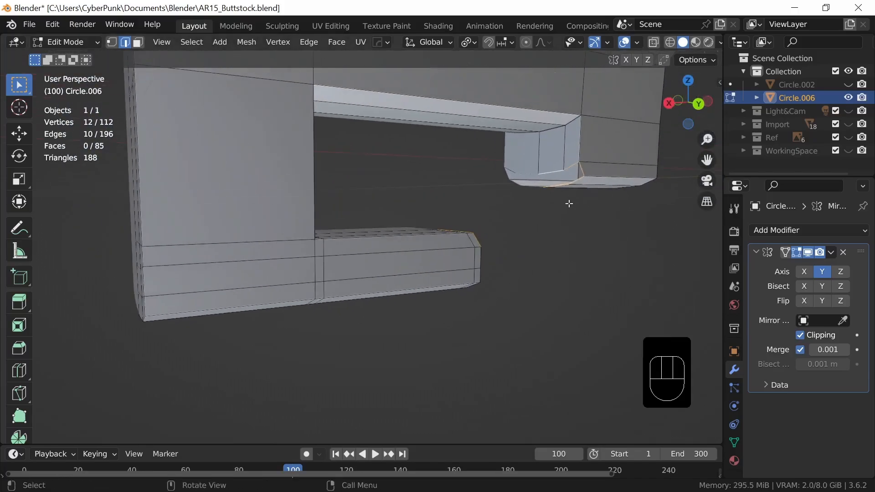
right_drag(477, 334, 552, 56)
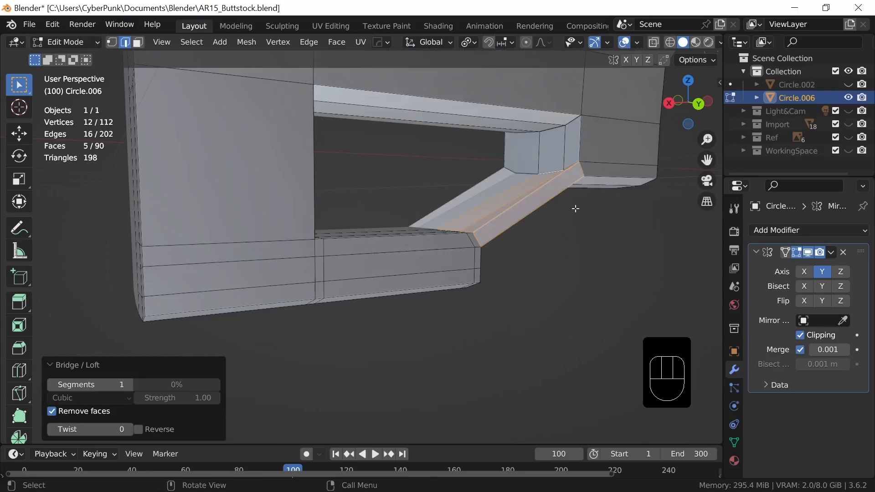
Step: Try 2 segments for the diagonal bridge and set it back to 1
ctrl+middle_drag(579, 280, 582, 299)
middle_drag(582, 299, 524, 301)
click(129, 385)
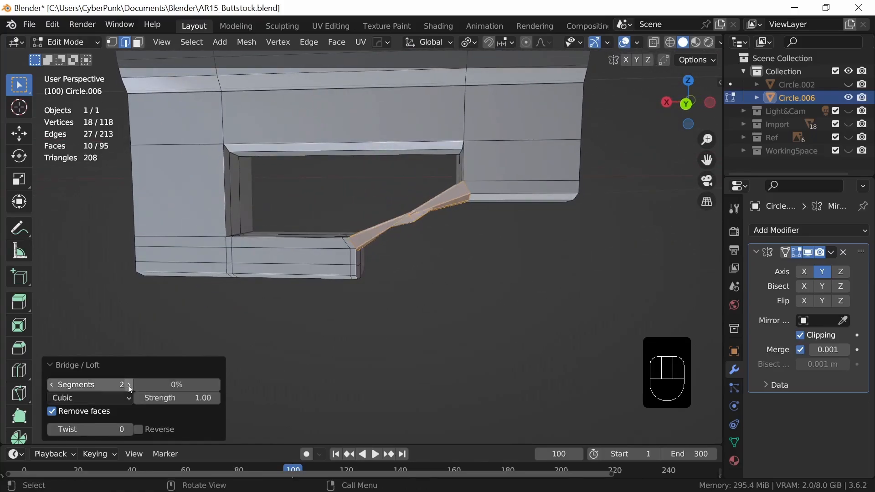
click(52, 385)
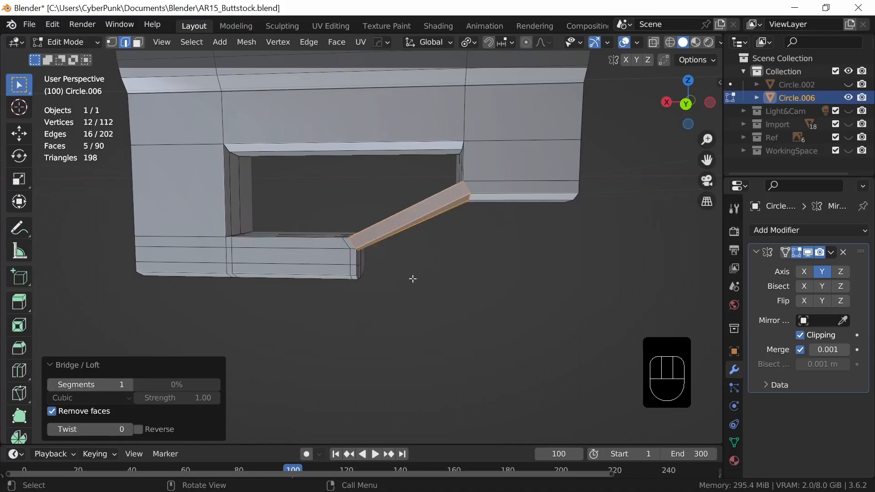
Step: In Object Mode, add a Subdivision Surface modifier with viewport level 2 to the buttstock and shade it smooth
middle_drag(484, 285, 453, 262)
key(Tab)
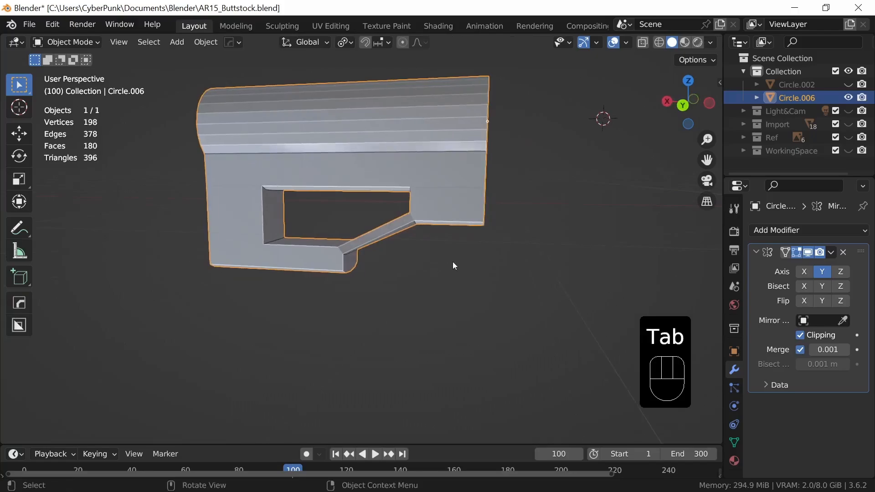
click(757, 251)
click(791, 230)
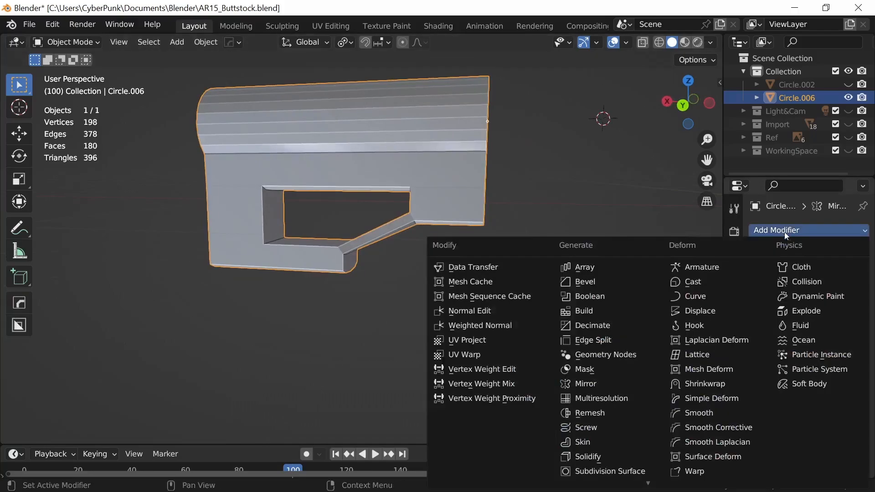
click(606, 473)
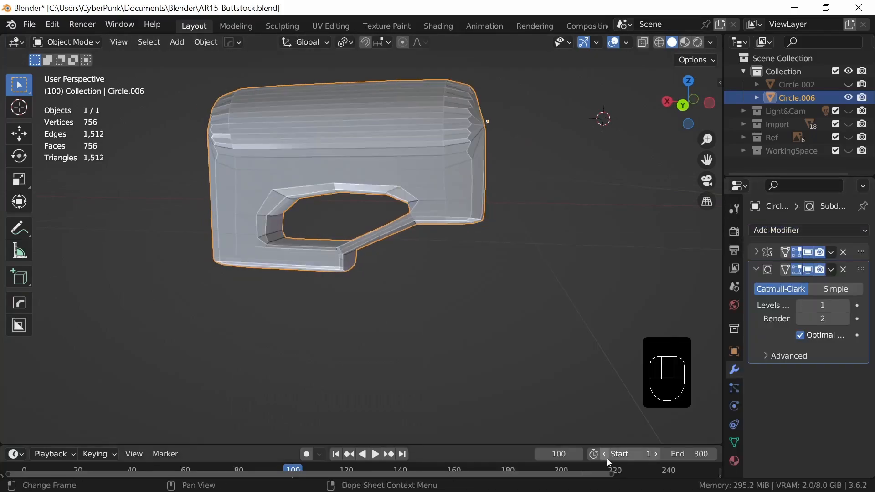
click(844, 306)
right_click(426, 165)
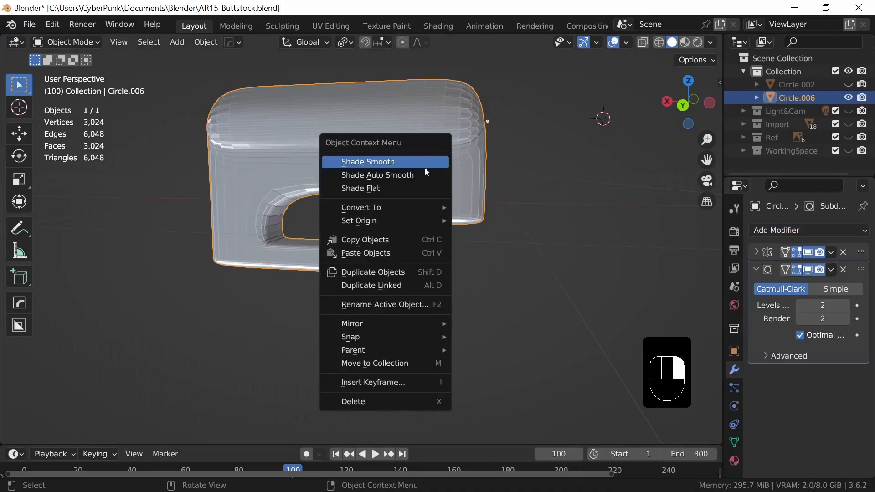
click(413, 167)
Step: Turn on the Face Orientation overlay and check the normals of the buttstock and its diagonal strut
middle_drag(463, 270, 651, 83)
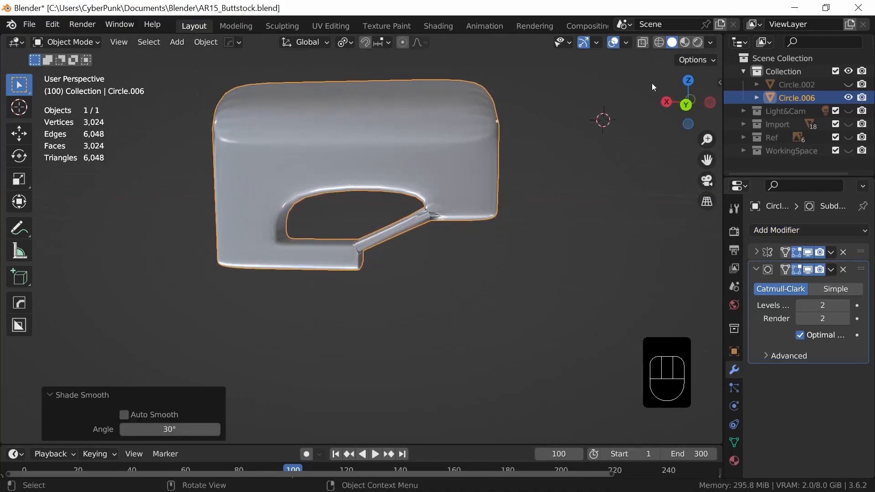
click(627, 42)
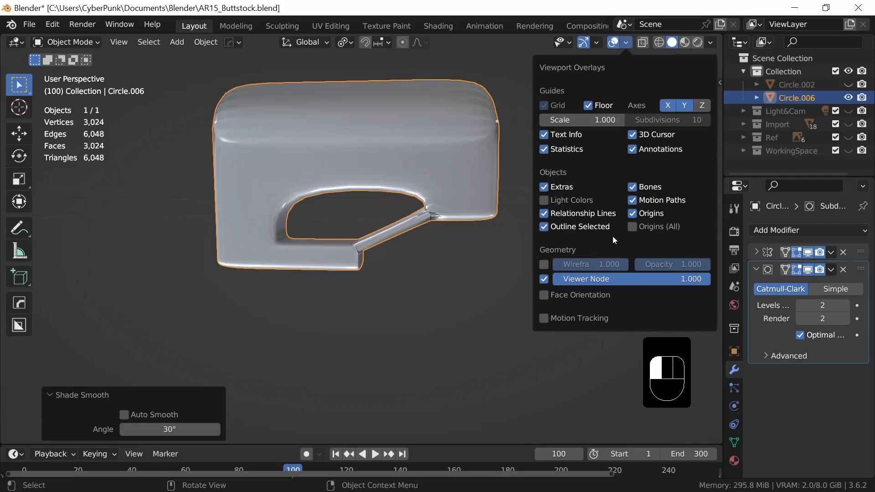
click(544, 294)
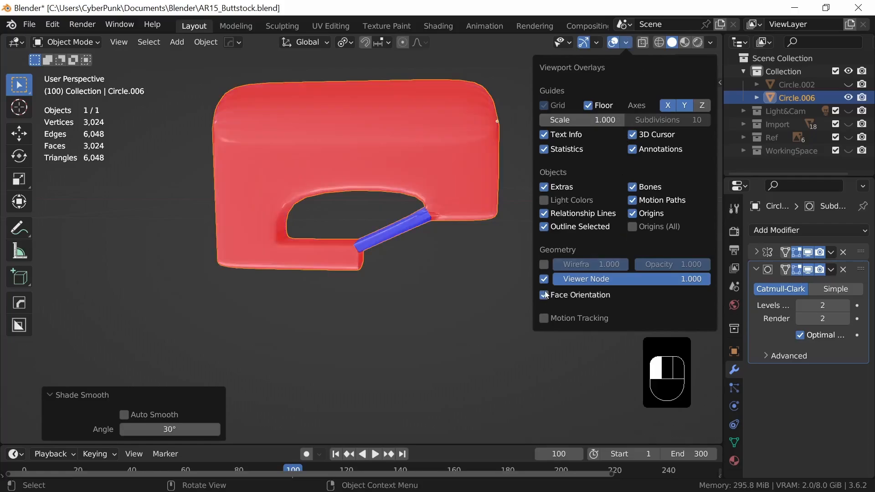
mouse_move(471, 259)
middle_down()
mouse_move(562, 279)
mouse_move(543, 213)
mouse_move(403, 286)
mouse_move(527, 271)
mouse_move(474, 263)
middle_up()
Step: Recalculate the normals of the whole mesh to the outside, turn off the Face Orientation overlay and return to Object Mode
key(Tab)
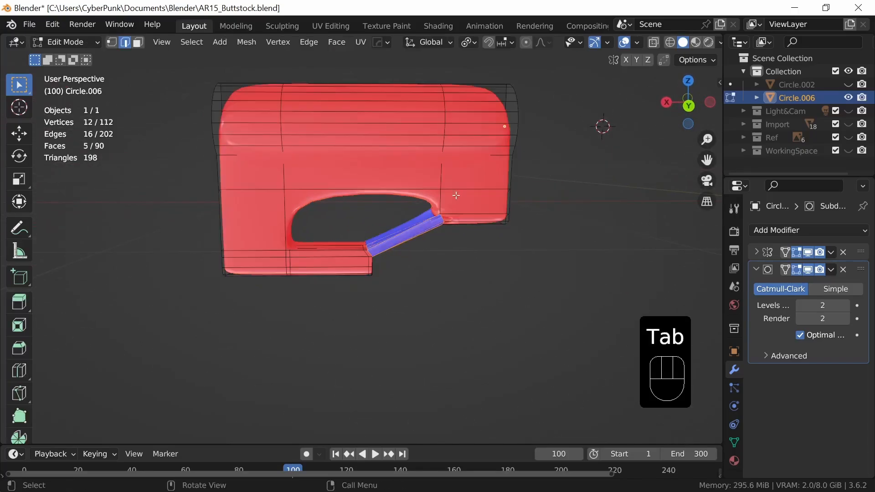
key(a)
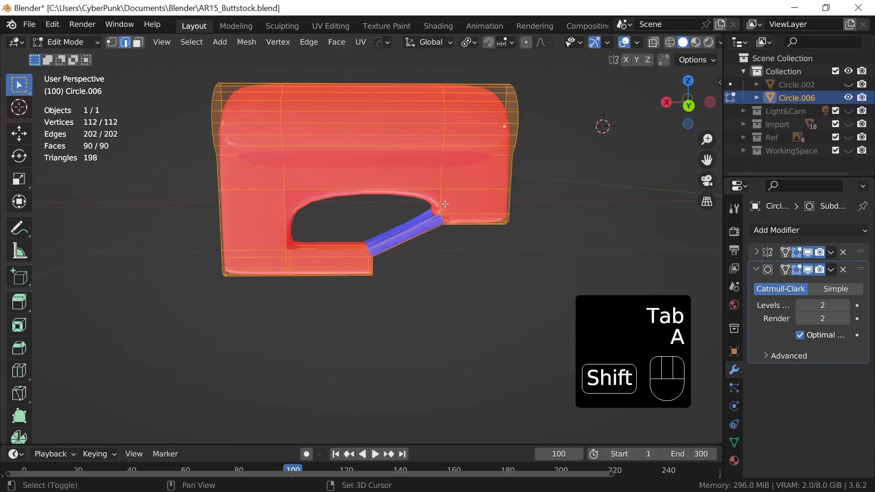
key(shift+n)
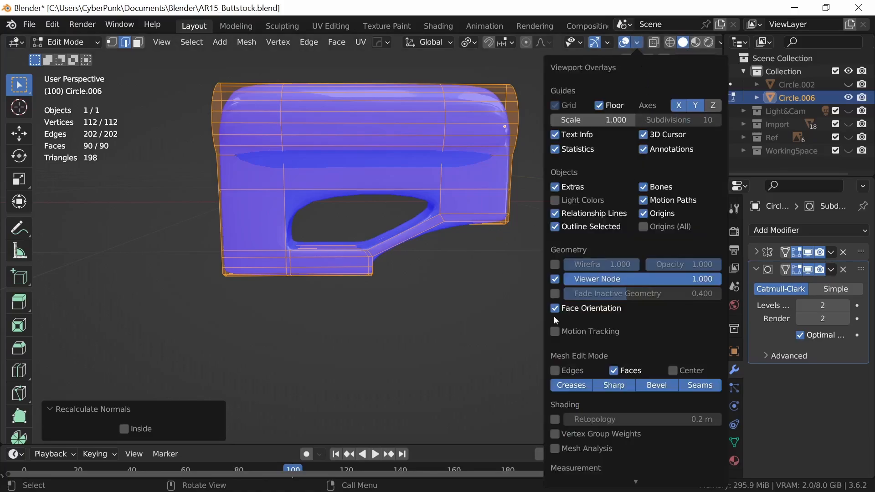
click(557, 309)
key(Tab)
Step: Select all five end faces of the front segment and inset them by about 0.0154 m with Boundary off
middle_drag(456, 321, 448, 286)
shift+middle_drag(542, 237, 447, 275)
key(Tab)
key(3)
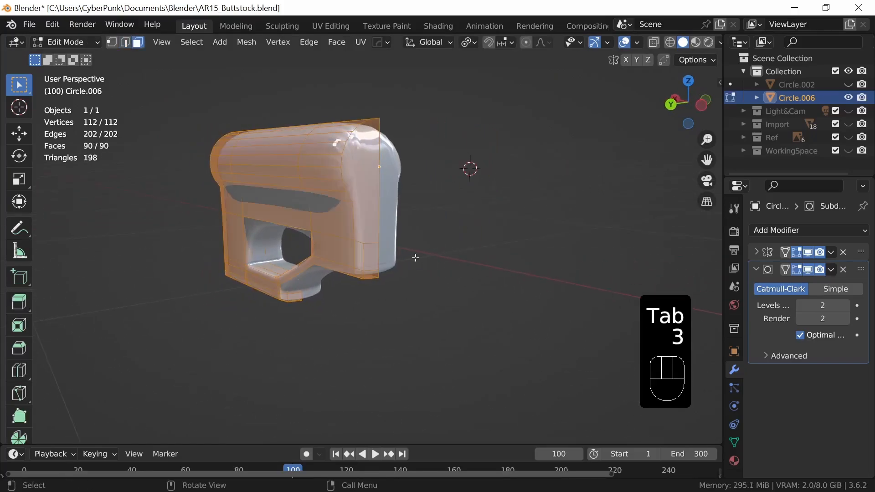
click(374, 184)
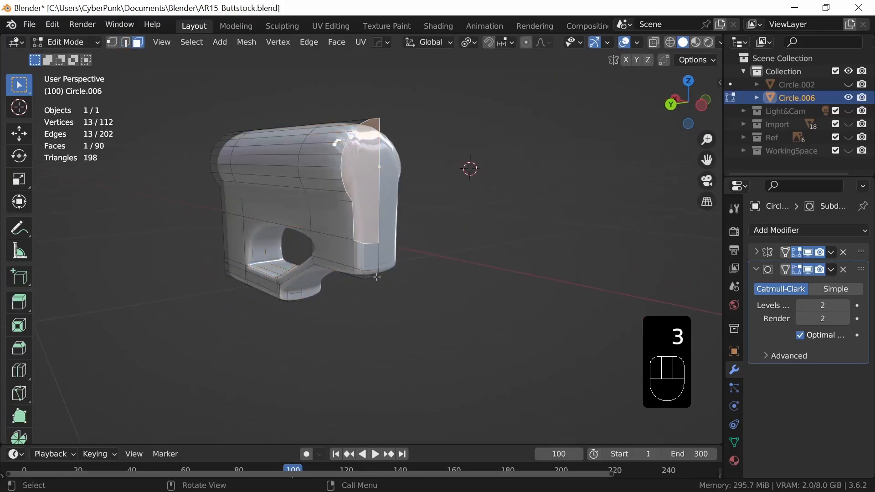
click(361, 274)
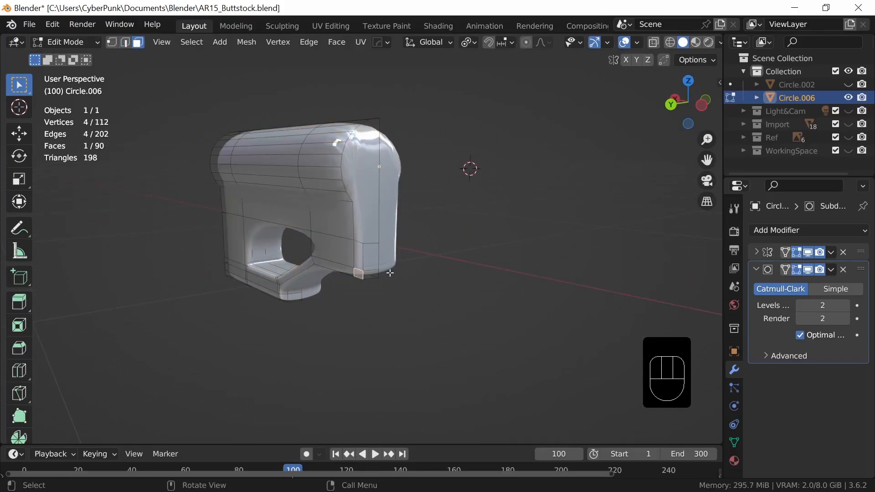
ctrl+shift+click(372, 255)
shift+click(368, 213)
middle_drag(433, 297, 444, 318)
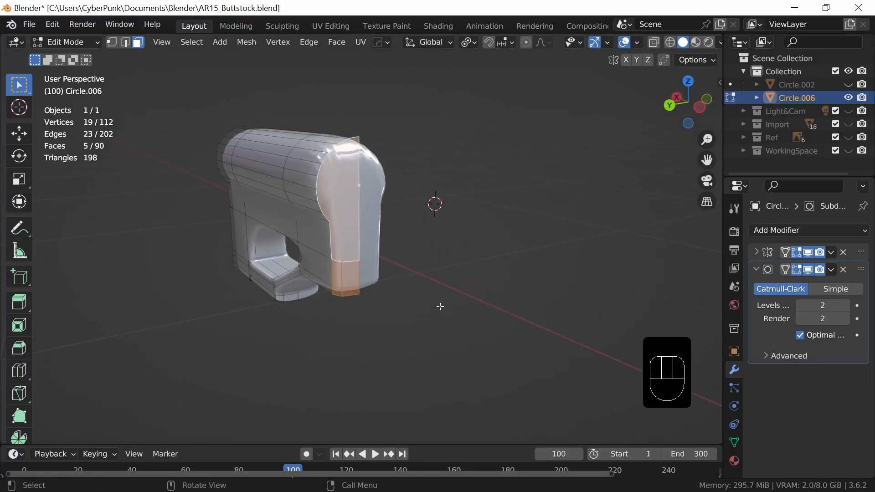
key(i)
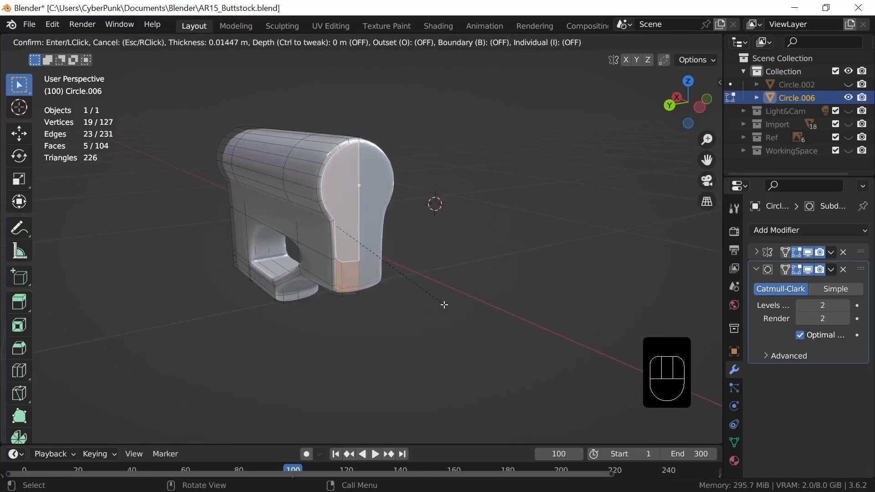
key(b)
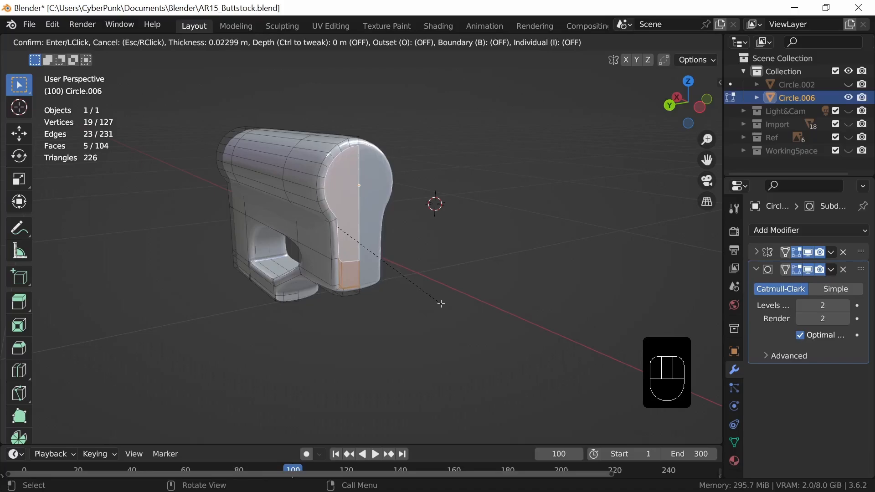
key(shift)
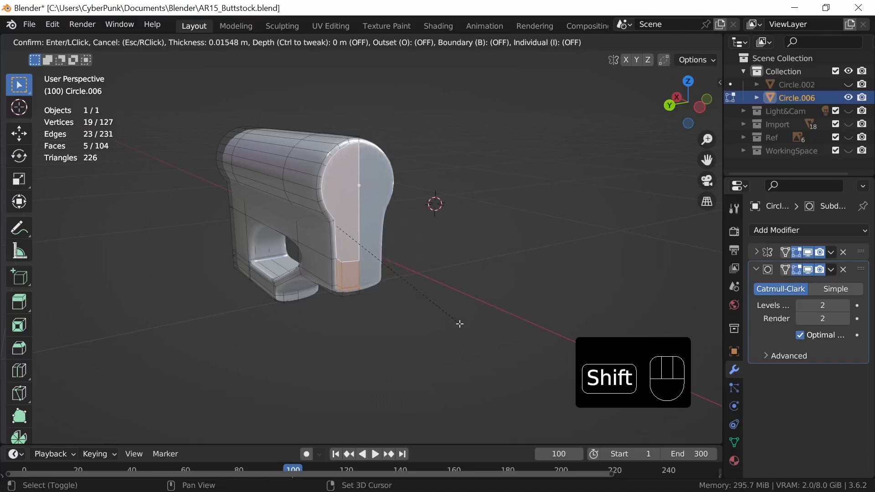
shift+click(458, 322)
Step: Extrude the inset front-end faces about 0.064 m inward to form a recess
middle_drag(457, 322, 480, 313)
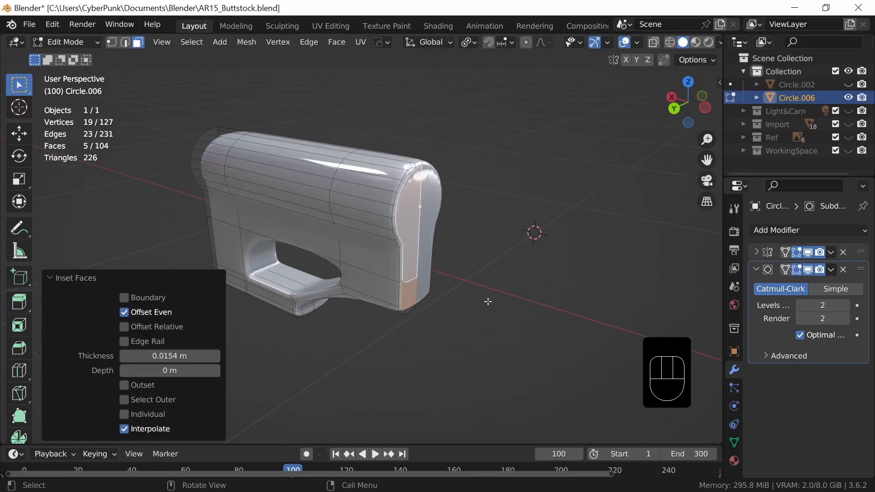
key(e)
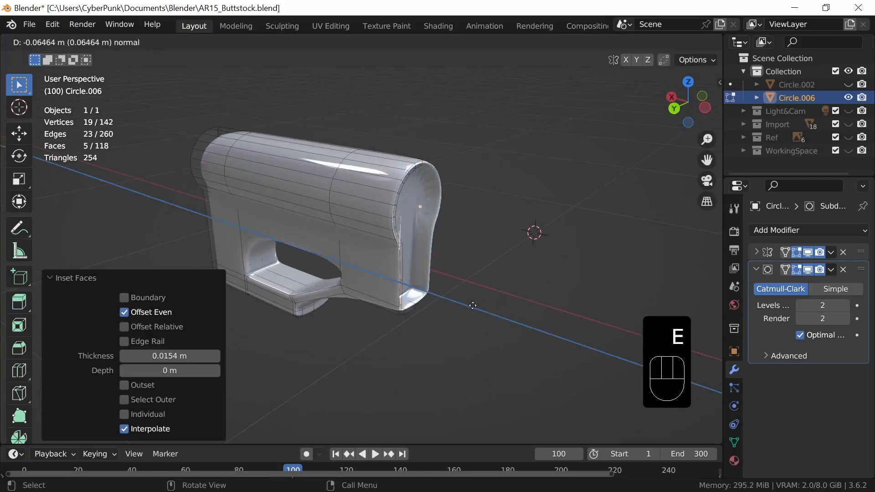
click(473, 305)
Step: Add two support loops along the recess rim, one slid near its outer edge and one near its inner edge
middle_drag(473, 305, 548, 314)
ctrl+middle_drag(461, 359, 496, 294)
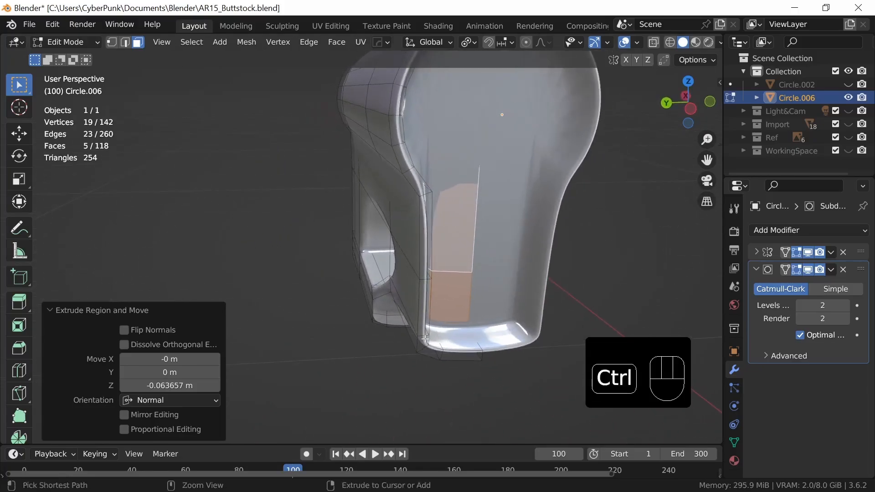
key(ctrl+r)
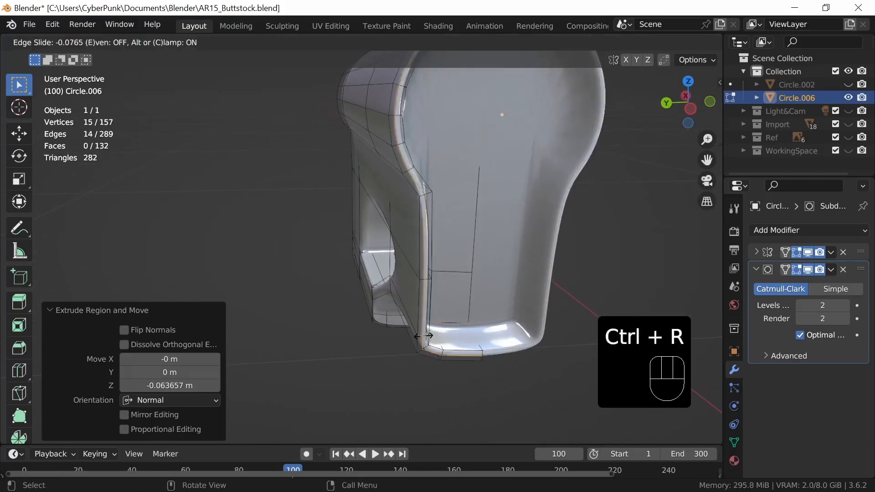
click(423, 338)
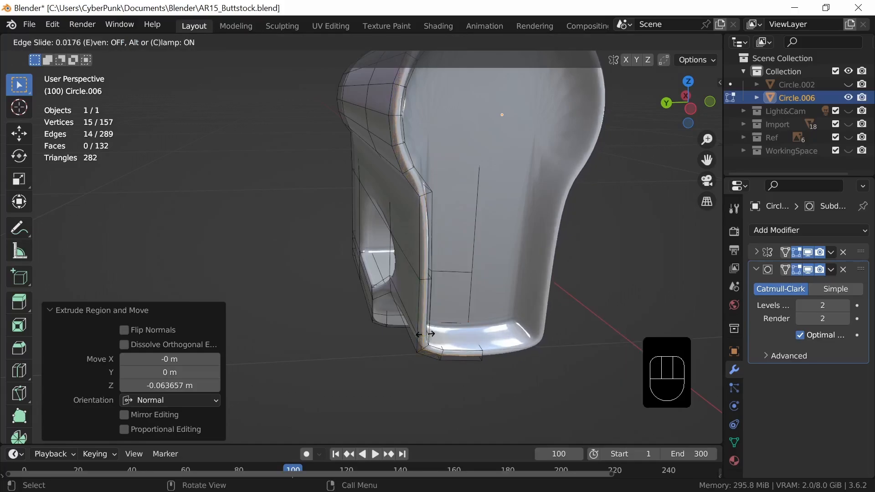
click(424, 337)
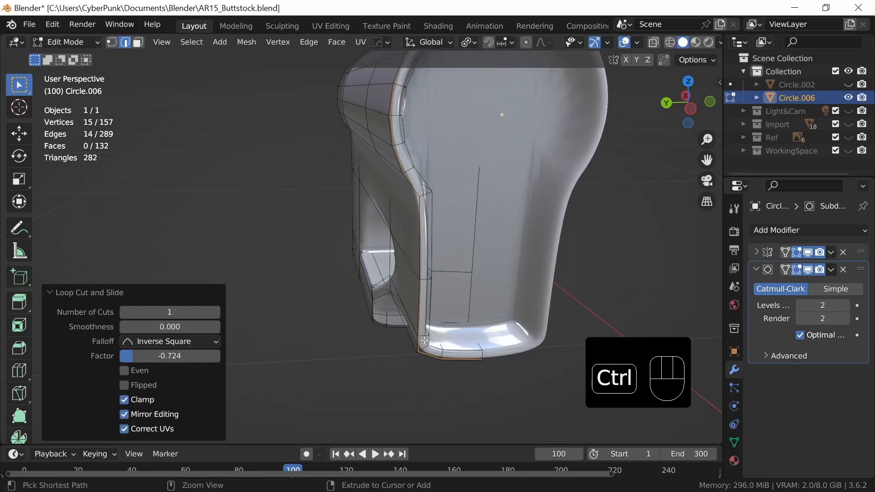
key(ctrl+r)
click(424, 339)
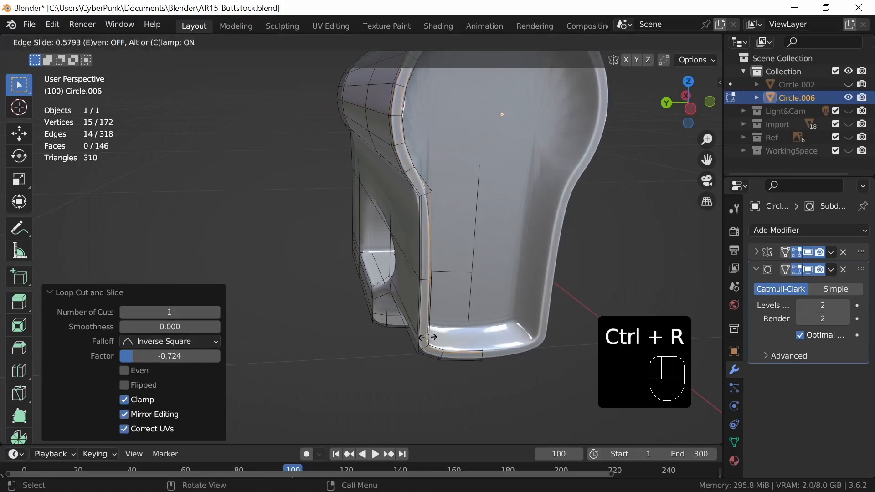
click(428, 338)
key(Tab)
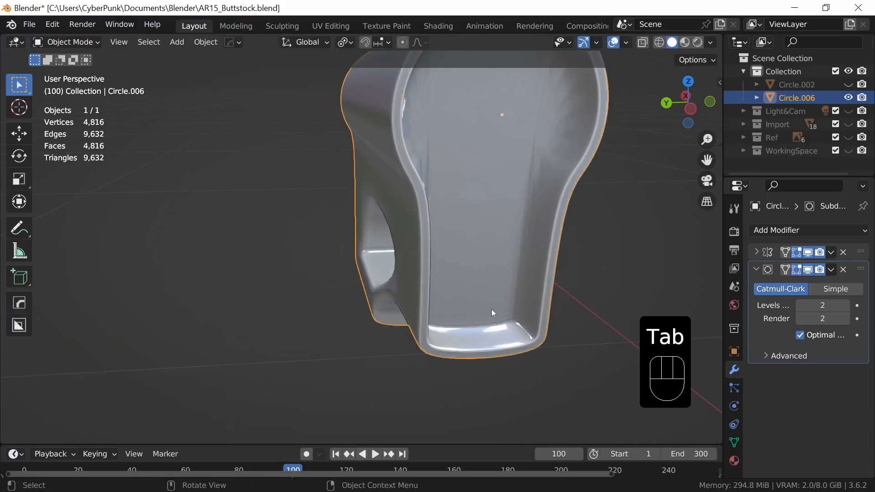
ctrl+middle_drag(492, 309, 475, 288)
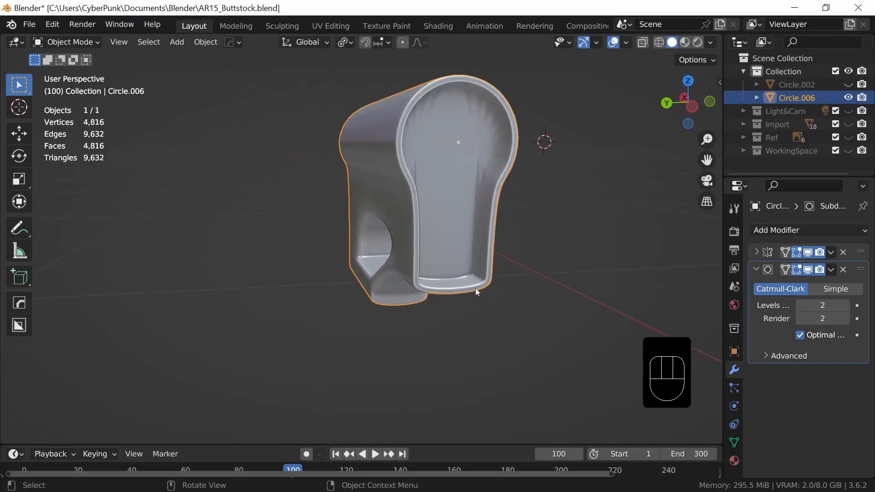
Step: In Edit Mode, turn off the Subdivision modifier's viewport display
key(Tab)
middle_drag(455, 249, 448, 270)
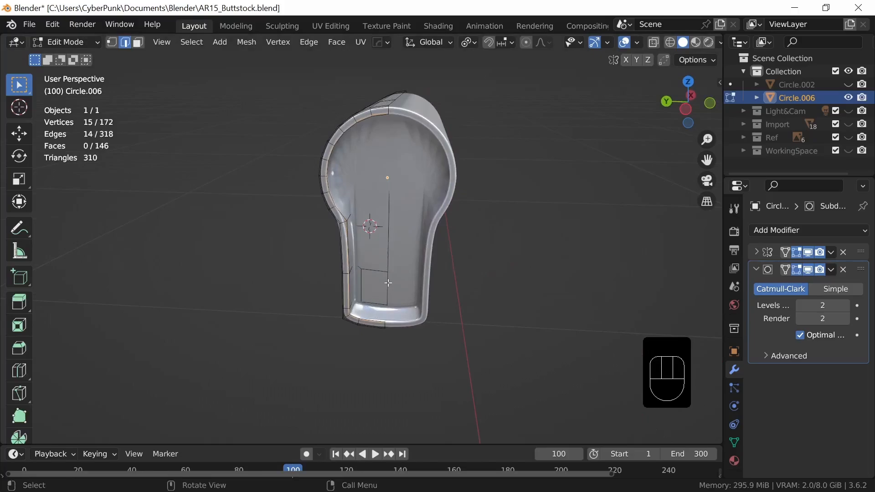
click(808, 269)
Step: Select all five floor faces of the recess and flatten them by scaling to 0 along X
click(381, 277)
key(3)
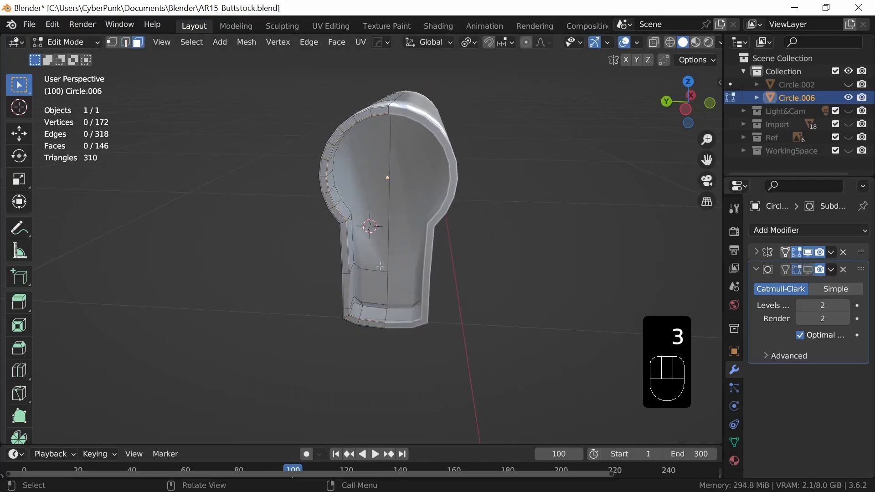
click(377, 249)
shift+click(374, 288)
ctrl+middle_drag(398, 325, 457, 327)
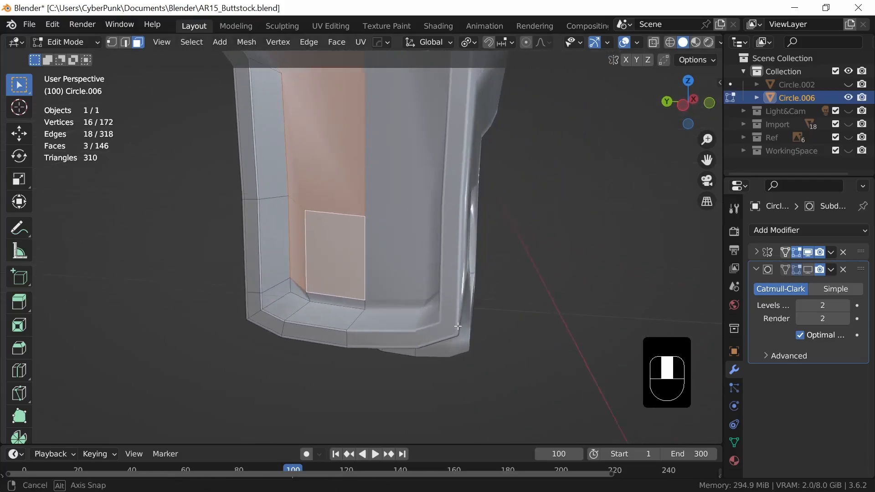
shift+click(299, 294)
shift+click(337, 302)
middle_drag(337, 302, 407, 305)
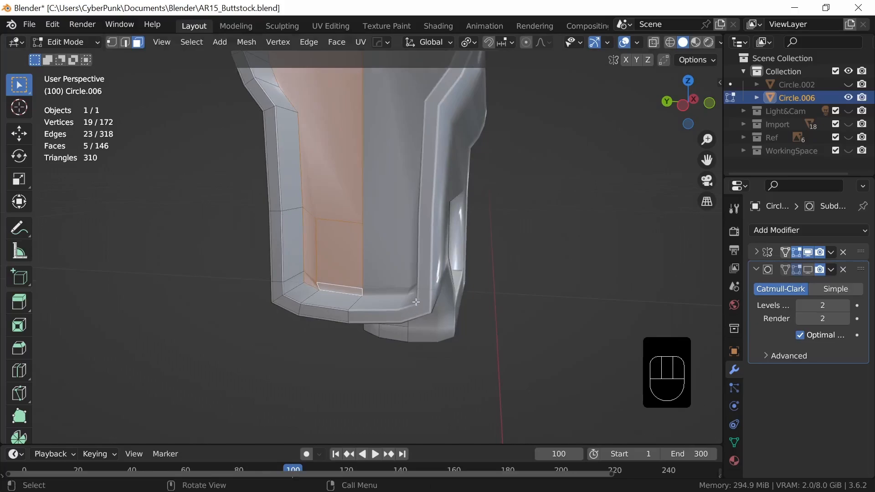
scroll(416, 301, down, 5)
shift+middle_drag(416, 302, 395, 331)
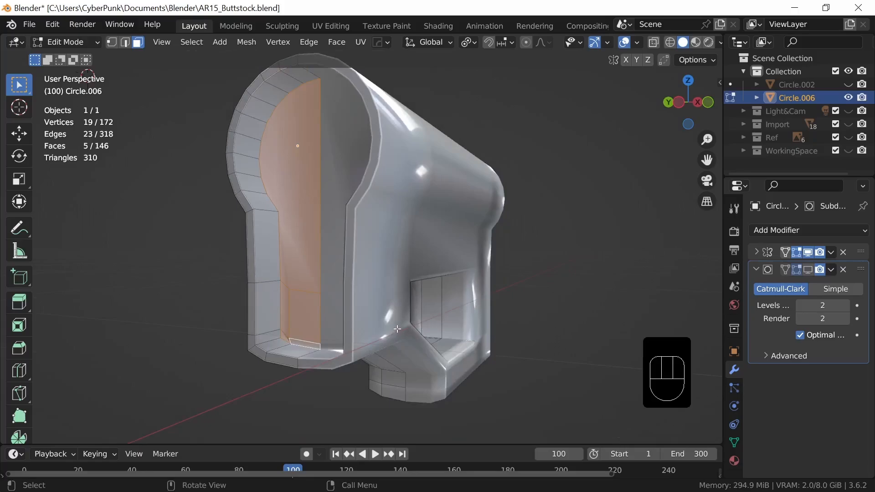
text(sx)
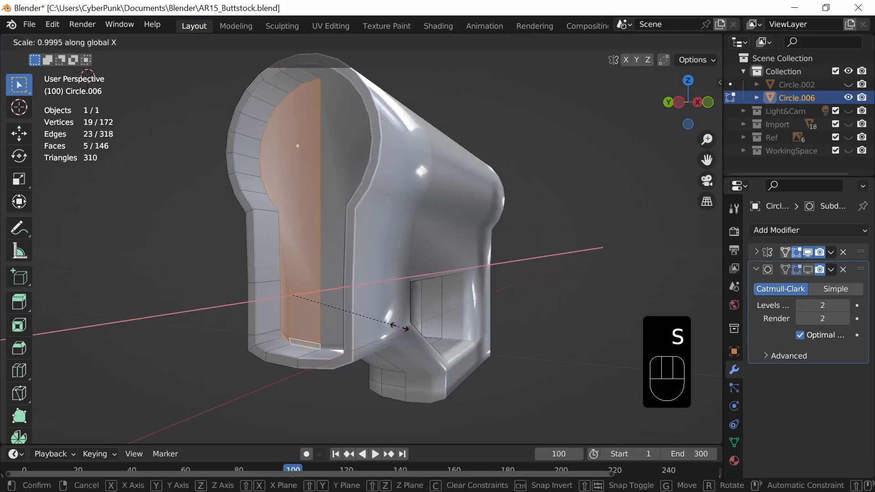
text(0)
key(Return)
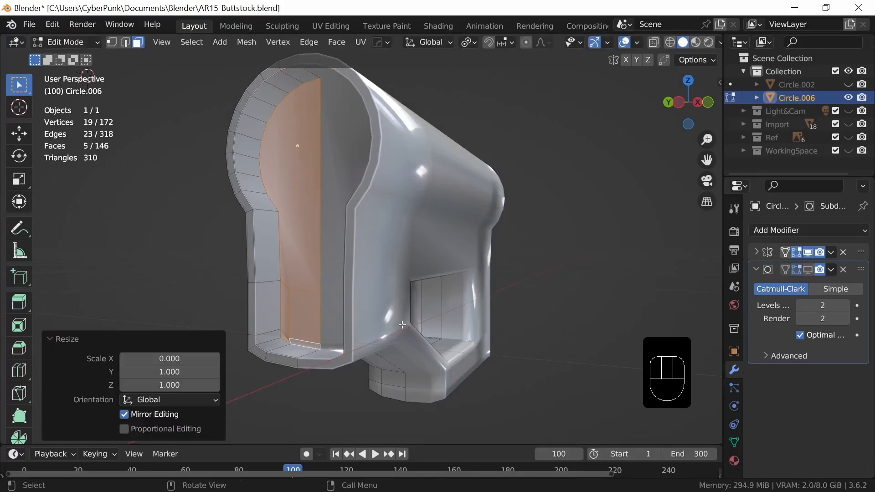
Step: Inset the recess floor by about 0.0046 m and turn the Subdivision modifier's viewport display back on
key(i)
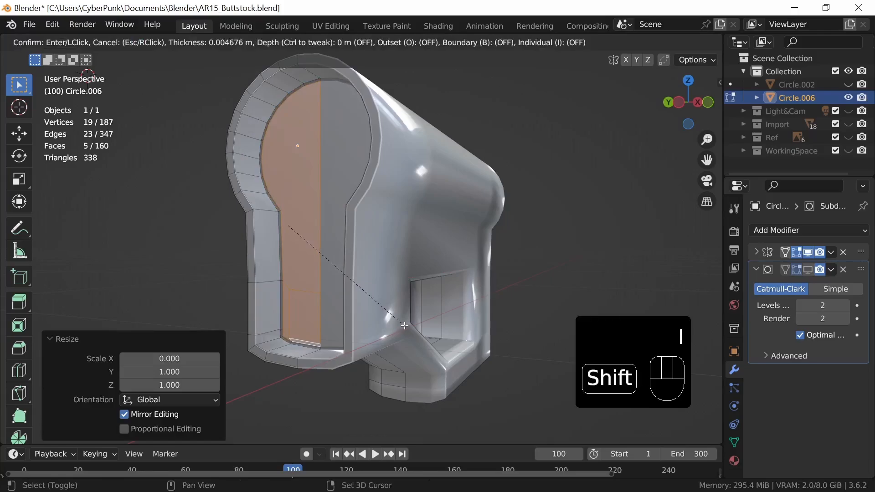
shift+click(405, 327)
click(808, 270)
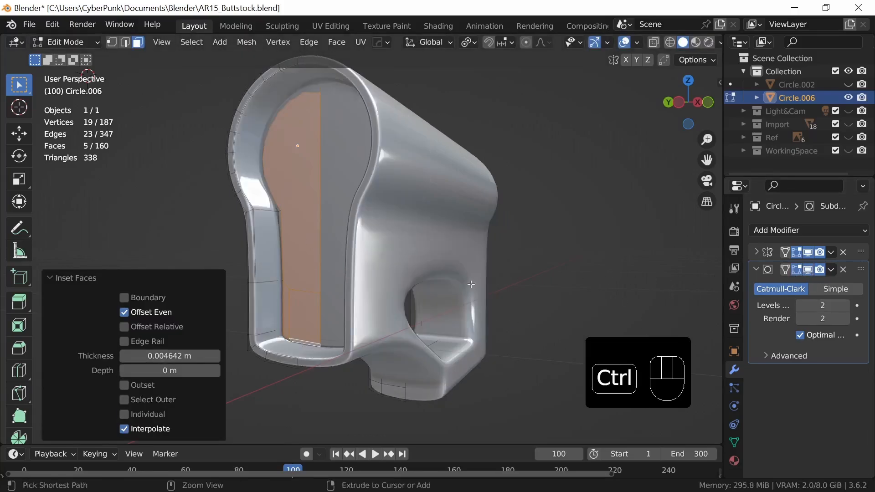
scroll(401, 328, down, 2)
key(Tab)
ctrl+middle_drag(401, 325, 412, 337)
middle_drag(411, 337, 389, 310)
Step: Snap the 3D cursor to the long centre edge of the recess floor
key(Tab)
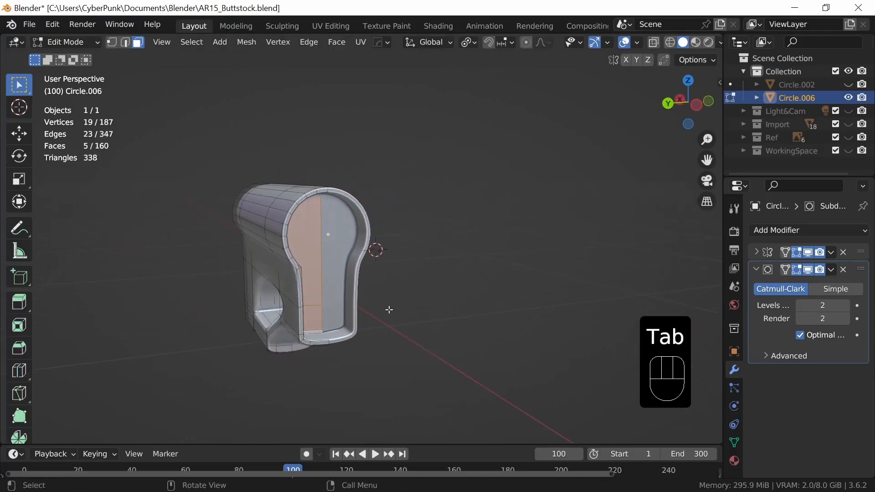
key(2)
click(348, 269)
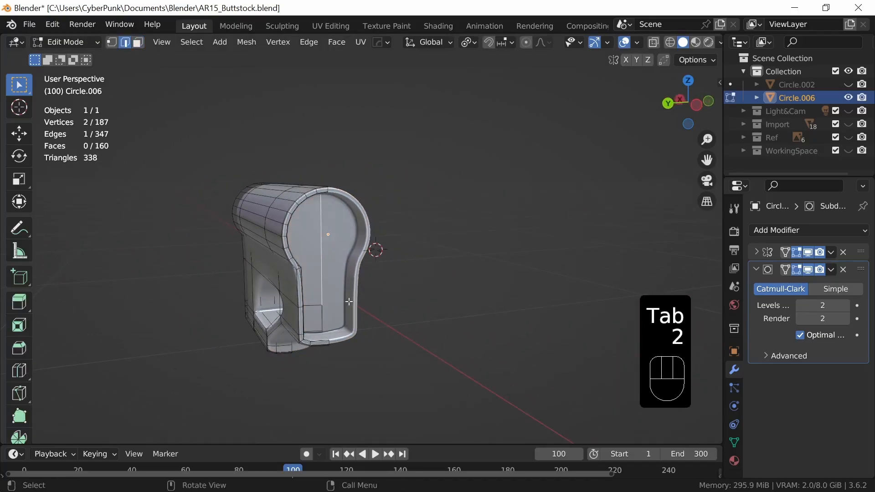
key(shift+s)
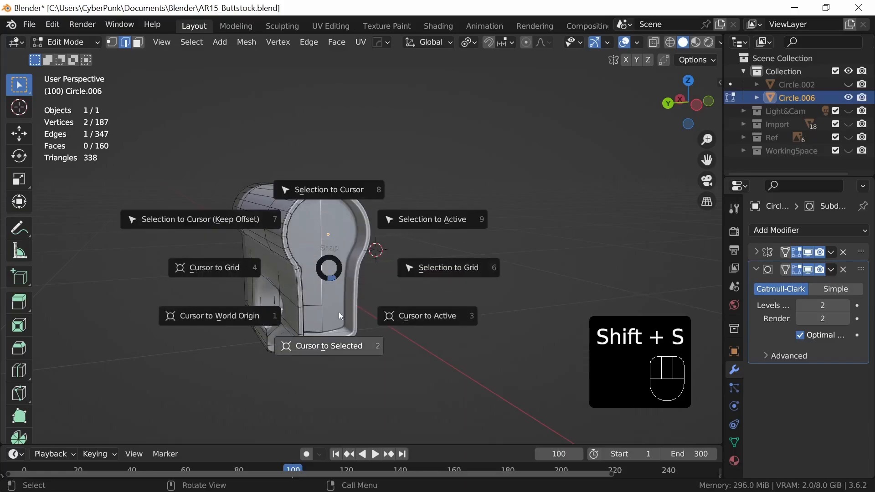
click(337, 310)
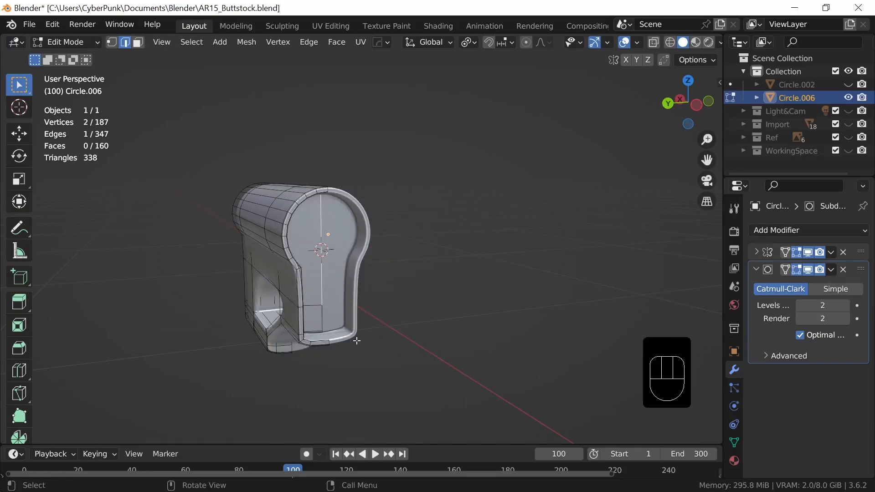
Step: Leave Edit Mode and add a mesh cylinder with 24 vertices at the 3D cursor
key(Tab)
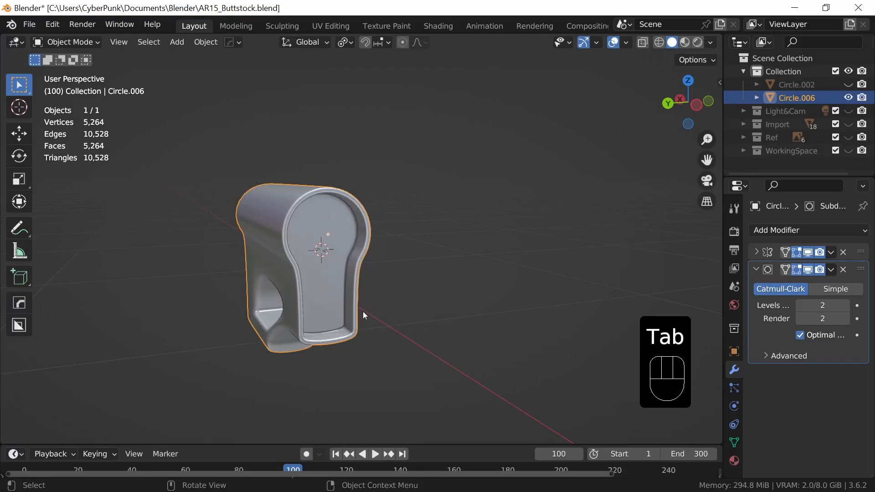
key(shift+a)
mouse_move(361, 212)
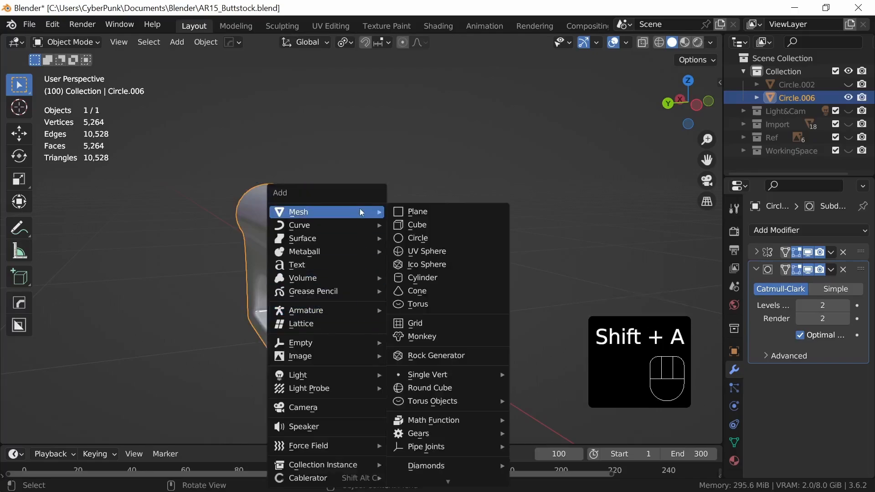
click(442, 278)
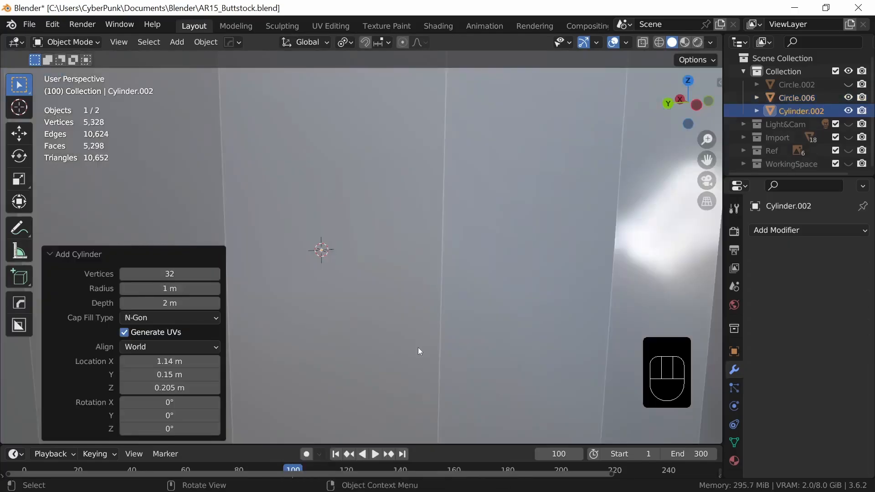
click(170, 273)
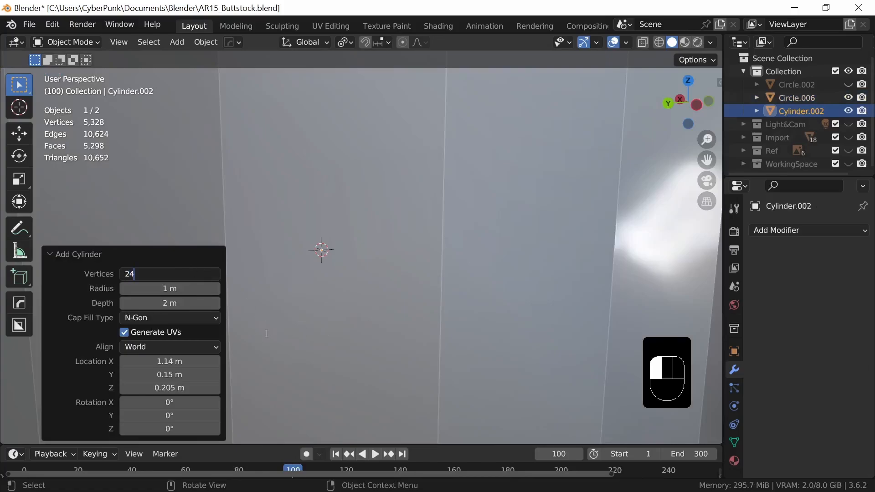
text(24)
click(266, 333)
Step: Rotate the cylinder 90° about Y and scale it down uniformly to about 0.139
text(r)
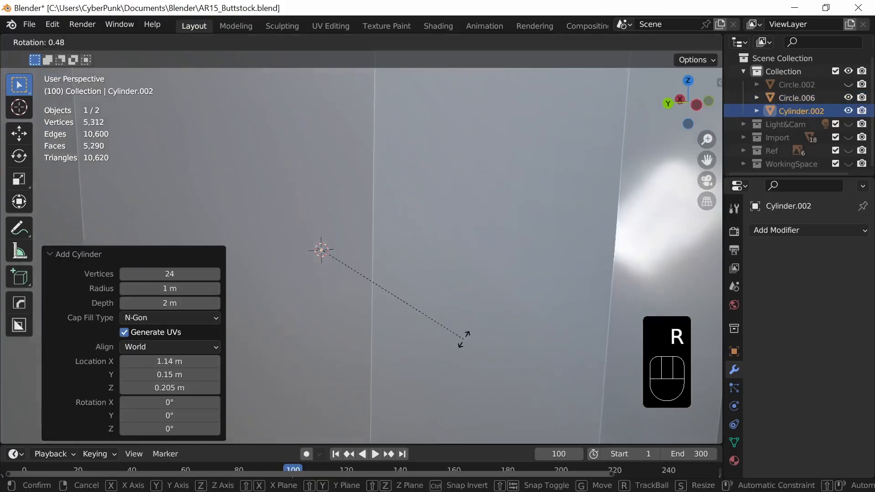
text(y90)
click(463, 339)
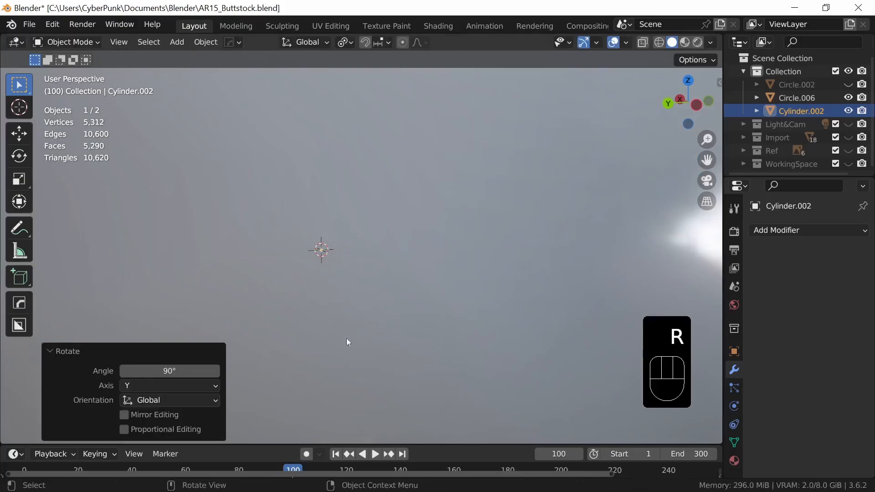
ctrl+middle_drag(445, 277, 559, 342)
key(s)
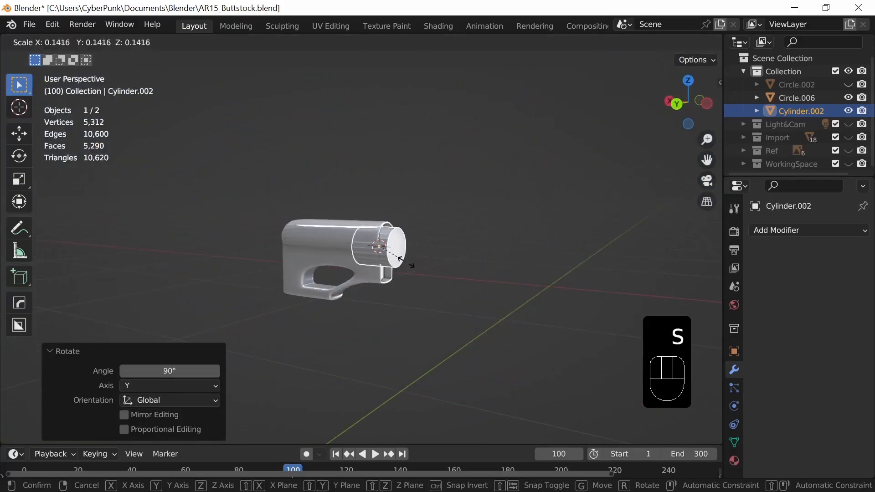
click(439, 283)
middle_drag(439, 283, 483, 313)
Step: Scale the cylinder by about 0.734 and move it about 0.054 m up along Z into the round upper part of the recess
mouse_move(483, 312)
alt+middle_down()
mouse_move(496, 313)
mouse_move(424, 336)
mouse_move(395, 285)
mouse_move(480, 313)
alt+middle_up()
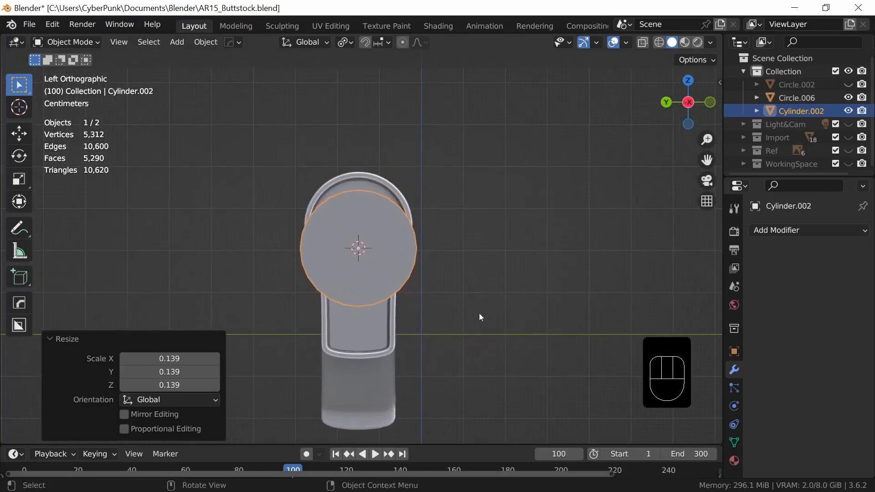
key(s)
click(447, 316)
key(g)
key(z)
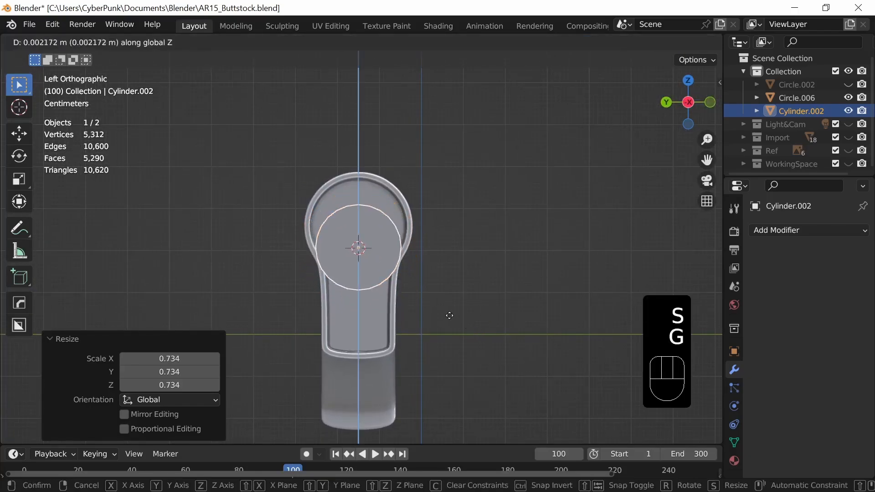
key(shift)
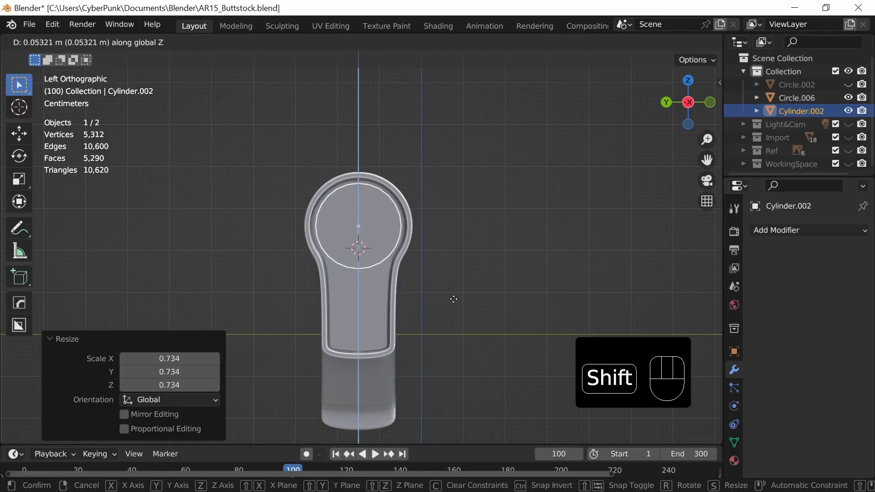
shift+click(454, 298)
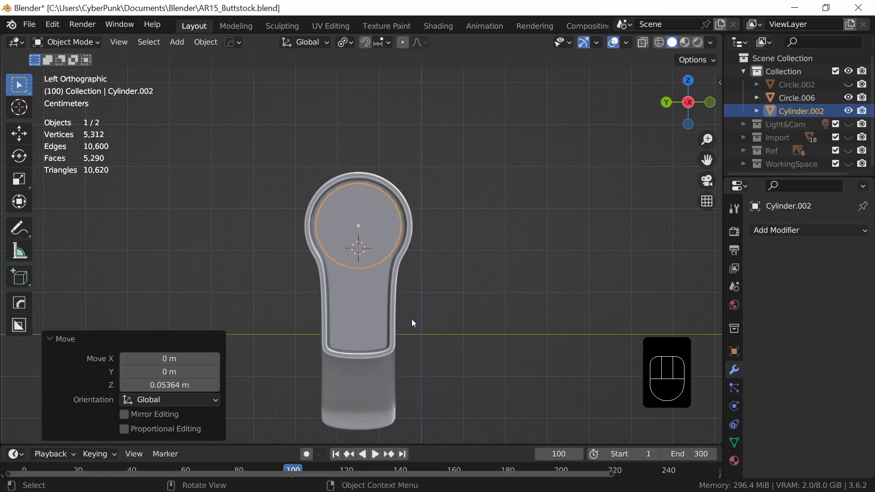
Step: Show the Import collection, stretch the cylinder about 2.51 times along X and move it about -0.205 m along X to the receiver
middle_drag(412, 320, 426, 340)
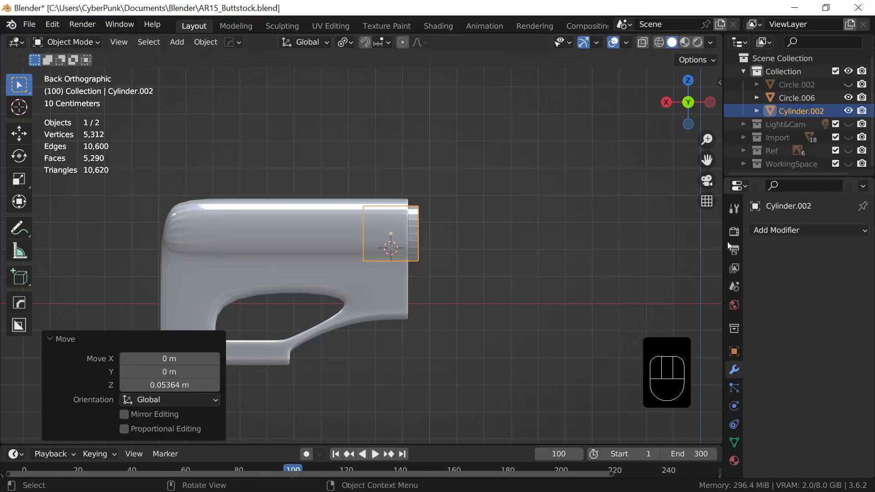
click(848, 137)
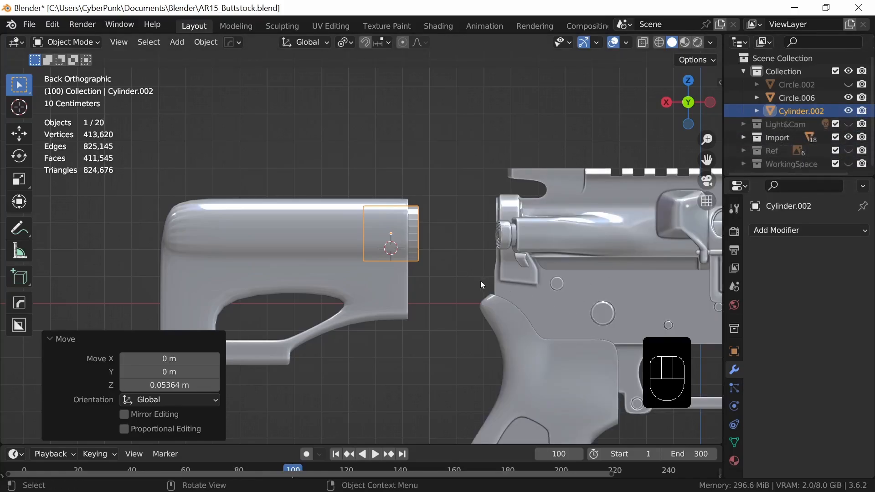
key(s)
key(x)
click(629, 319)
key(g)
key(x)
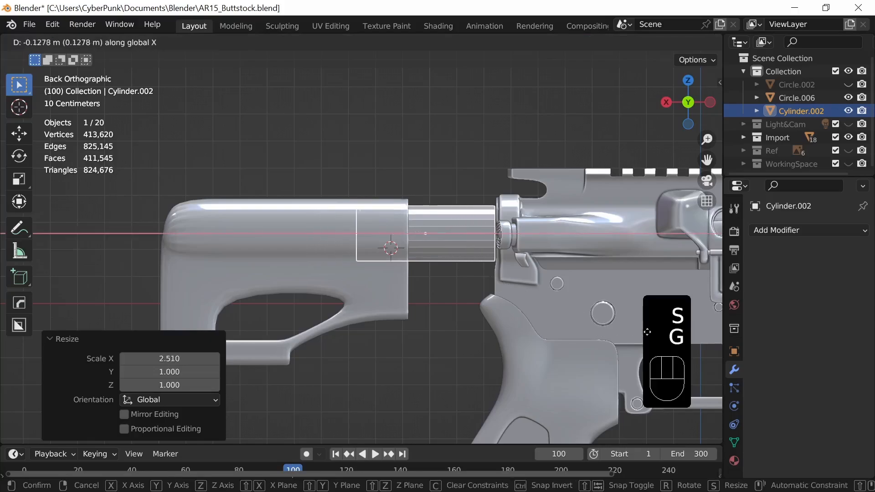
click(656, 338)
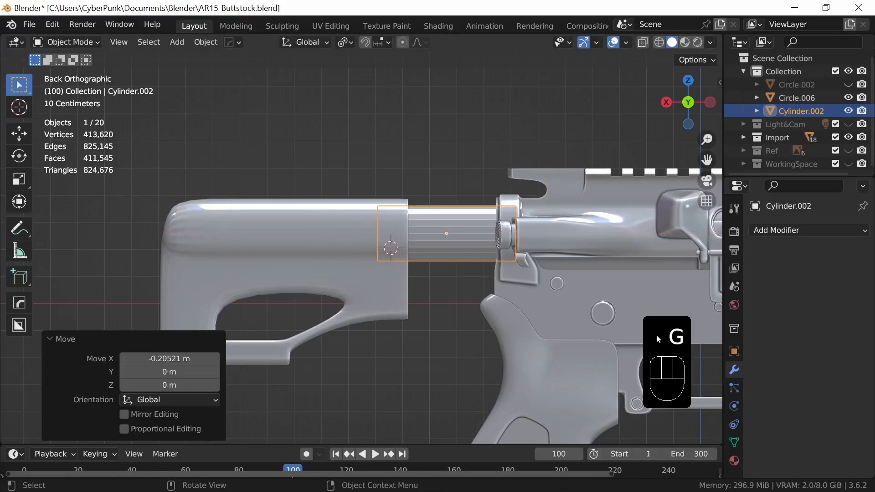
Step: Scale the cylinder by about 0.929 along X and move it about 0.022 m along X to bridge the buttstock and receiver
key(s)
key(x)
click(644, 333)
key(g)
key(x)
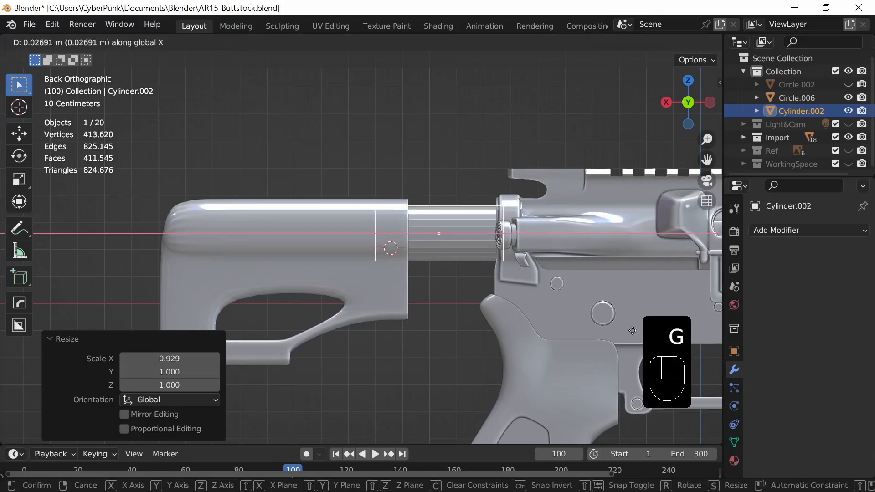
click(630, 330)
Step: Shade the cylinder smooth and add a level 2 Subdivision modifier to it
shift+middle_drag(578, 319, 398, 316)
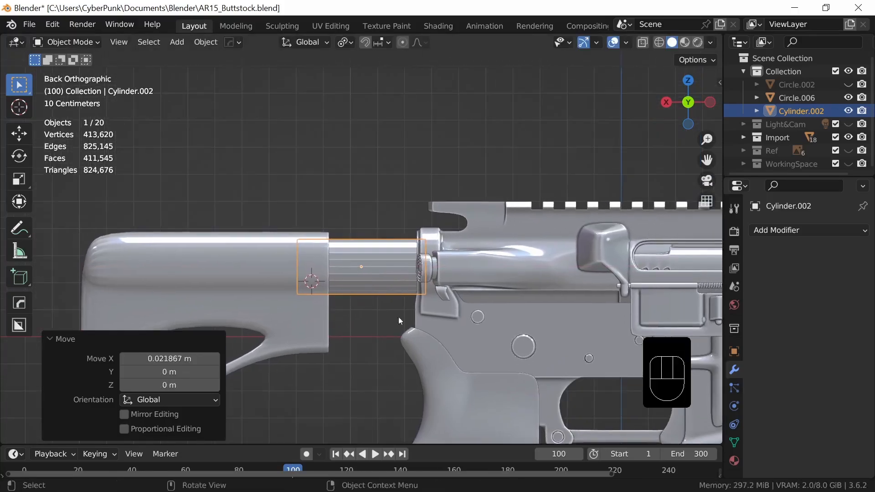
right_click(398, 321)
click(368, 236)
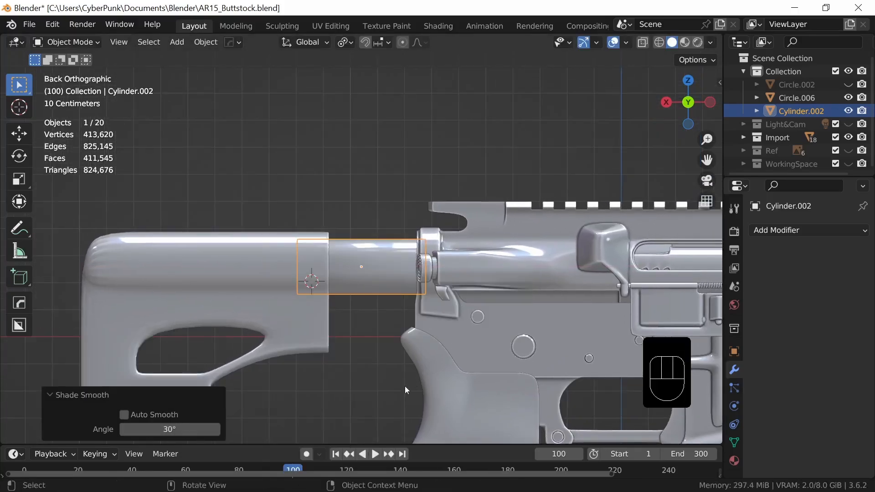
ctrl+middle_drag(382, 366, 398, 277)
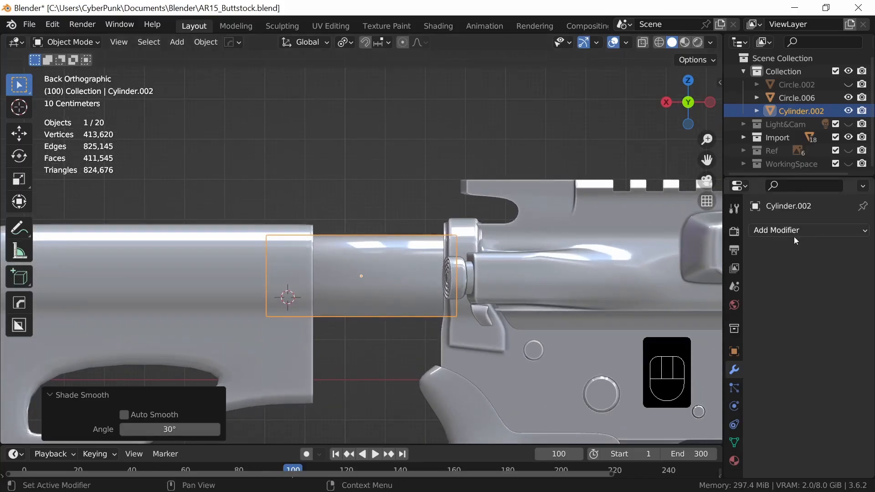
key(ctrl+2)
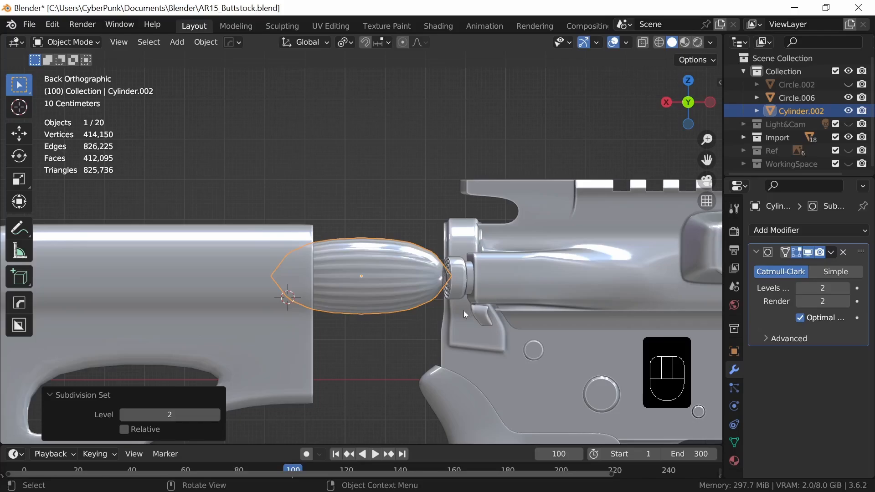
Step: Isolate the cylinder in Local View in Edit Mode and select the edge loops around both of its ends
key(Tab)
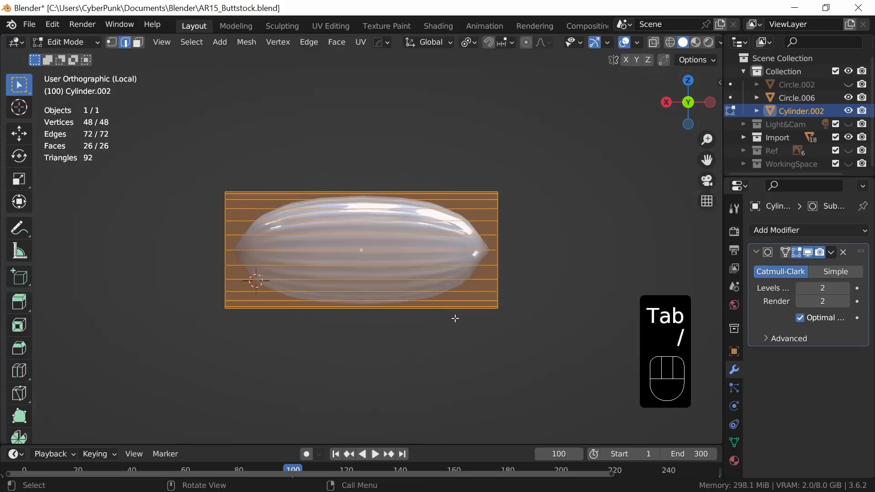
key(slash)
middle_drag(542, 264, 469, 309)
key(2)
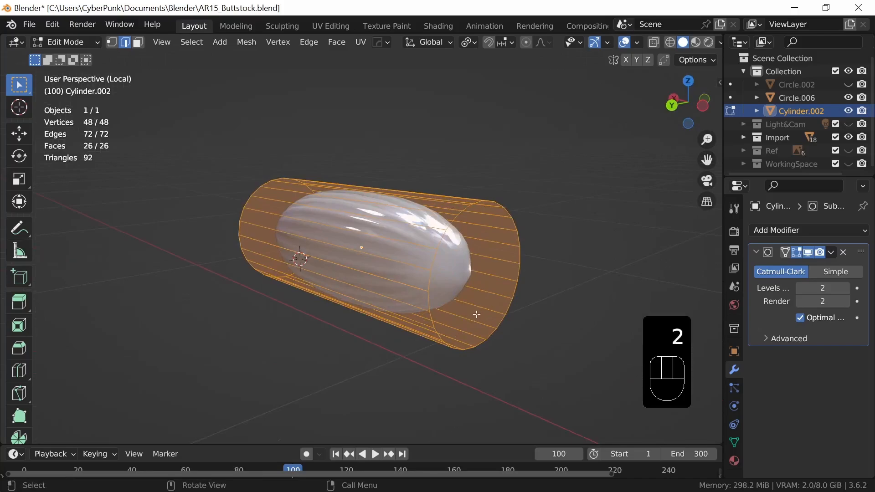
alt+click(429, 282)
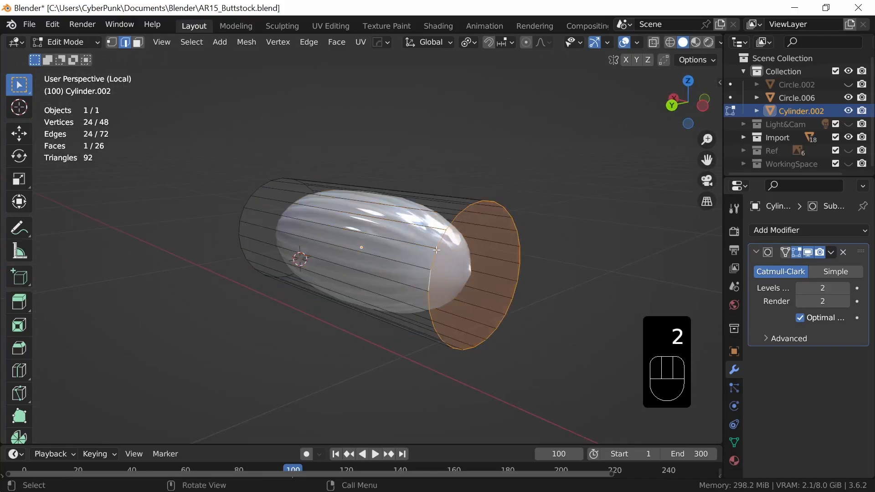
middle_drag(460, 327, 530, 305)
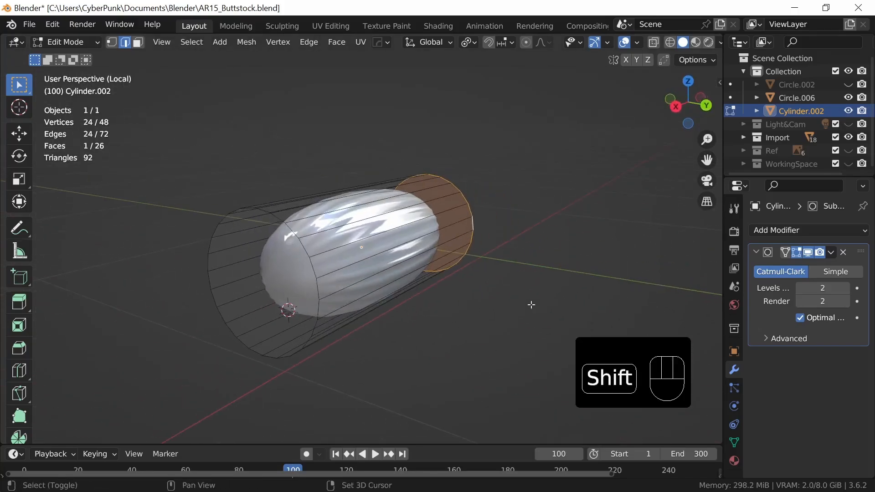
alt+shift+click(318, 290)
Step: Bevel both end loops of the cylinder by 0.02 m with 2 segments and a shape of 1
middle_drag(484, 327, 440, 331)
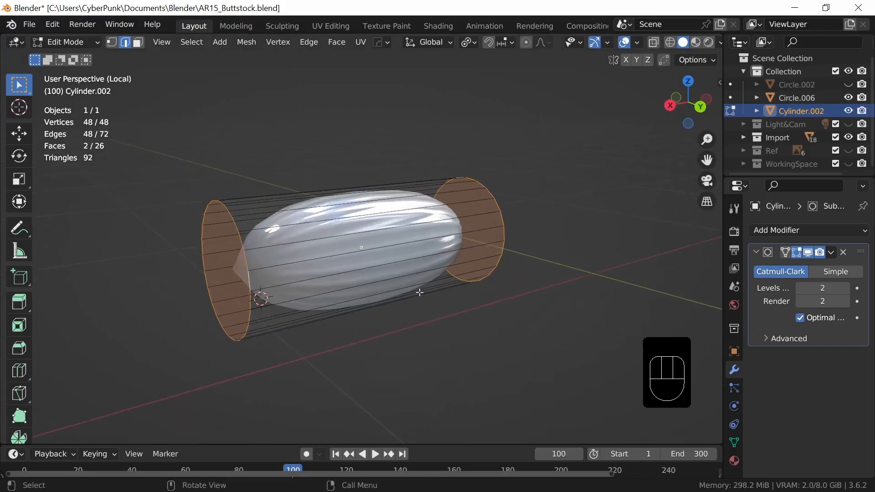
key(ctrl+b)
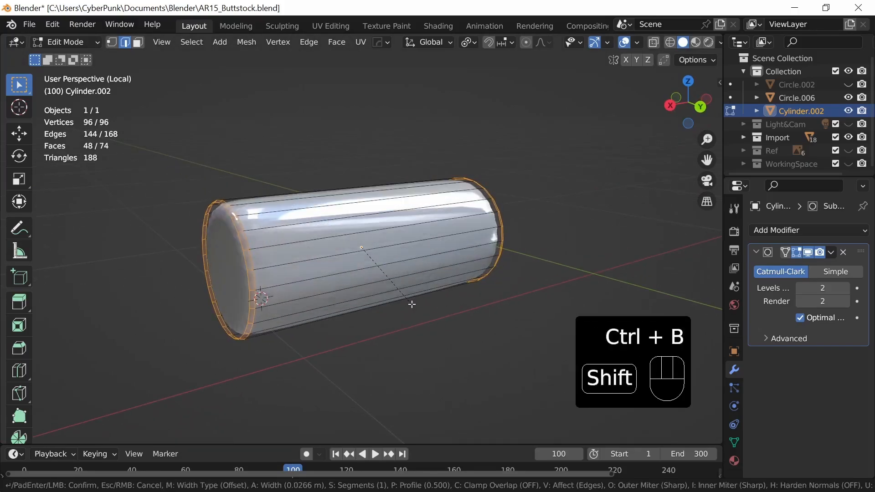
shift+click(405, 299)
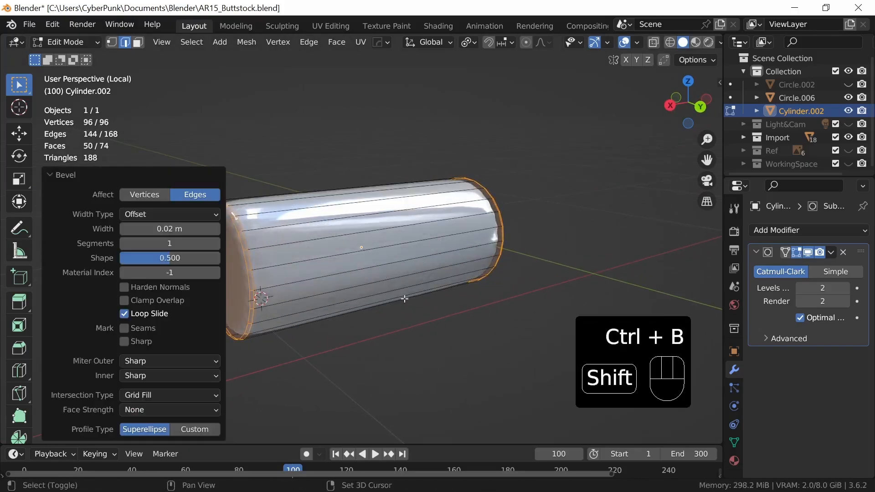
click(191, 260)
text(1)
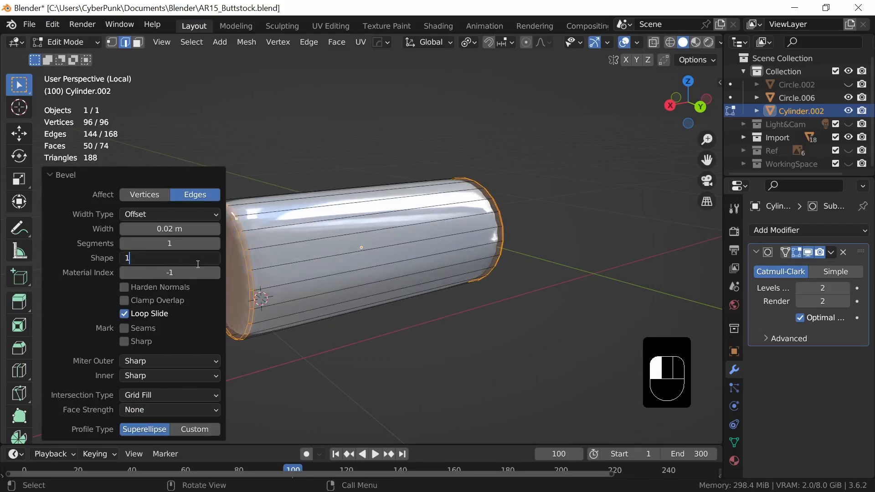
key(Return)
key(Tab)
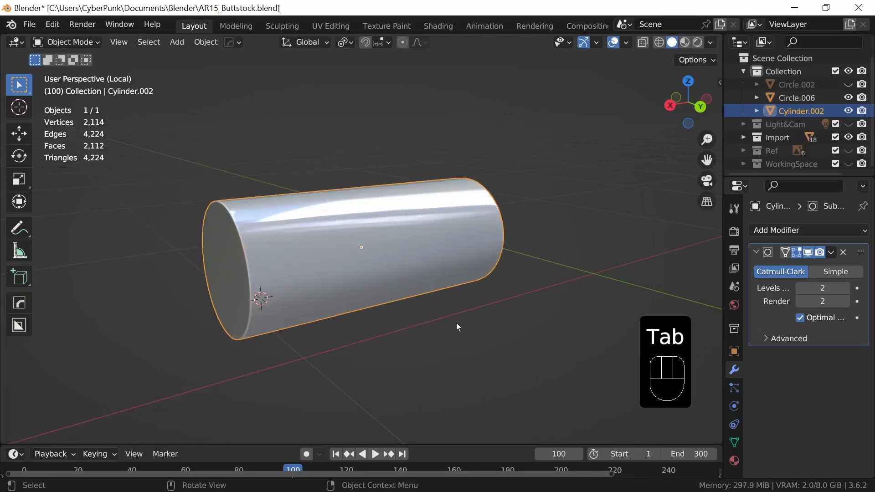
middle_drag(456, 323, 506, 314)
Step: Add one loop cut around the isolated cylinder in Edit Mode, slid by a factor of about 0.744 toward the receiver end
key(Tab)
key(slash)
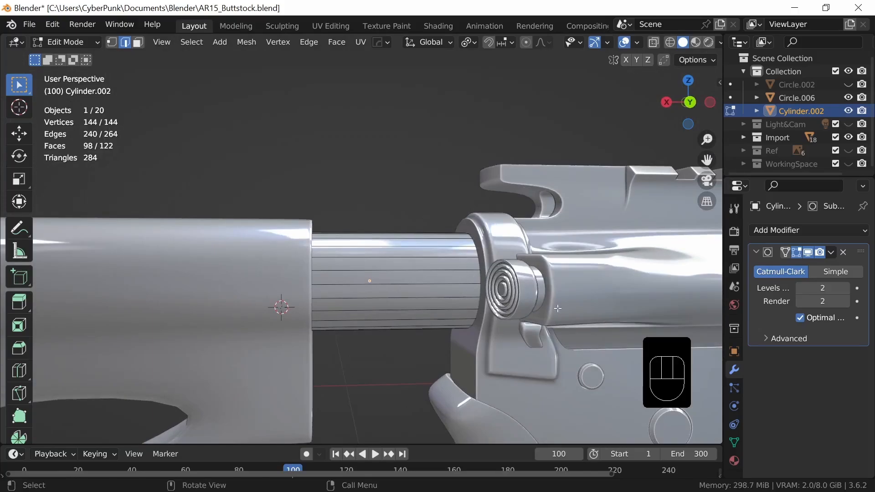
key(slash)
middle_drag(556, 313, 517, 302)
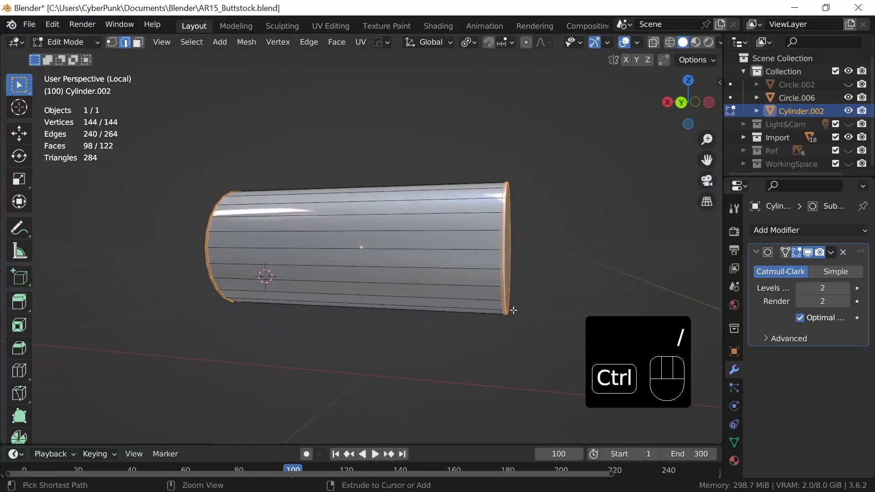
key(ctrl+r)
click(371, 252)
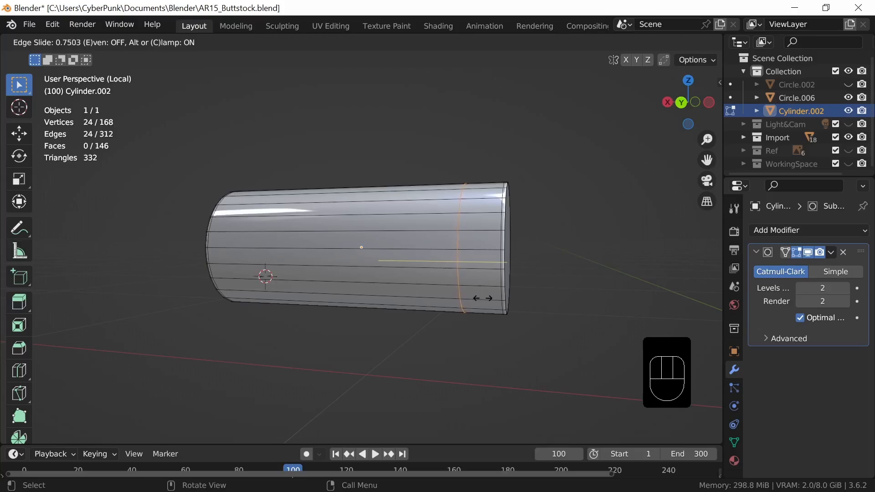
click(482, 297)
middle_drag(504, 298, 513, 294)
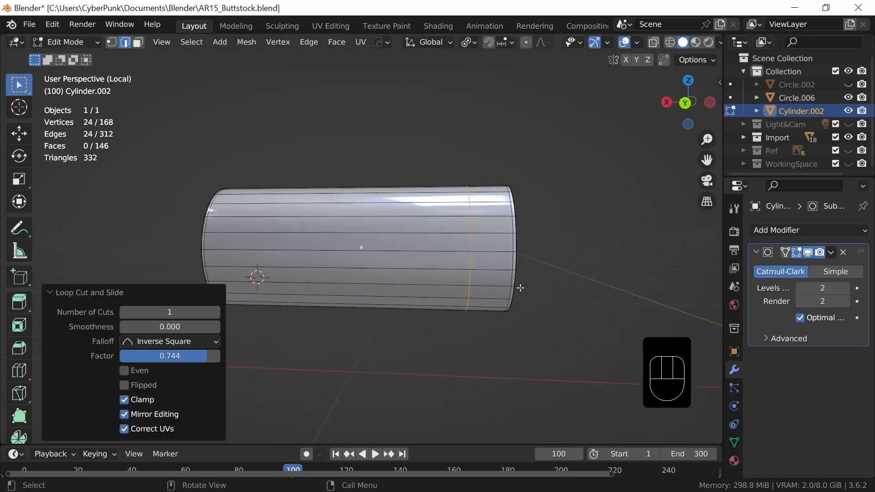
Step: Bevel the loop near the cylinder's receiver end by about 0.157 m with 4 segments
key(ctrl+b)
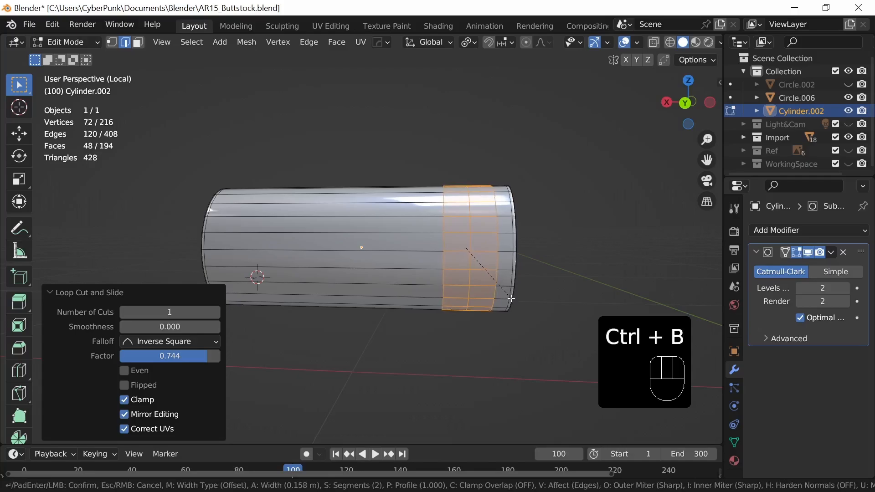
scroll(511, 299, up, 1)
scroll(512, 298, up, 1)
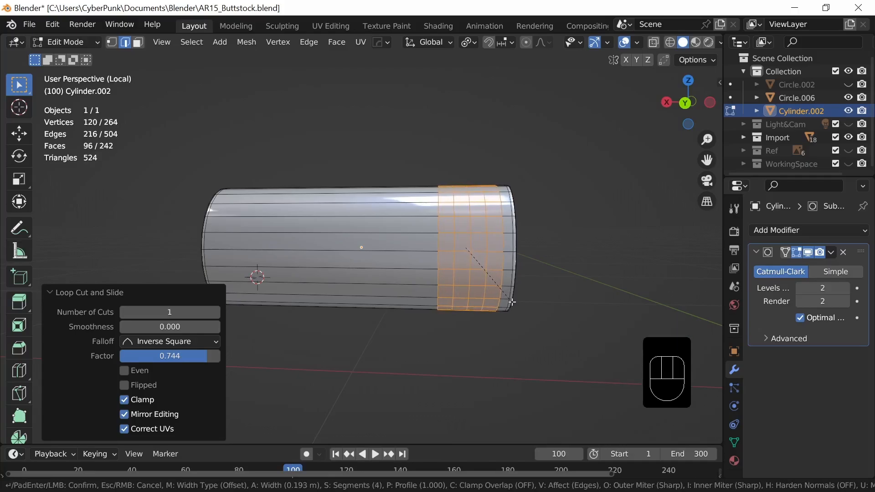
key(shift)
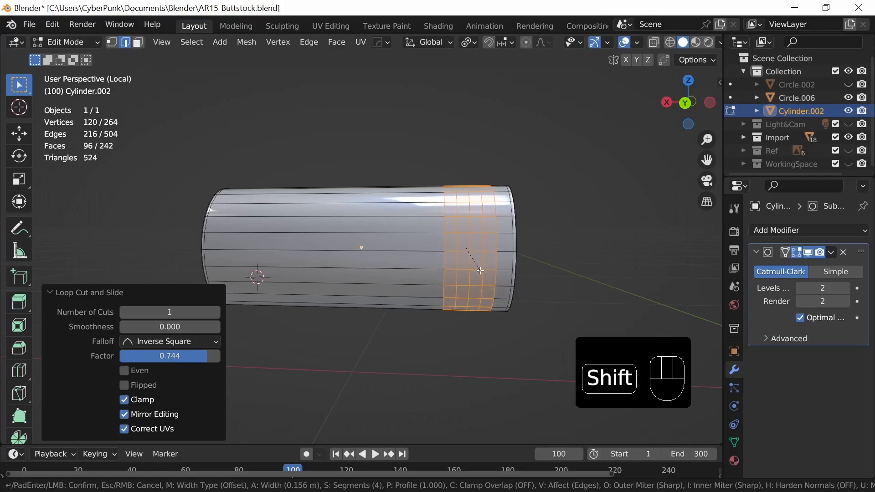
click(575, 274)
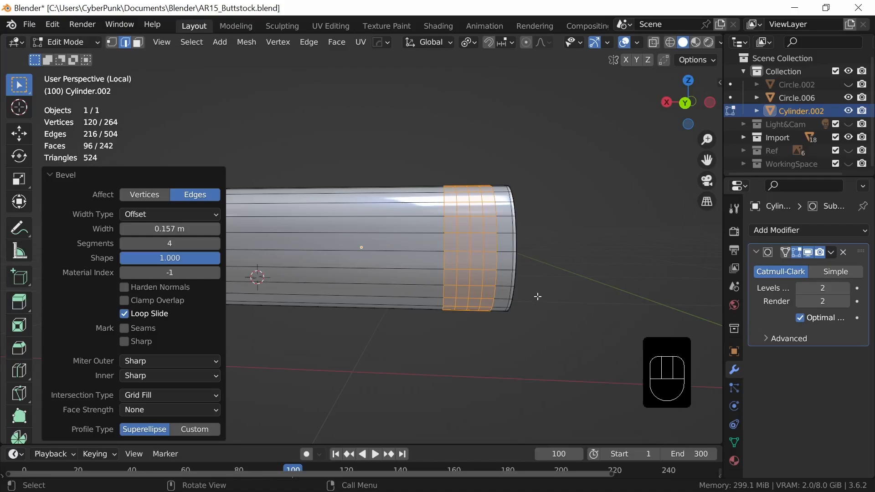
Step: Select the five edge loops near the cylinder's receiver end and bevel them by about 0.0242 m with 1 segment
key(2)
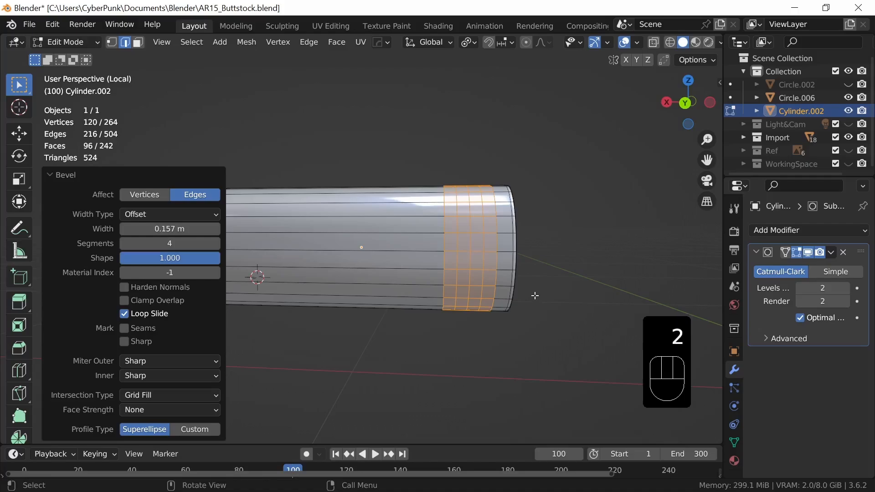
alt+click(444, 260)
alt+shift+click(456, 261)
alt+shift+click(469, 261)
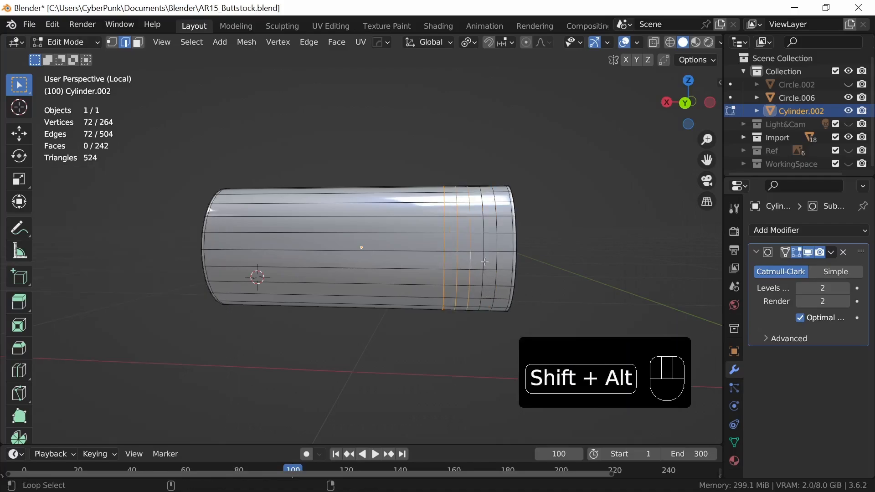
alt+shift+click(481, 262)
alt+shift+click(496, 262)
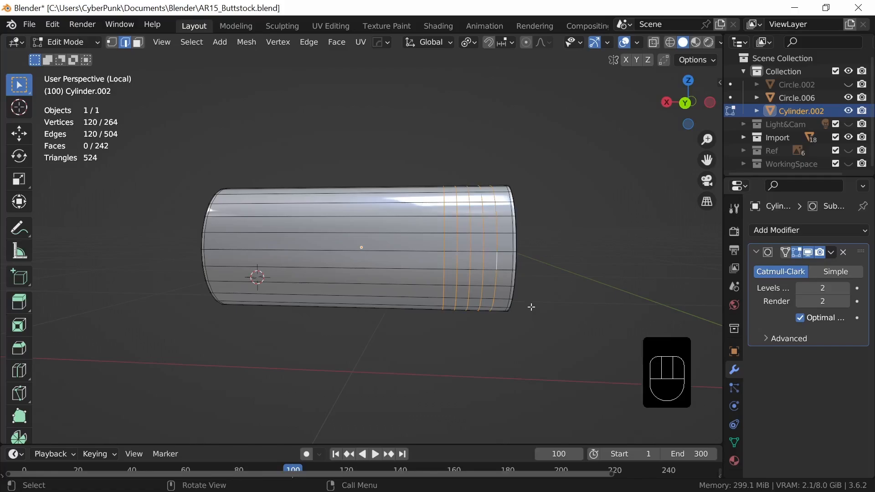
key(ctrl+b)
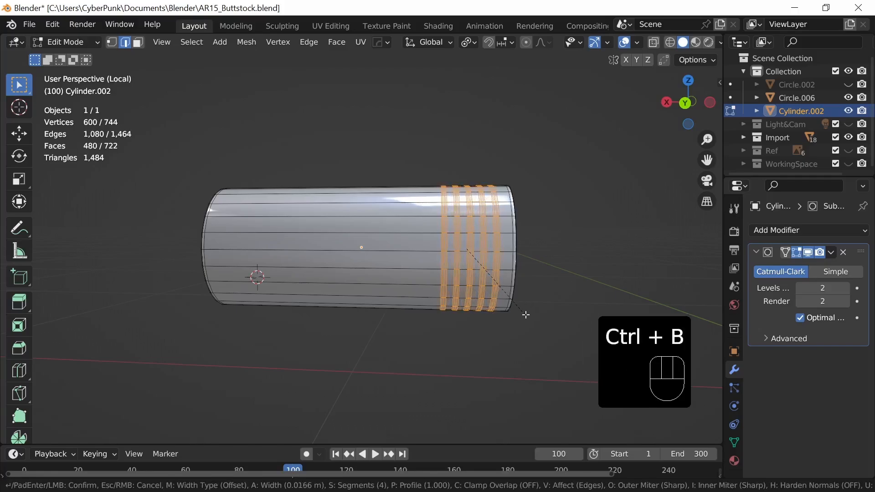
scroll(525, 314, down, 3)
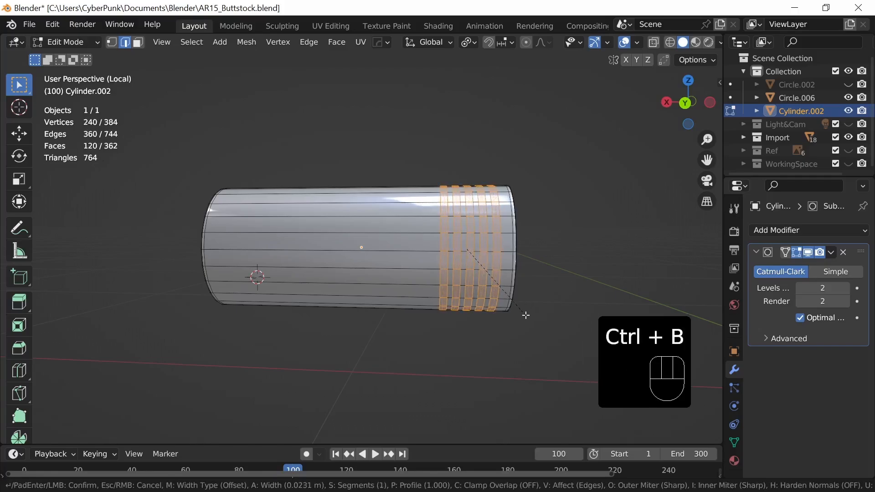
key(shift)
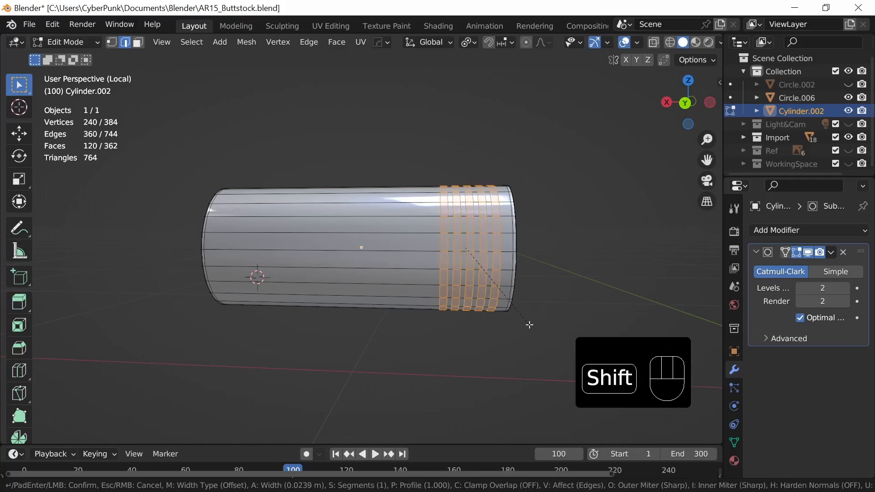
click(529, 324)
Step: Extrude the five narrow face rings and scale them outward by about 1.101 in Y and Z, excluding X
middle_drag(521, 306, 503, 360)
ctrl+middle_drag(463, 390, 483, 344)
mouse_move(483, 344)
middle_down()
mouse_move(504, 377)
mouse_move(491, 337)
middle_up()
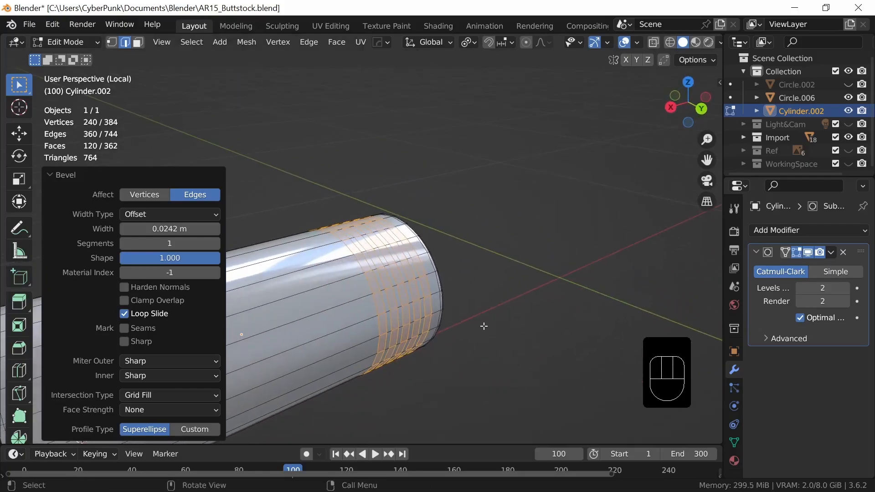
key(e)
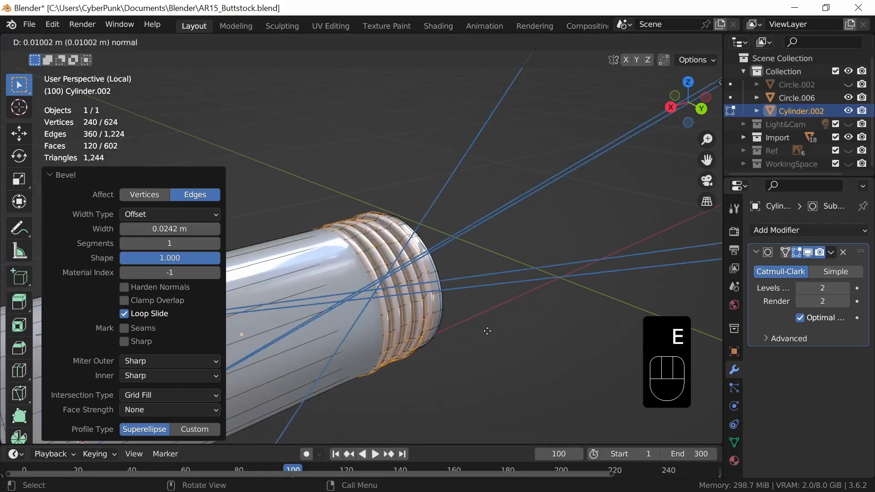
click(487, 331)
key(s)
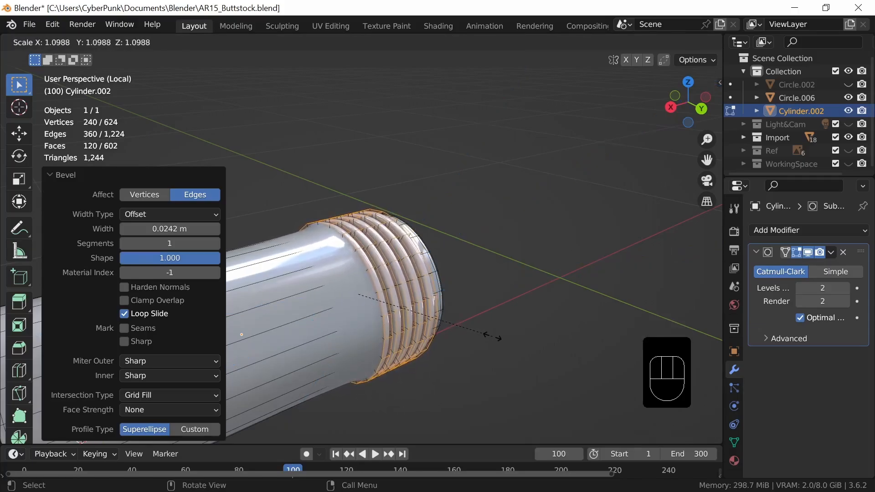
key(shift+x)
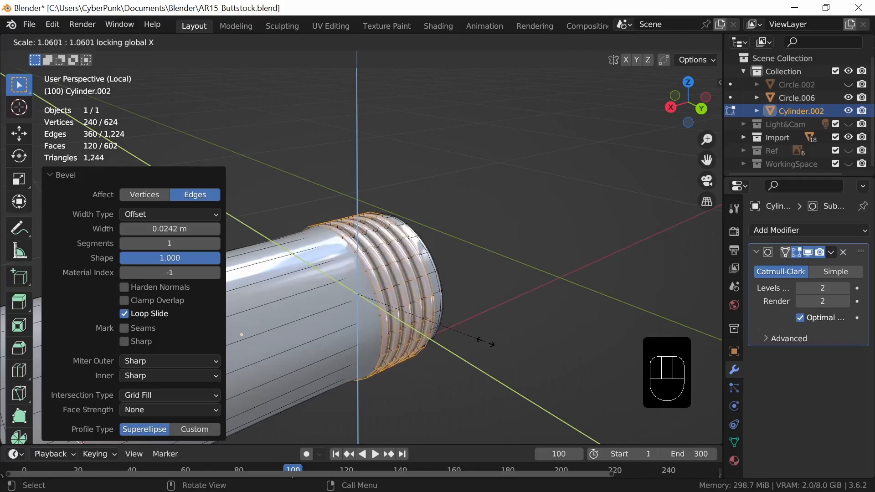
click(486, 354)
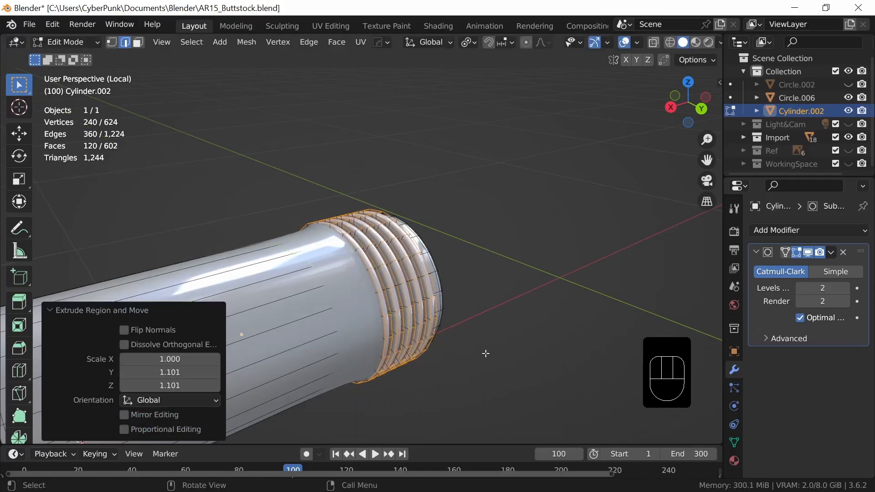
Step: Narrow the outer faces of the extruded rings to a scale of about 0.441 along X and check the ridges in Object Mode
key(3)
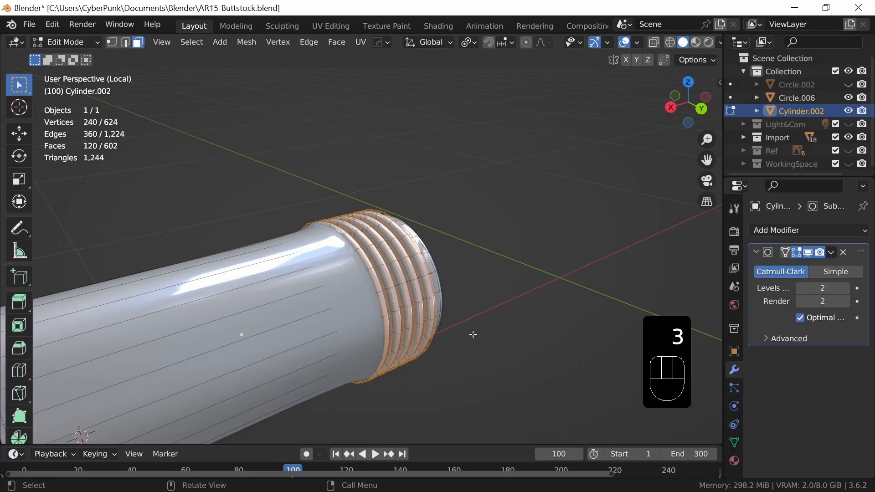
middle_drag(485, 343, 472, 310)
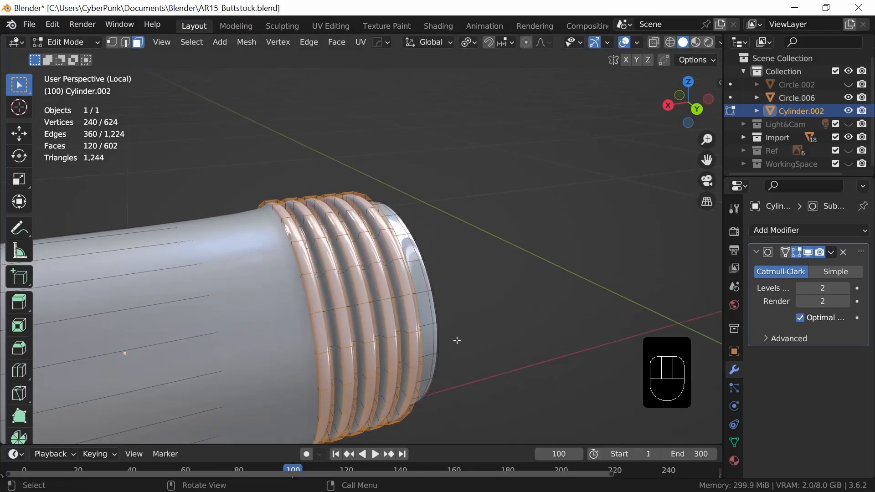
key(s)
key(x)
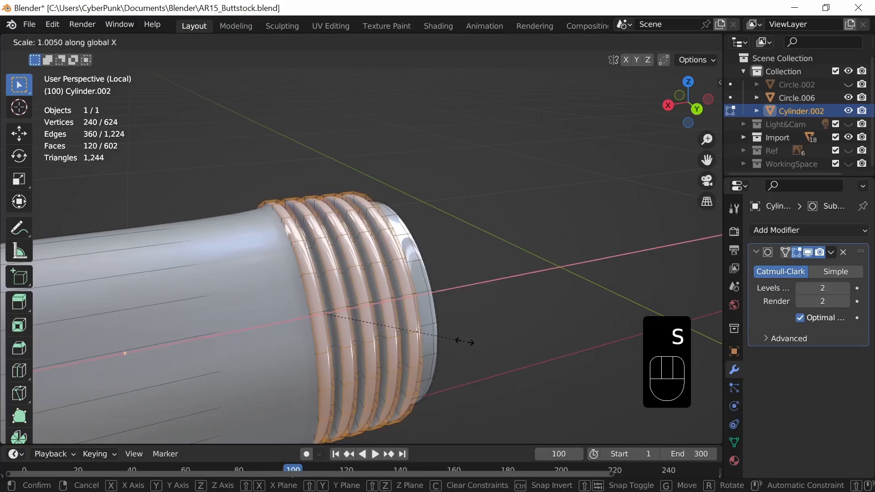
click(395, 340)
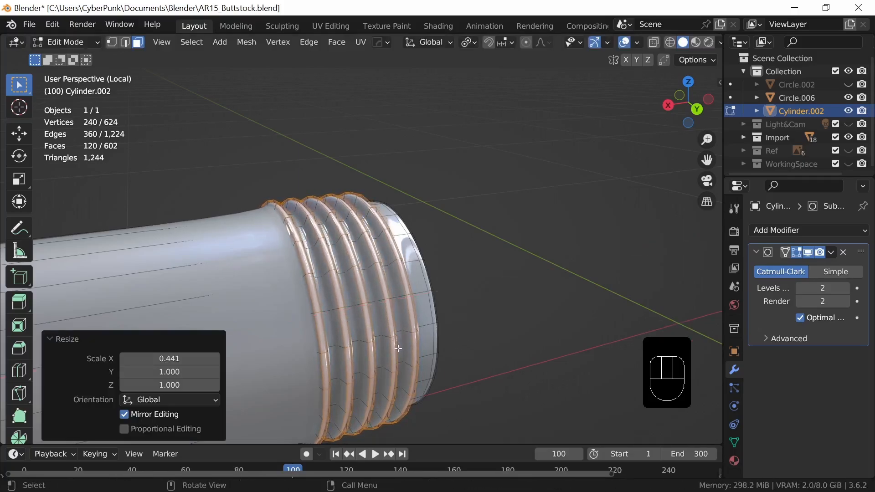
key(Tab)
middle_drag(447, 277, 428, 352)
key(Tab)
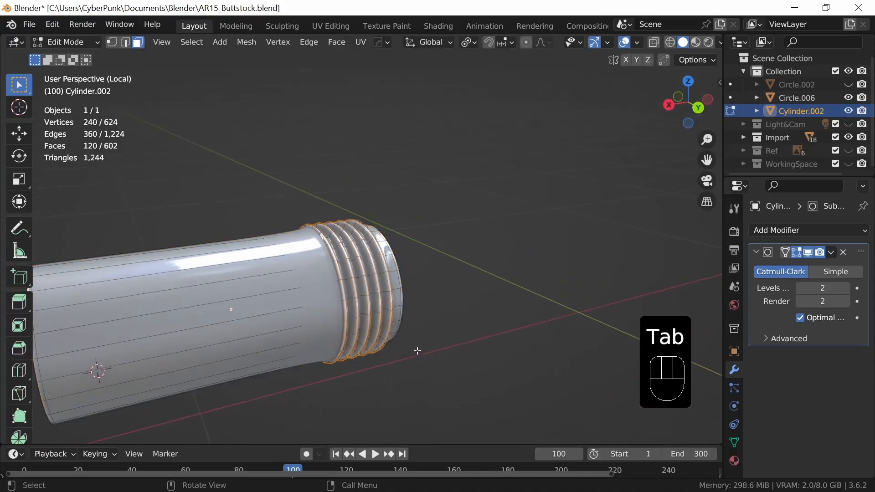
Step: Add one loop cut on the plain tube section beside the ridges, slid by about 0.968, and exit Local View into Object Mode
key(ctrl+r)
click(201, 322)
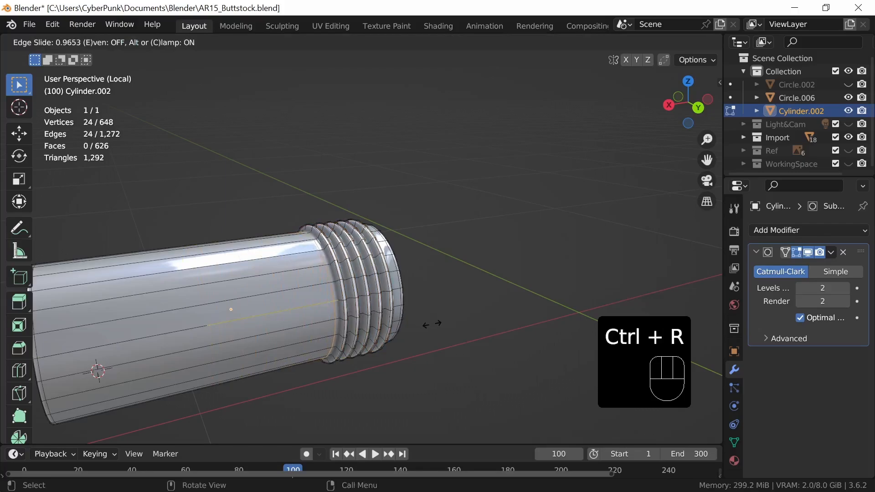
click(432, 339)
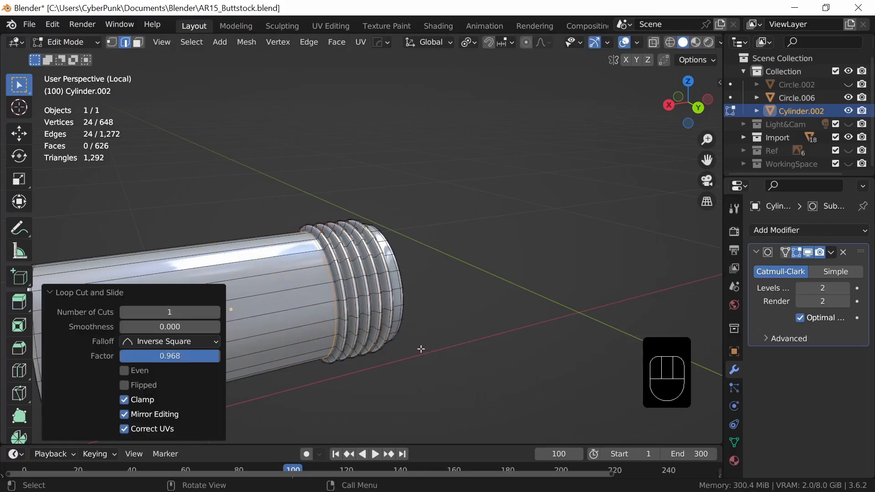
key(KP_Divide)
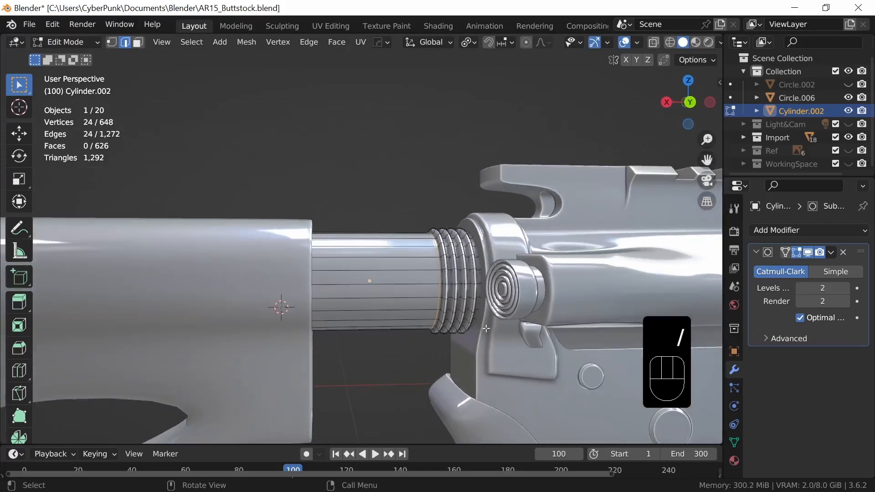
key(Tab)
middle_drag(488, 323, 421, 310)
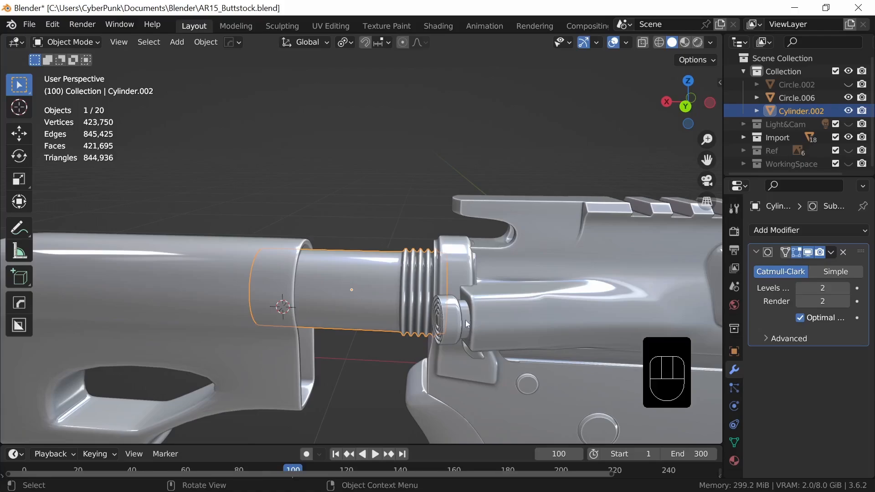
middle_drag(469, 324, 447, 324)
Step: Duplicate the face ring of the tube's plain middle section in place and separate the selection into its own object
key(Tab)
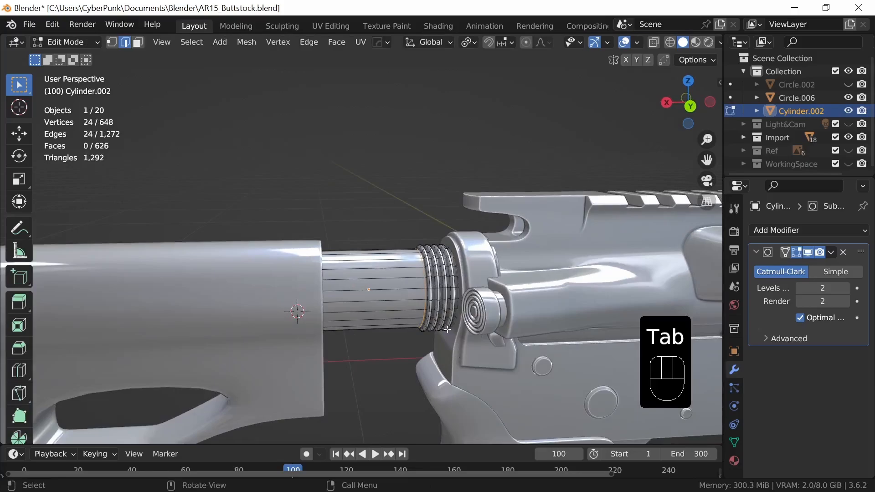
key(3)
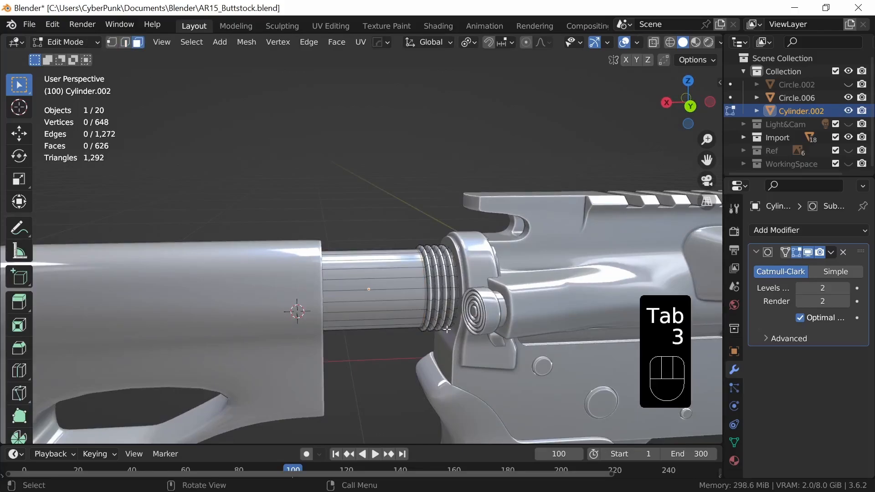
alt+click(389, 293)
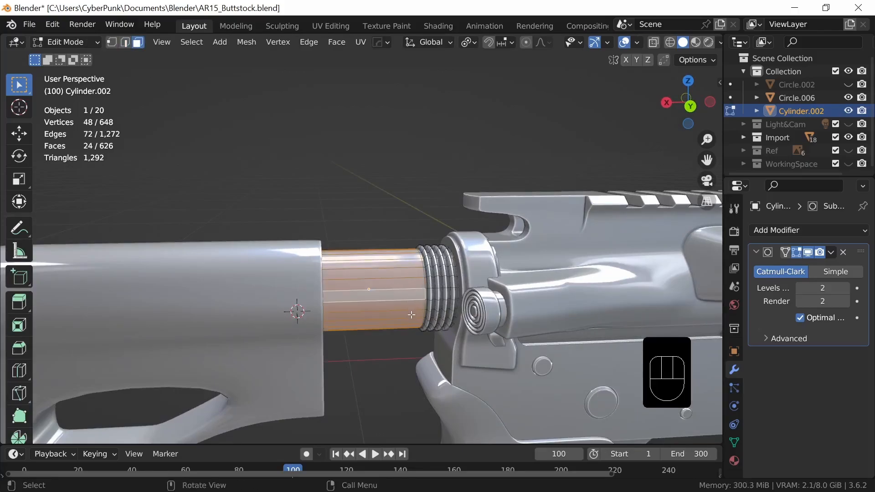
key(shift)
key(shift+d)
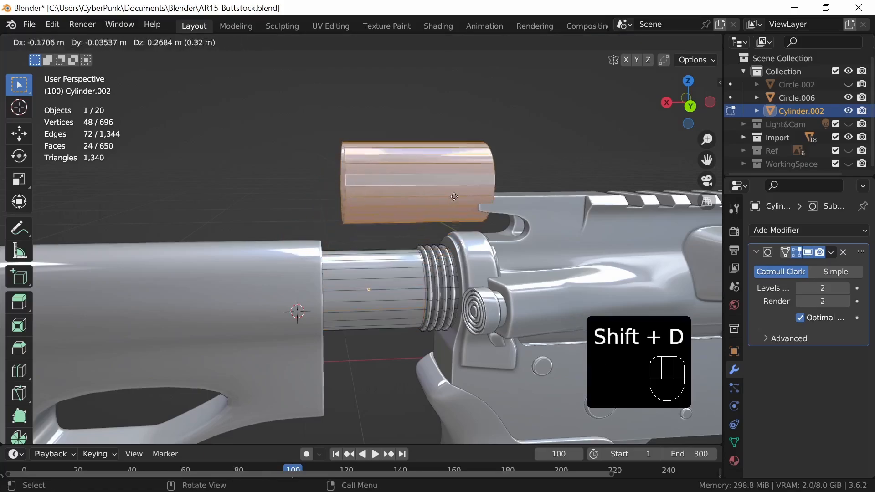
right_click(481, 178)
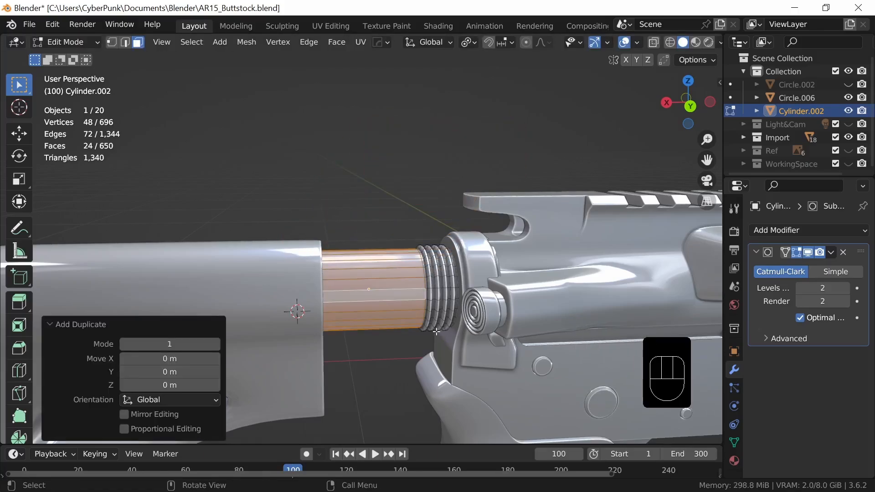
key(p)
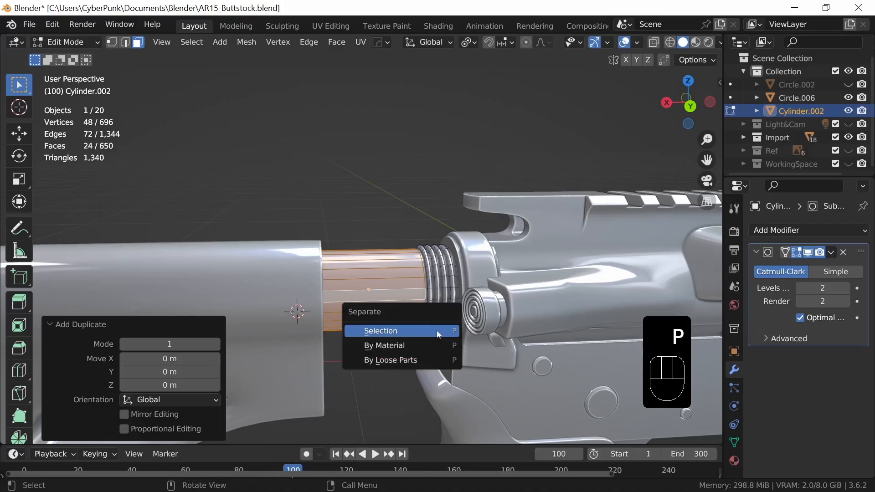
click(409, 332)
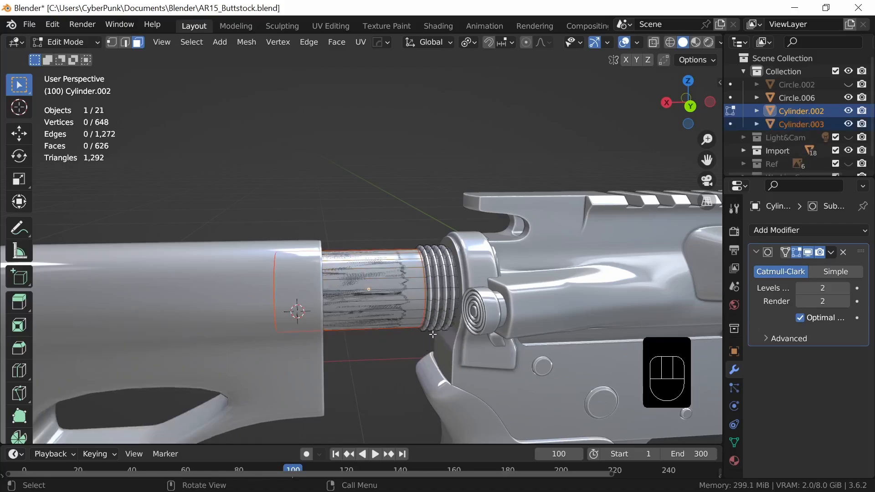
Step: Return to Object Mode, select only the separated copy of the tube section, and scale it up uniformly to about 1.032
key(s)
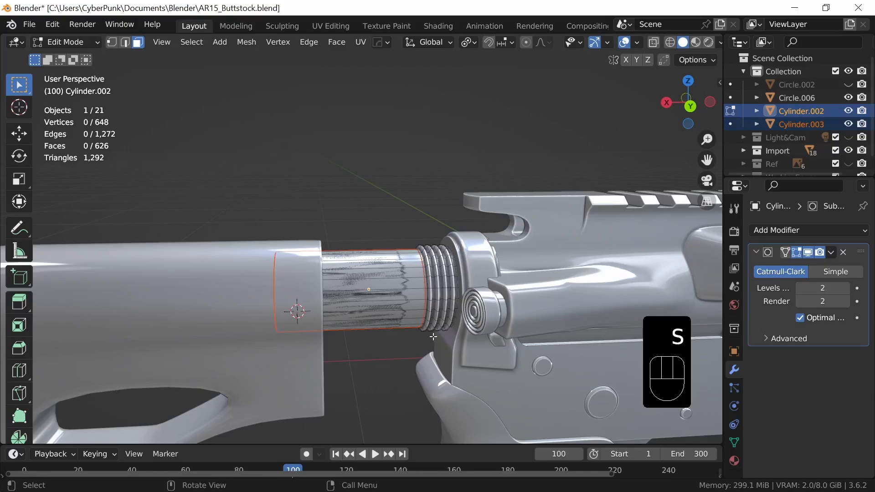
key(Tab)
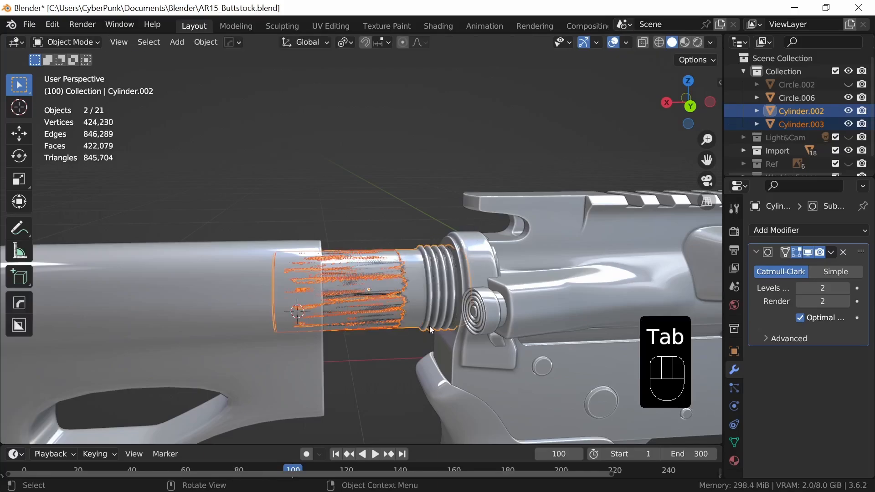
click(797, 124)
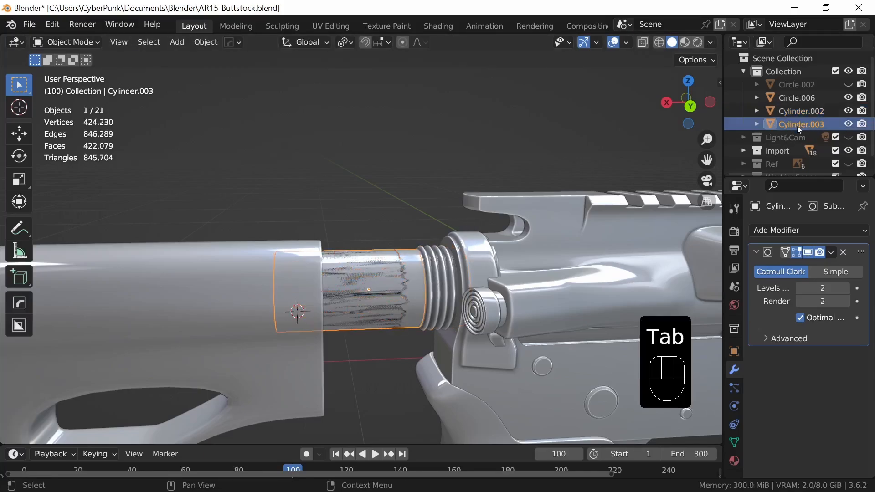
key(s)
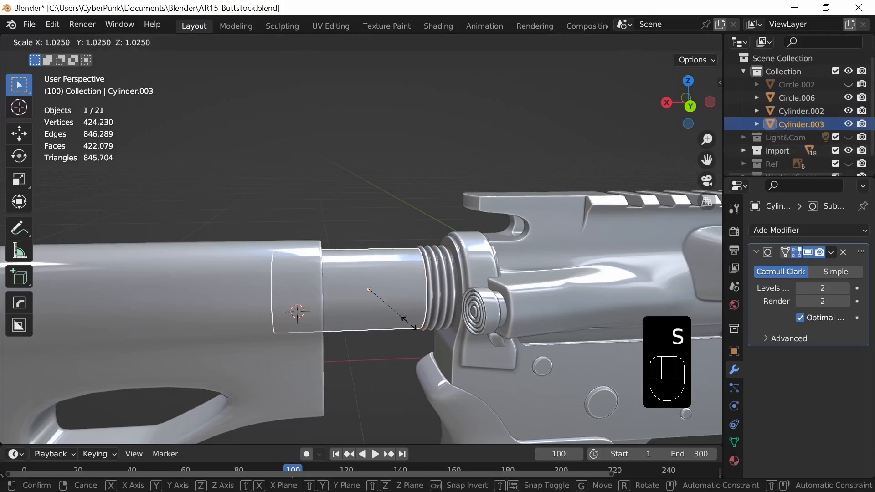
shift+click(410, 322)
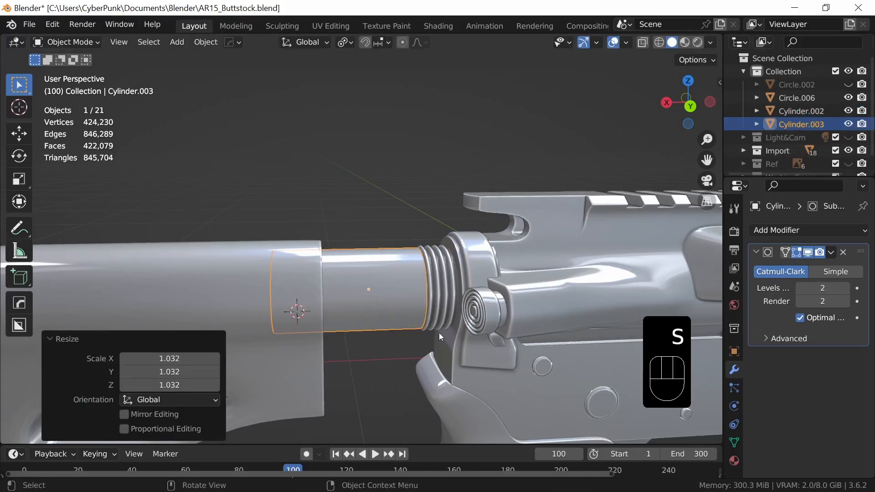
Step: Shorten the separated section to about 0.200 along X and move it about -0.197 m along X onto the tube's ridges
key(s)
key(x)
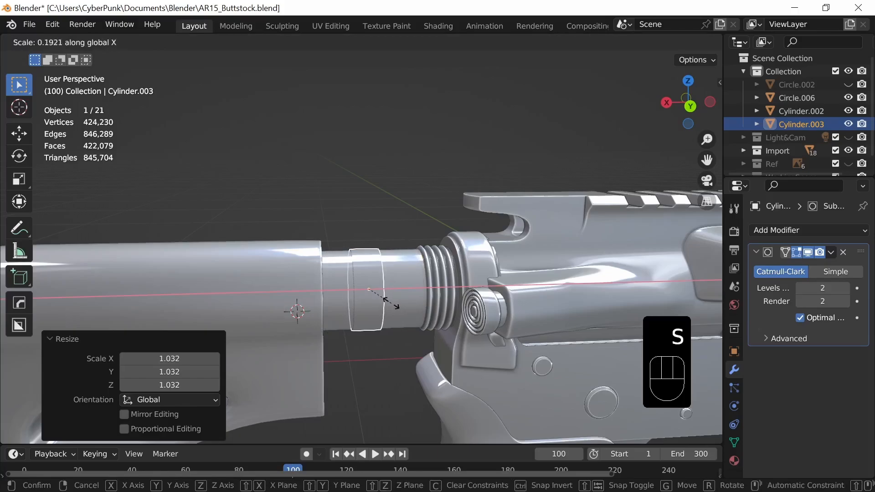
click(413, 307)
key(g)
key(x)
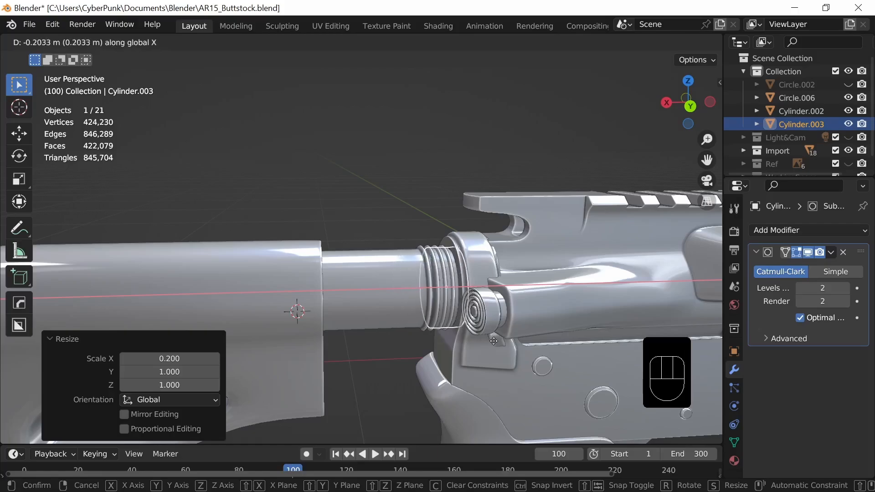
click(494, 345)
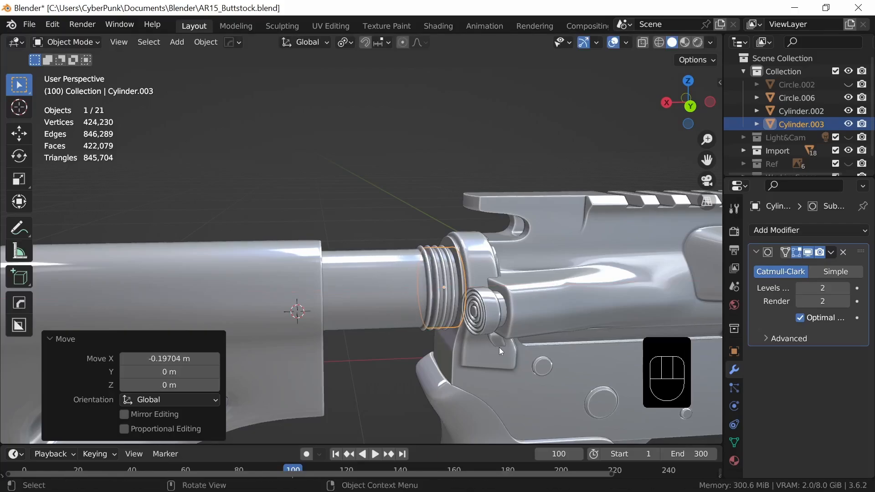
Step: Narrow the ring around the ridges to a scale of about 0.816 along X and isolate it in Local View
key(s)
key(x)
click(491, 339)
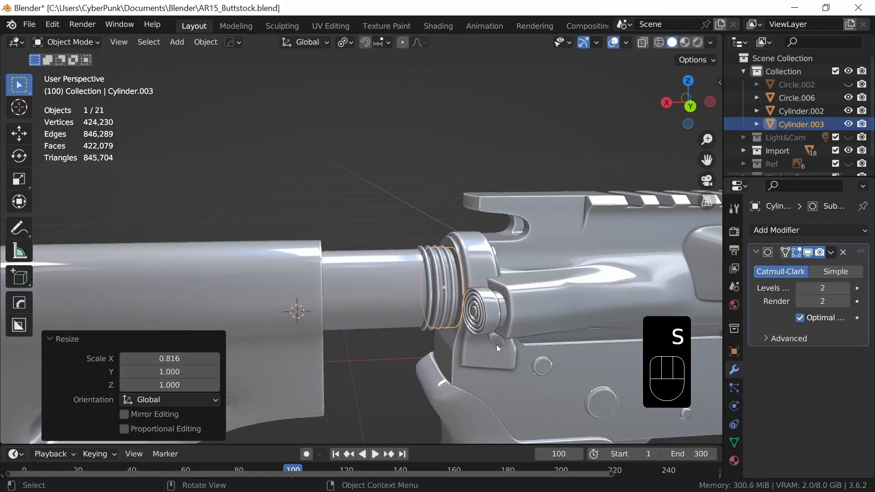
middle_drag(498, 349, 479, 360)
key(KP_Divide)
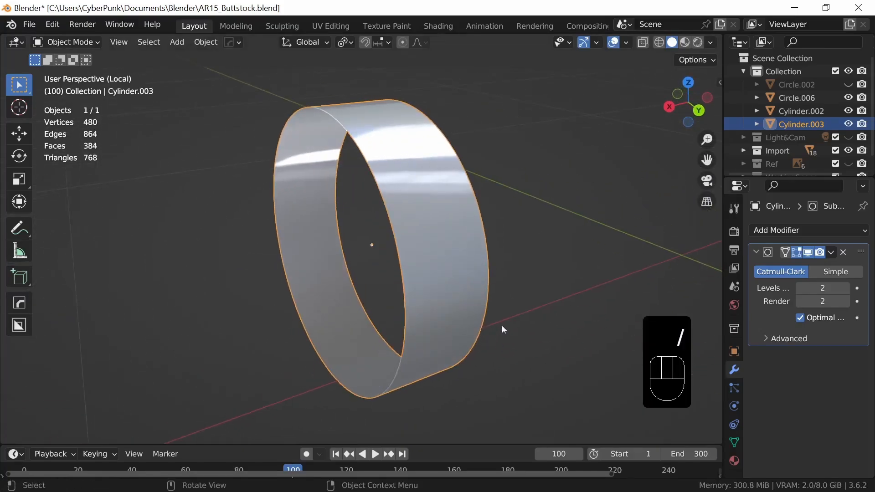
scroll(501, 326, down, 3)
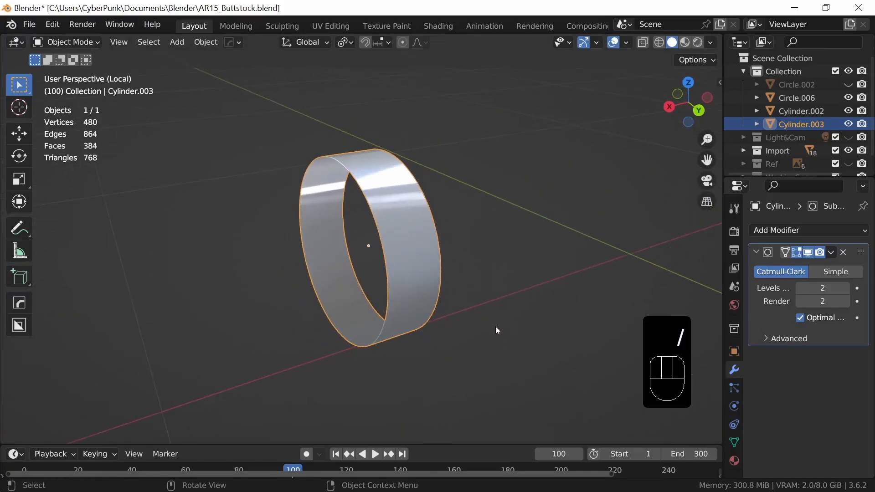
Step: Apply Rotation & Scale to the isolated ring and check its scale values
key(Tab)
key(Tab)
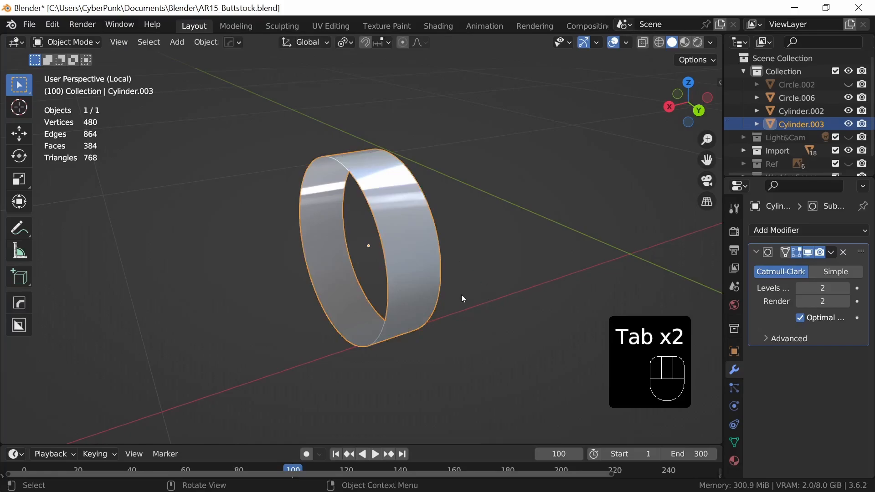
key(ctrl+a)
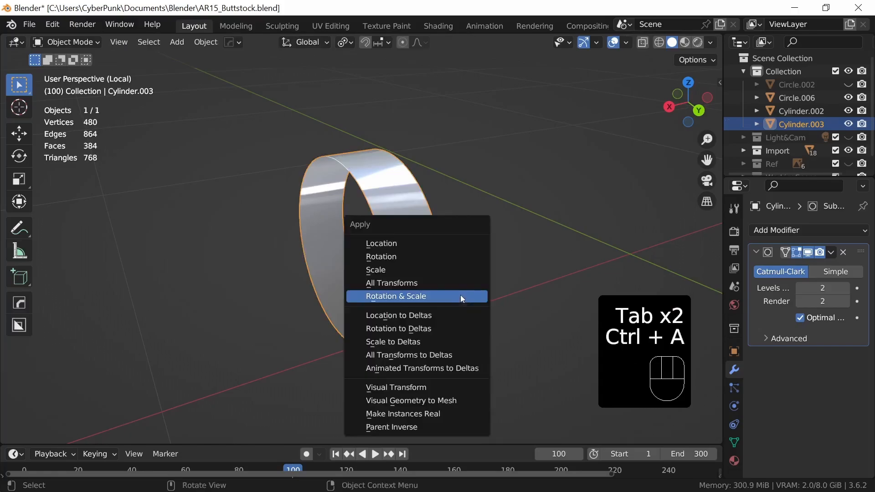
click(435, 295)
key(n)
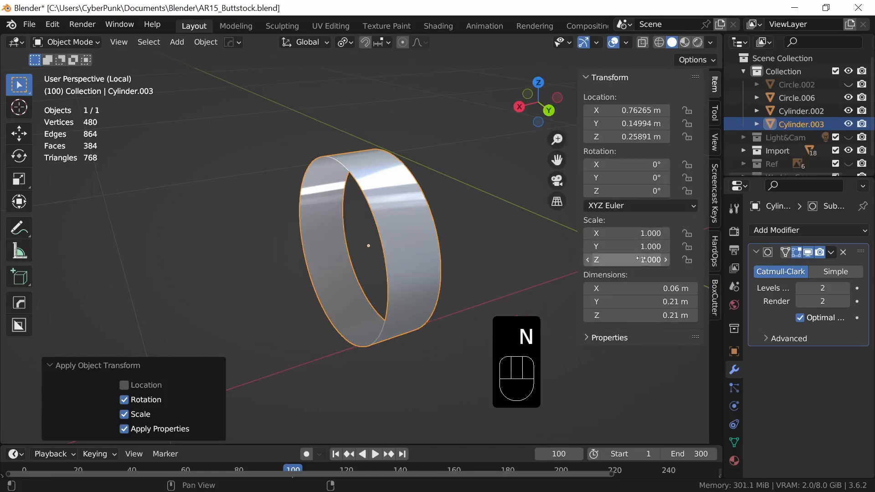
key(n)
Step: Extrude the ring's whole face loop in Edit Mode and scale it outward by about 1.180 in Y and Z, excluding X
key(Tab)
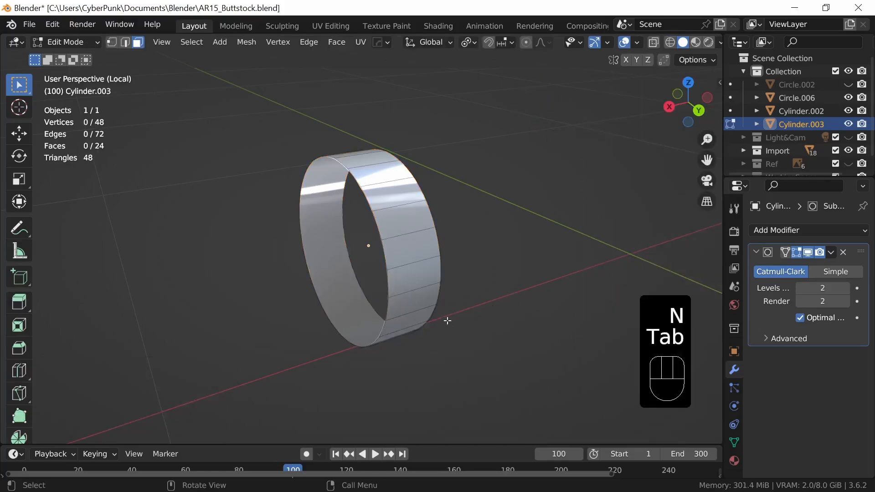
mouse_move(447, 318)
middle_down()
mouse_move(461, 322)
mouse_move(433, 325)
middle_up()
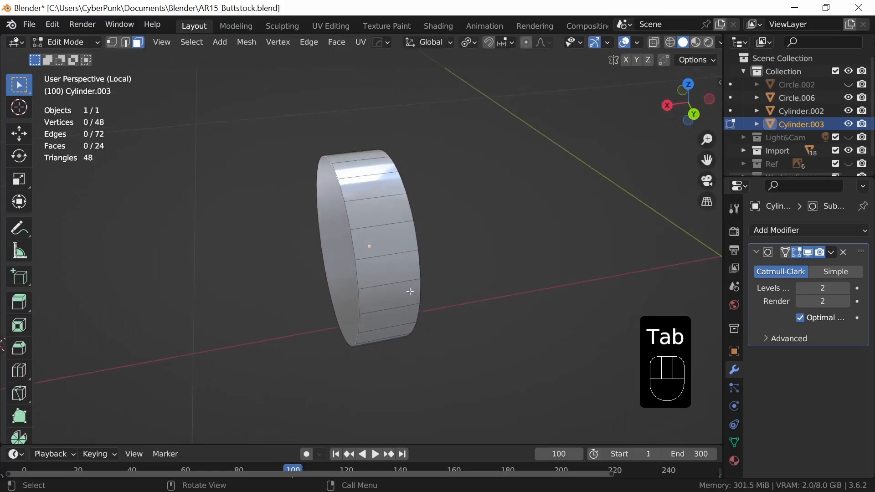
alt+click(416, 265)
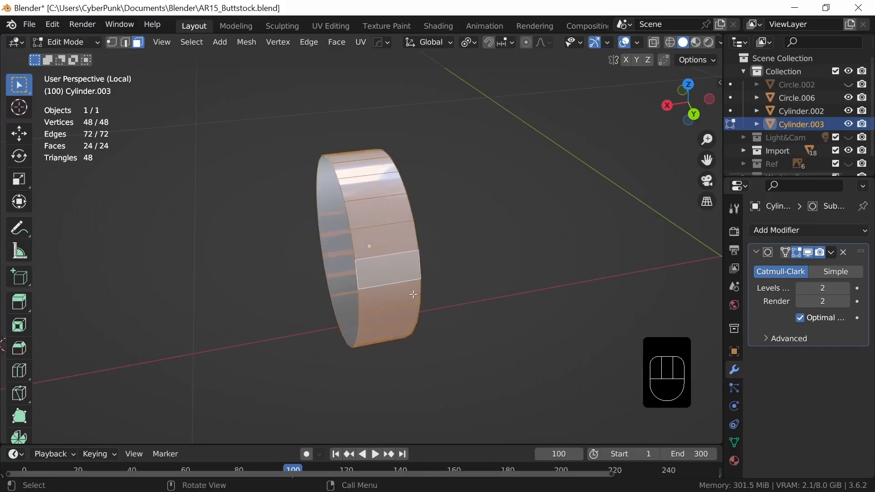
middle_drag(422, 287, 469, 279)
key(e)
key(s)
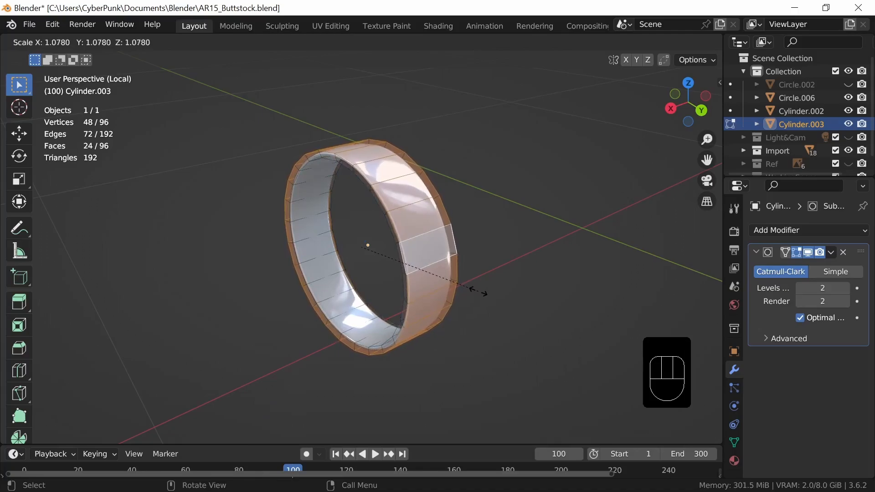
key(shift+x)
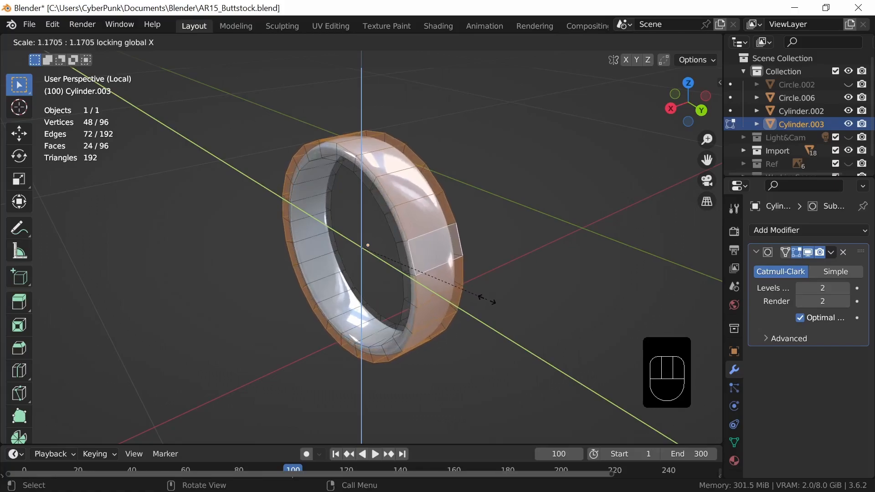
key(shift)
click(487, 303)
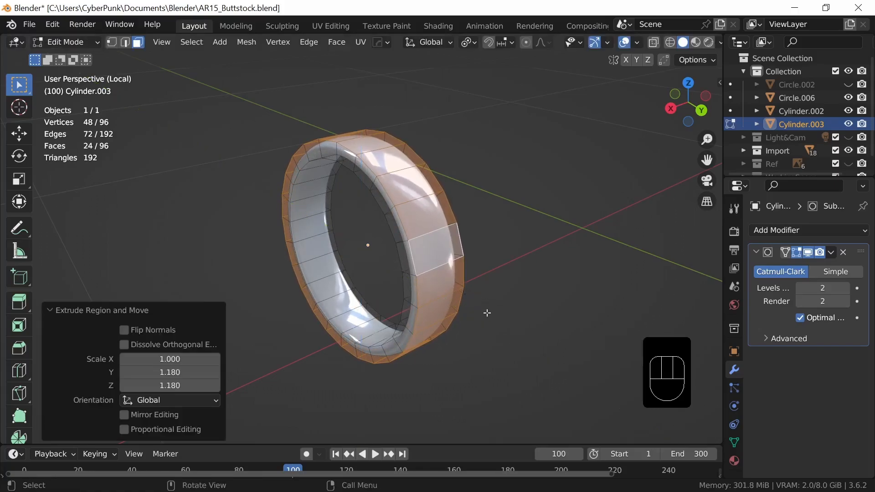
Step: Add one centred loop cut around the ring's outer surface and another around its inner surface
middle_drag(486, 302, 432, 237)
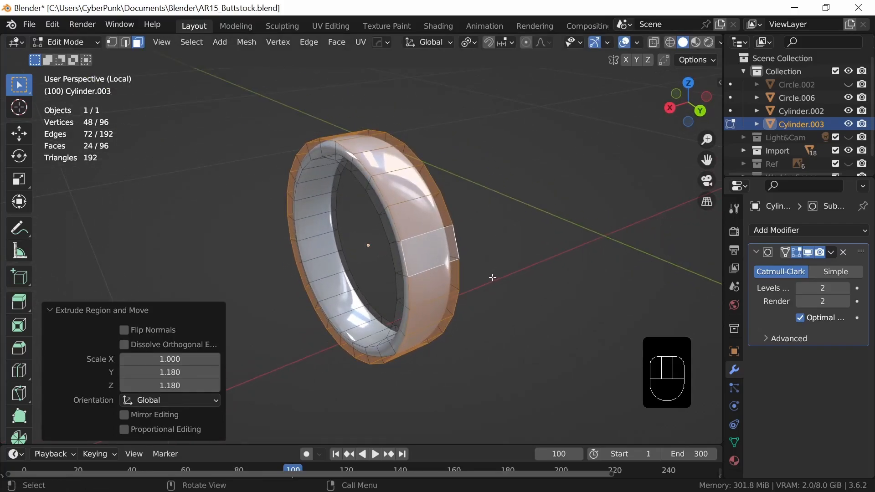
middle_drag(492, 277, 427, 287)
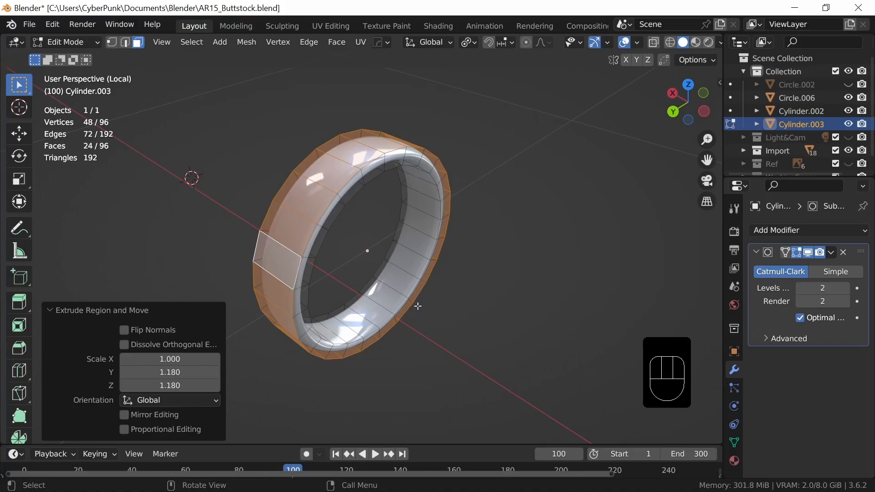
middle_drag(418, 305, 401, 313)
key(ctrl+r)
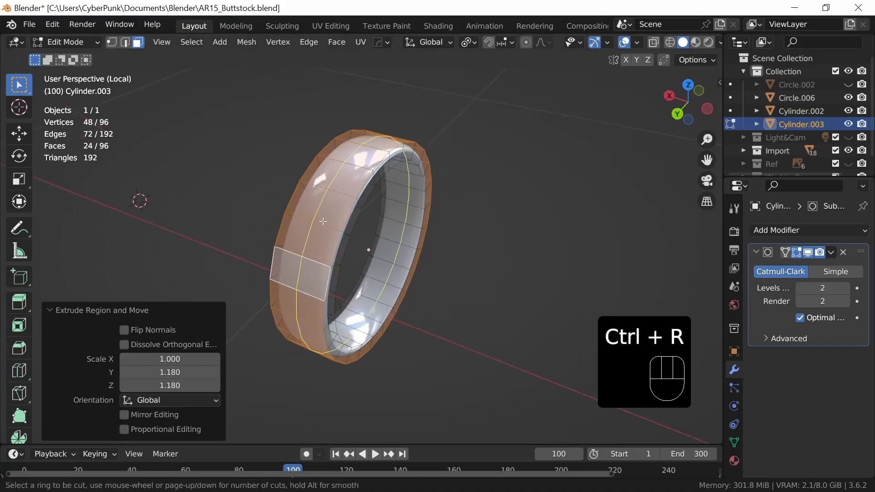
click(331, 222)
right_click(332, 220)
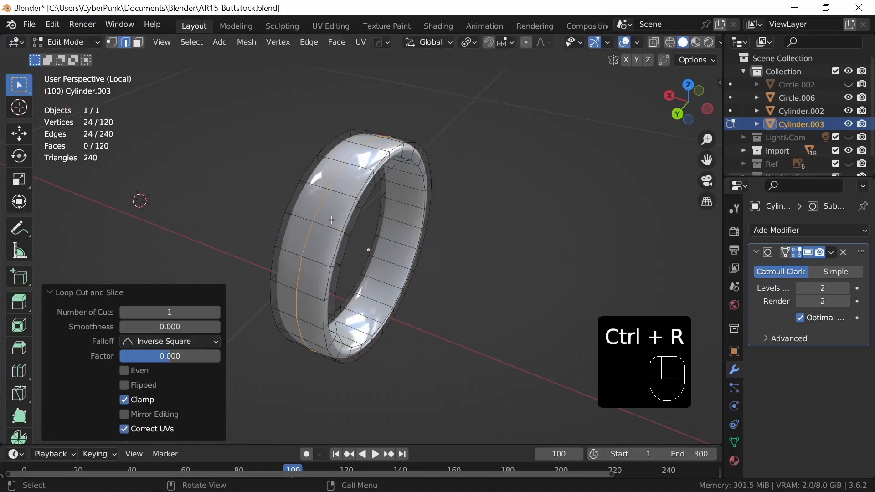
key(ctrl+r)
click(386, 291)
right_click(390, 287)
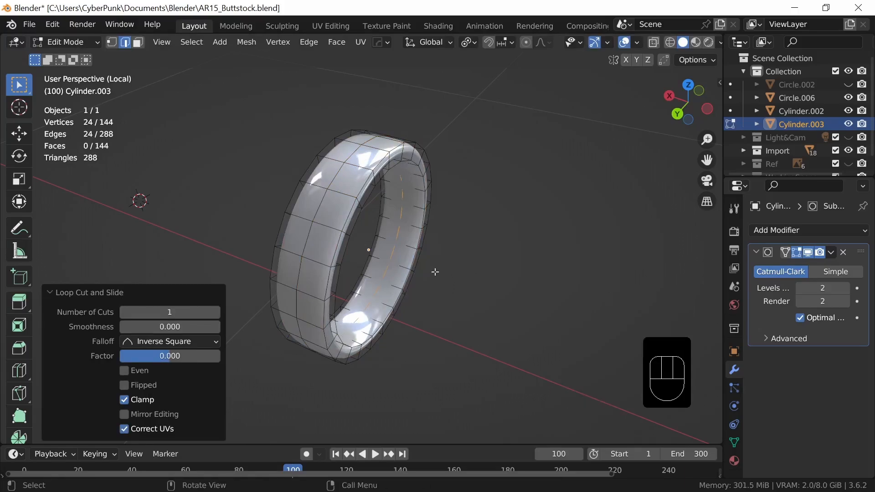
Step: Select both centre loops of the ring and bevel them with a width of about 0.0185 m and one segment
alt+shift+click(320, 208)
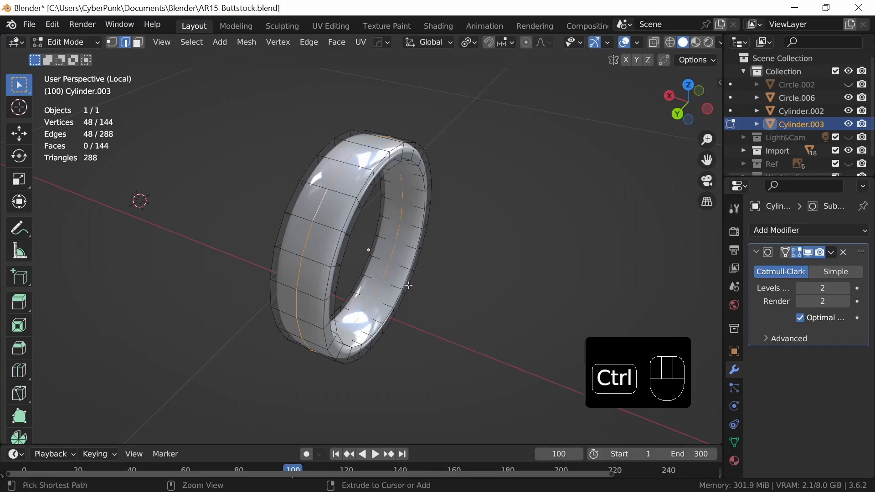
key(ctrl+b)
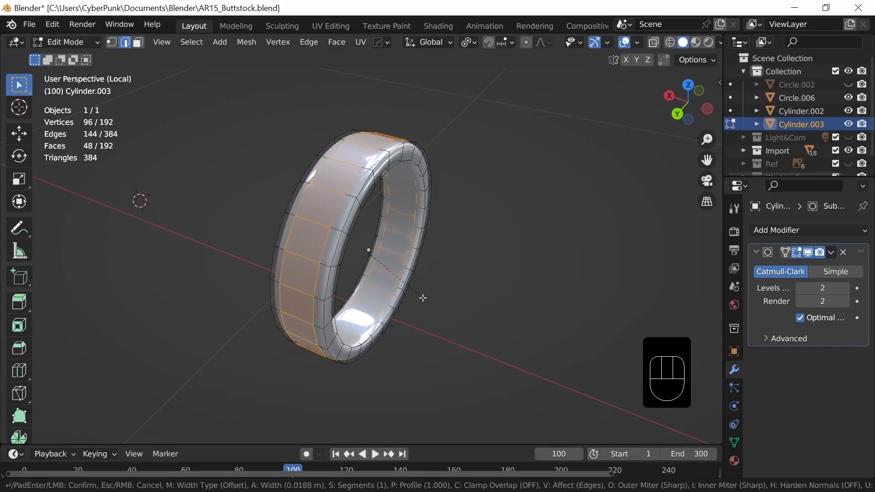
key(shift)
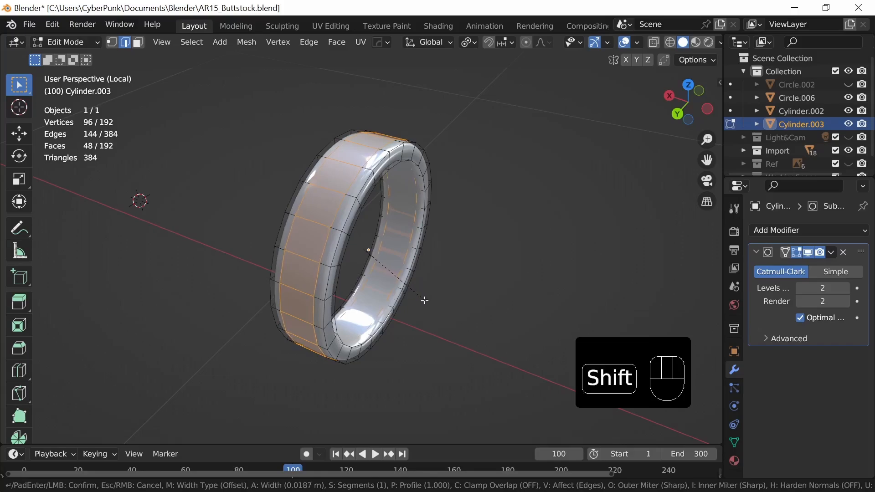
click(426, 299)
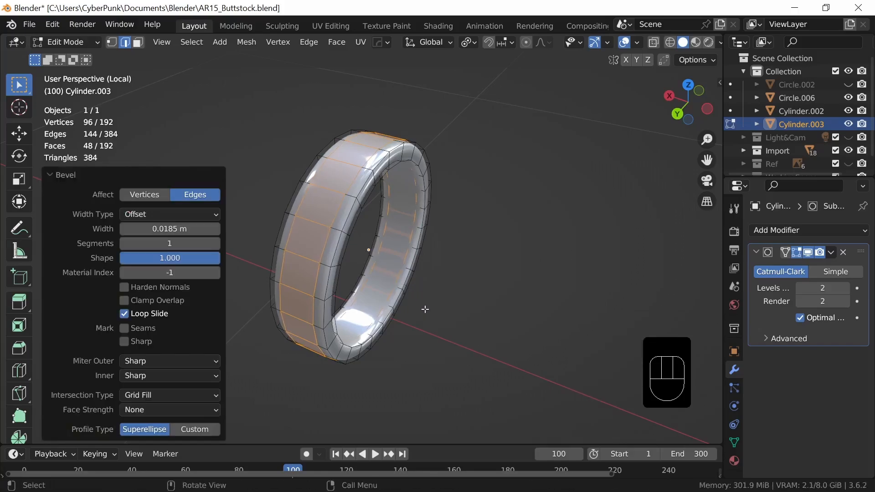
Step: In face select mode, select four evenly spaced faces on one side rim of the ring, two upper and two lower
key(3)
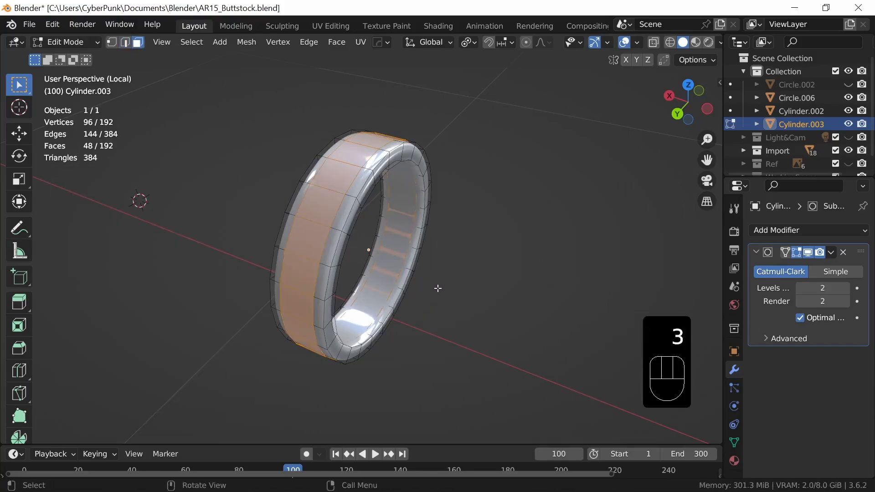
middle_drag(437, 288, 442, 267)
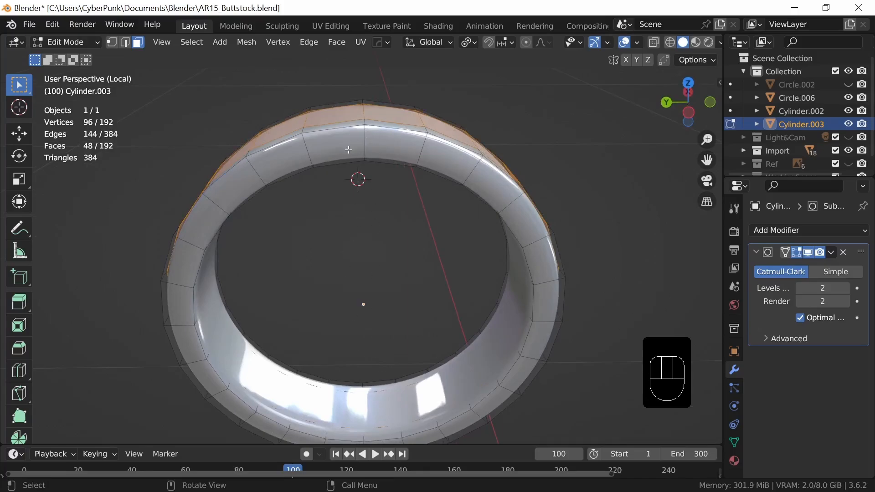
click(231, 183)
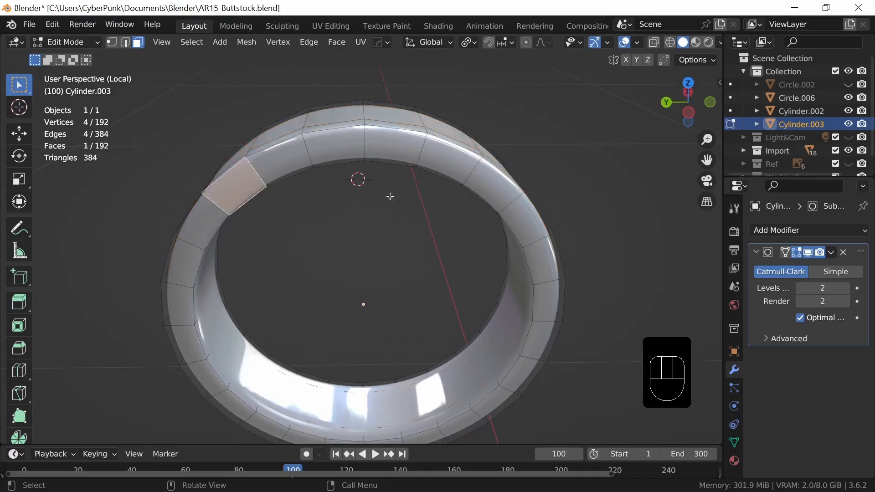
shift+click(490, 181)
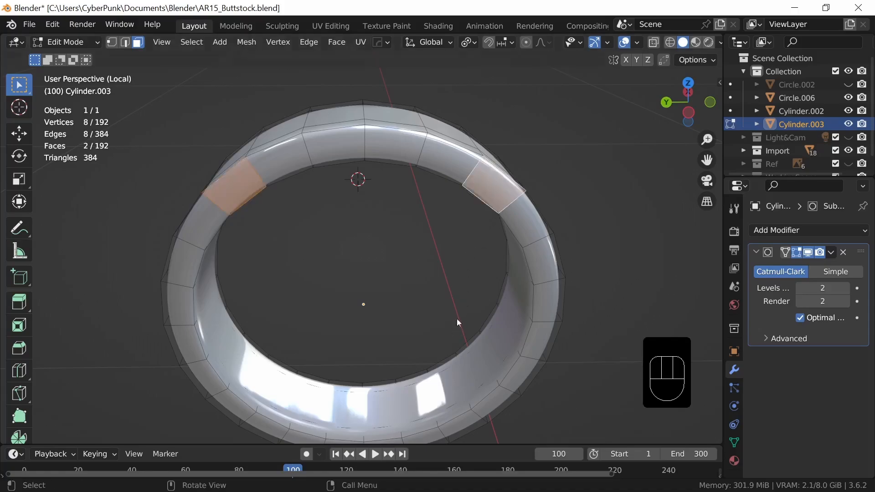
shift+middle_drag(458, 322, 471, 180)
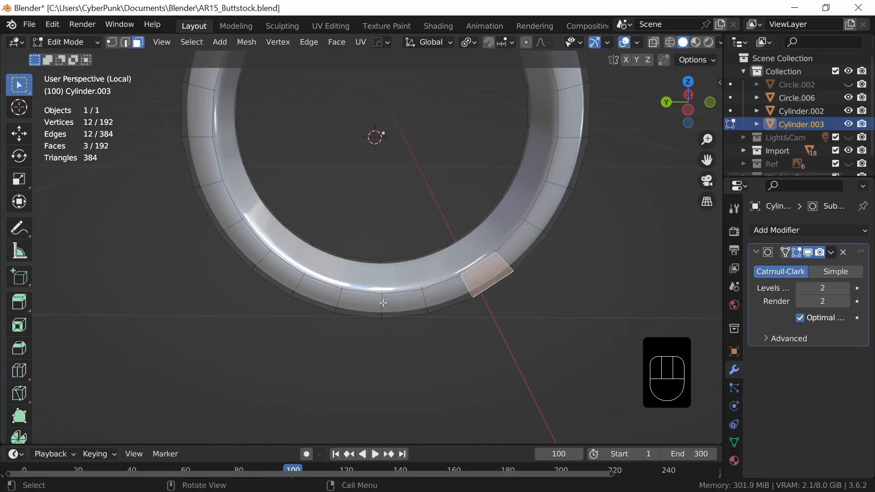
shift+click(304, 285)
middle_drag(488, 314, 468, 334)
Step: Hide the subdivision in the viewport and add the narrow outer and inner faces adjoining the four selected rim faces to the selection
click(808, 253)
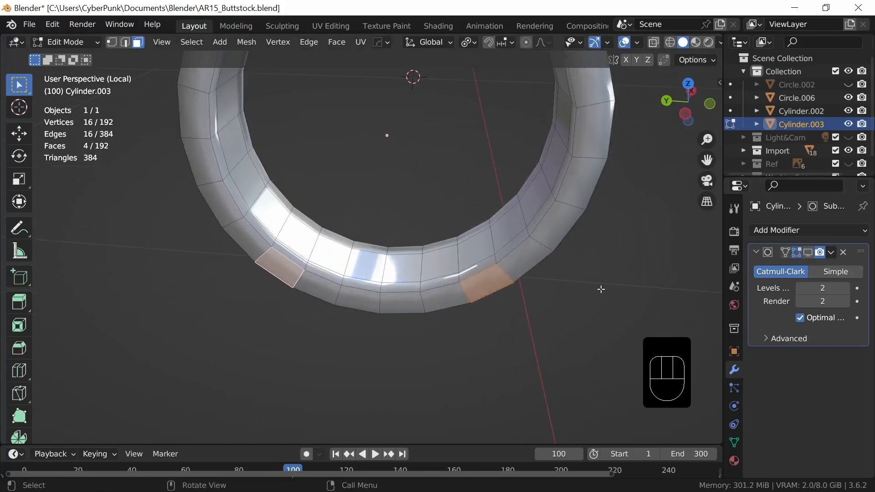
shift+click(294, 260)
middle_drag(294, 260, 457, 224)
shift+click(313, 273)
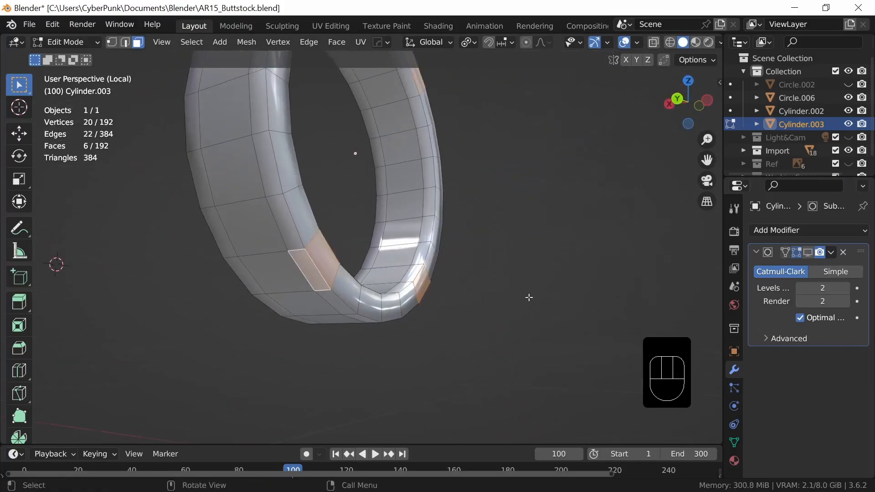
middle_drag(529, 298, 395, 248)
shift+click(496, 250)
middle_drag(496, 250, 552, 345)
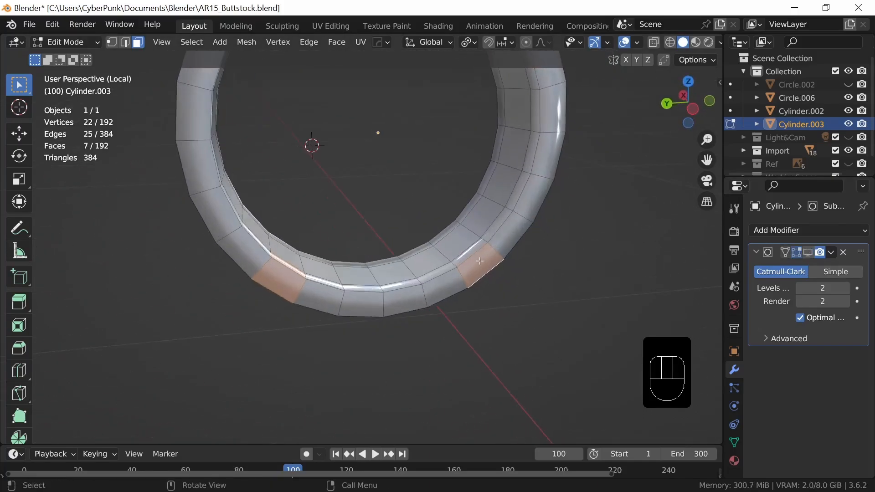
shift+click(479, 260)
middle_drag(478, 260, 255, 100)
shift+click(442, 263)
shift+click(254, 88)
middle_drag(349, 131, 458, 259)
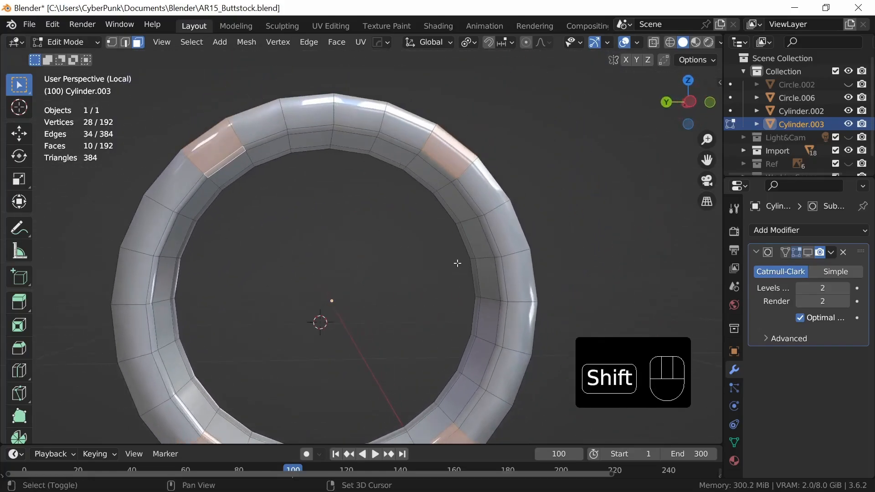
Step: Add the matching rim, outer and inner faces at the four notch positions on the ring's opposite side to the selection
middle_drag(488, 188, 307, 195)
shift+click(391, 249)
shift+click(300, 196)
shift+click(319, 216)
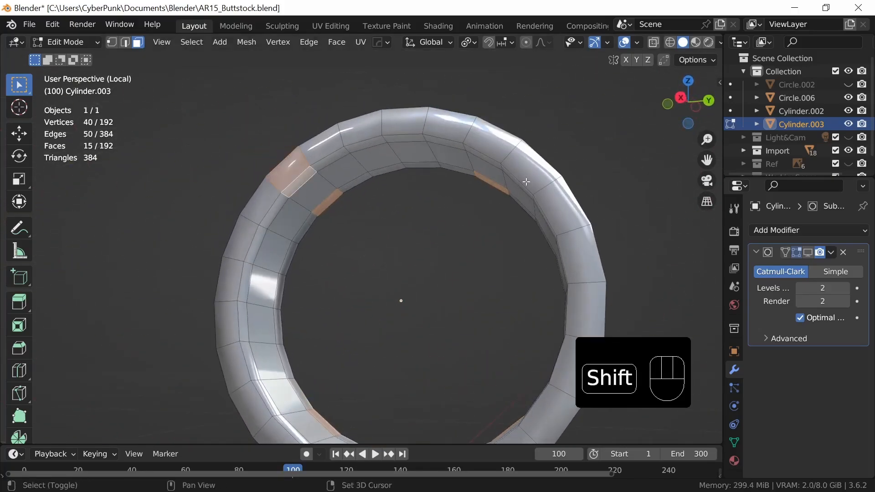
middle_drag(493, 142, 368, 334)
shift+click(406, 289)
shift+click(424, 292)
shift+click(454, 281)
shift+click(460, 283)
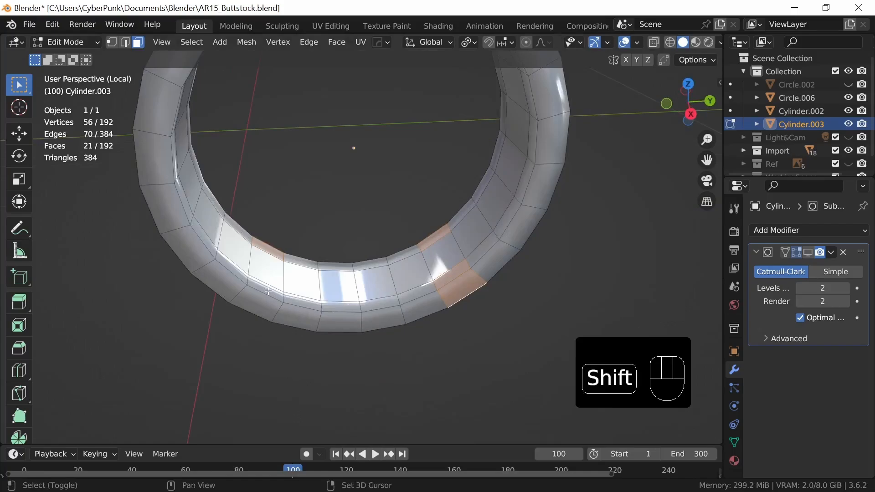
middle_drag(279, 318, 307, 299)
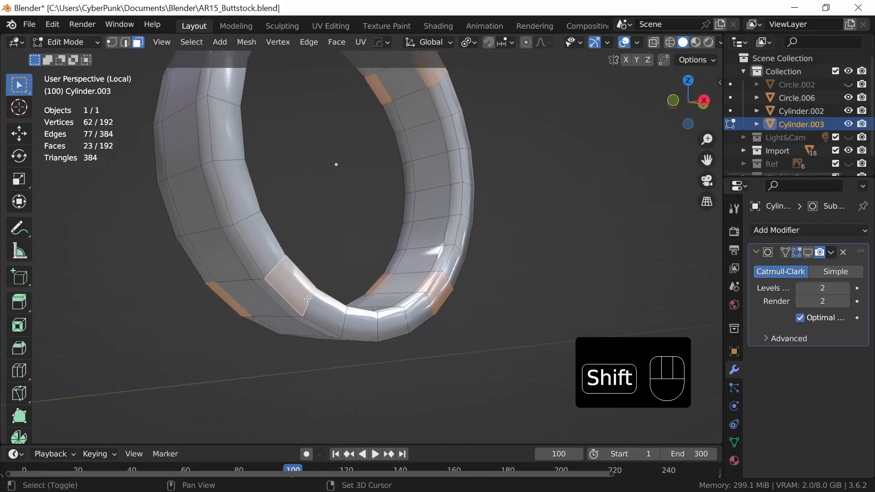
shift+click(282, 305)
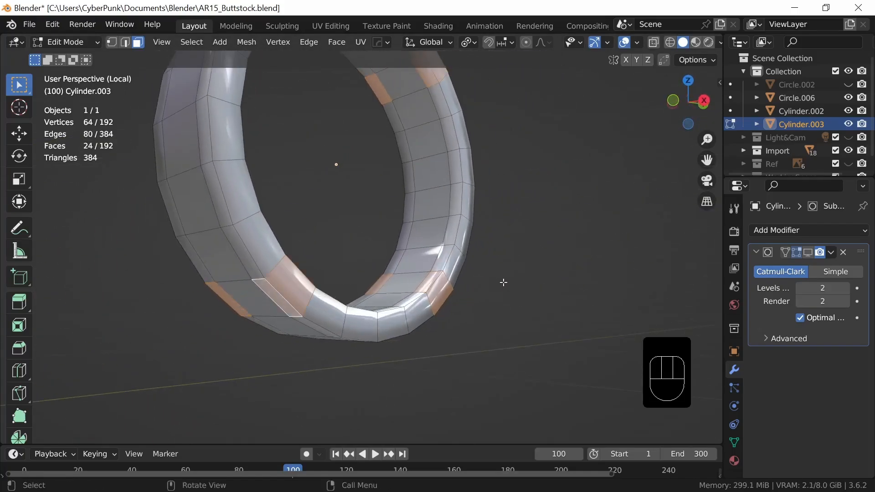
Step: Delete the selected faces at all eight notch positions and briefly preview the ring with its subdivision shown
middle_drag(527, 254, 452, 307)
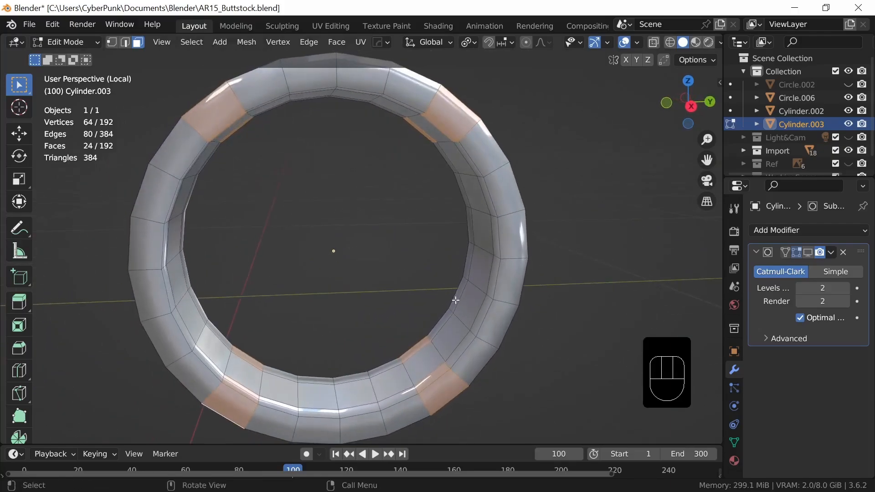
key(x)
click(440, 300)
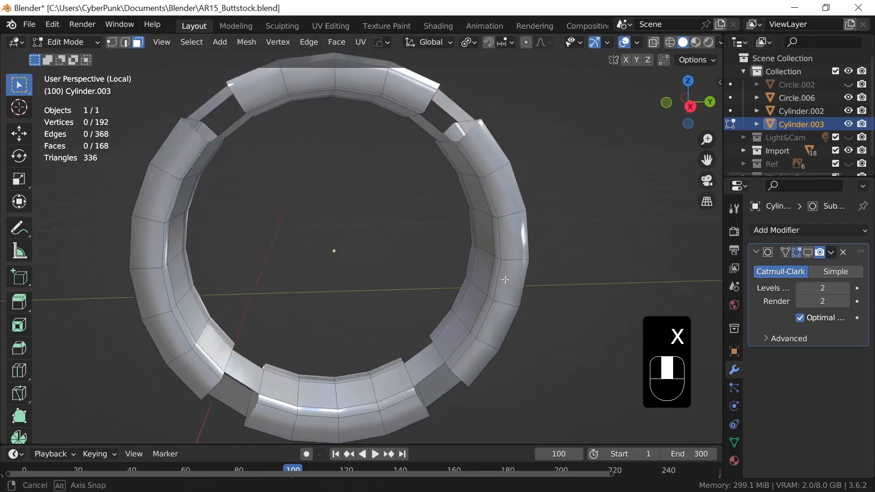
middle_drag(440, 300, 419, 315)
click(810, 252)
middle_drag(534, 298, 496, 313)
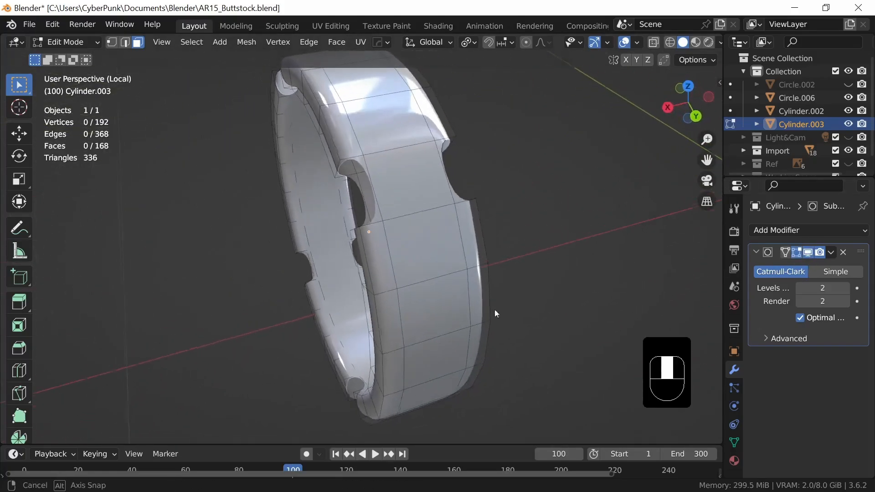
click(810, 253)
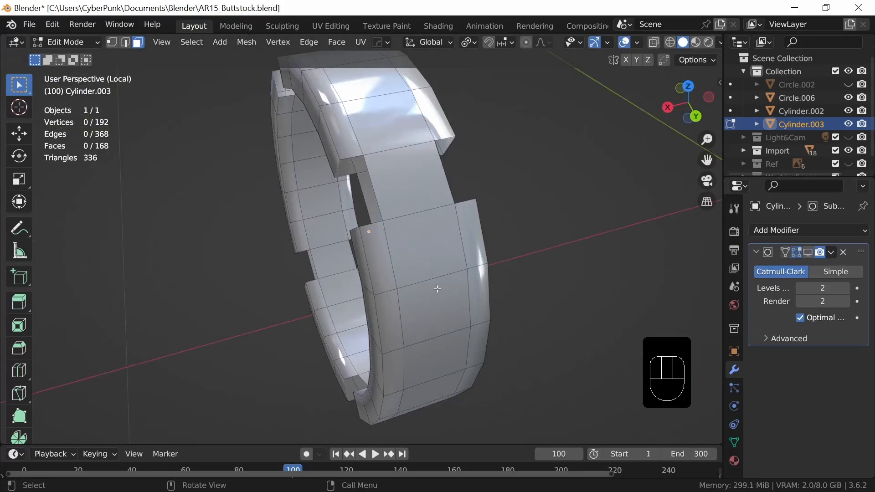
Step: In edge select mode, close the first upper notch on the ring's +X side with a LoopTools Bridge between its open edges
middle_drag(437, 288, 419, 281)
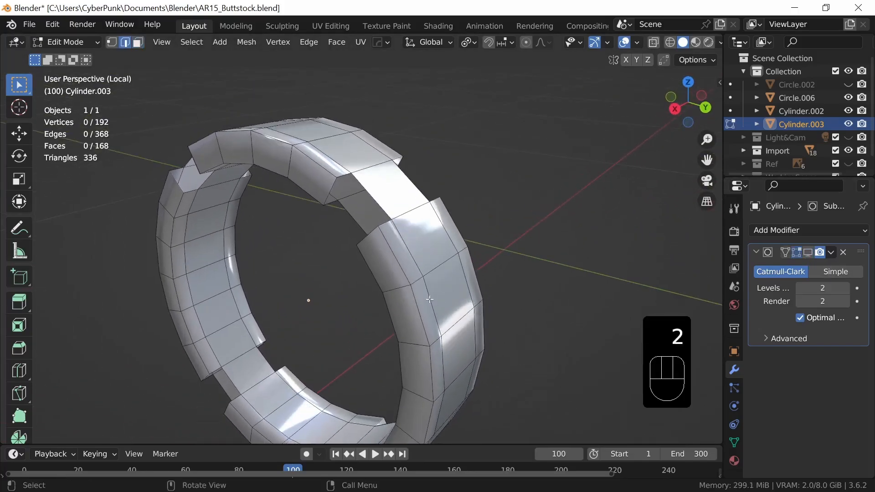
alt+click(371, 236)
middle_drag(372, 236, 345, 204)
shift+click(375, 249)
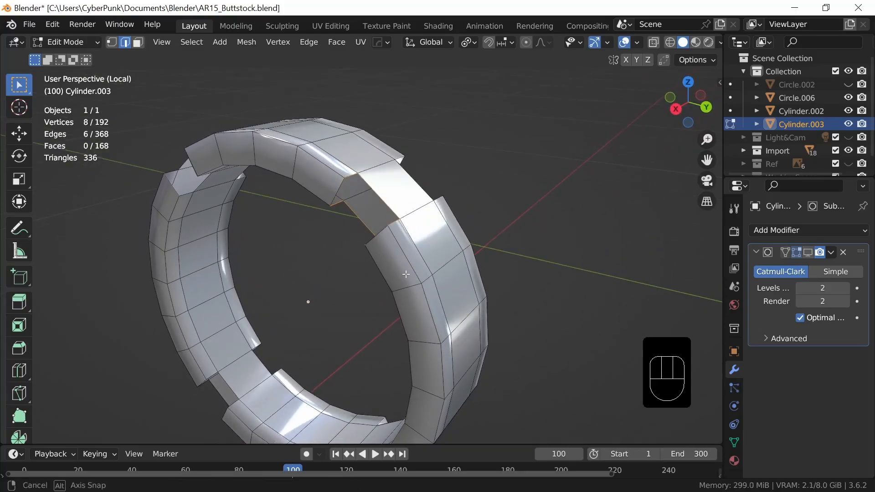
middle_drag(375, 249, 332, 207)
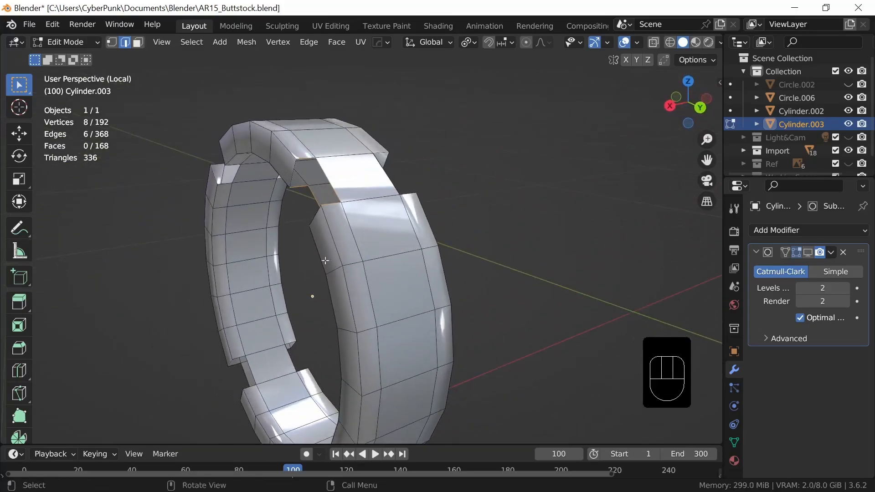
middle_drag(349, 259, 342, 316)
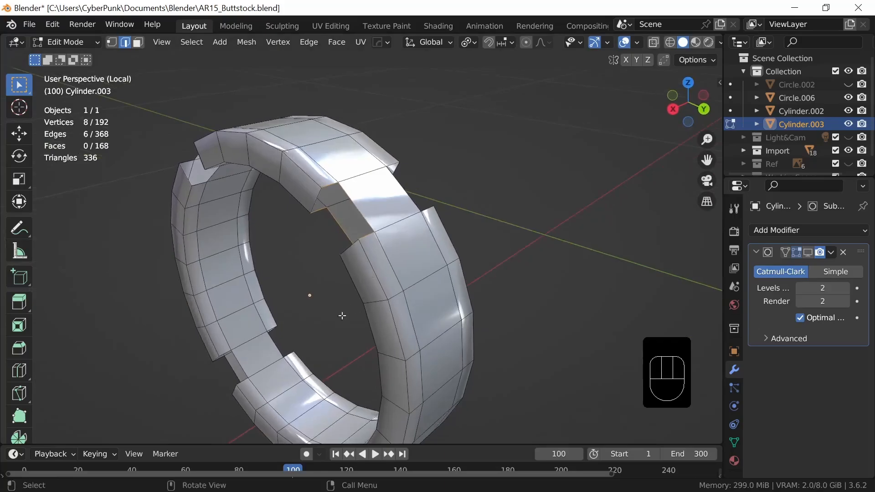
right_click(347, 337)
mouse_move(343, 59)
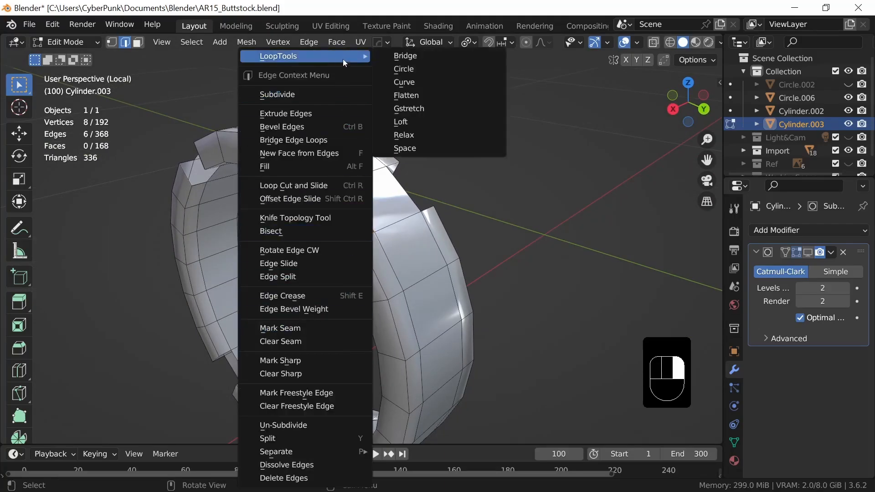
click(423, 60)
Step: Bridge the open edges of the other upper notch on the same side with LoopTools, using one segment
middle_drag(387, 328, 506, 309)
alt+click(287, 226)
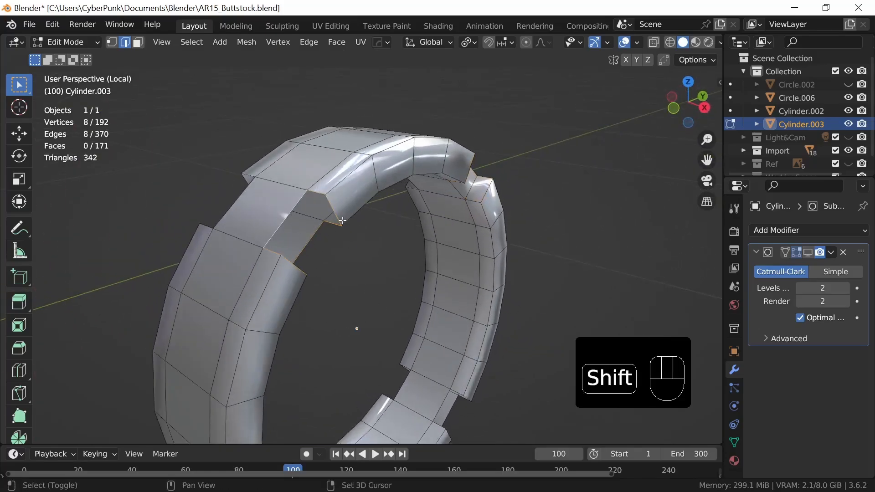
shift+click(292, 271)
middle_drag(406, 299, 394, 311)
right_click(249, 289)
mouse_move(246, 56)
click(303, 57)
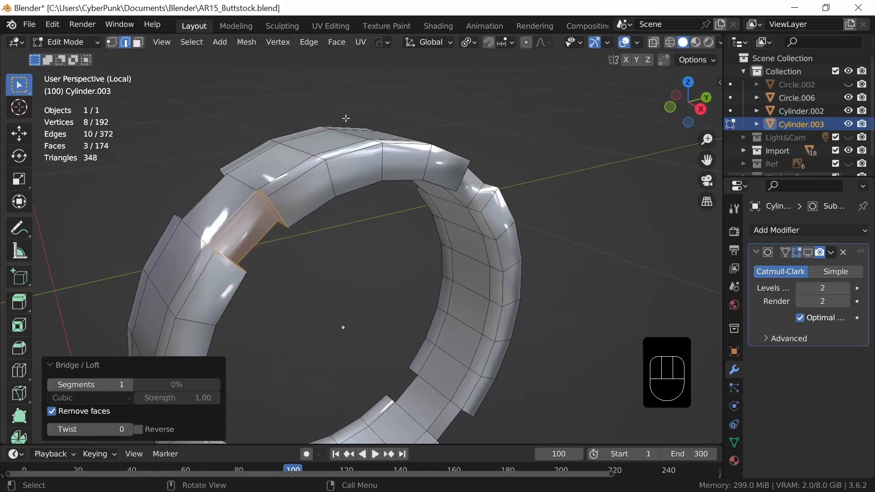
Step: Close the two lower notches on the same side of the ring with LoopTools Bridge
middle_drag(344, 118, 479, 345)
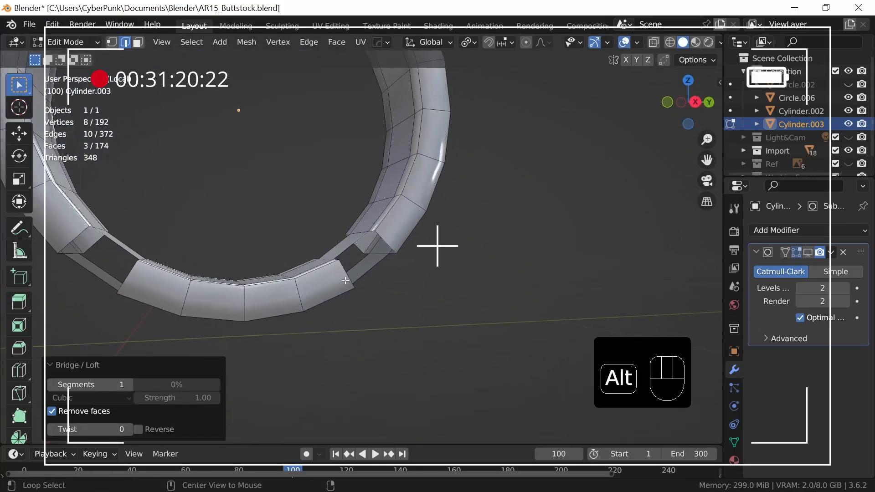
right_click(390, 241)
mouse_move(351, 56)
click(438, 55)
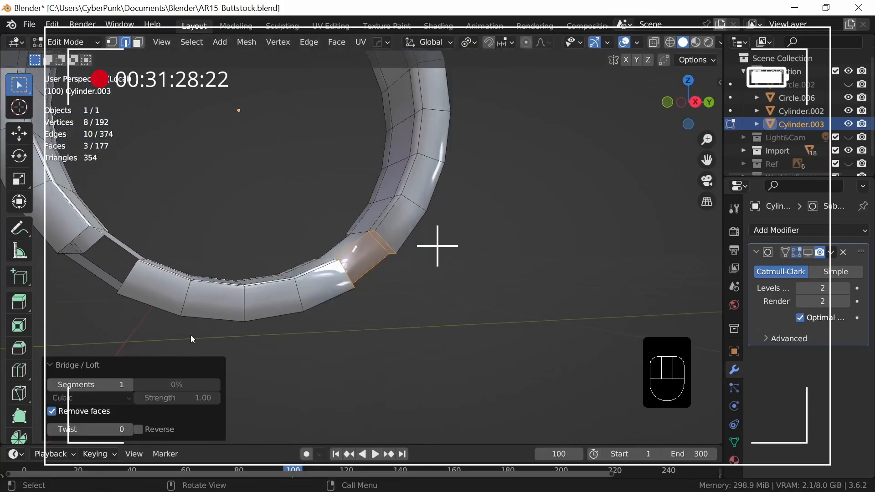
alt+click(130, 274)
shift+middle_drag(137, 273, 292, 305)
shift+click(299, 304)
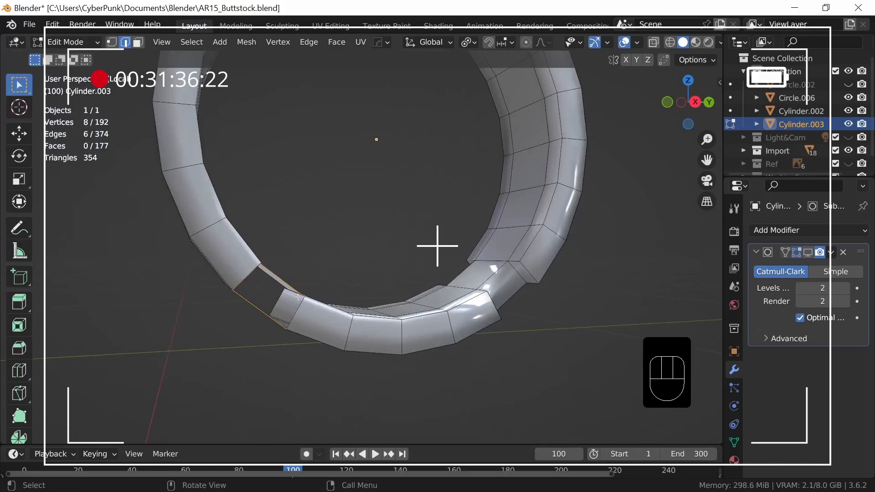
right_click(300, 297)
mouse_move(300, 60)
click(364, 56)
Step: Bridge the open edges of both lower notches on the ring's opposite side with LoopTools
middle_drag(395, 129, 437, 201)
middle_drag(429, 319, 442, 251)
alt+click(473, 260)
shift+click(485, 298)
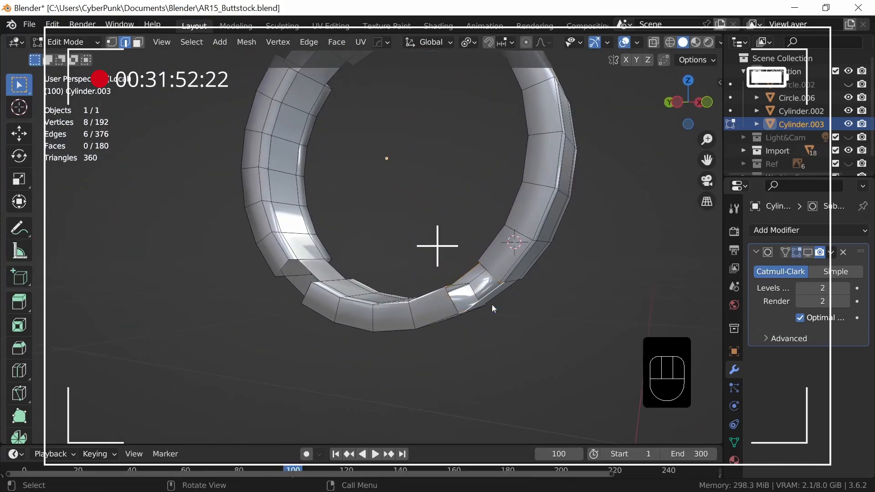
right_click(492, 307)
mouse_move(492, 57)
click(534, 60)
middle_drag(183, 348, 258, 334)
alt+click(276, 294)
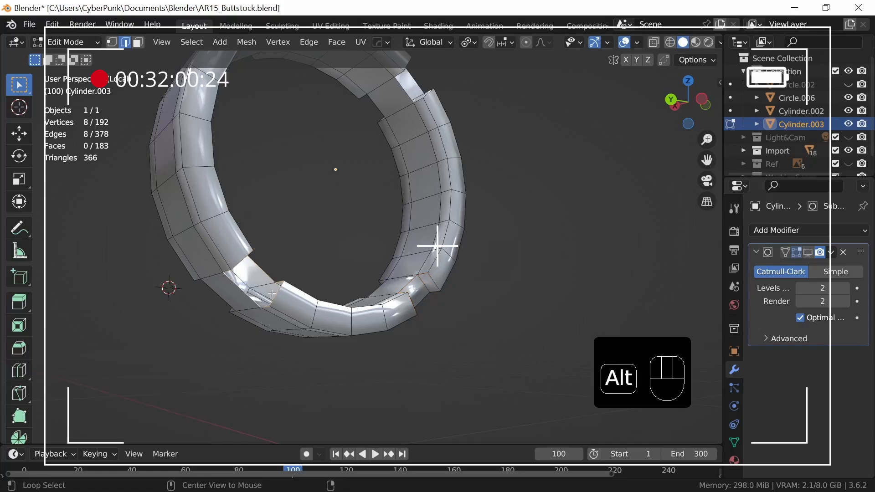
shift+click(277, 294)
shift+click(243, 257)
right_click(289, 291)
mouse_move(290, 56)
click(353, 58)
Step: Close the two remaining upper notches on the opposite side of the ring with LoopTools Bridge
shift+middle_drag(396, 82, 337, 277)
alt+click(377, 264)
shift+click(384, 268)
right_click(384, 268)
click(398, 58)
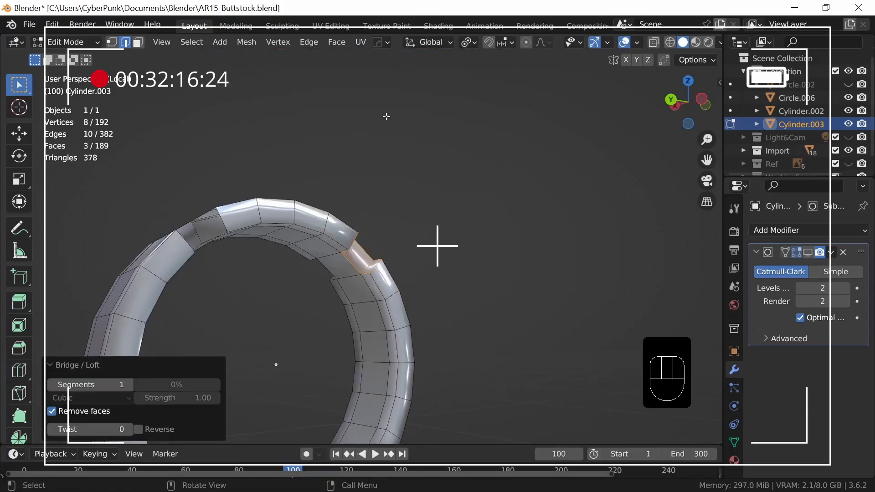
shift+middle_drag(247, 299, 262, 257)
shift+click(262, 257)
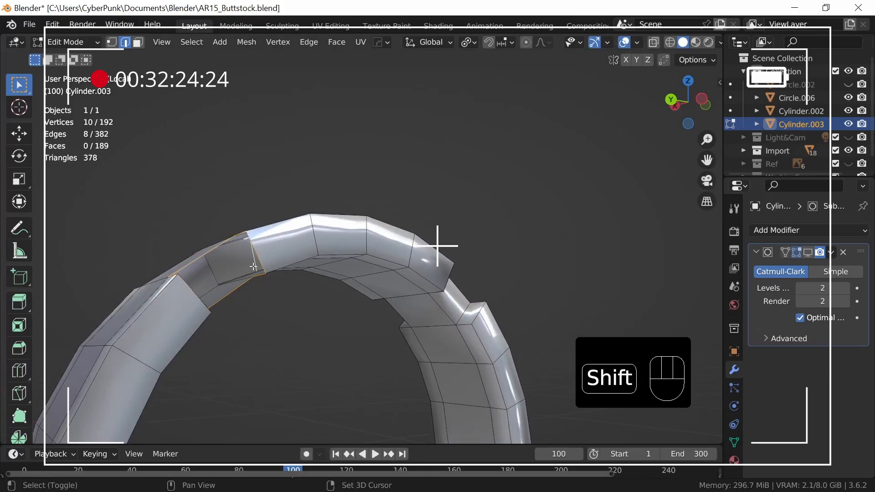
right_click(254, 267)
mouse_move(196, 55)
click(319, 56)
Step: Show the subdivision in the viewport again and inspect the smoothed notched ring in Object Mode
middle_drag(319, 55, 467, 322)
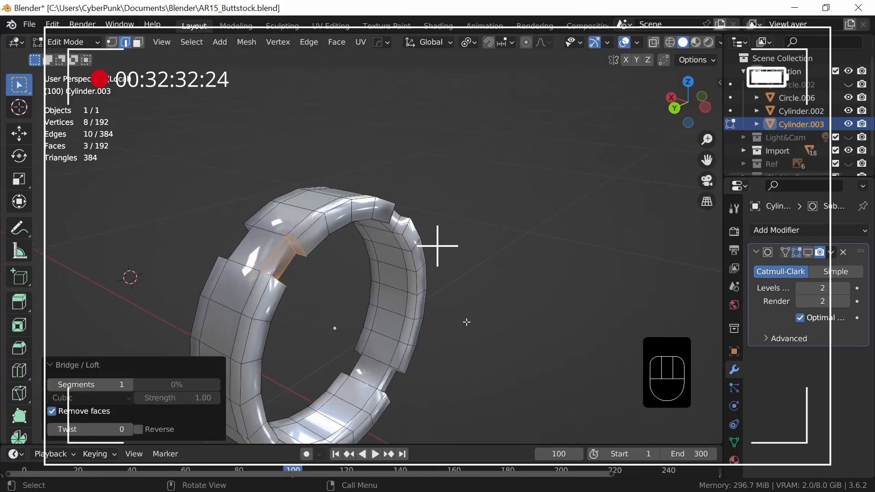
click(808, 252)
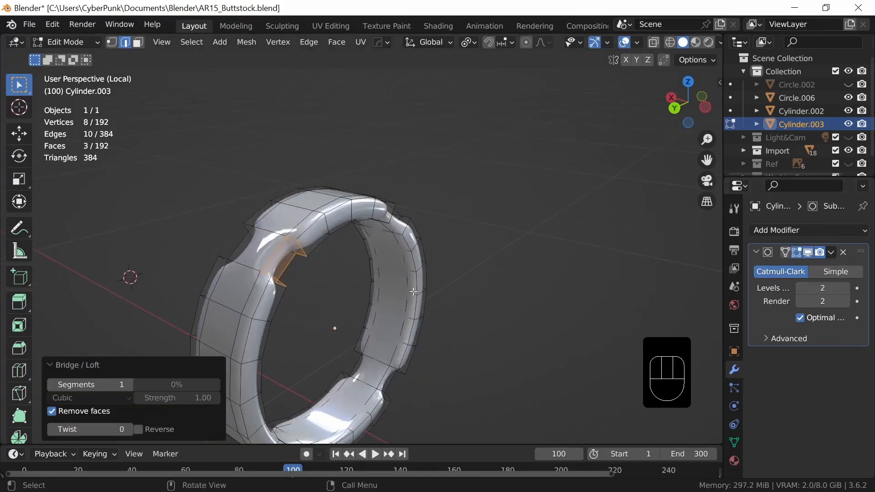
key(Tab)
middle_drag(411, 297, 354, 304)
Step: Add one centred loop cut along the ring's notched side rim in Edit Mode
key(Tab)
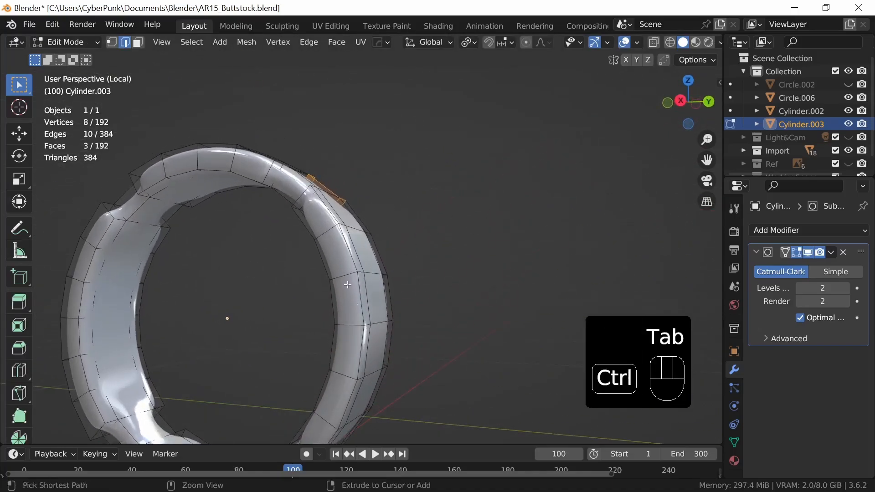
key(ctrl+r)
click(348, 284)
right_click(349, 282)
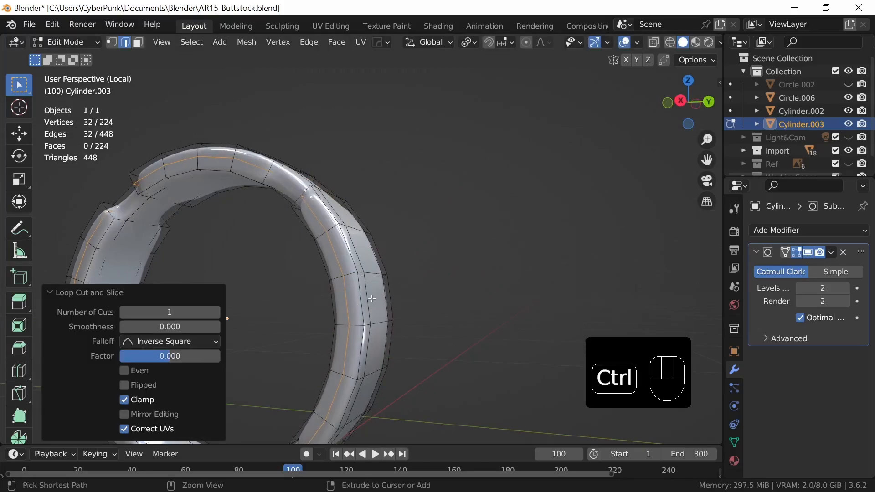
Step: Bevel the new loop along the ring's notched rim with Clamp Overlap enabled, about 0.00675 m wide, to sharpen the rim edges
key(ctrl+b)
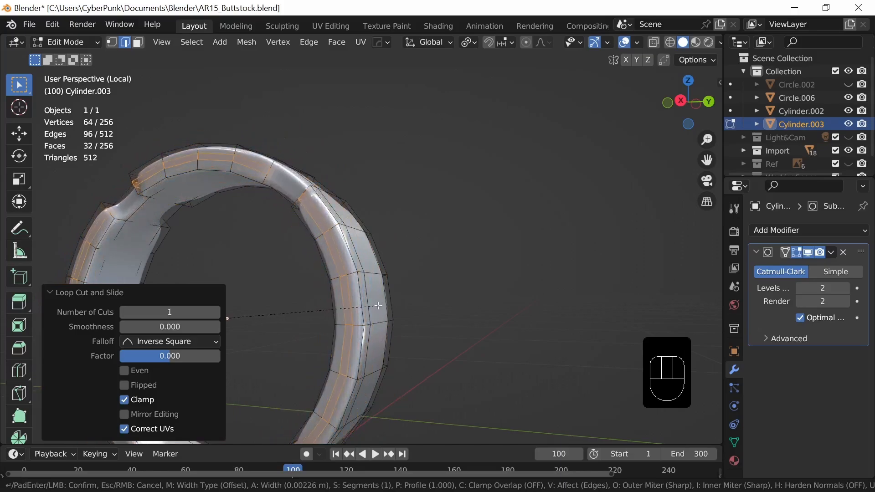
key(c)
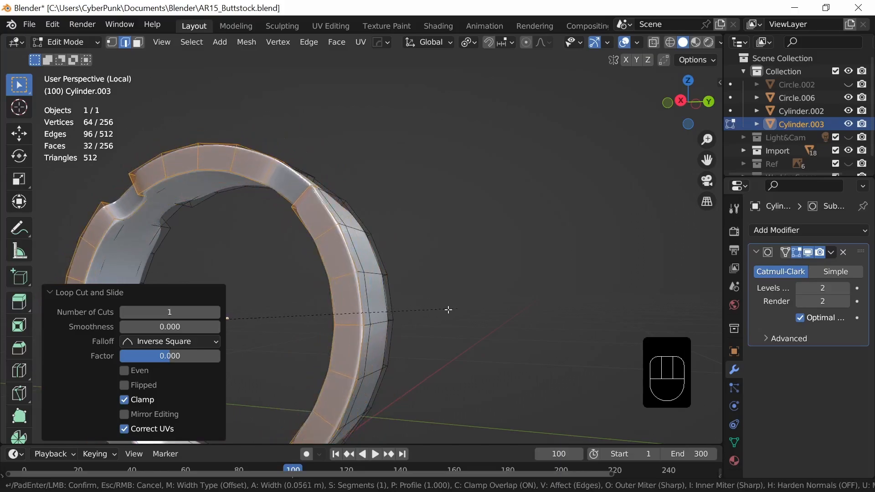
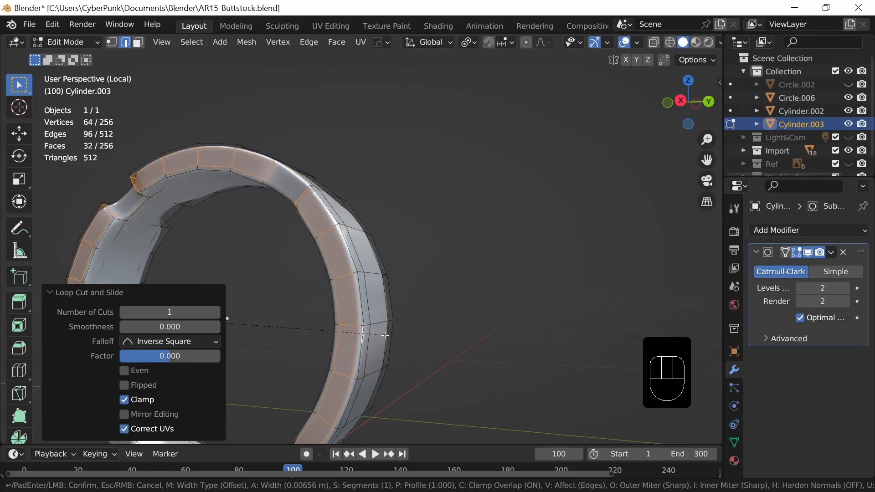
click(395, 342)
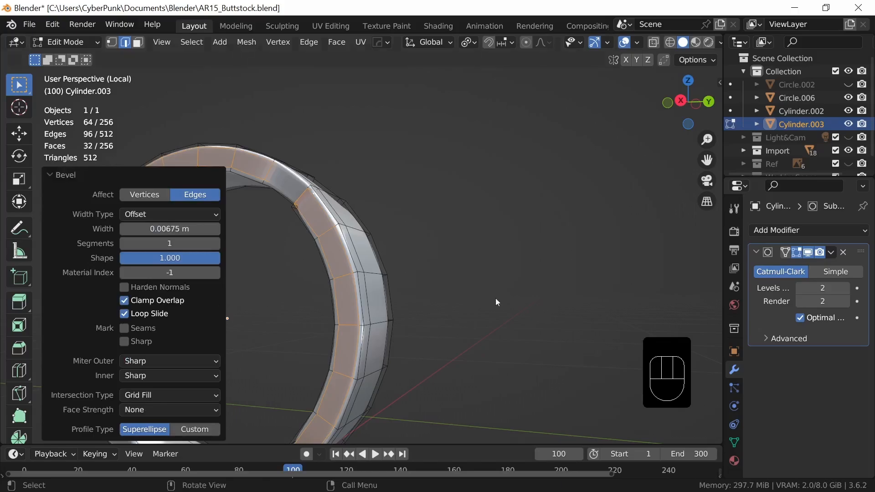
Step: Add a centred loop cut along the ring's opposite notched rim, bevel it with clamped overlap, and inspect the result in Object Mode
middle_drag(496, 302, 384, 305)
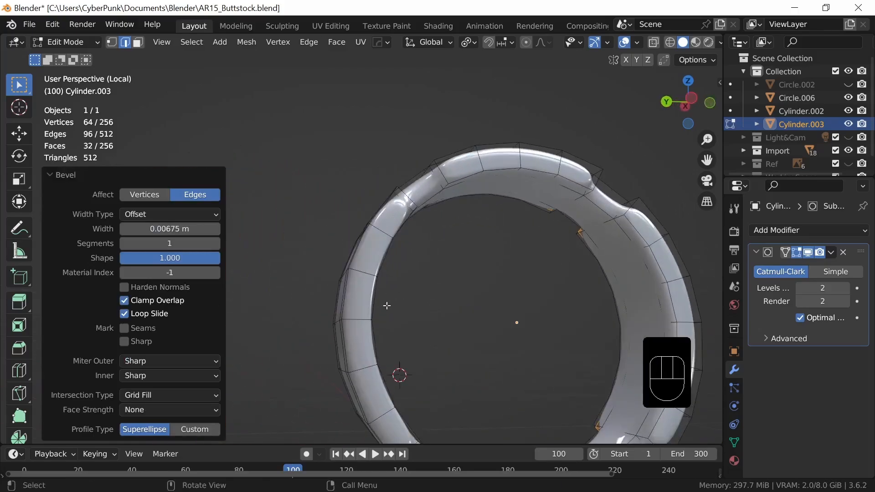
key(ctrl+r)
click(367, 326)
right_click(378, 328)
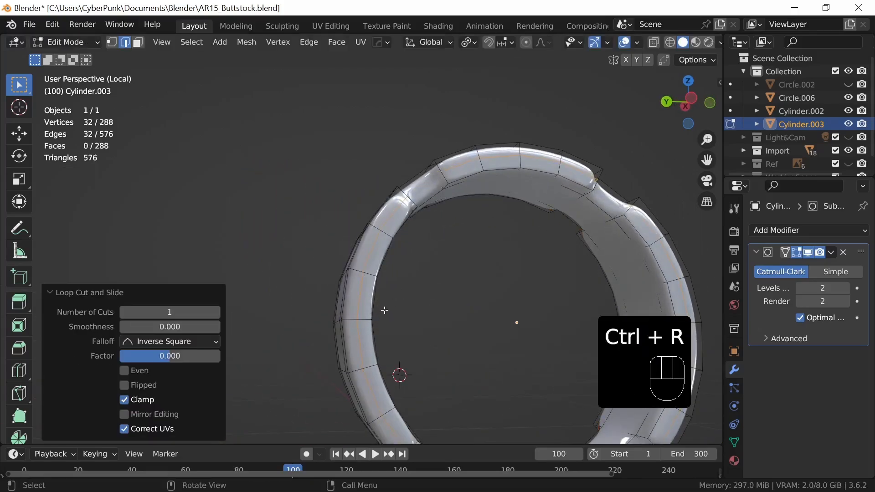
key(ctrl+b)
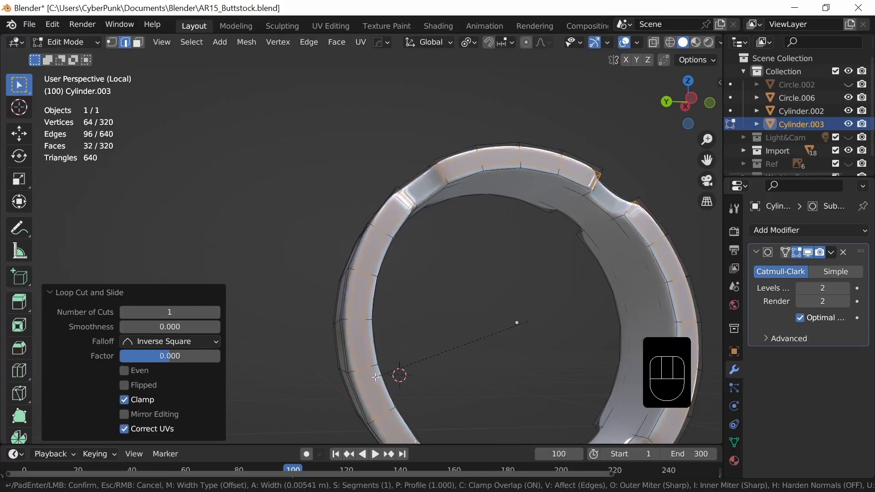
click(407, 353)
middle_drag(407, 354, 475, 354)
key(Tab)
middle_drag(422, 338, 461, 304)
key(Tab)
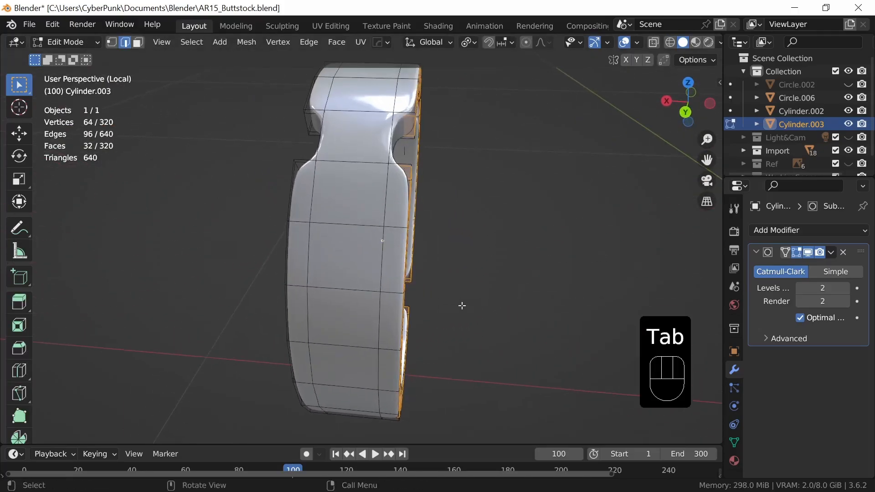
key(ctrl+r)
click(398, 234)
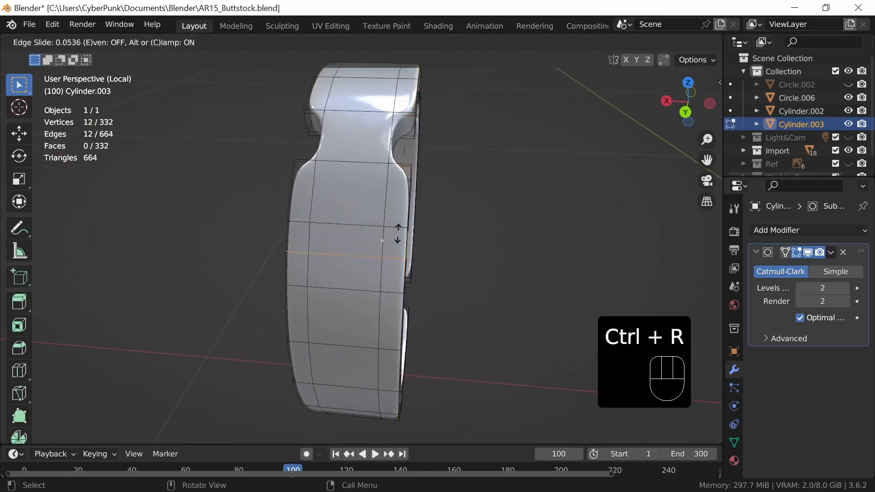
click(398, 232)
key(ctrl+z)
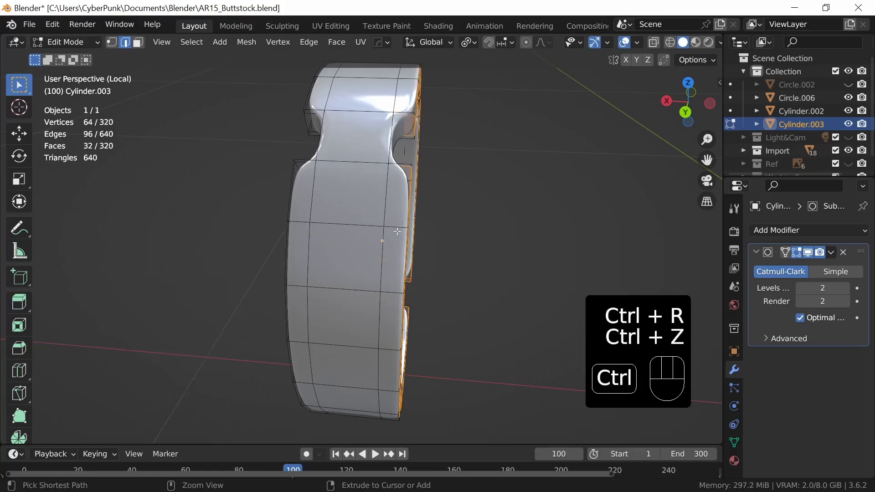
Step: Add a centred loop cut in the side segment's receiver-facing edge strip and bevel it about 0.00385 m
key(ctrl+r)
click(397, 233)
right_click(411, 257)
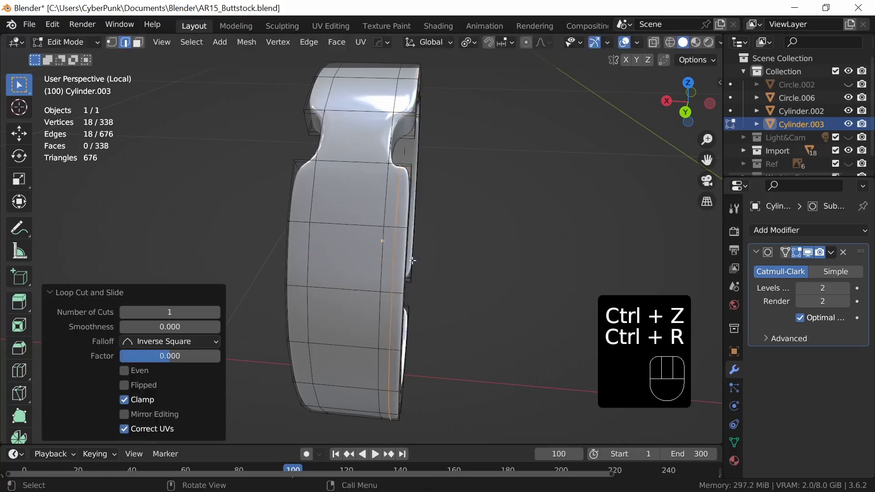
key(ctrl+b)
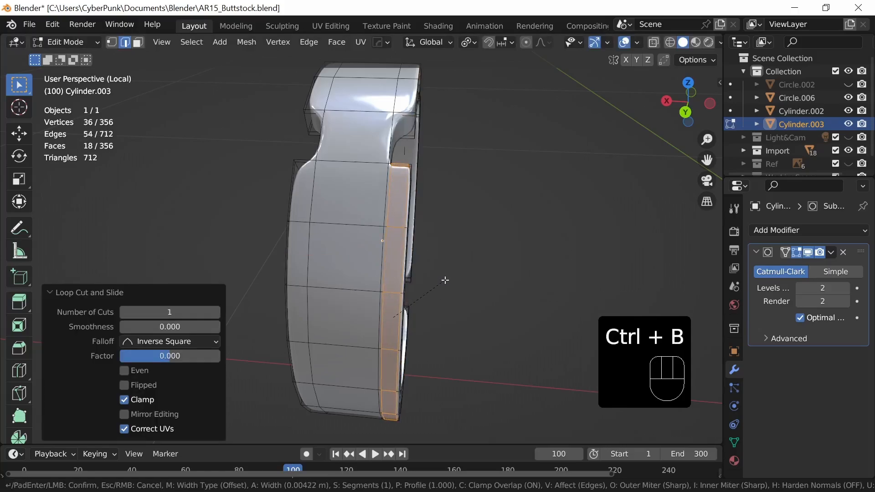
click(445, 283)
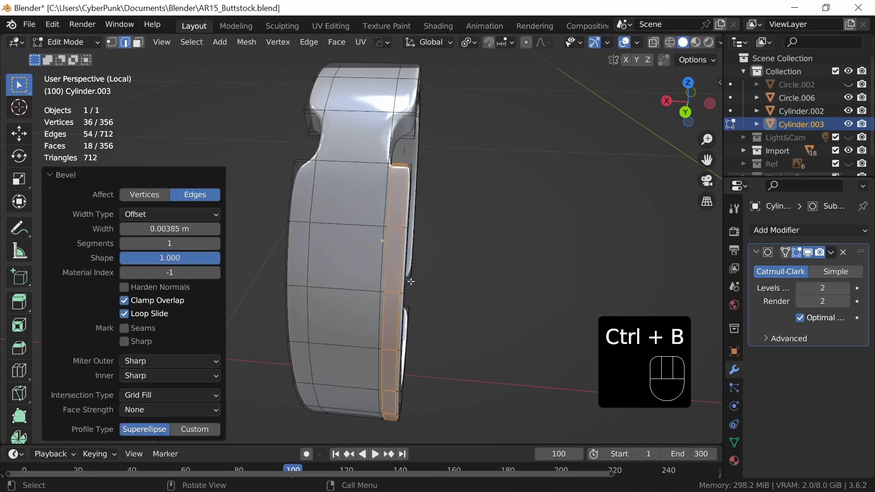
Step: Add a centred loop cut in the same side segment's stock-facing edge strip and bevel it about 0.00429 m
key(ctrl+r)
click(303, 226)
right_click(328, 255)
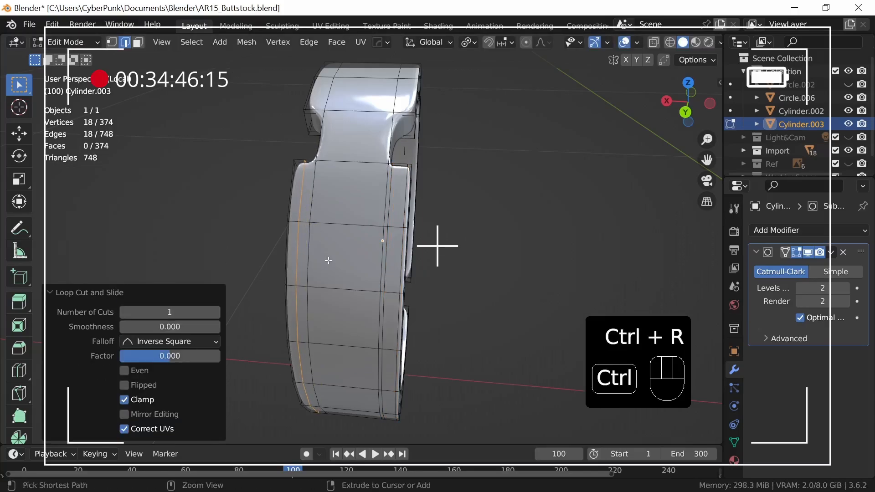
key(ctrl+b)
click(343, 258)
Step: Add a centred loop cut in the ring's upper segment along its receiver-facing edge strip and bevel it about 0.00472 m
middle_drag(343, 258, 365, 315)
shift+middle_drag(446, 220, 426, 276)
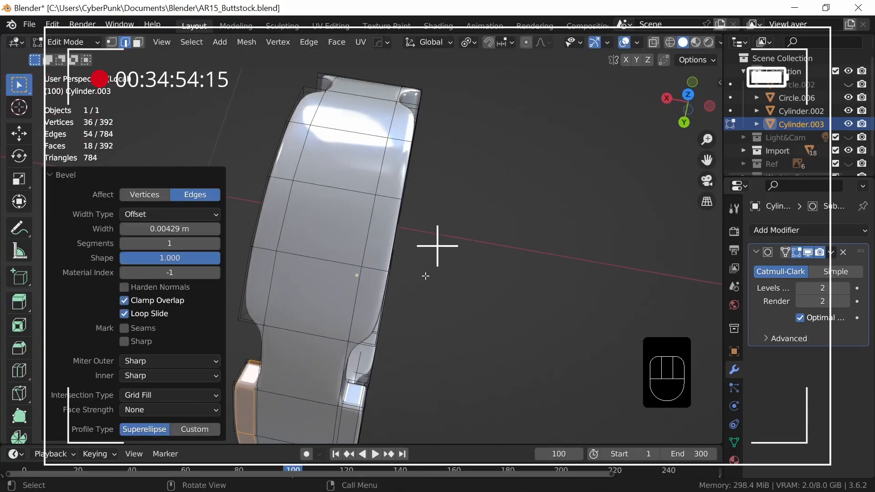
key(ctrl+r)
click(397, 256)
right_click(397, 256)
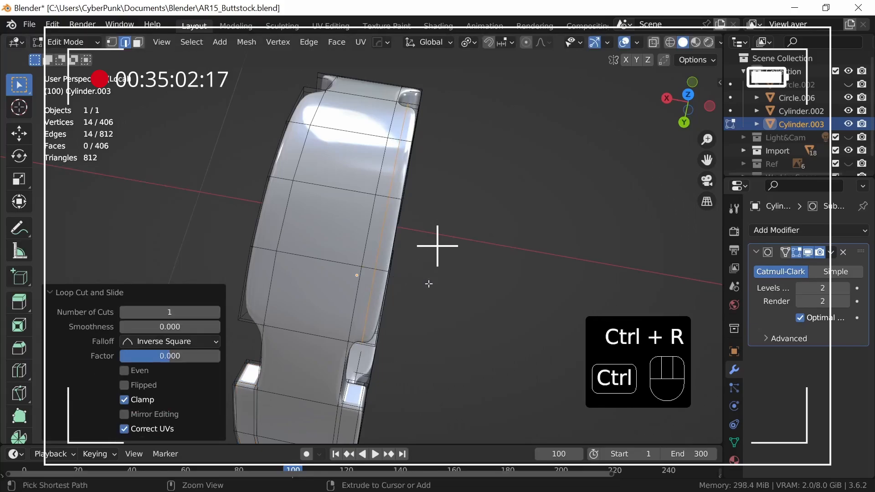
key(ctrl+b)
click(463, 286)
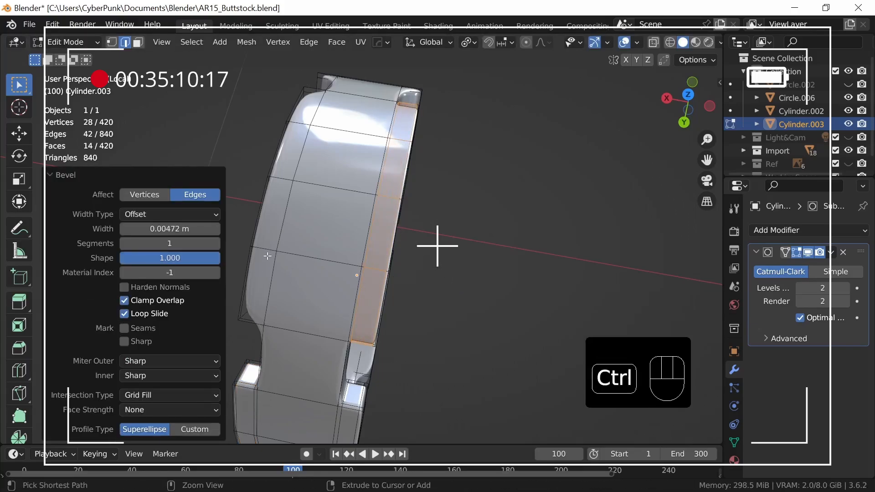
Step: Add a centred loop cut in the upper segment's stock-facing edge strip and bevel it out to the strip's borders
key(ctrl+r)
click(265, 256)
right_click(265, 256)
key(ctrl+b)
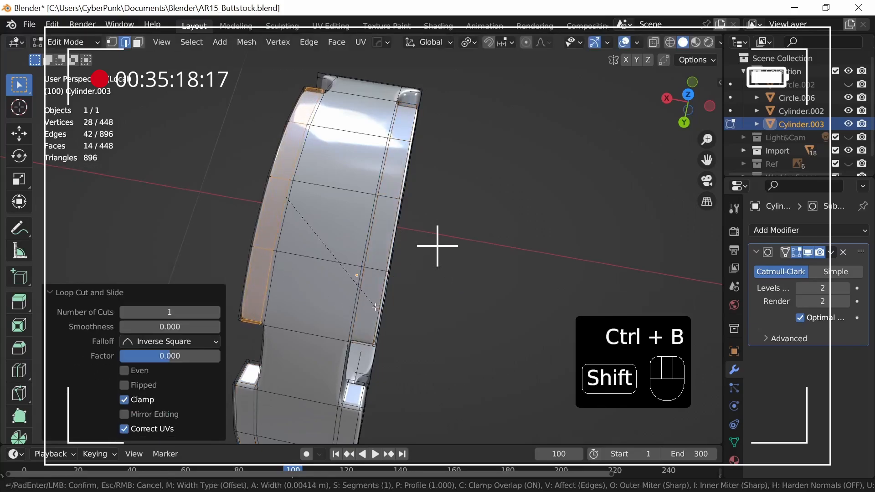
click(399, 301)
Step: Add a centred loop cut in the opposite side segment's receiver-facing edge strip and bevel it about 0.00412 m
middle_drag(399, 302, 374, 278)
ctrl+middle_drag(374, 278, 380, 388)
shift+middle_drag(379, 388, 389, 284)
key(ctrl+r)
click(389, 284)
right_click(389, 284)
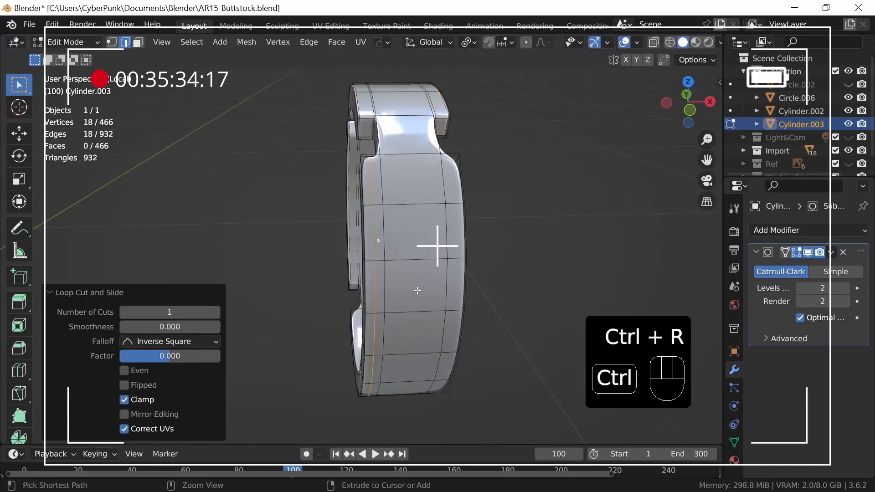
key(ctrl+b)
click(426, 295)
Step: Add a centred loop cut in the opposite side segment's stock-facing edge strip and bevel it about 0.00397 m
middle_drag(469, 292, 431, 288)
key(ctrl+r)
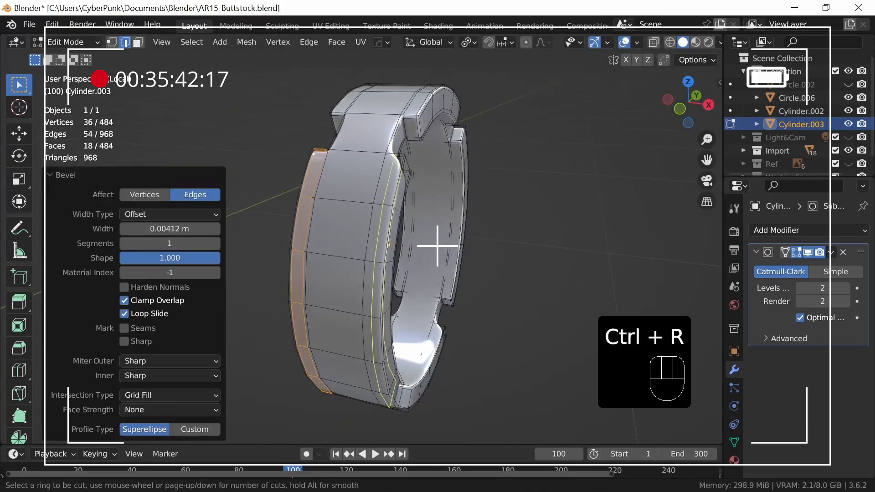
click(378, 268)
right_click(377, 268)
key(ctrl+b)
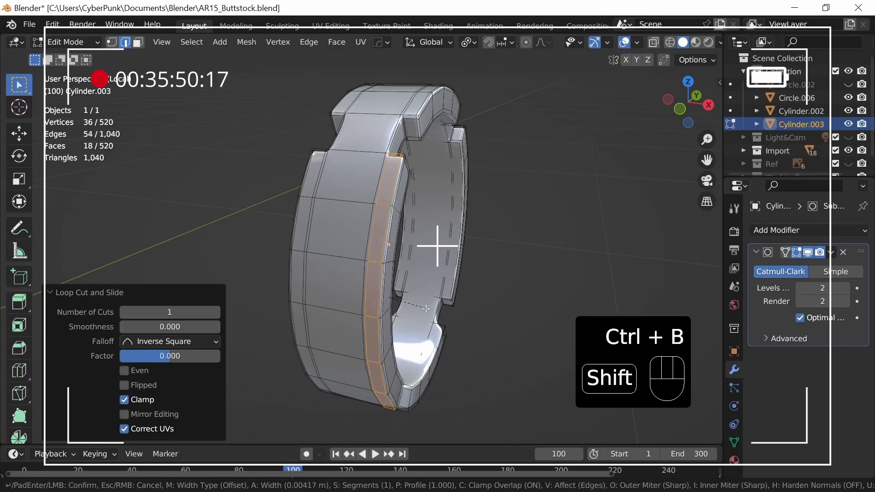
click(418, 340)
Step: Add a centred loop cut in the ring's lower segment along its stock-facing edge strip and bevel it about 0.00438 m
middle_drag(419, 340, 453, 258)
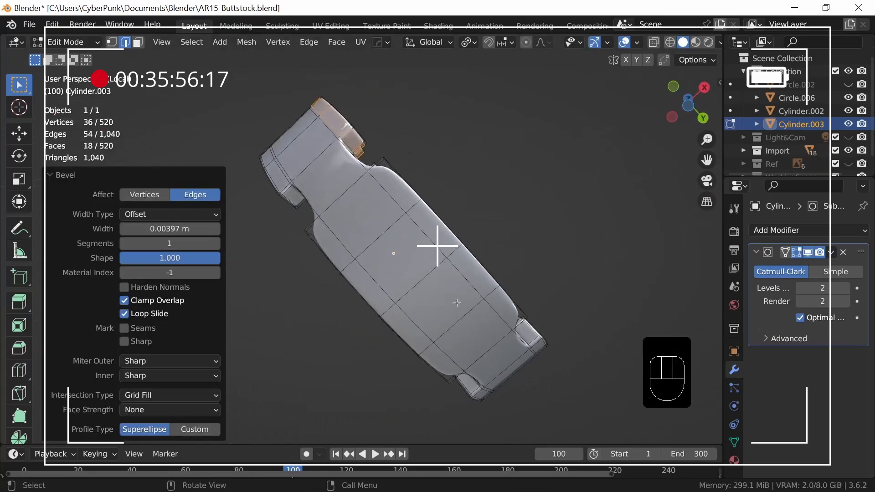
key(ctrl+r)
click(455, 256)
right_click(455, 256)
key(ctrl+b)
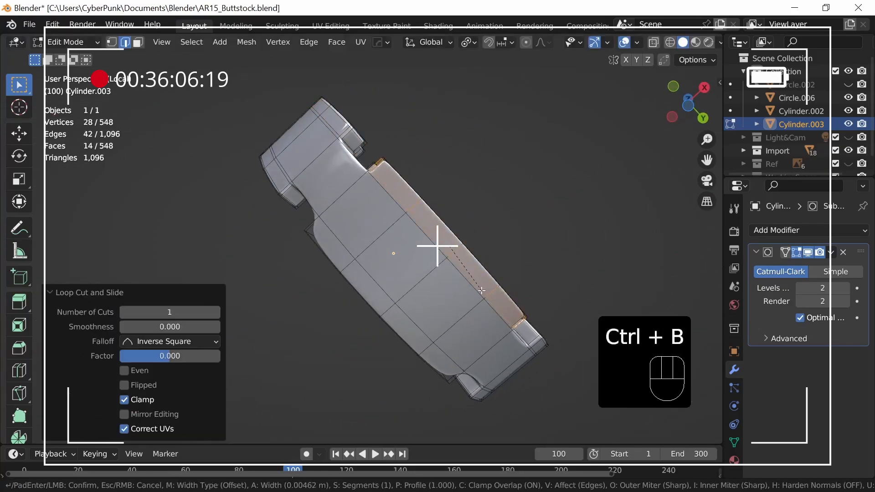
click(480, 290)
Step: Add a centred loop cut in the lower segment's receiver-facing edge strip and bevel it about 0.00367 m
middle_drag(480, 290, 364, 360)
key(ctrl+r)
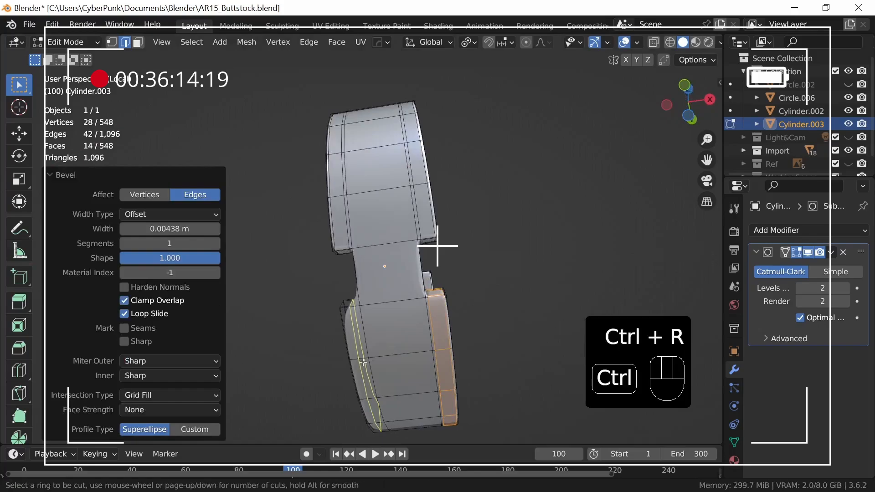
click(367, 357)
right_click(366, 357)
key(ctrl+b)
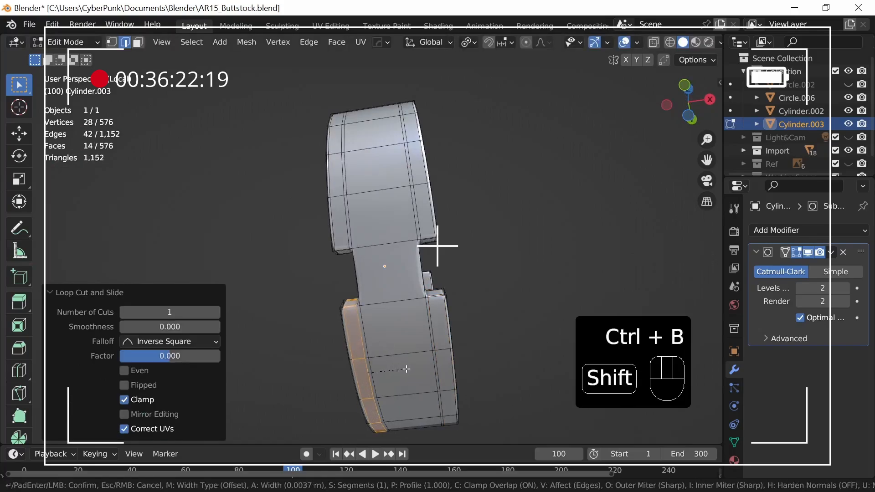
click(408, 370)
Step: Return to Object Mode and exit local view to show the ring together with the rest of the rifle
middle_drag(408, 369, 456, 289)
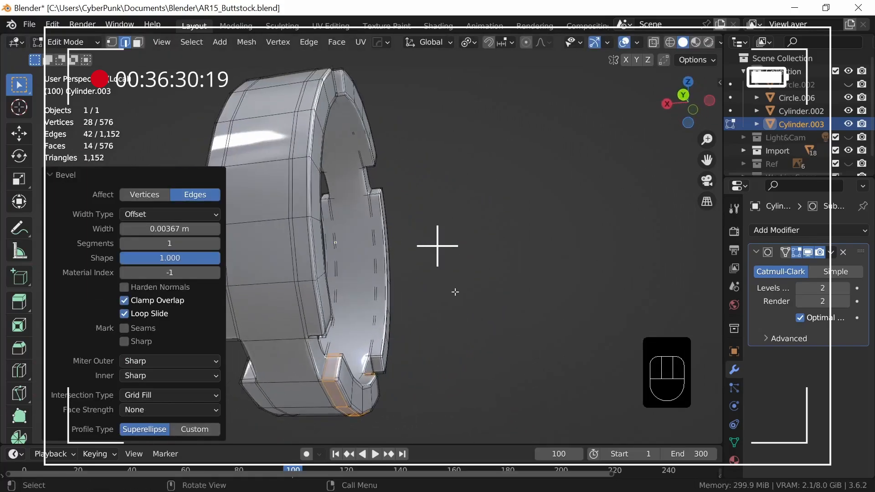
key(Tab)
scroll(456, 231, down, 3)
middle_drag(457, 231, 498, 292)
key(KP_Divide)
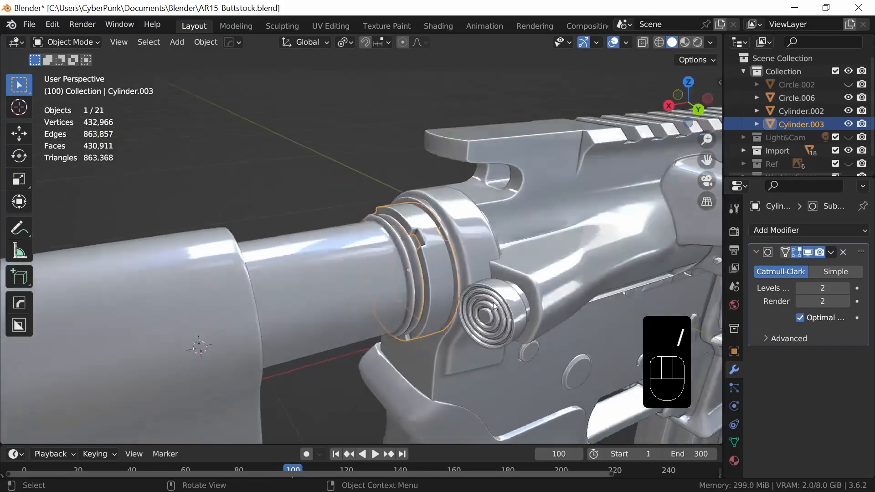
Step: Scale the notched ring uniformly by about 1.027 around the buffer tube
middle_drag(462, 331, 541, 349)
key(s)
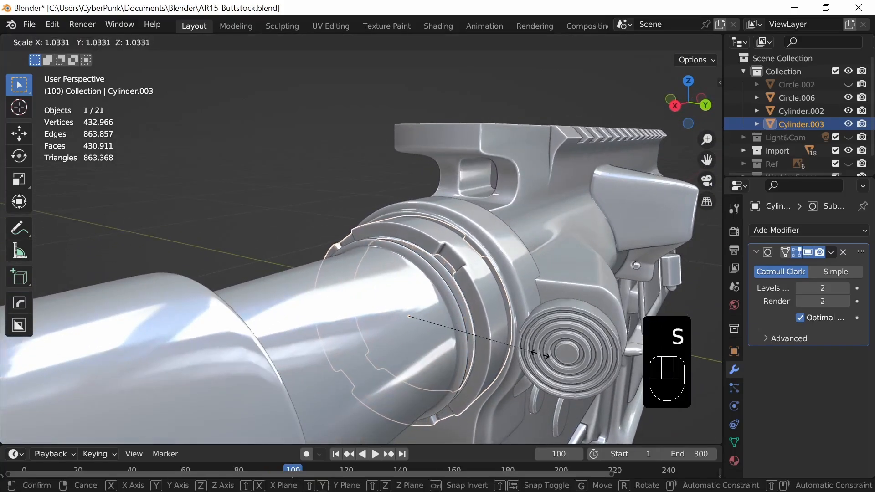
key(shift)
click(535, 356)
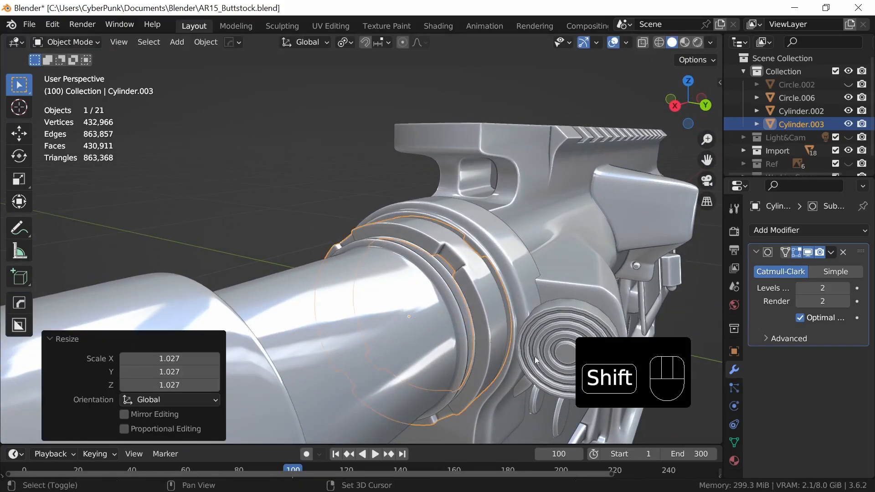
Step: Move the notched ring slightly along the global X axis to seat it beside the receiver
middle_drag(535, 356, 477, 373)
key(g)
key(x)
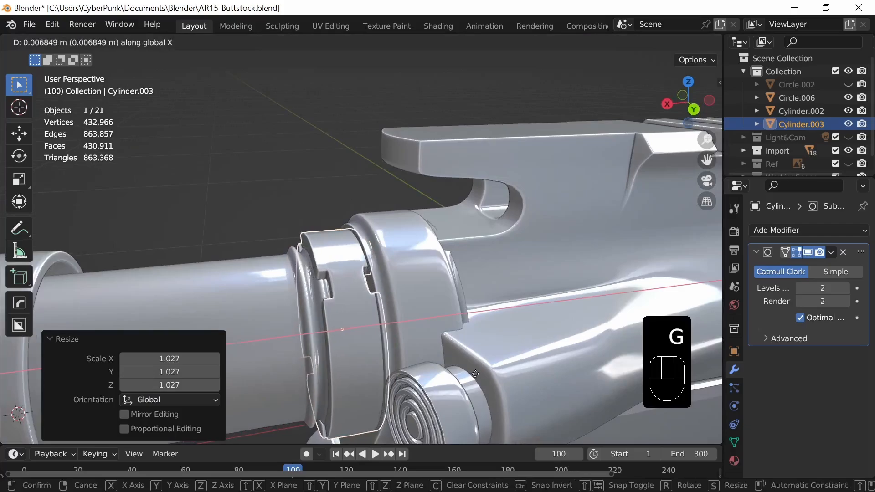
click(491, 379)
Step: Deselect the ring and save the buttstock file
middle_drag(491, 379, 493, 329)
click(508, 345)
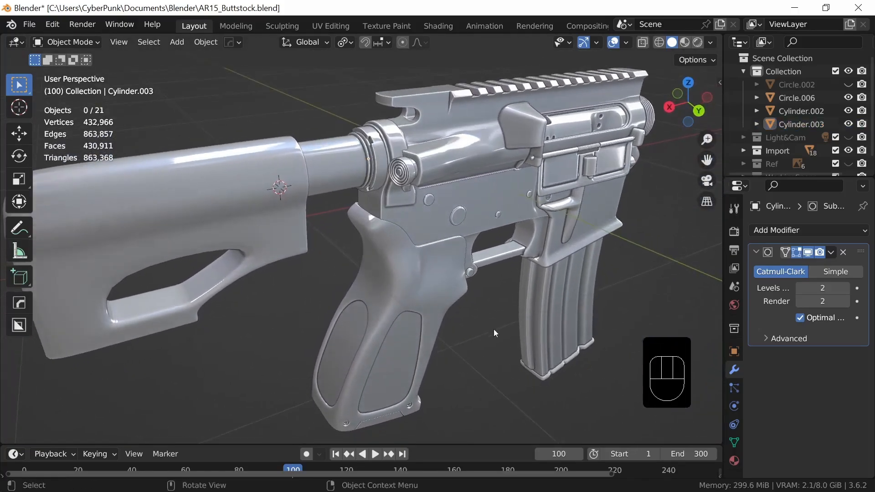
click(52, 24)
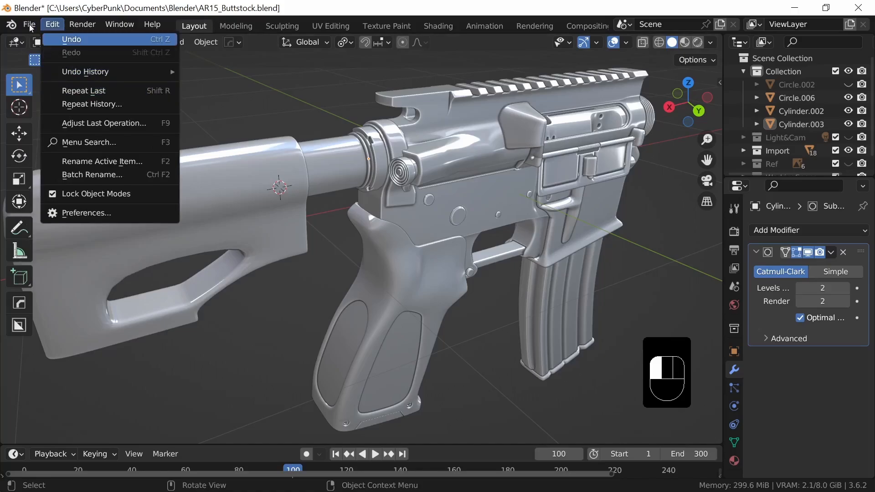
click(55, 111)
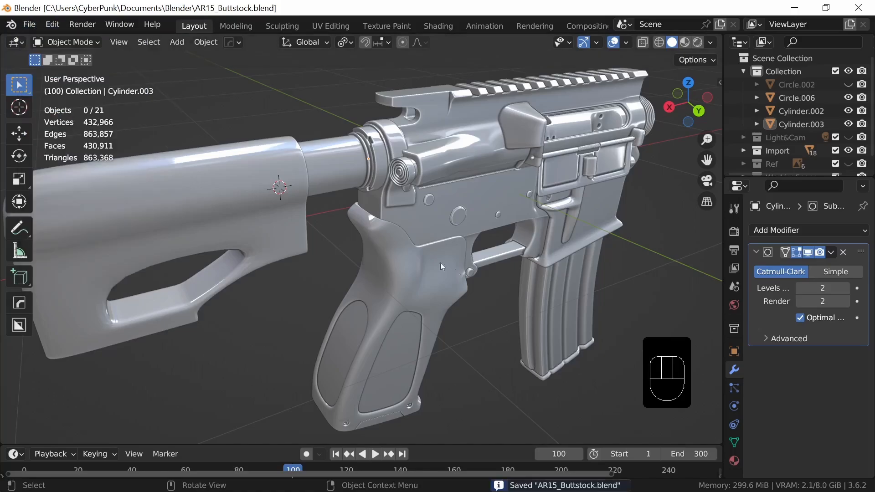
Step: Select the buttstock body and enter Edit Mode with its front end and lower opening in close view
middle_drag(417, 332, 365, 308)
click(288, 221)
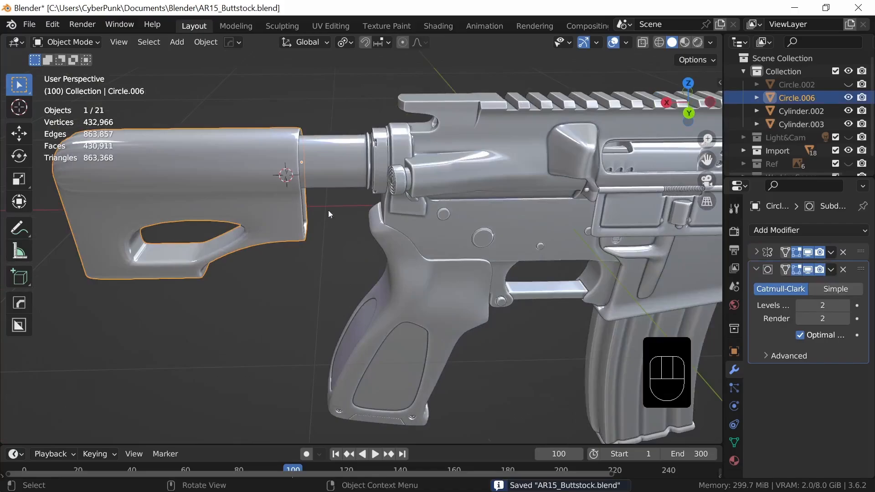
key(Tab)
shift+middle_drag(326, 292, 586, 314)
middle_drag(585, 314, 538, 311)
ctrl+middle_drag(496, 329, 497, 288)
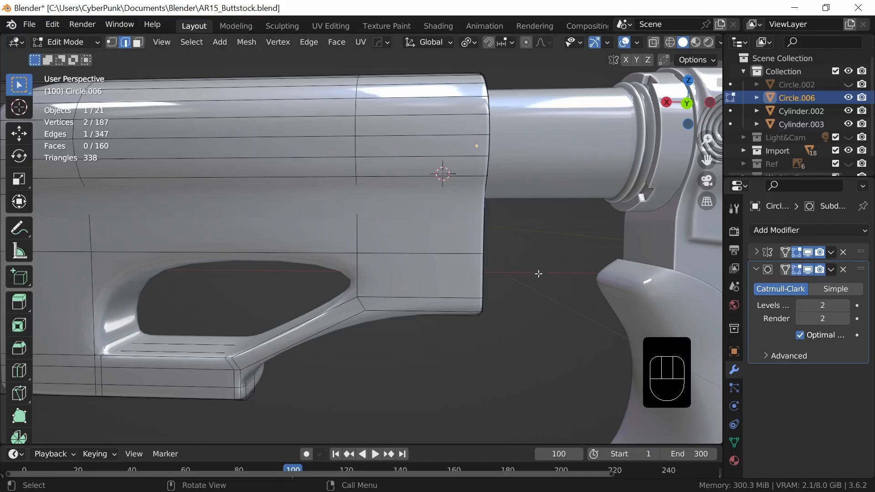
Step: Add a vertical edge loop near the stock body's front end at slide factor 0.404 and bevel it 0.018 m wide with 2 segments
middle_drag(538, 273, 458, 302)
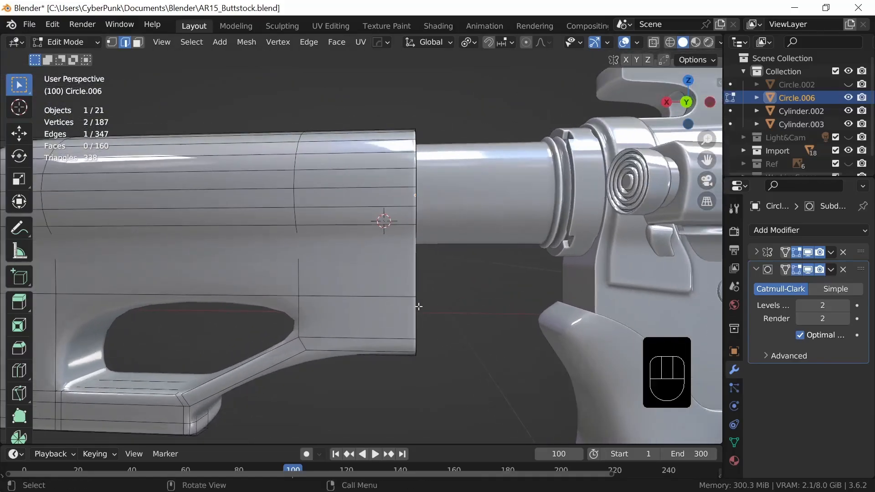
key(ctrl+r)
click(377, 299)
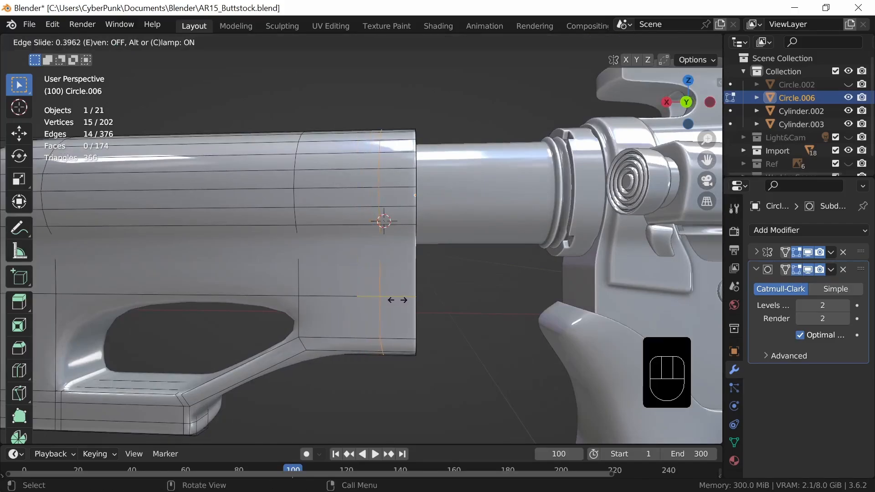
click(399, 300)
key(ctrl+b)
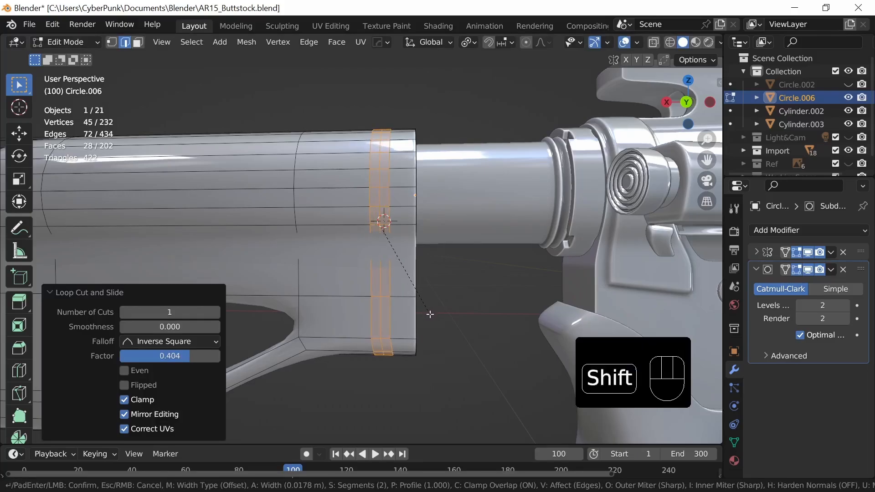
click(431, 315)
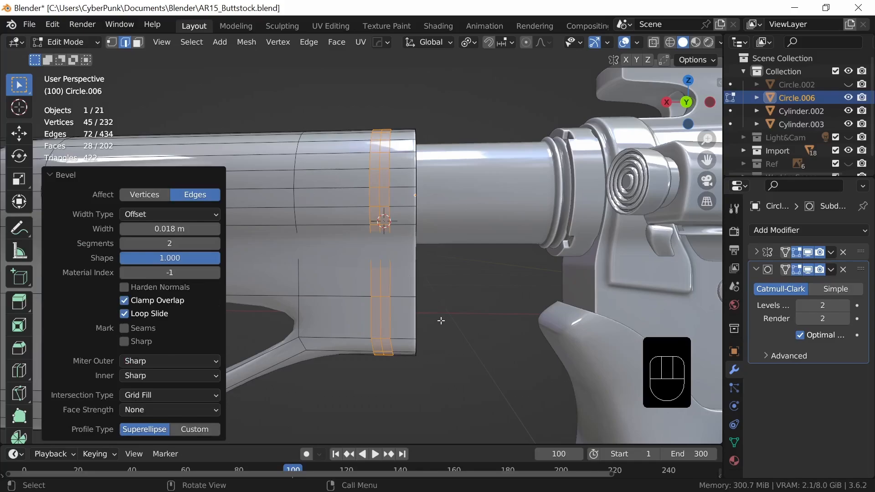
Step: Turn off the Subdivision viewport display and slide the beveled band's middle side vertex upward by about 0.46 to form a pointed tip
mouse_move(441, 321)
middle_down()
mouse_move(447, 306)
mouse_move(427, 315)
middle_up()
key(1)
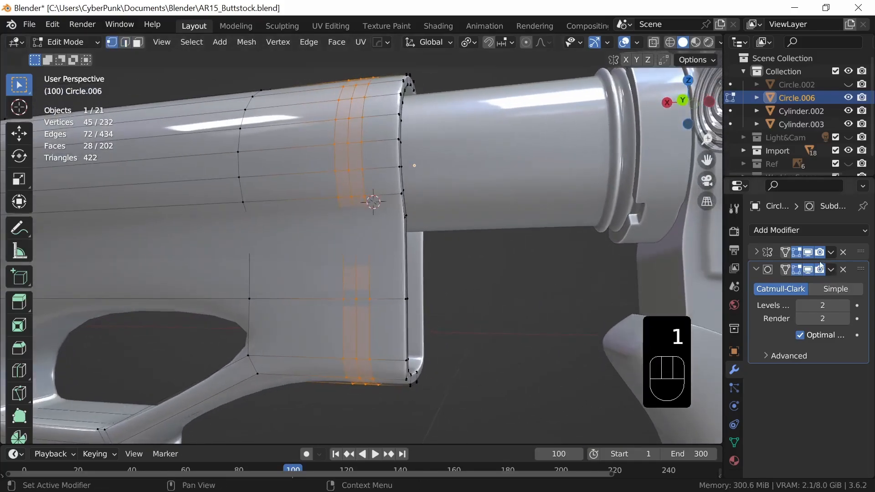
click(808, 272)
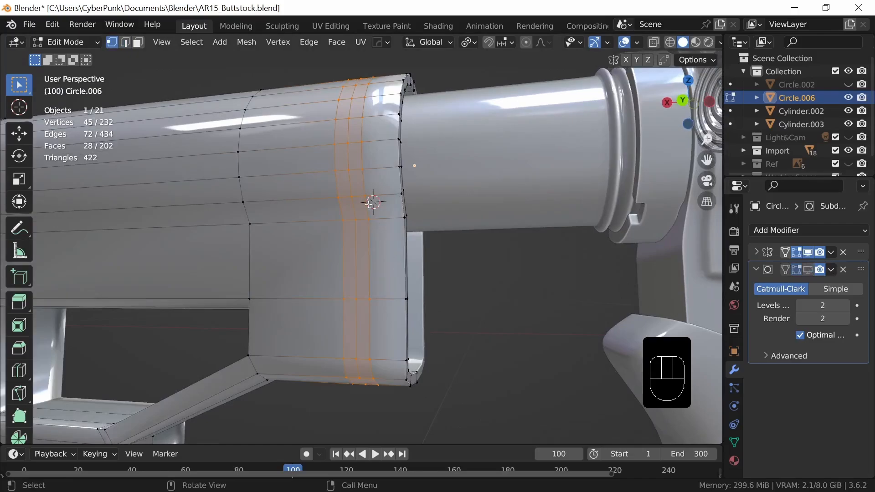
click(366, 202)
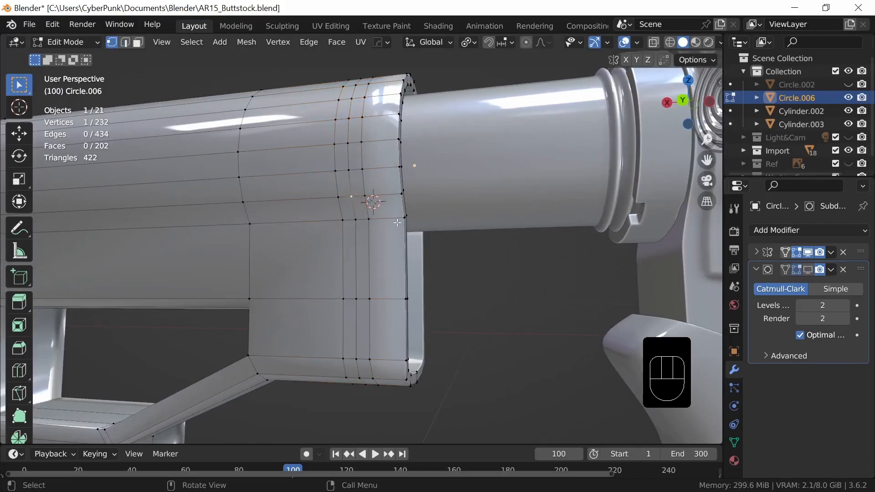
key(g)
key(g)
key(shift)
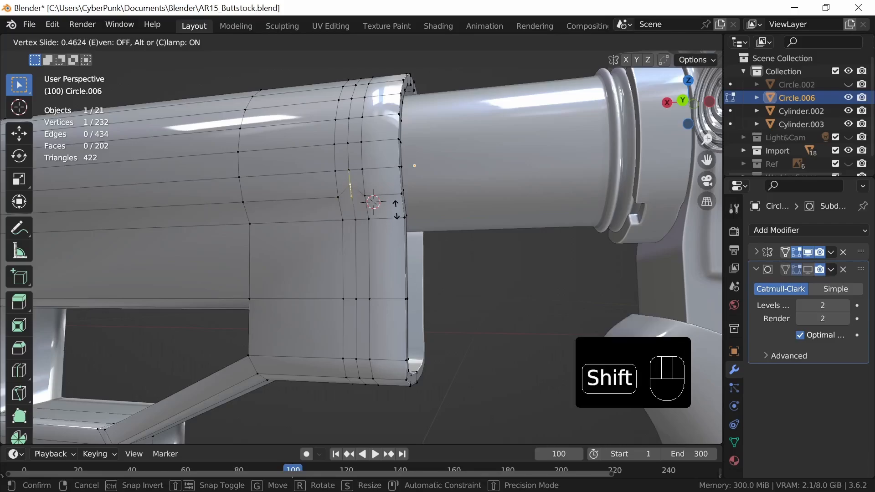
click(395, 214)
Step: Select the strip of faces in the beveled band from the pointed tip down around to the stock's underside
middle_drag(395, 213, 407, 234)
key(3)
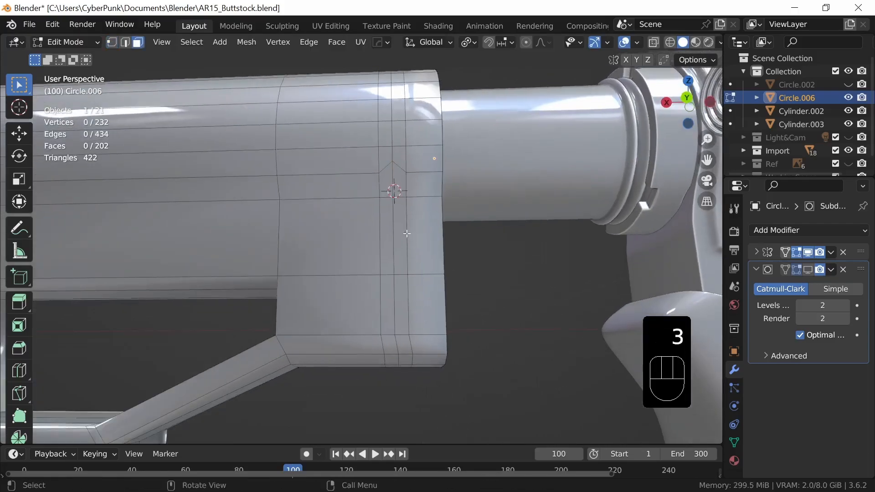
middle_drag(415, 277, 440, 270)
key(shift)
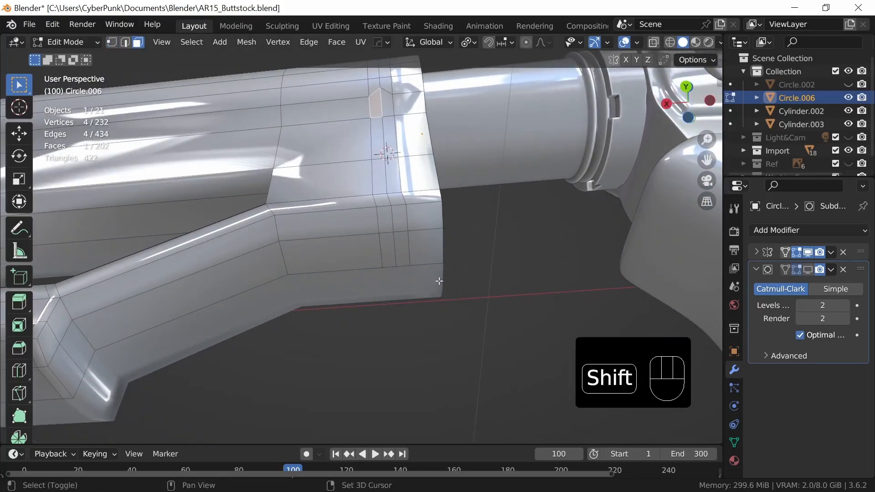
ctrl+shift+click(401, 250)
middle_drag(435, 290, 495, 307)
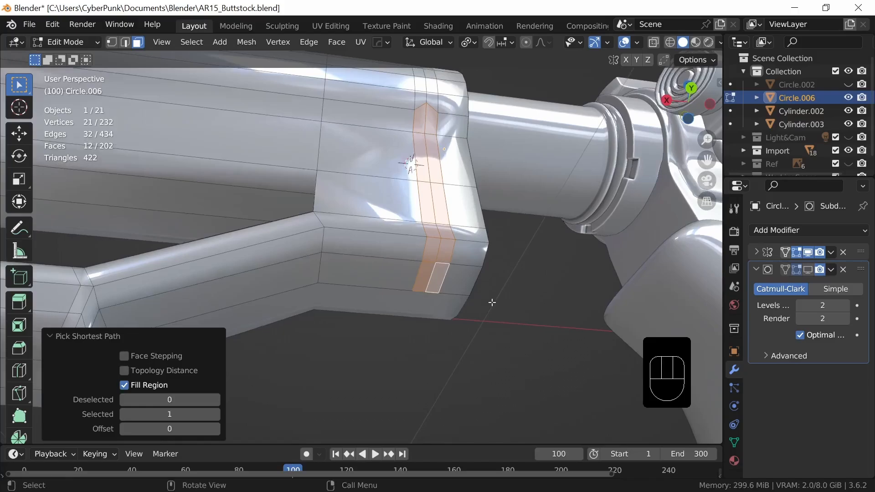
Step: Inset the selected face strip 0.00228 m and extrude it inward about 0.0076 m to form a groove
key(i)
key(shift)
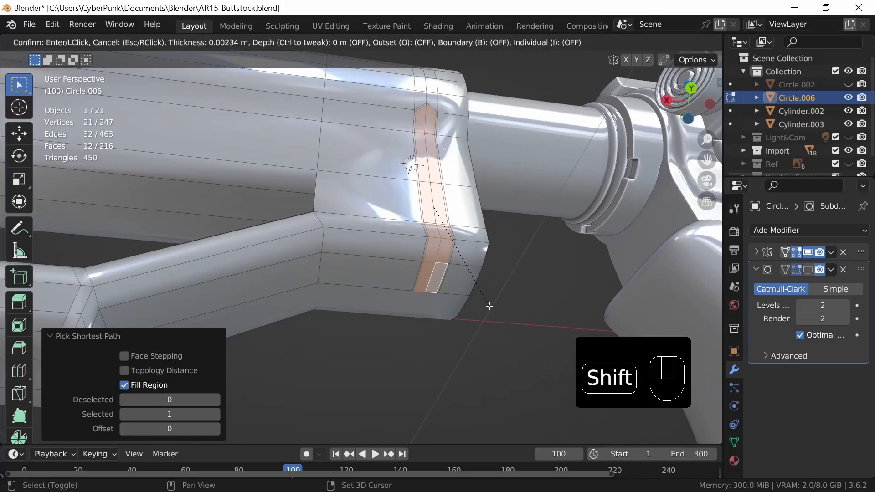
click(489, 306)
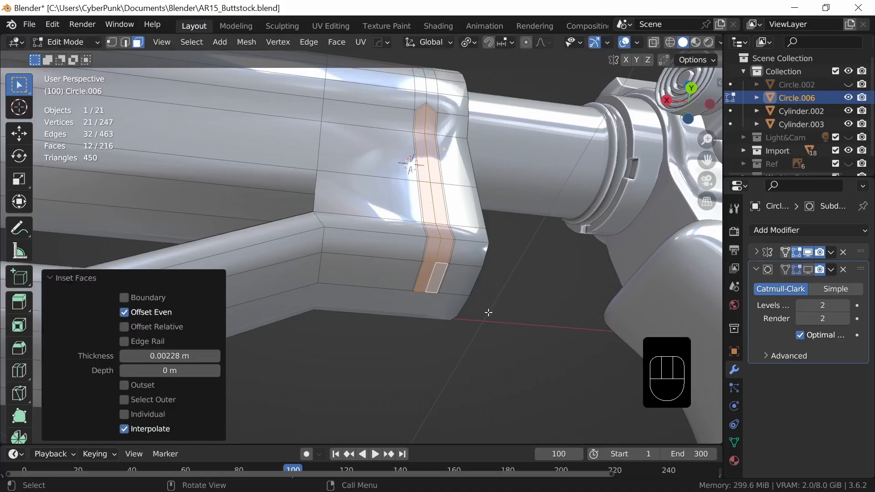
middle_drag(489, 307, 536, 347)
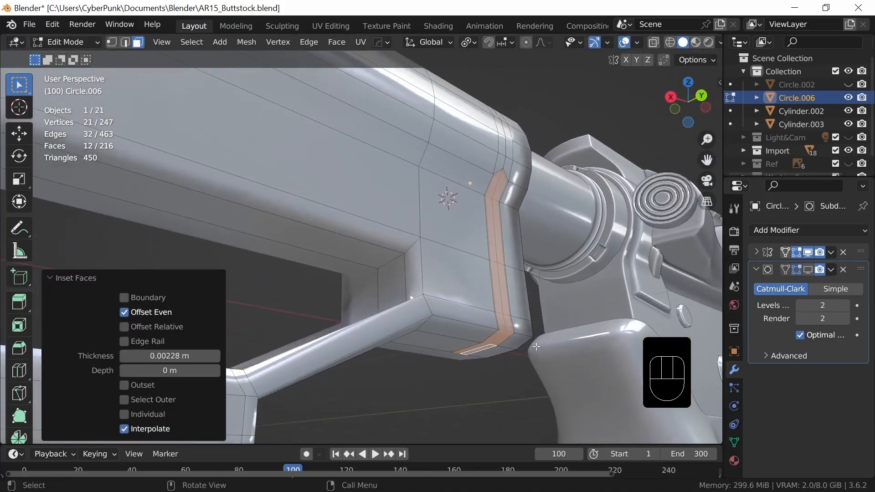
key(e)
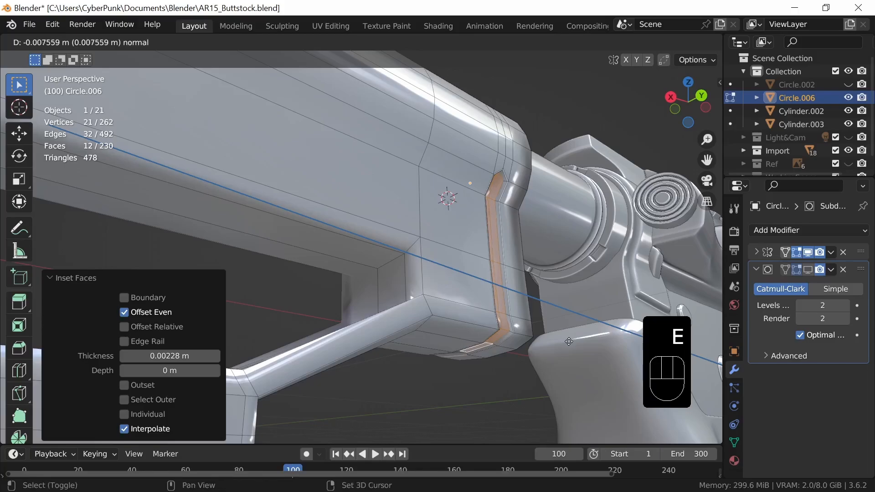
click(569, 342)
Step: Return to Object Mode and turn the Subdivision viewport display back on to check the smoothed groove
key(Tab)
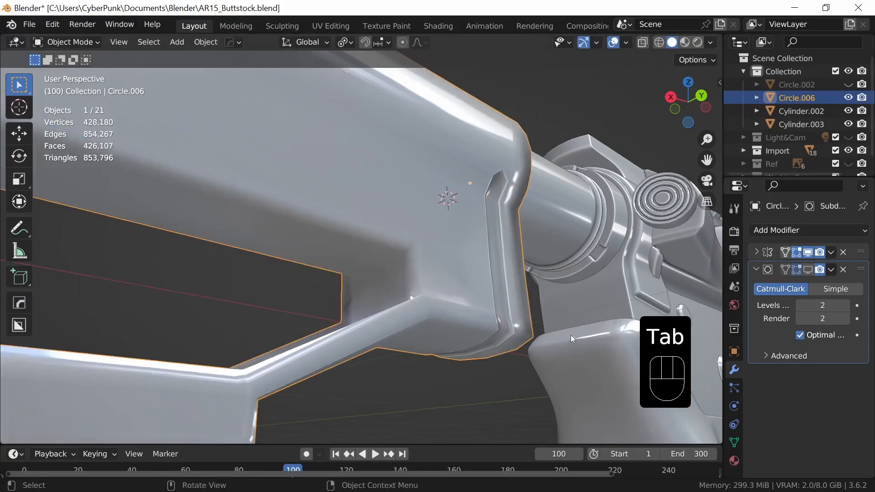
middle_drag(571, 335, 565, 274)
click(808, 270)
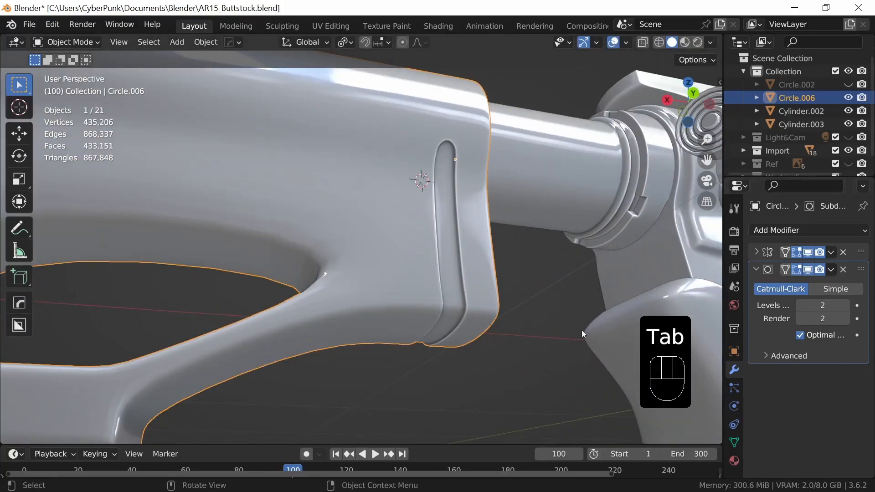
ctrl+middle_drag(581, 330, 411, 315)
Step: Add a centered vertical edge loop between the groove and the lower opening, and bevel it 0.0502 m wide with 2 segments
key(Tab)
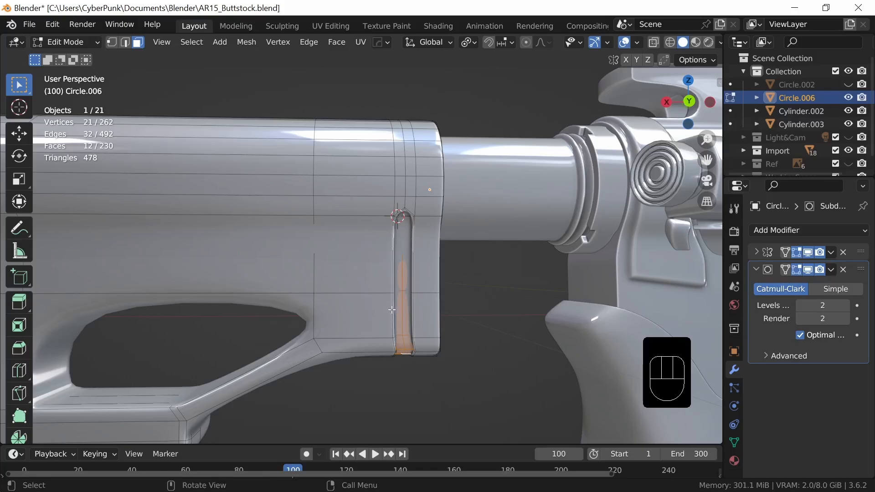
middle_drag(392, 310, 377, 302)
key(ctrl+r)
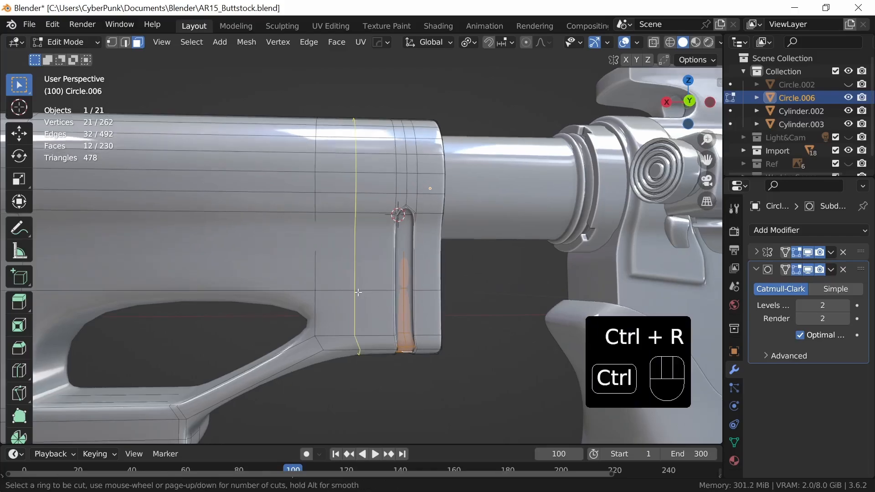
click(356, 291)
right_click(360, 289)
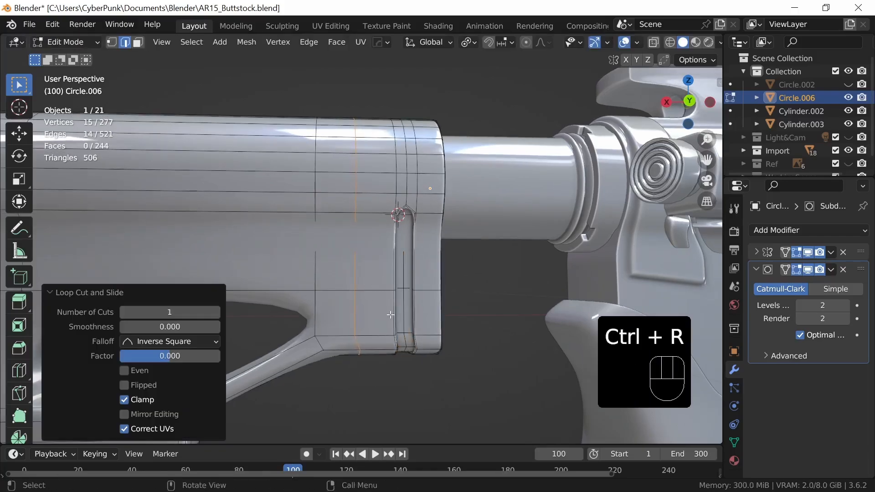
key(ctrl+b)
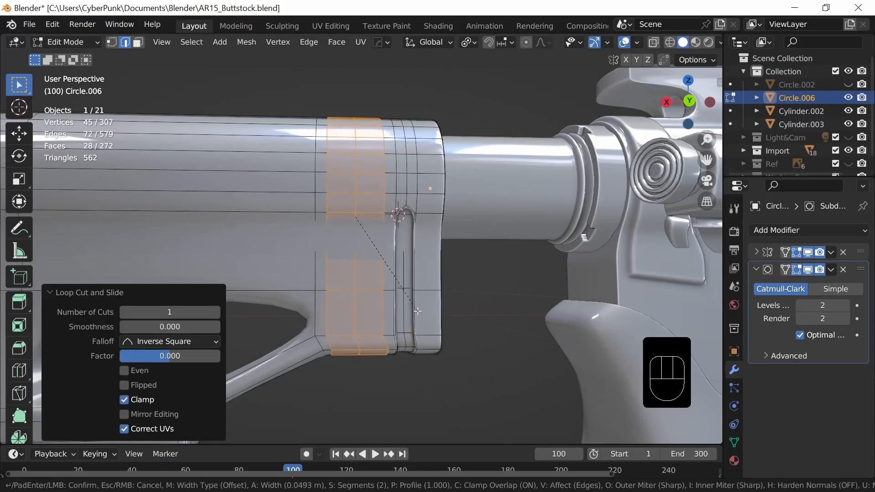
key(shift)
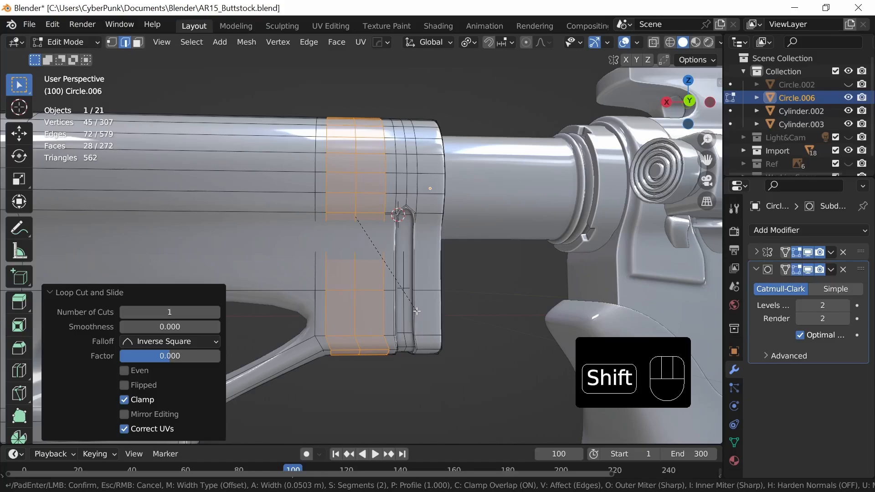
click(416, 311)
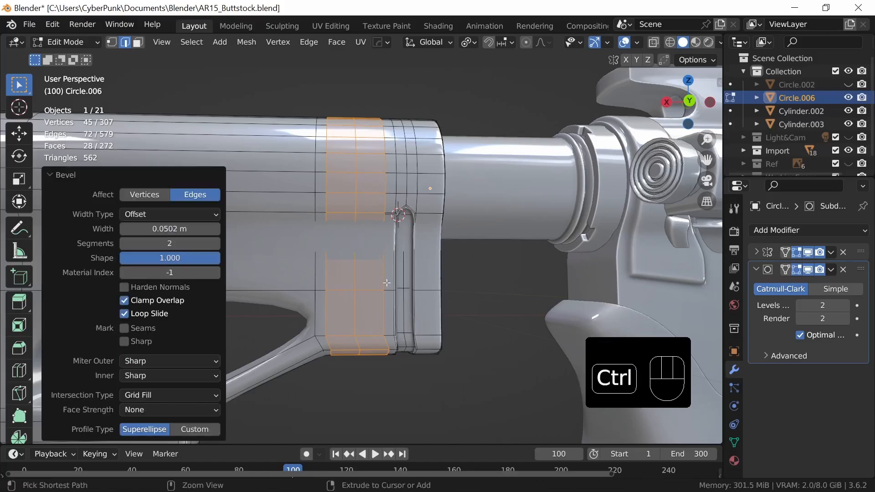
Step: Add a centered horizontal edge loop across the lower side of the stock's front section
shift+middle_drag(396, 360, 427, 300)
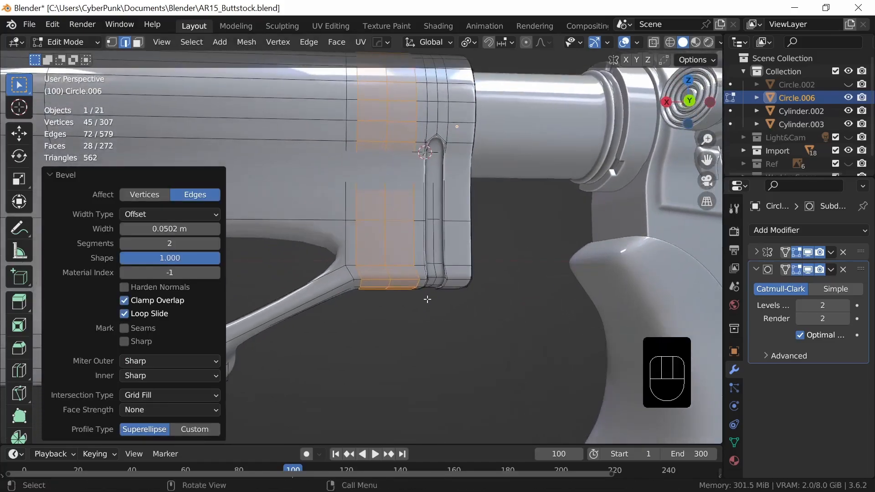
key(ctrl)
key(ctrl)
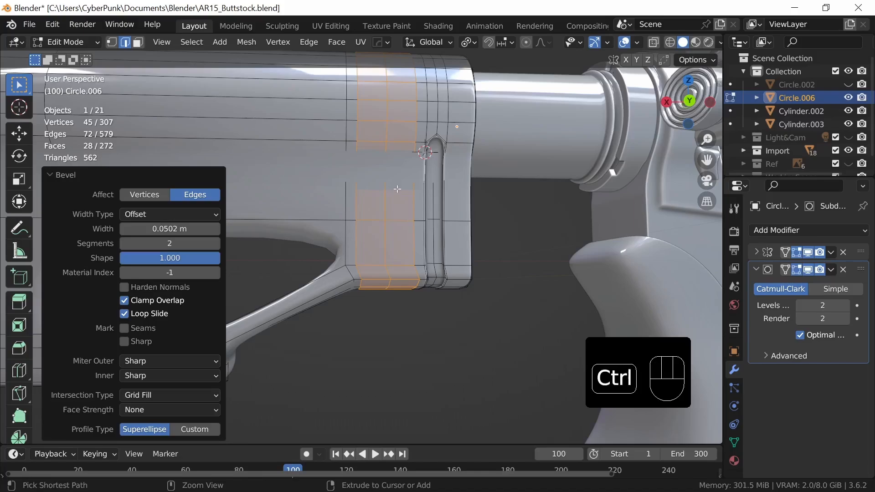
key(ctrl+r)
click(403, 243)
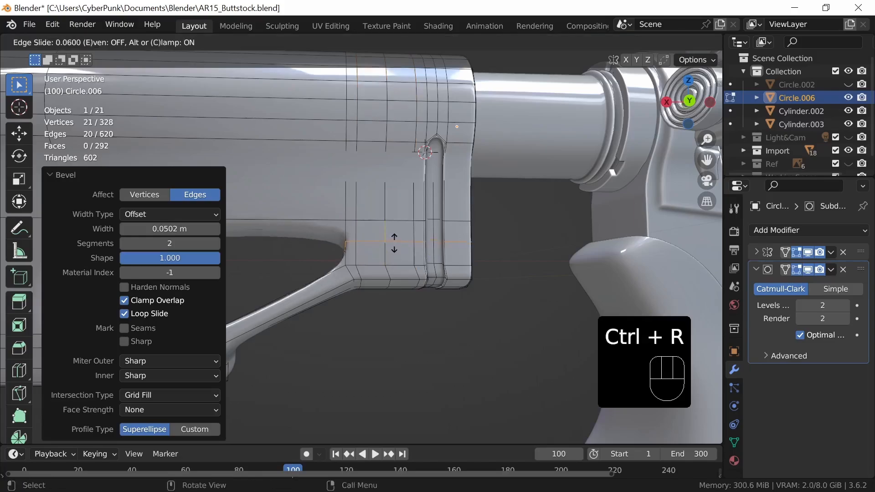
right_click(409, 242)
Step: Select the two-by-two block of side faces between the groove and the opening and shape it into a circle with LoopTools
key(3)
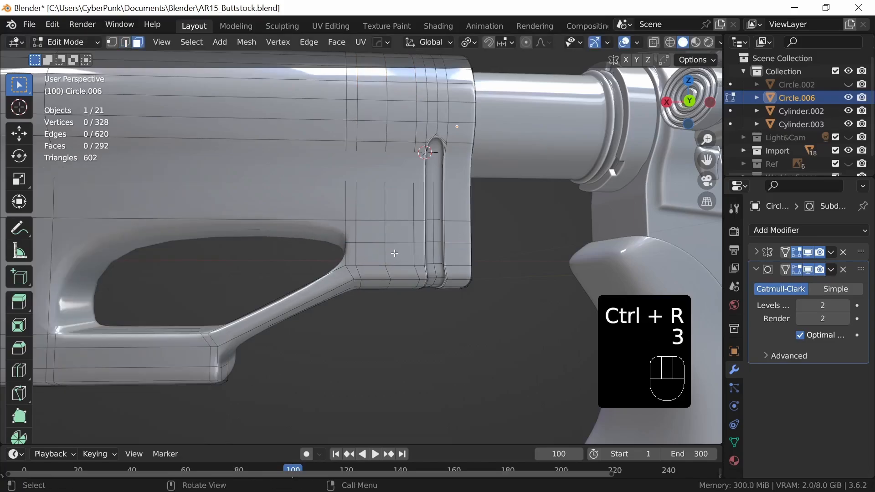
drag(356, 221, 385, 241)
ctrl+shift+click(400, 252)
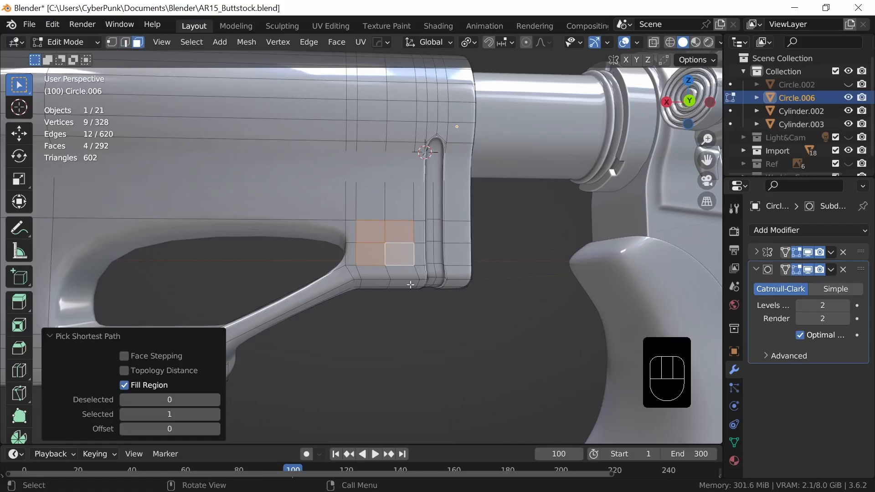
middle_drag(410, 285, 438, 278)
right_click(434, 276)
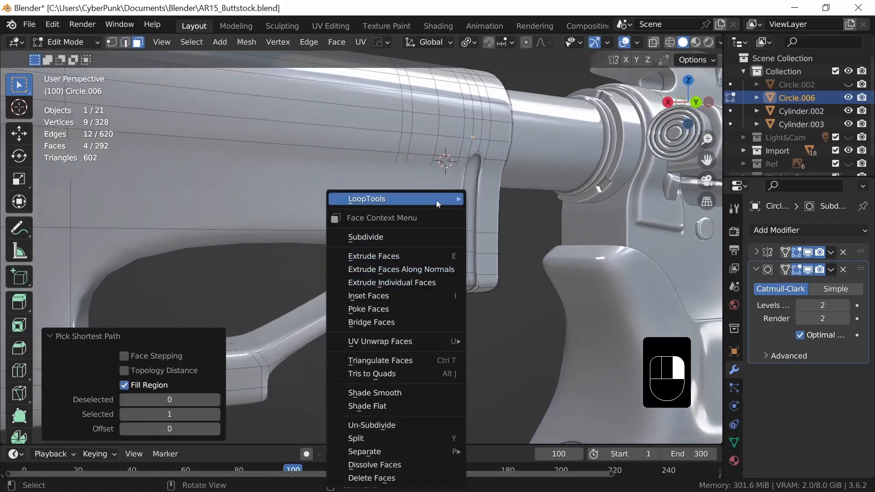
mouse_move(437, 202)
click(510, 212)
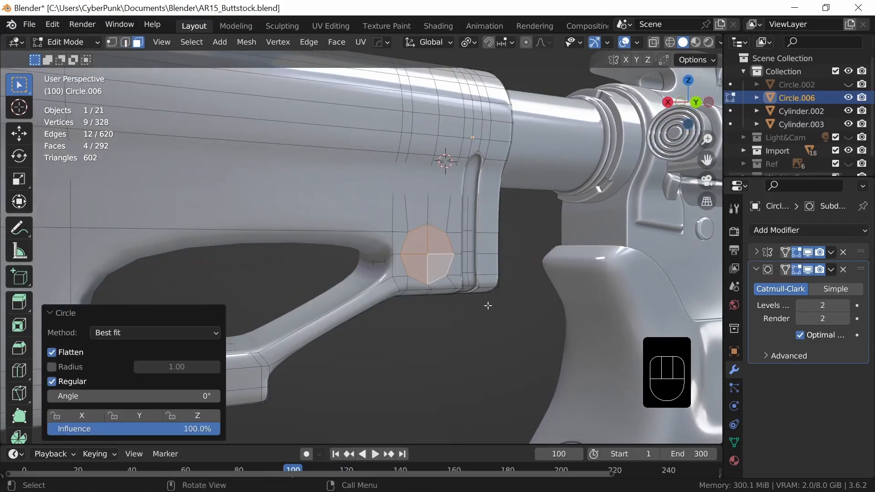
Step: Inset the circular faces 0.002167 m and extrude them inward to start a round recess
key(i)
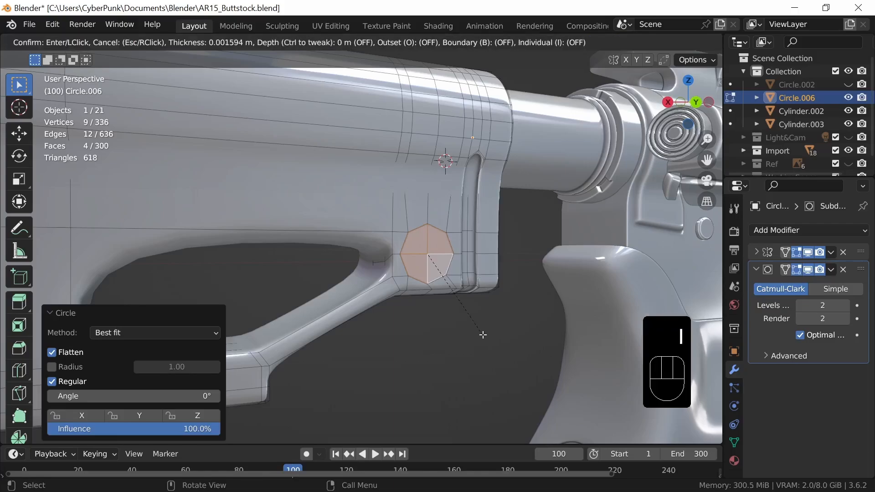
key(shift)
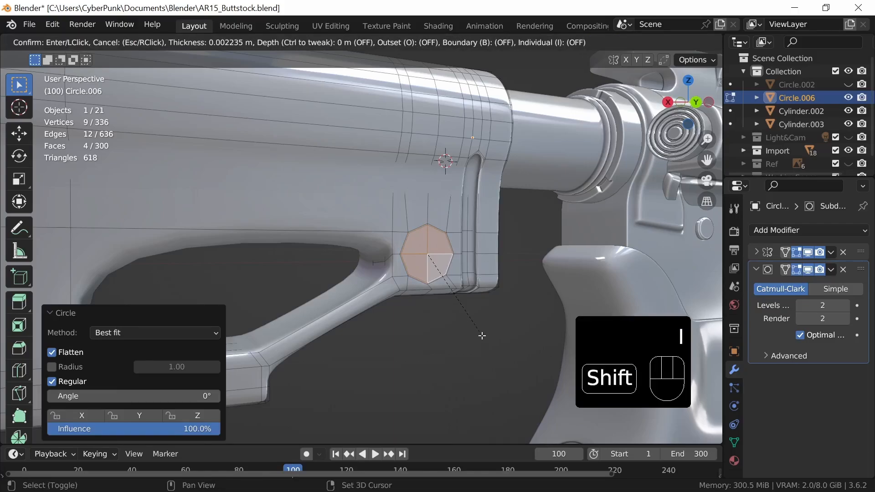
click(475, 345)
ctrl+middle_drag(474, 346, 510, 334)
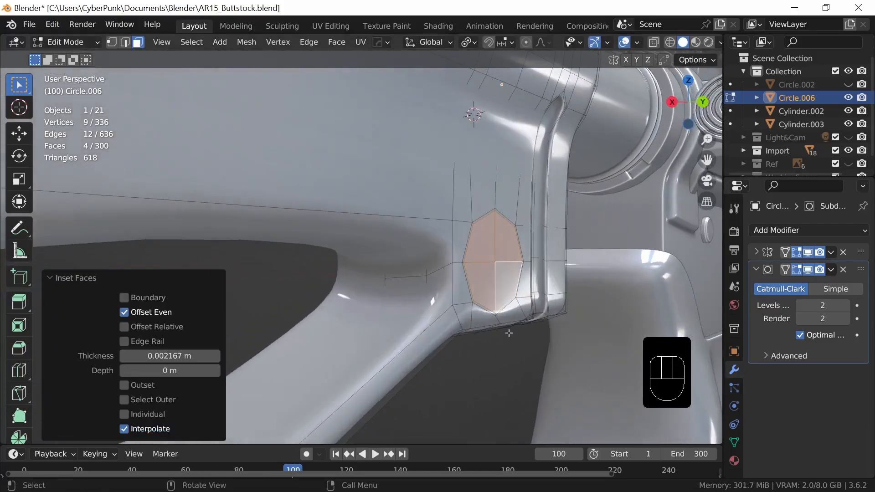
key(e)
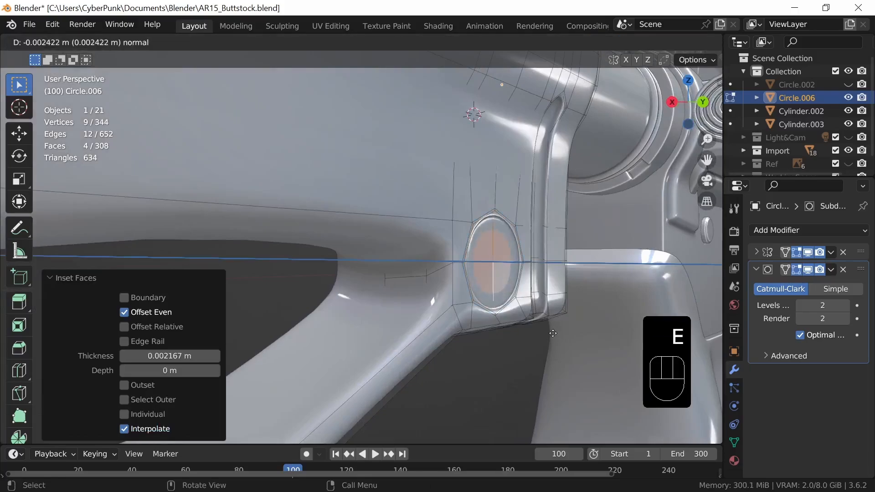
Step: Extrude the round hole's four inner faces inward about 0.011 m and inset them by about 0.0063 m
click(545, 335)
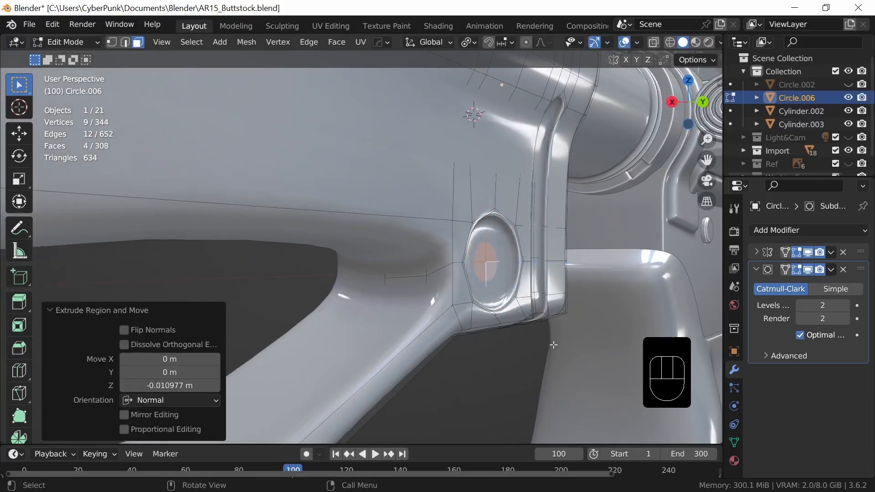
key(i)
click(546, 341)
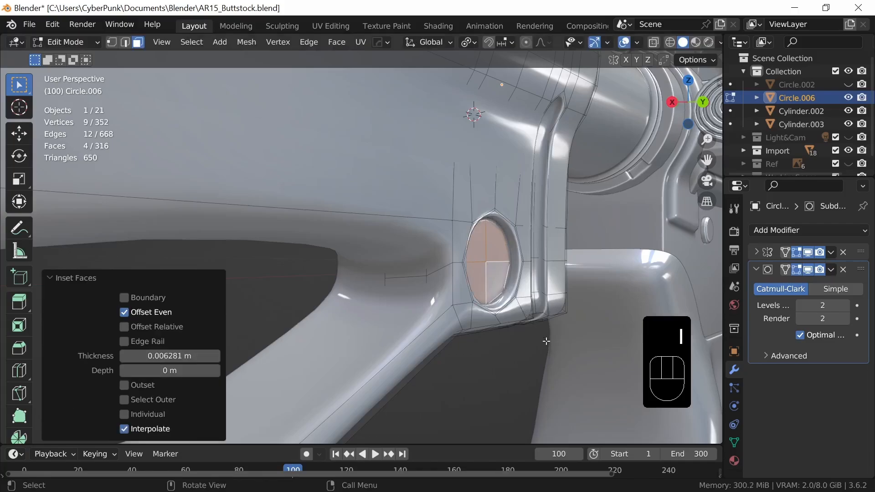
Step: Extrude the inset round faces outward about 0.037 m to form a protruding button
key(e)
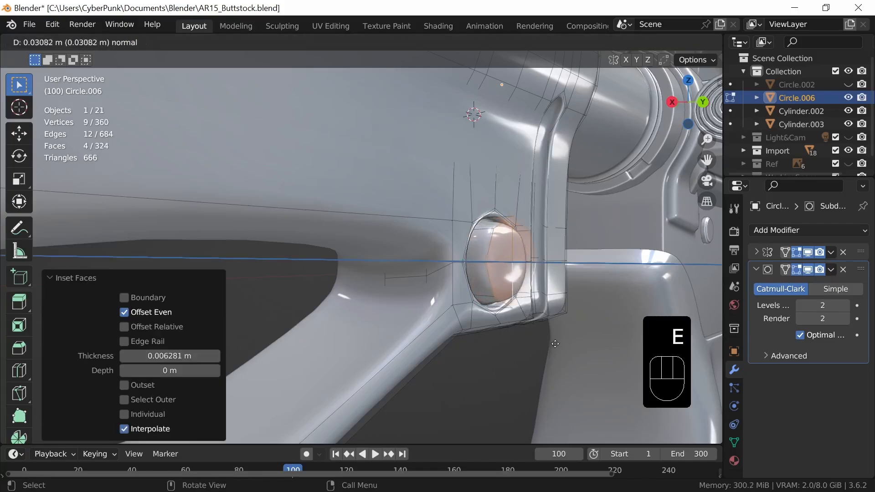
click(557, 351)
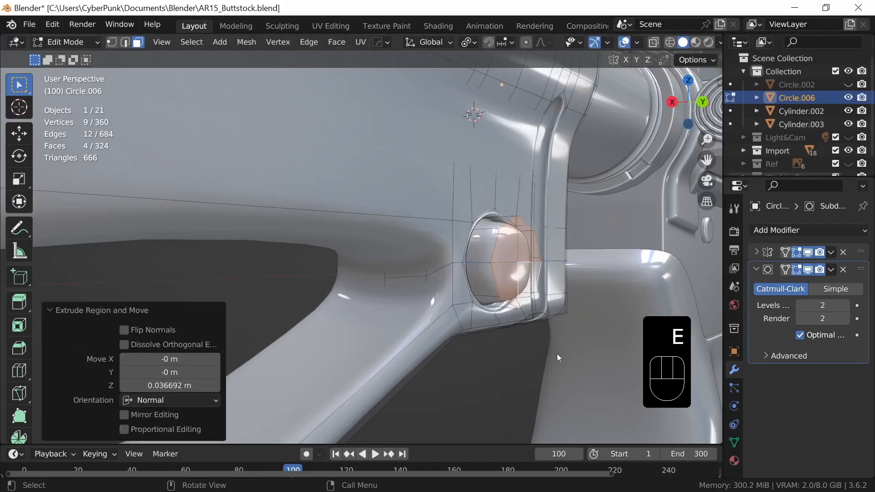
mouse_move(557, 354)
middle_down()
mouse_move(538, 352)
mouse_move(565, 349)
mouse_move(557, 345)
middle_up()
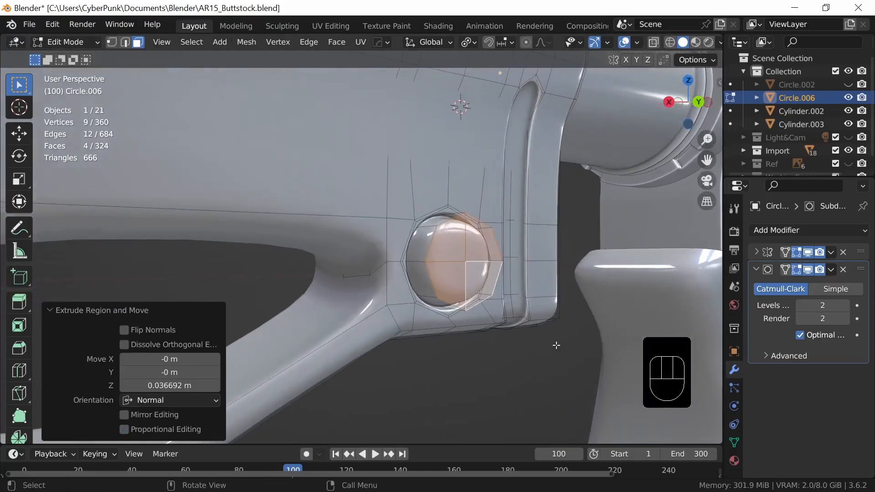
Step: Inset the button's end faces by about 0.0073 m and extrude them inward about 0.033 m to hollow it
key(i)
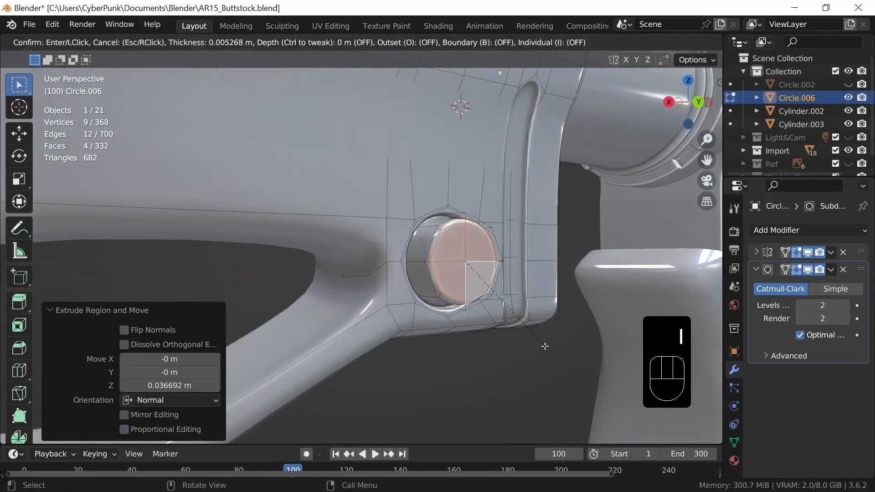
click(543, 346)
key(e)
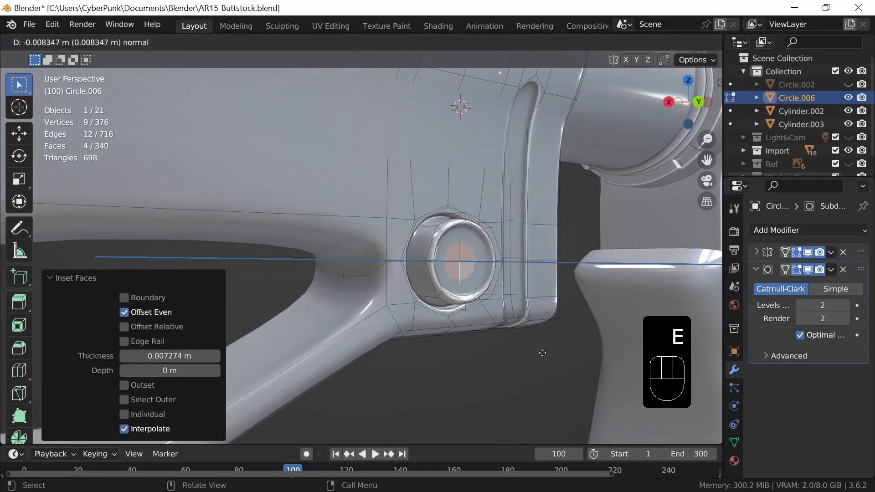
click(528, 350)
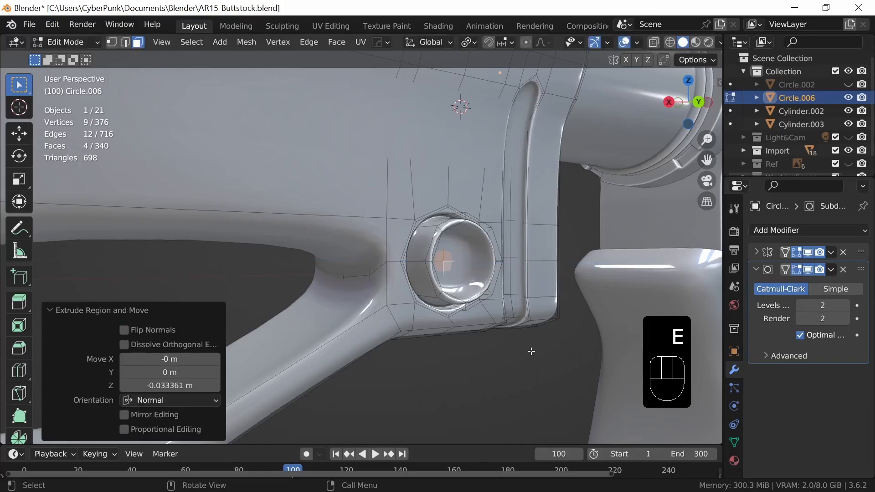
Step: Add a centred loop cut around the button's rim, bevel it by about 0.0028 m, and inspect the result in Object Mode
middle_drag(512, 350, 476, 318)
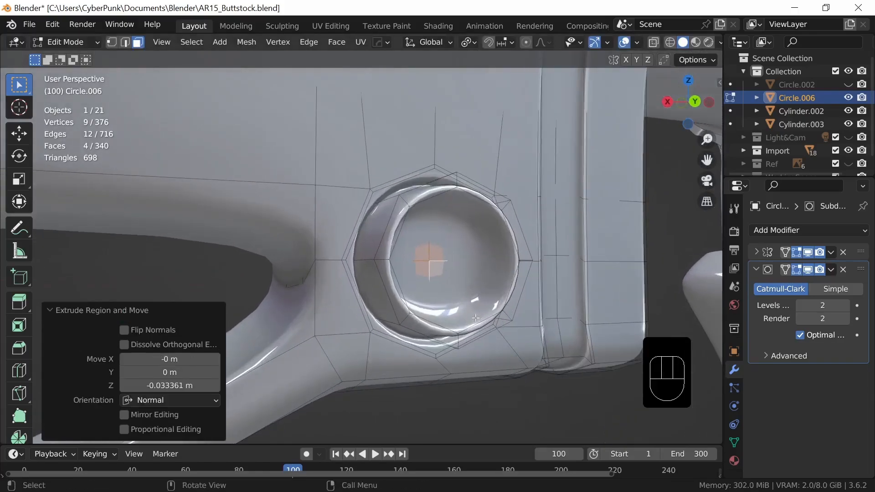
key(ctrl+r)
click(385, 263)
right_click(431, 291)
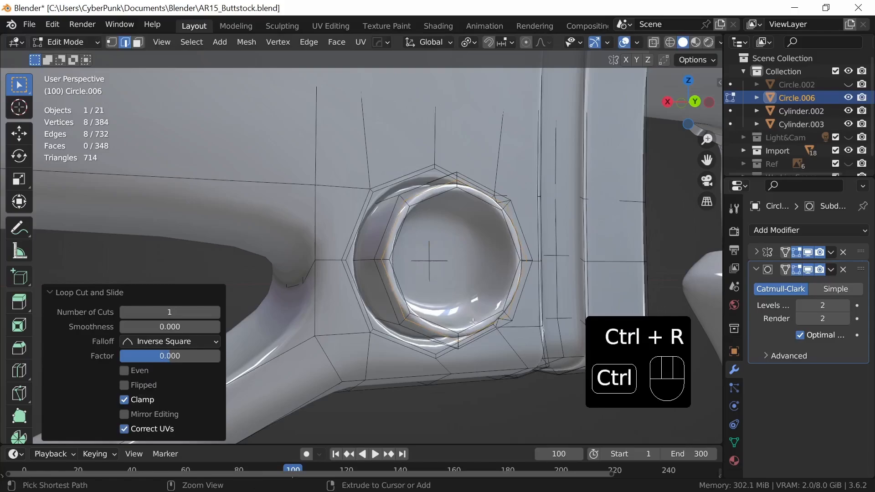
key(ctrl+b)
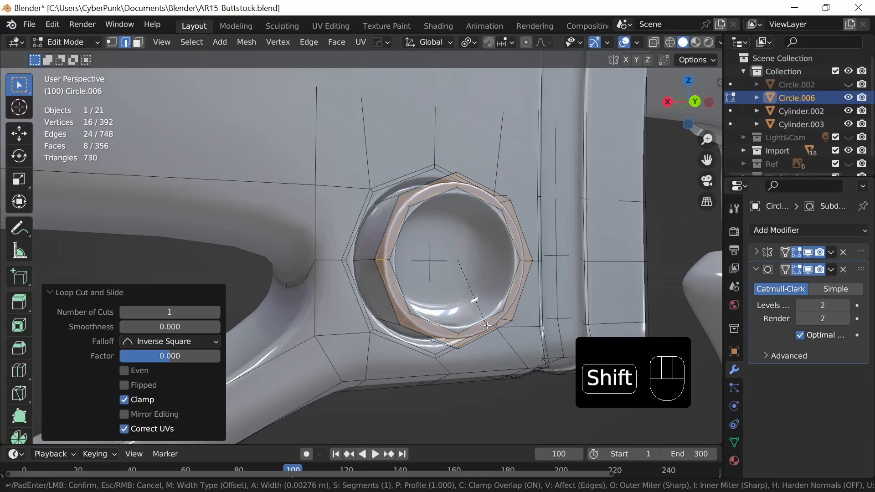
shift+click(487, 324)
ctrl+middle_drag(487, 324, 498, 357)
key(Tab)
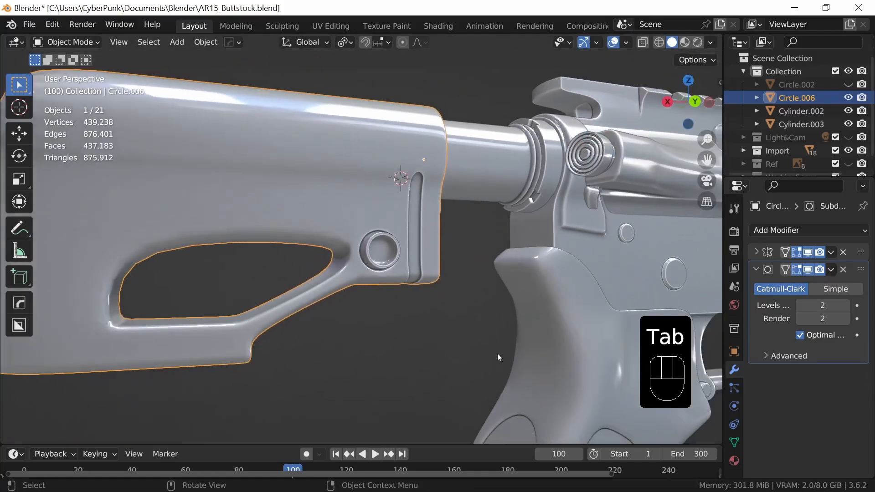
middle_drag(424, 323, 587, 318)
Step: Add one centred vertical loop cut across the middle of the buttstock's long upper body in Edit Mode
key(Tab)
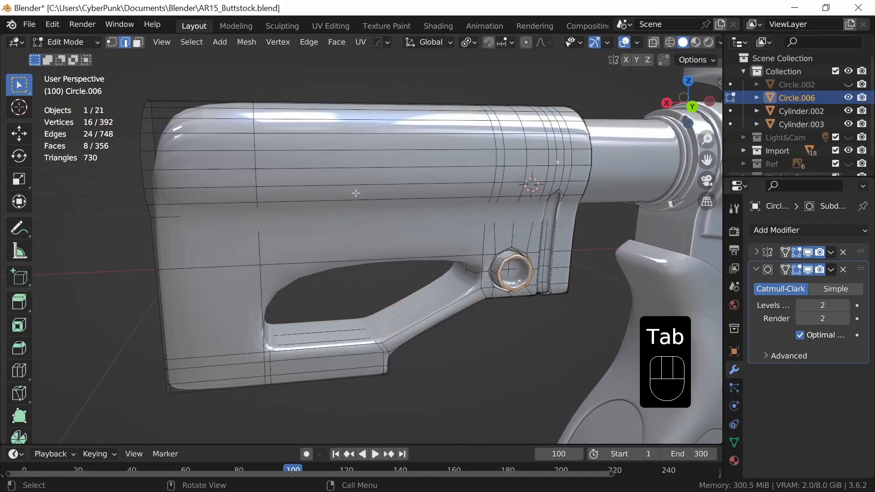
key(ctrl+r)
click(381, 180)
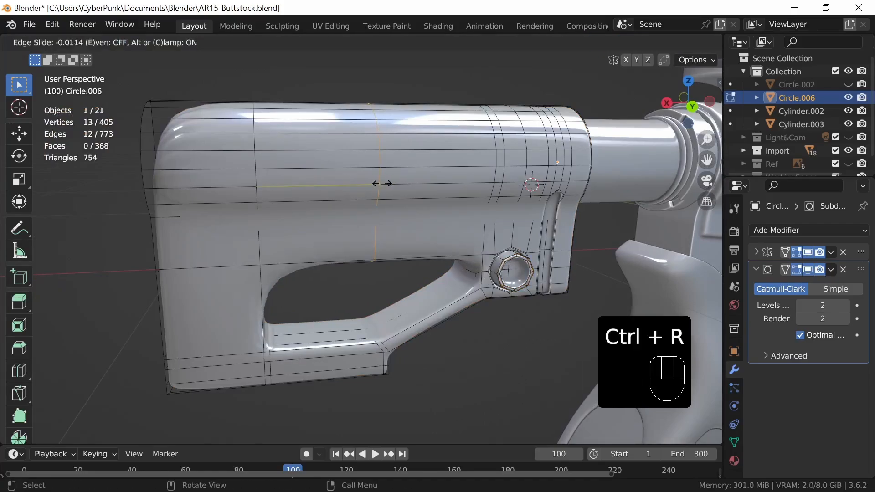
right_click(385, 191)
Step: Select the filled region of faces along the side of the stock's upper tube up to its front end, hiding the subdivision preview meanwhile
middle_drag(473, 287, 447, 296)
key(1)
key(3)
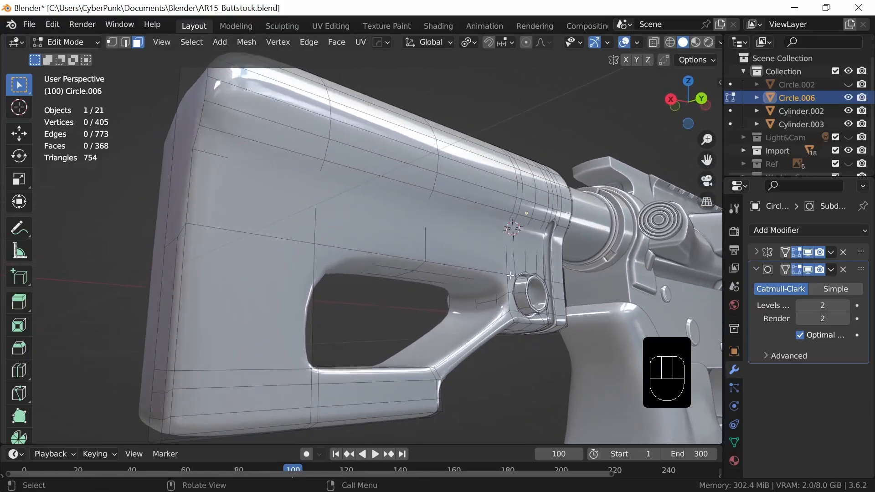
click(808, 270)
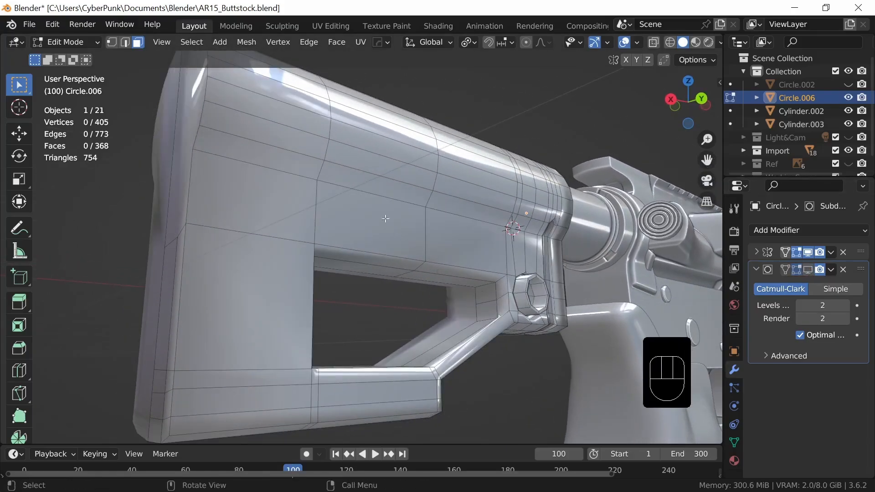
middle_drag(559, 277, 516, 277)
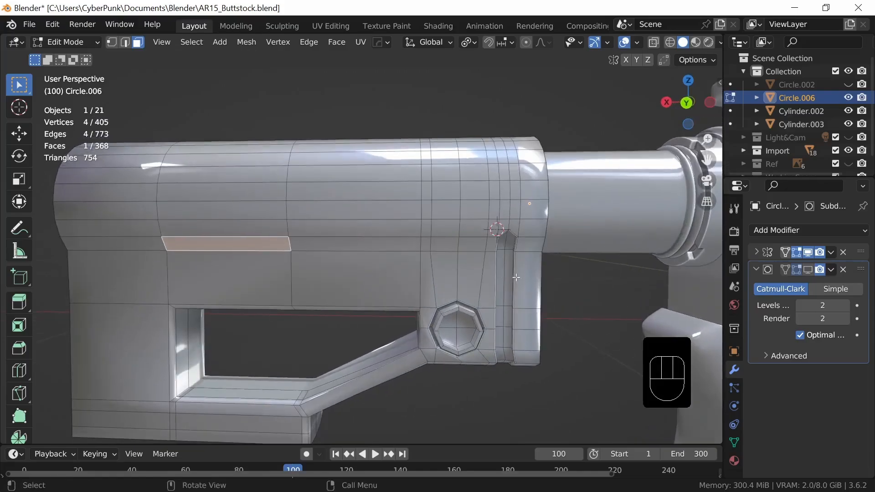
ctrl+shift+click(535, 192)
middle_drag(461, 305, 511, 285)
click(807, 270)
Step: Try extruding the selected upper side faces outward about 0.04 m, check the shape in Object Mode, and undo the extrusion
key(e)
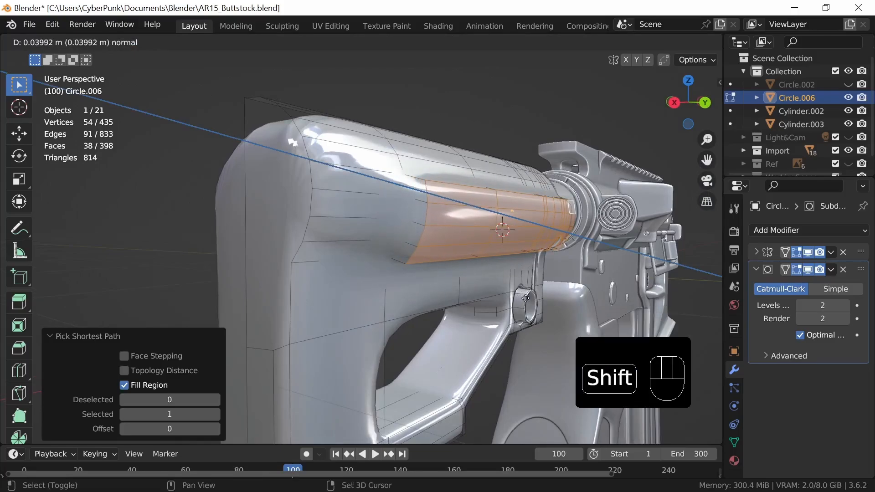
click(524, 299)
key(Tab)
middle_drag(524, 299, 502, 297)
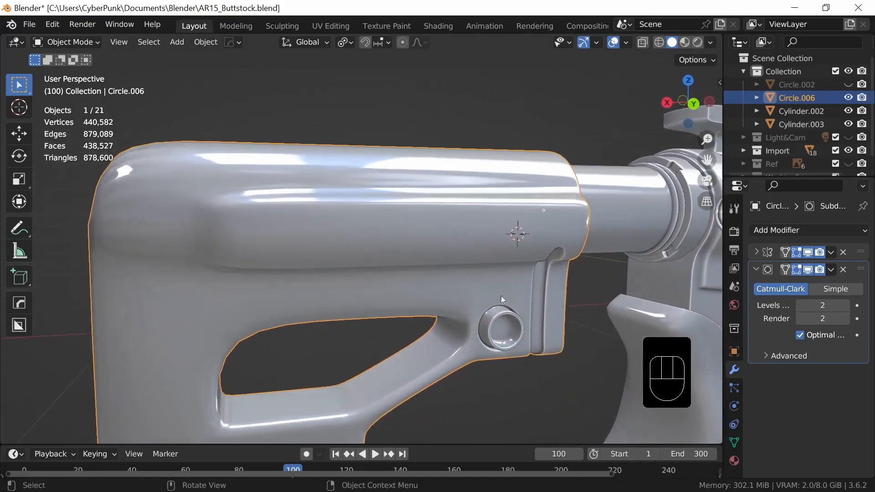
key(ctrl+z)
key(ctrl+z)
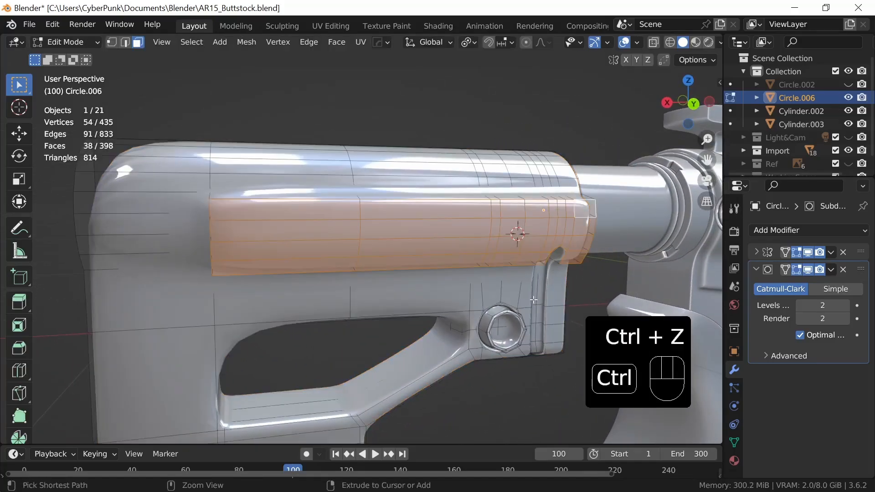
Step: Try insetting the side faces by about 0.0023 m and extruding them outward about 0.054 m, and undo both operations
key(i)
click(513, 314)
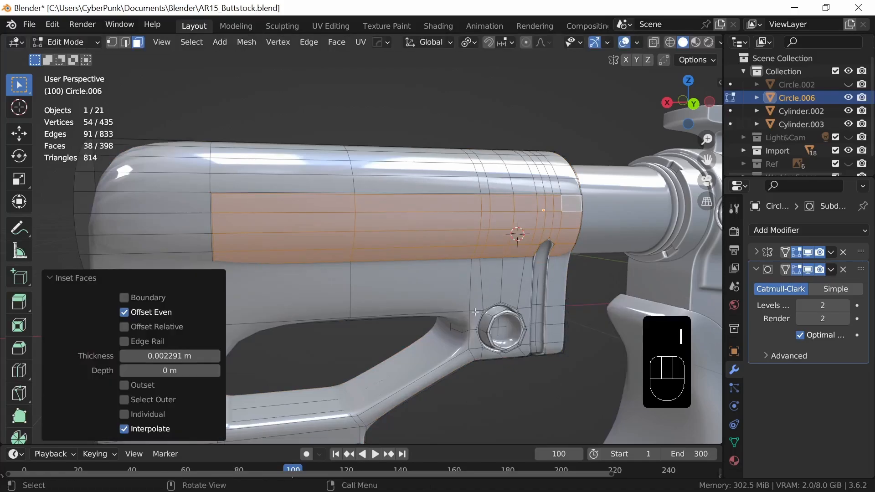
middle_drag(513, 314, 541, 311)
key(e)
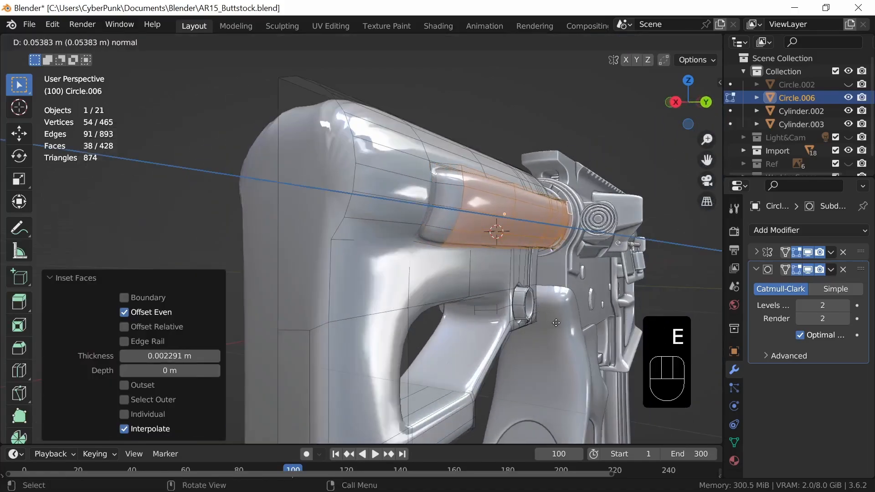
click(556, 322)
key(Tab)
middle_drag(590, 311, 551, 308)
key(ctrl+z)
key(ctrl+z)
key(ctrl+z)
Step: Extrude the selected upper side faces outward about 0.03 m along their normal
key(e)
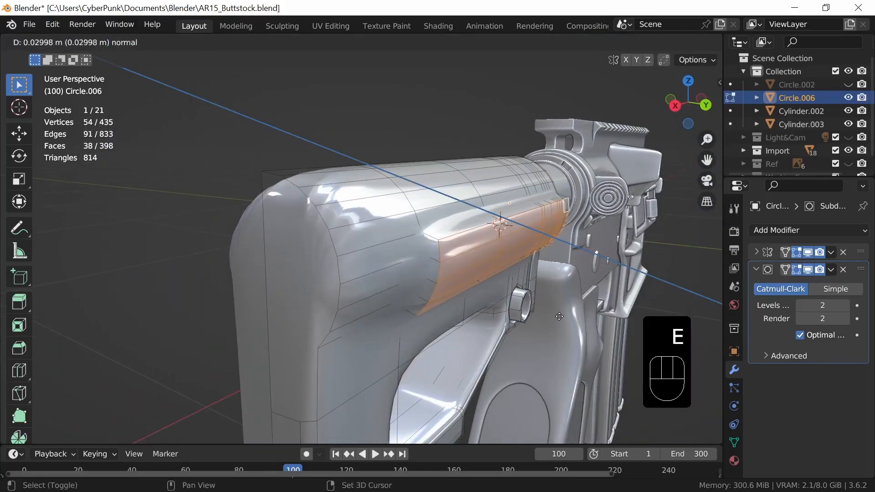
key(shift)
click(560, 317)
middle_drag(560, 318, 520, 321)
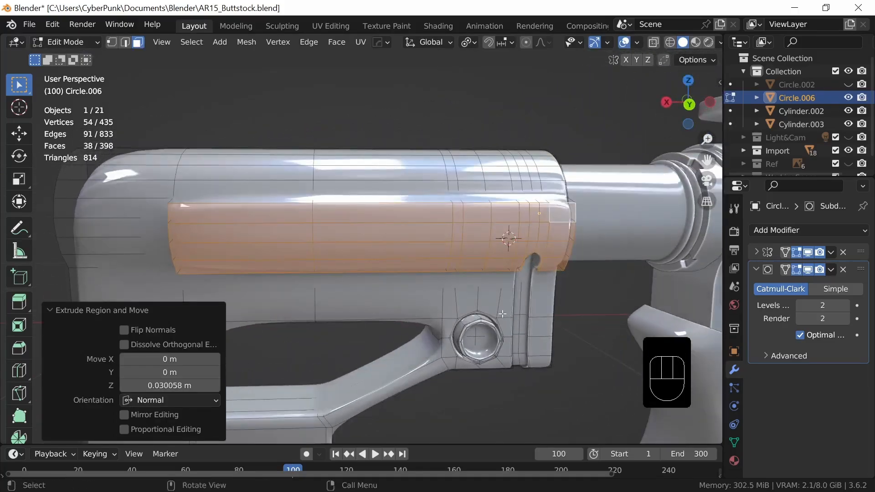
Step: Hide the subdivision preview and edge-slide the upper five vertices of the middle loop rearward by a factor of about -0.082
key(1)
shift+middle_drag(470, 297, 516, 335)
click(808, 271)
click(417, 257)
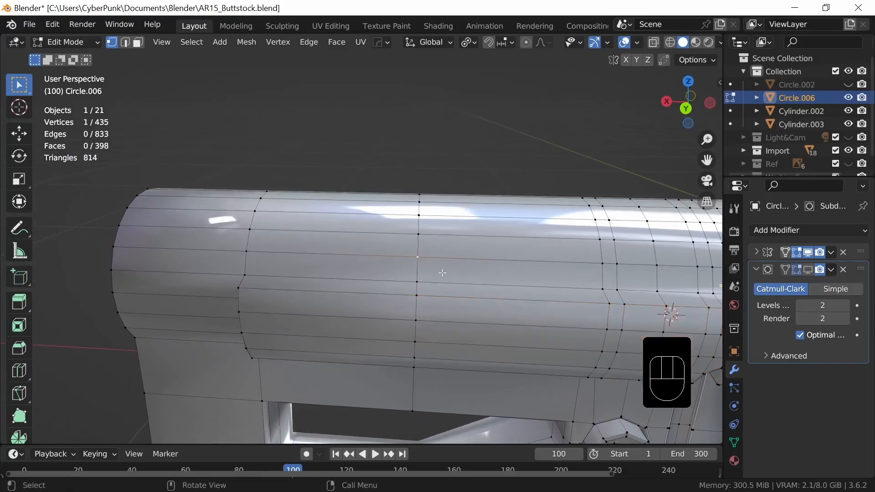
ctrl+click(427, 199)
middle_drag(426, 199, 447, 283)
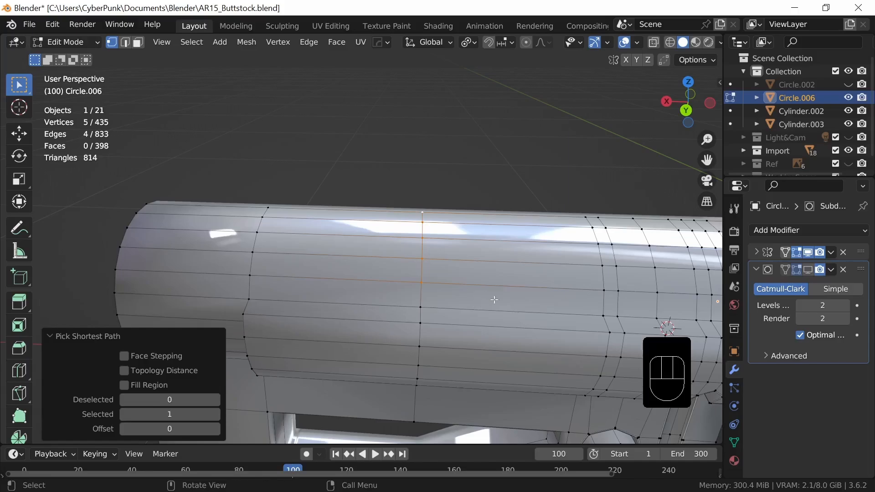
key(g)
key(g)
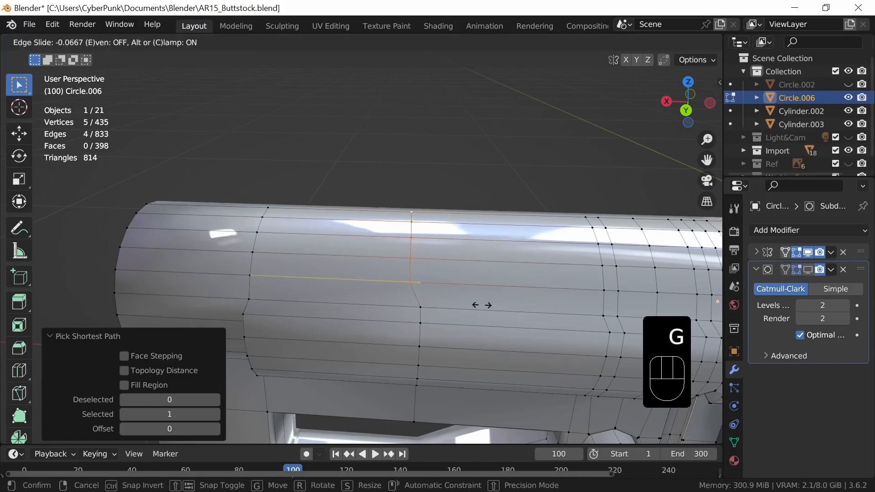
shift+click(476, 306)
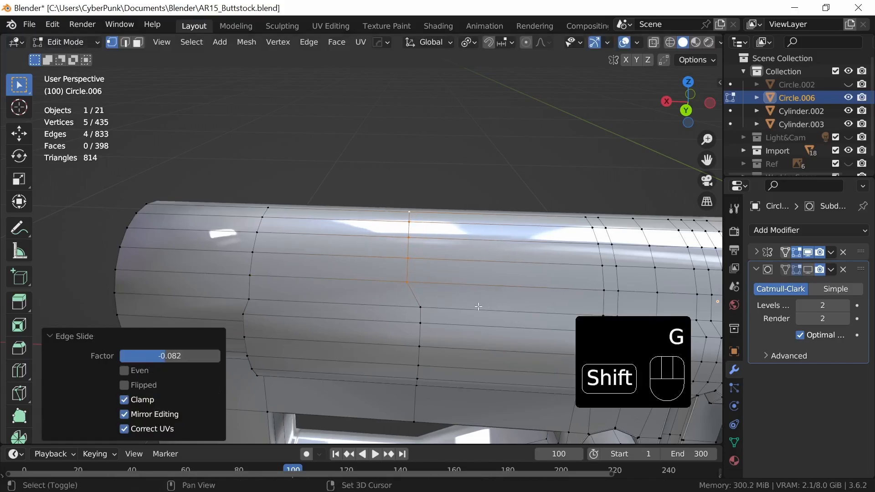
Step: Select the path of nine lower vertices on the middle loop and edge-slide it forward by a factor of about 0.043
click(421, 324)
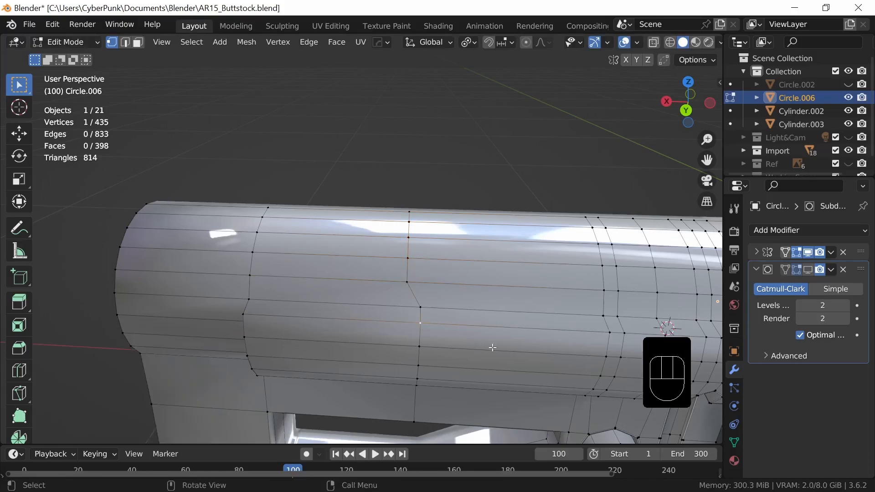
middle_drag(492, 348, 494, 330)
ctrl+click(432, 262)
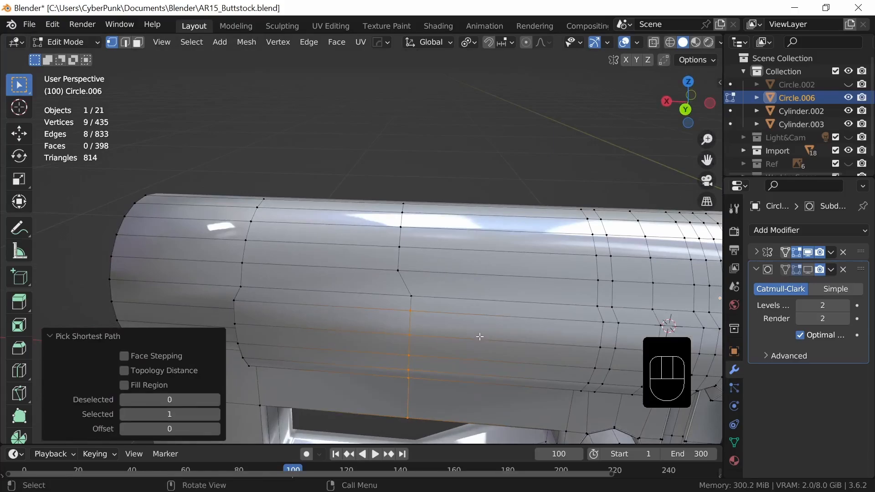
key(g)
key(g)
key(shift)
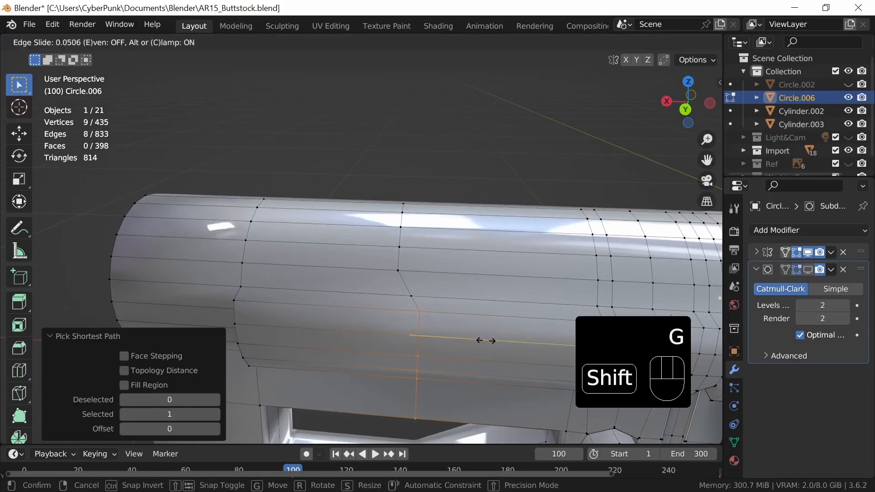
click(473, 341)
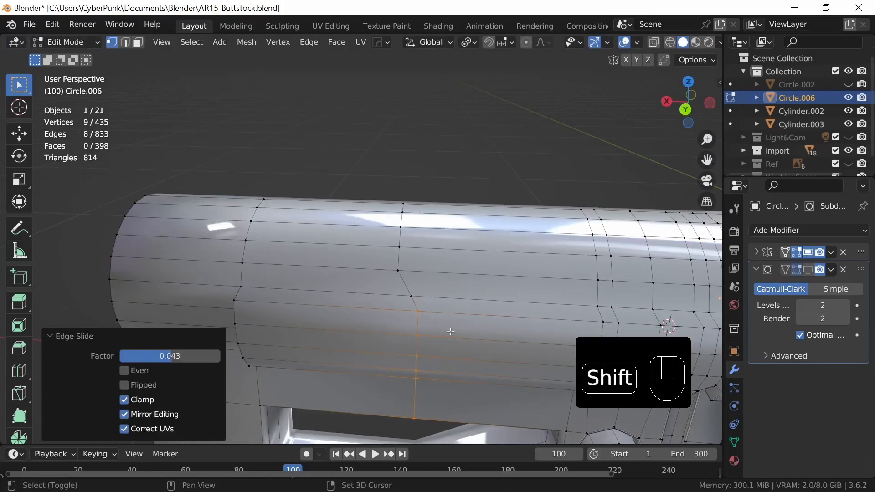
Step: Deselect the top vertex of the lower path and edge-slide the remaining eight forward by a factor of about 0.05
shift+click(418, 311)
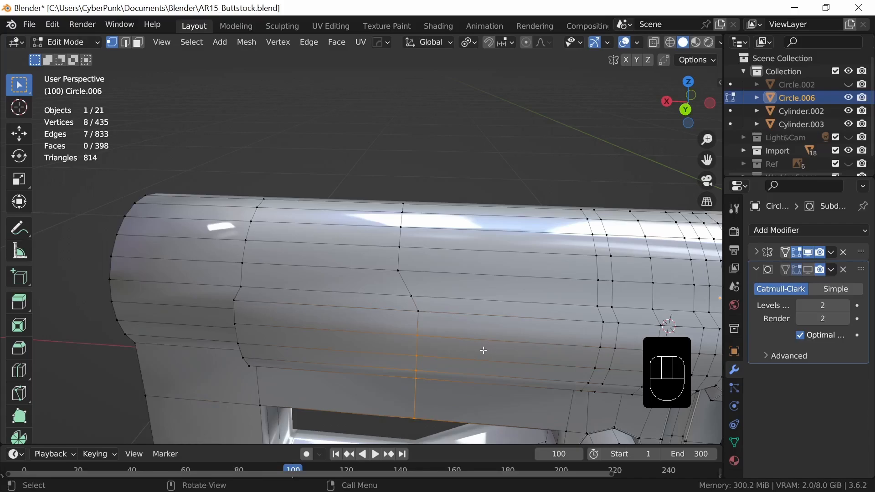
key(g)
key(g)
key(shift)
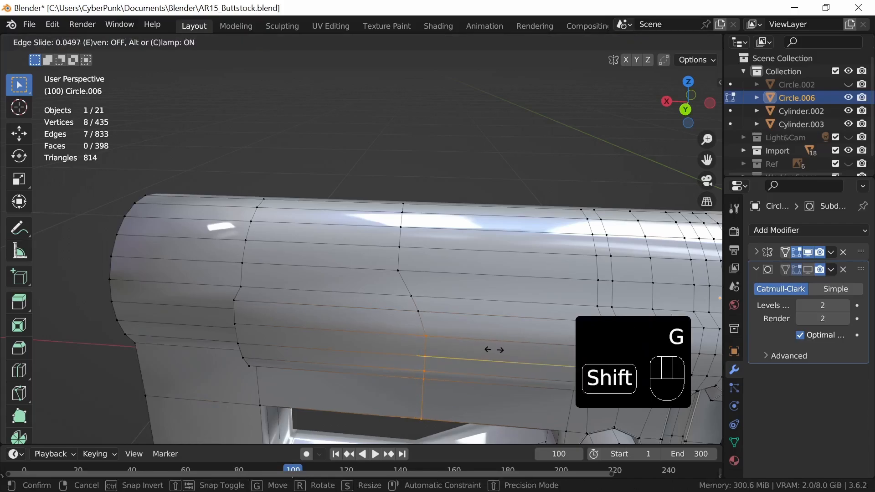
click(493, 350)
Step: Deselect the top vertex of the lower path and edge-slide the remaining seven forward by a factor of about 0.044
middle_drag(493, 350, 500, 329)
shift+click(443, 247)
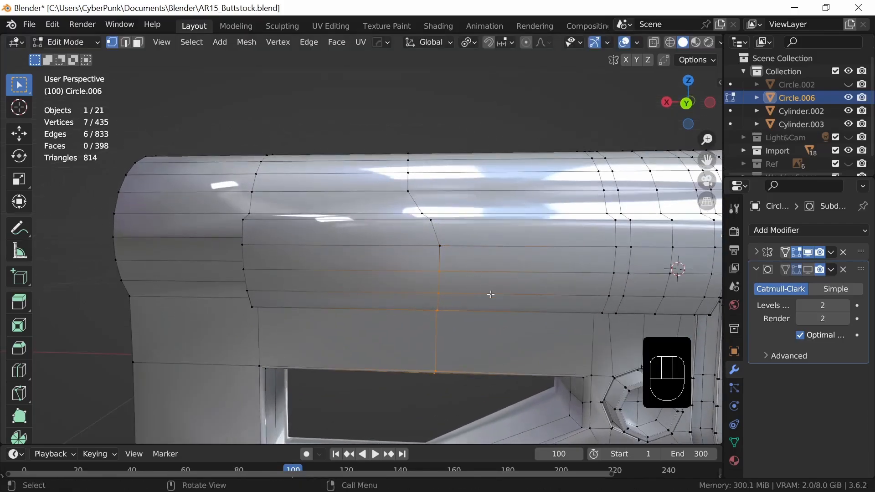
key(g)
key(g)
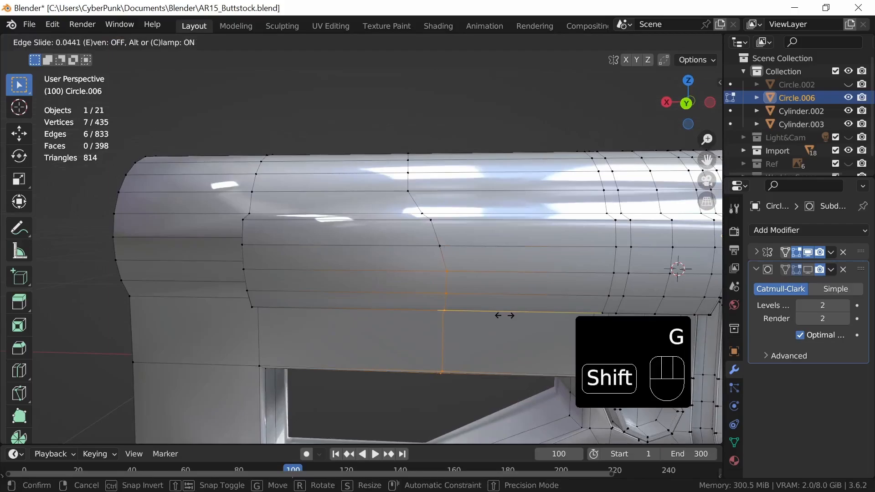
click(506, 315)
Step: Drop the next top vertex from the path and edge-slide the remaining six forward by a factor of about 0.042
shift+click(446, 291)
key(g)
key(g)
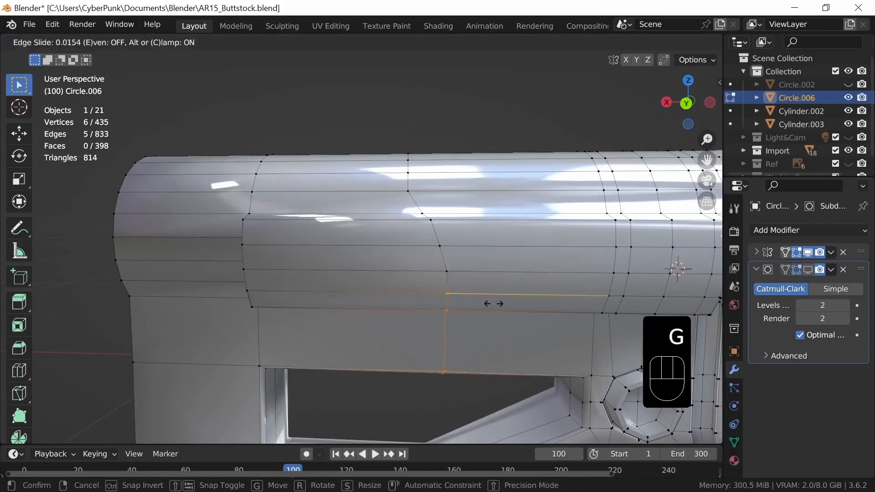
key(shift)
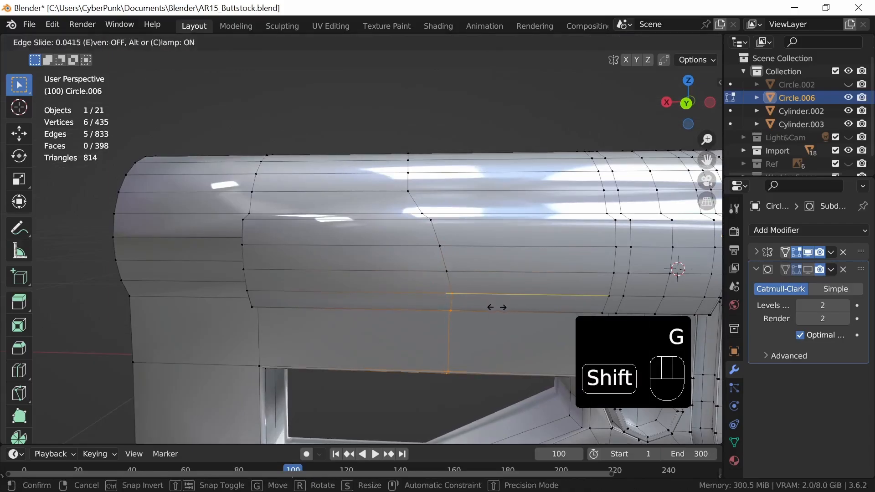
click(497, 307)
Step: Deselect one more top vertex and edge-slide the remaining five forward by a factor of 0.036
shift+click(457, 295)
key(g)
key(g)
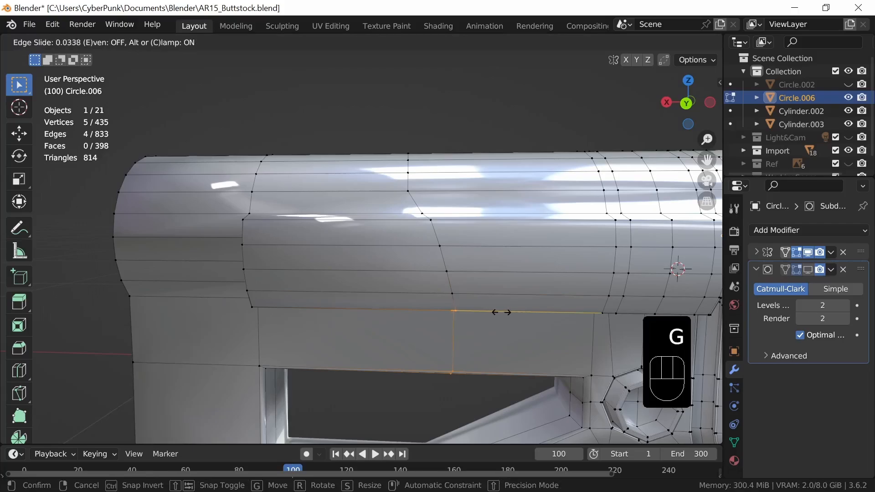
click(501, 313)
middle_drag(504, 313, 498, 332)
ctrl+middle_drag(517, 297, 511, 360)
middle_drag(513, 353, 478, 342)
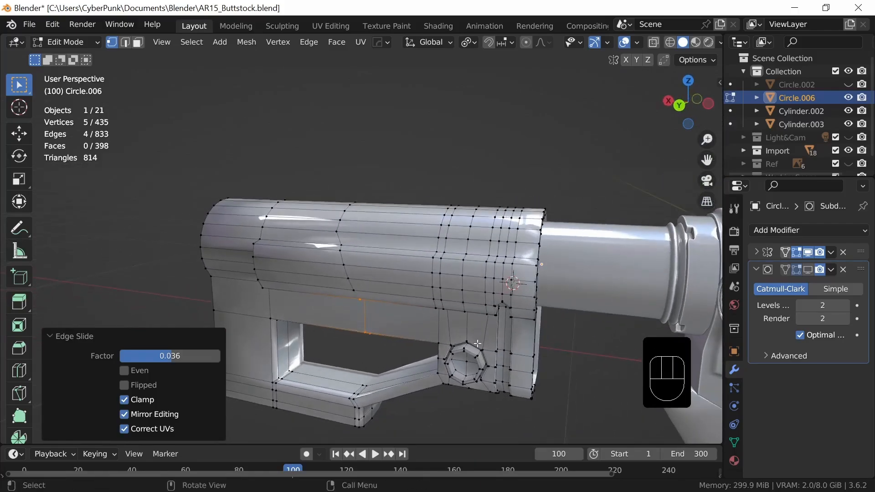
Step: Select the whole slanted middle edge loop and bevel it 0.0882 m wide with three segments
key(2)
scroll(462, 333, up, 2)
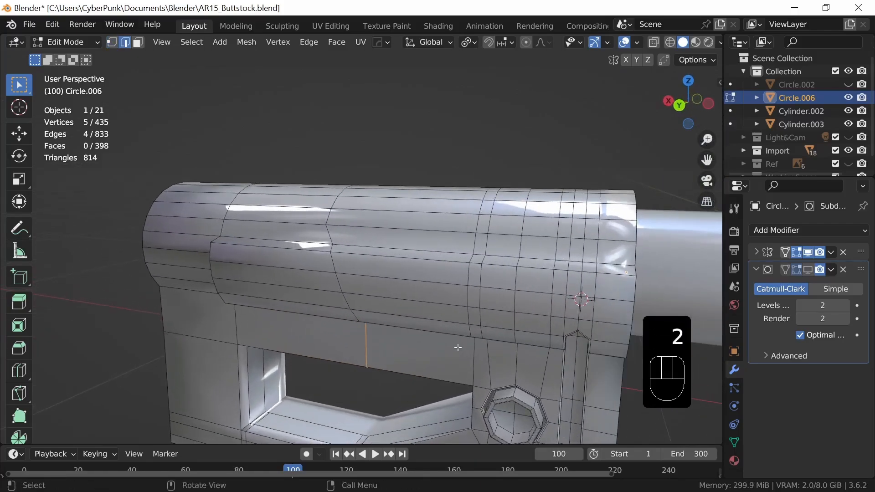
alt+click(344, 292)
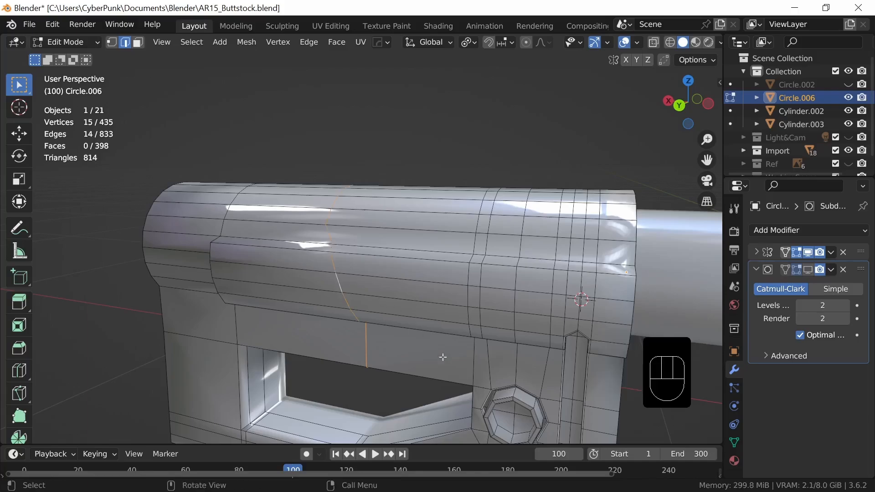
middle_drag(344, 292, 469, 311)
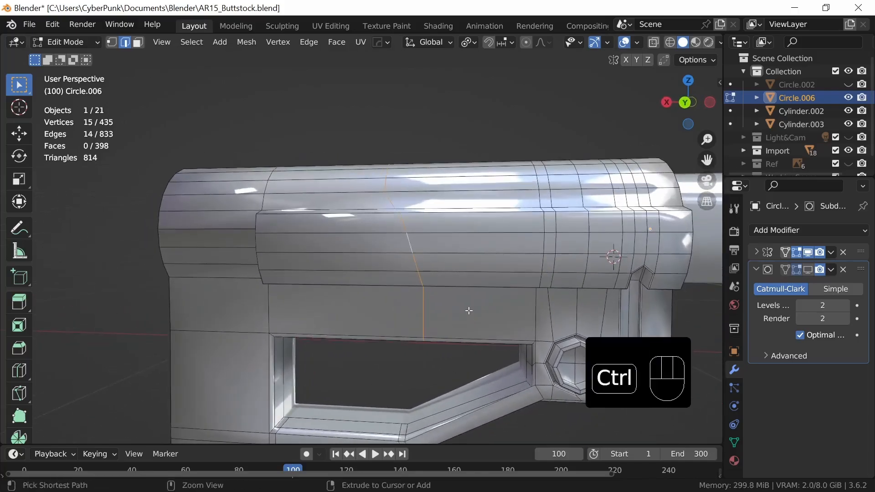
key(ctrl+b)
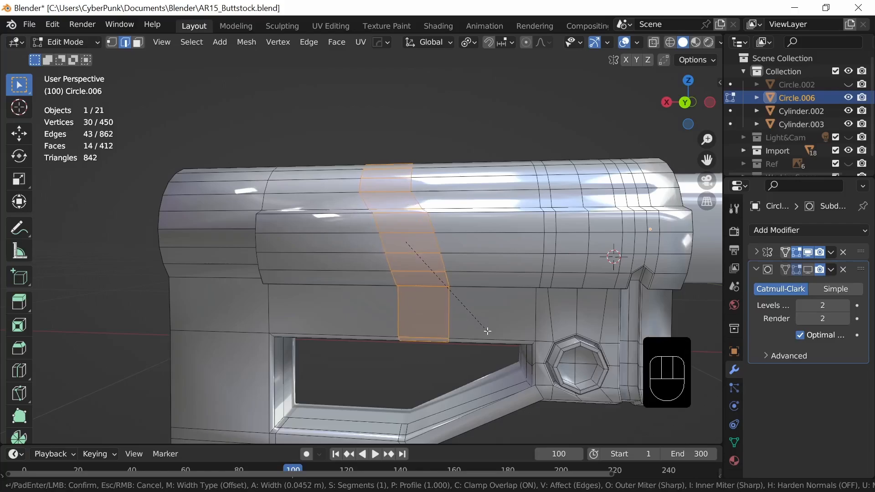
scroll(488, 331, up, 1)
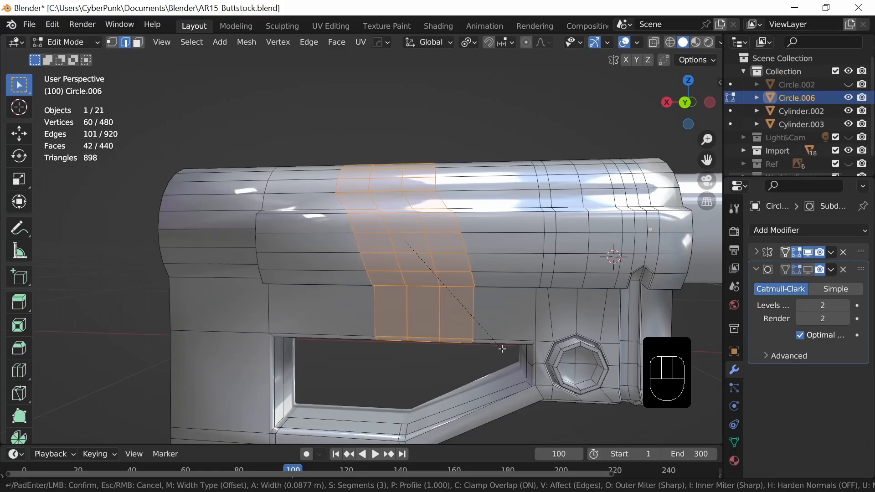
key(shift)
click(502, 349)
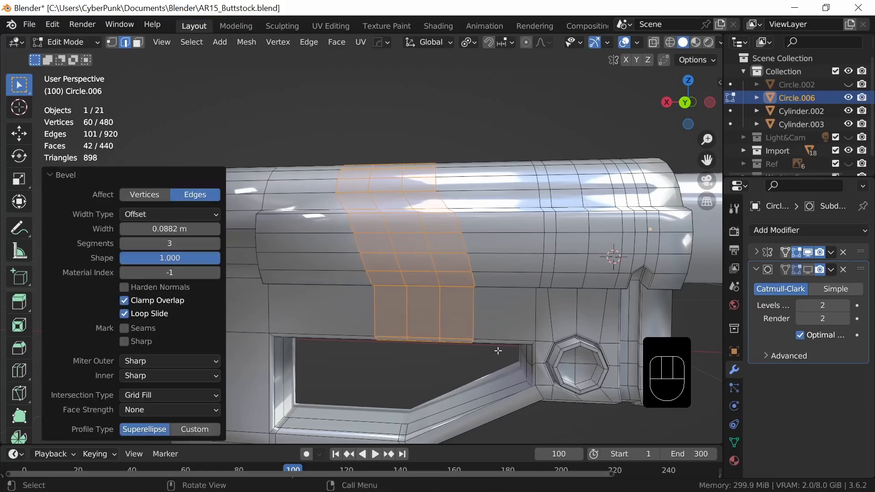
Step: Select only the four parallel slanted edge loops and bevel them 0.0132 m wide with one segment
alt+click(373, 314)
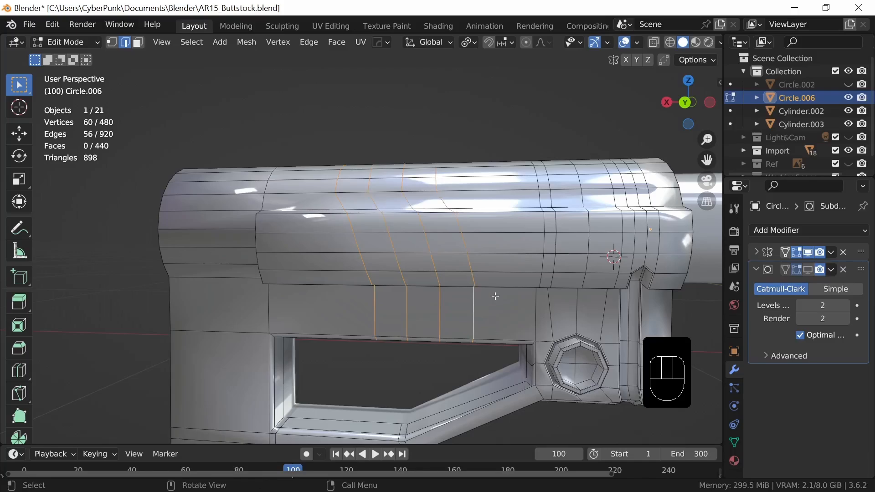
key(ctrl+b)
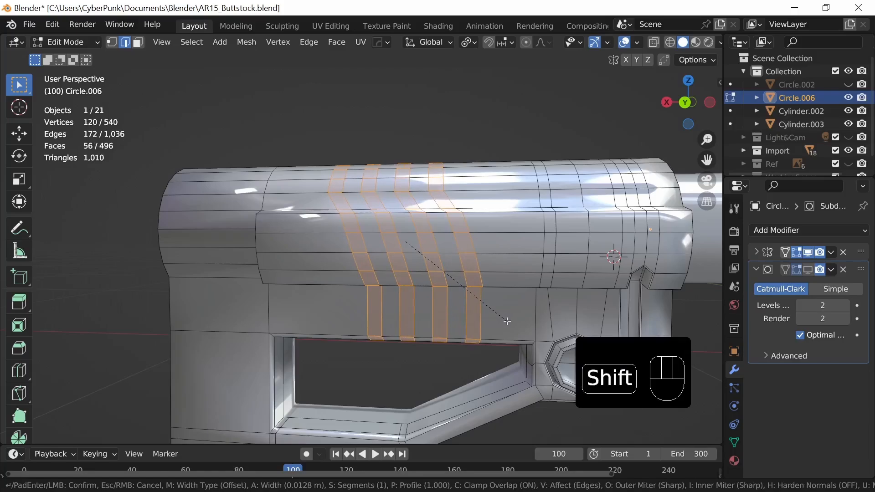
click(508, 323)
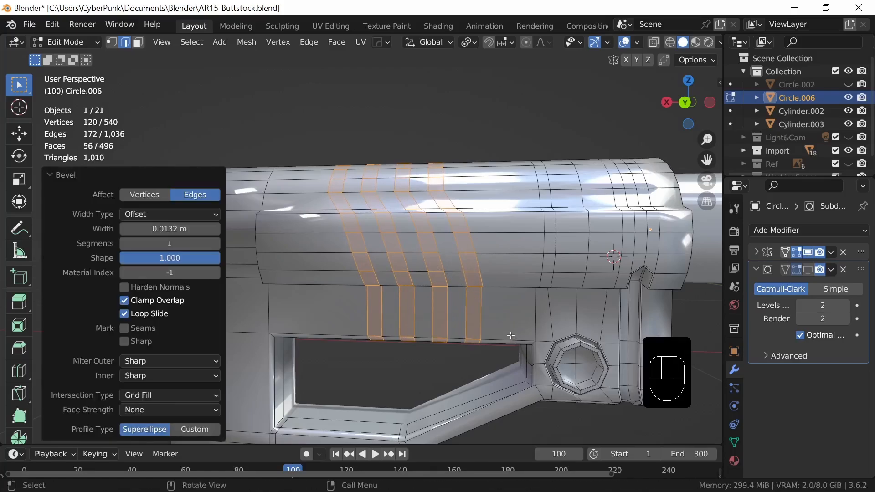
middle_drag(510, 336, 517, 324)
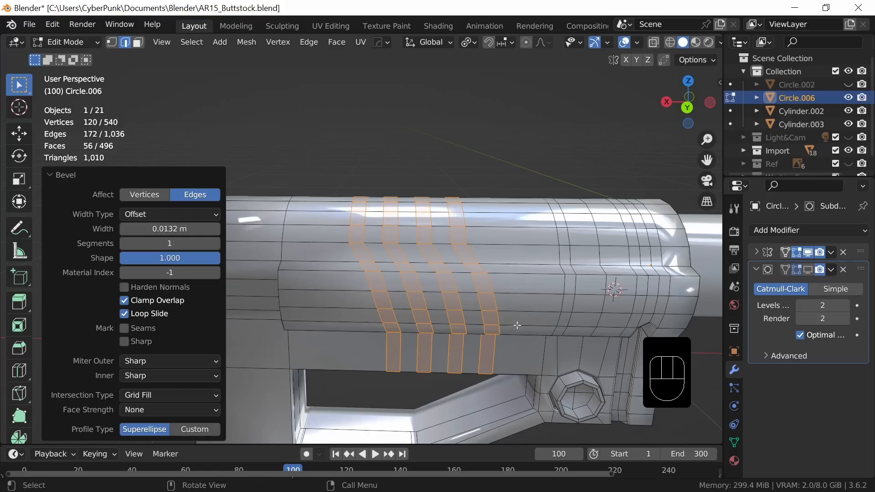
Step: Select the faces of the four narrow slanted strips, from the upper bend down to the lower edge of the raised side section
key(3)
click(365, 251)
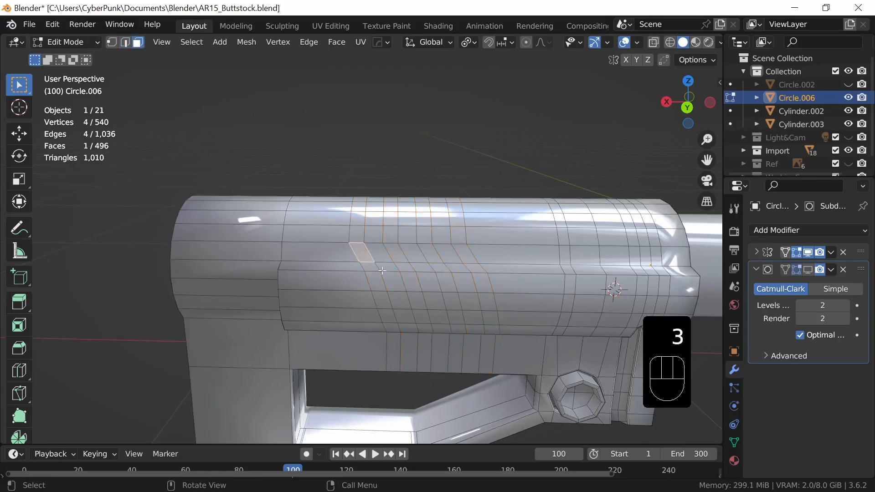
middle_drag(412, 332, 423, 272)
ctrl+click(386, 217)
middle_drag(453, 240, 464, 280)
shift+click(386, 257)
ctrl+shift+click(428, 216)
shift+click(418, 248)
ctrl+shift+click(452, 219)
shift+click(430, 336)
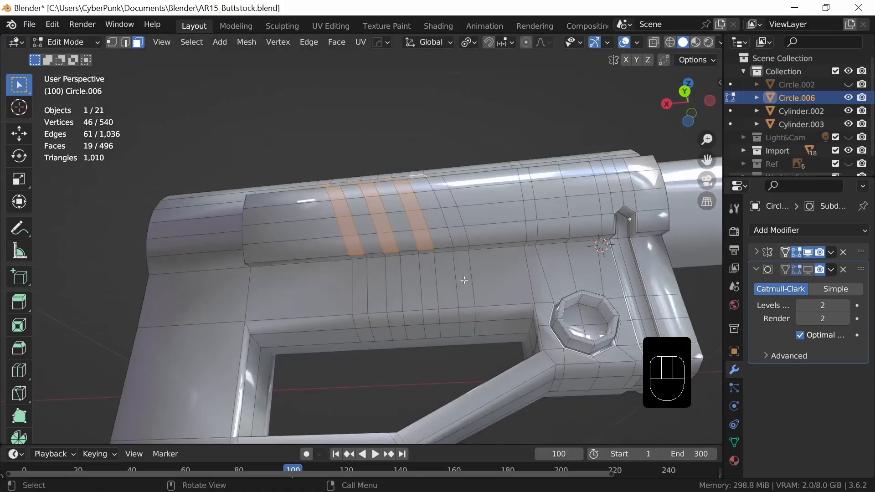
ctrl+shift+click(457, 237)
middle_drag(457, 316, 499, 323)
scroll(484, 344, up, 2)
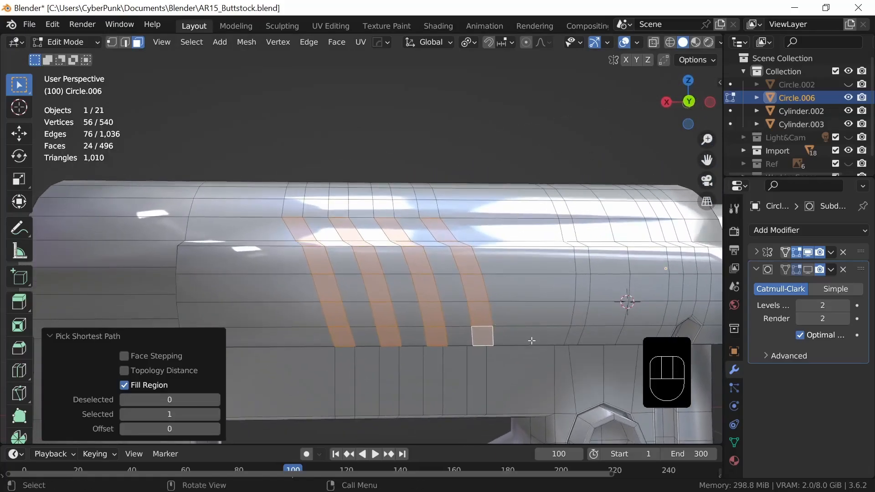
Step: Inset the four slanted face strips by 0.001627 m and extrude them inward about 0.009 m to form grooves
key(i)
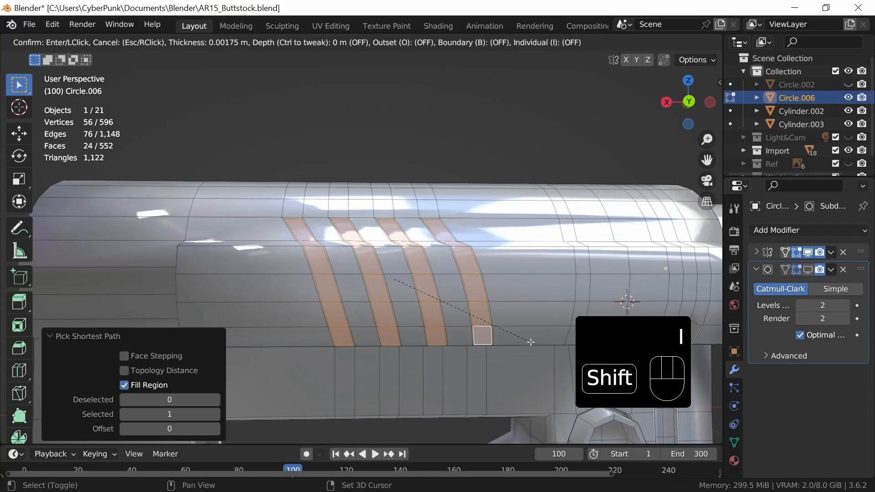
click(529, 343)
middle_drag(529, 343, 555, 332)
scroll(555, 368, down, 2)
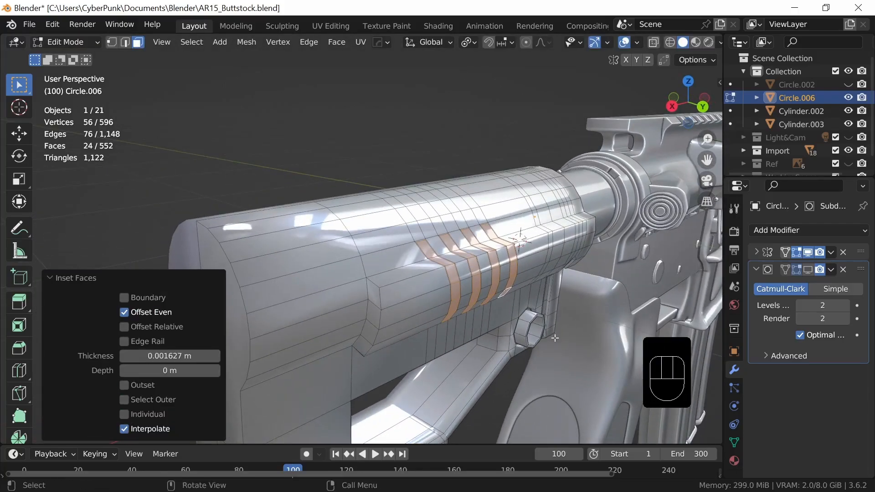
key(e)
key(shift)
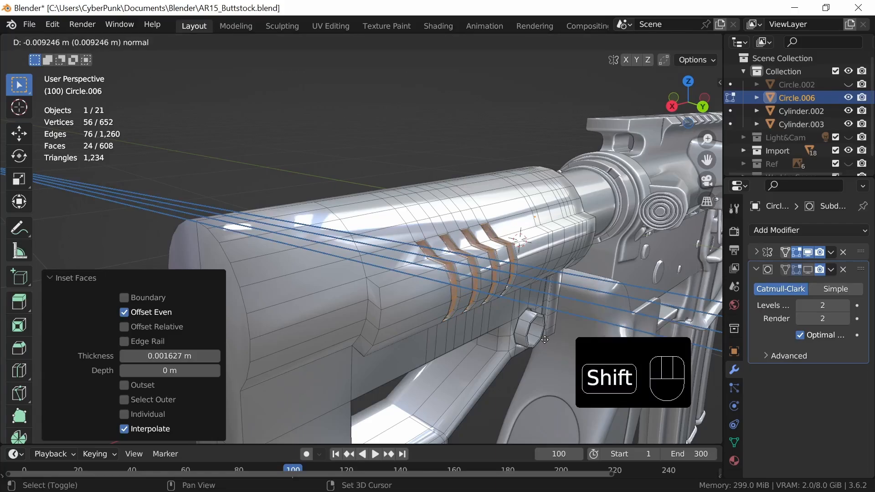
click(545, 340)
Step: Leave mesh editing and show the subdivision preview to check the grooved buttstock
key(Tab)
middle_drag(545, 340, 480, 335)
click(809, 269)
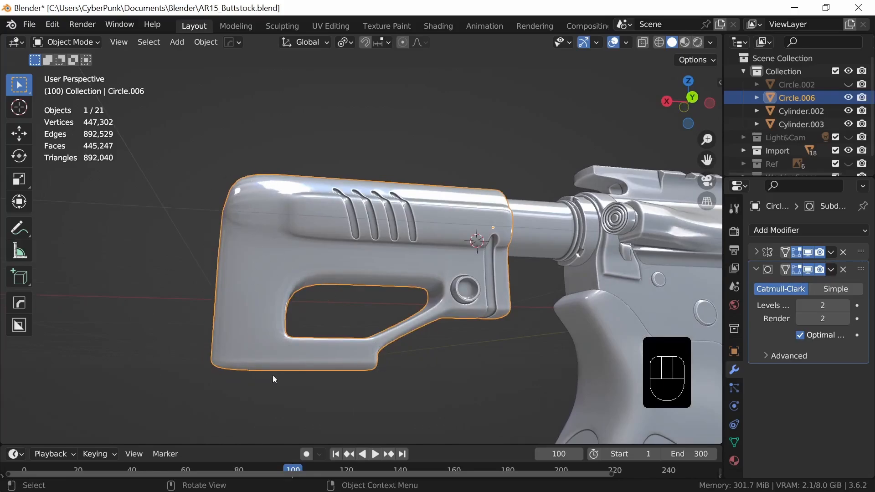
shift+middle_drag(415, 379, 454, 336)
Step: Snap the 3D cursor to the long edge on the inner floor of the stock's opening
key(Tab)
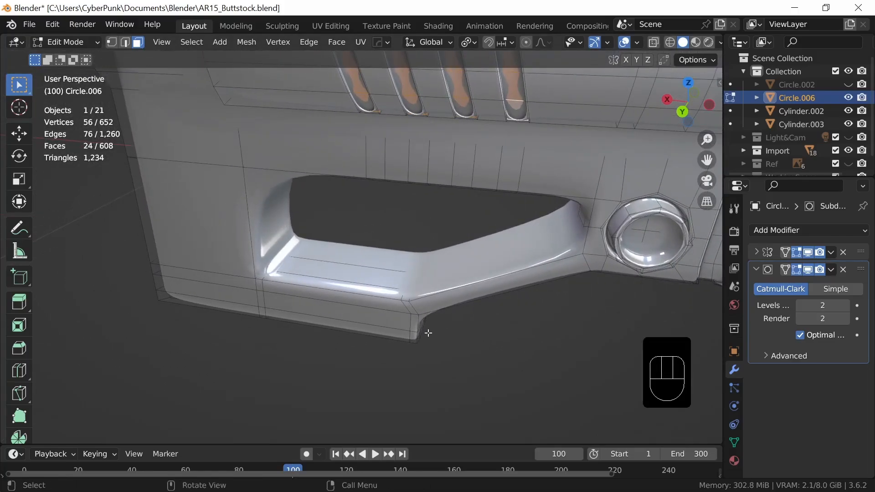
key(2)
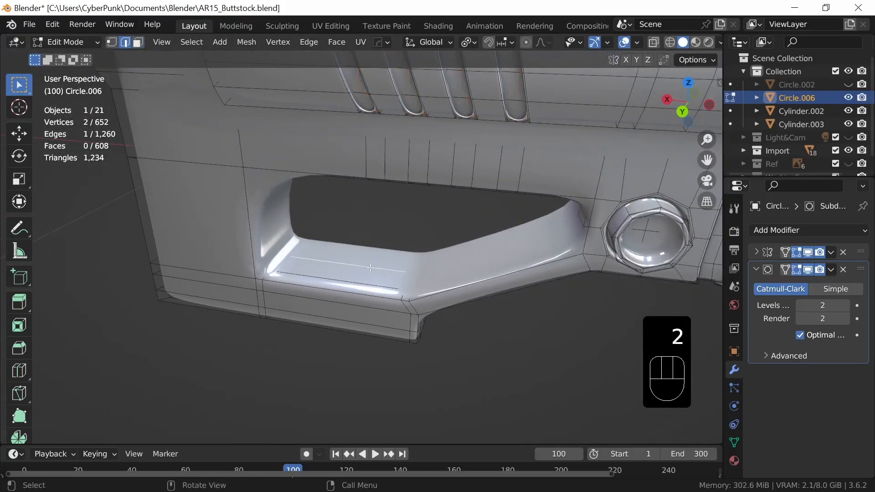
key(shift+s)
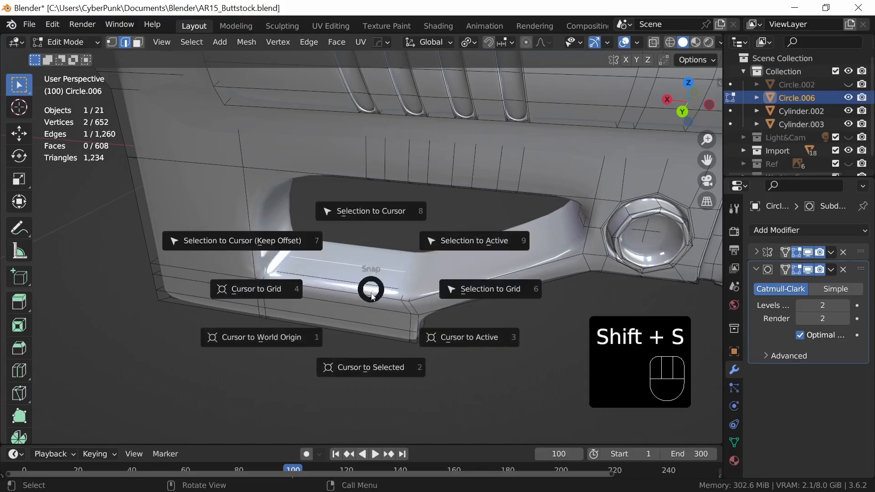
click(370, 355)
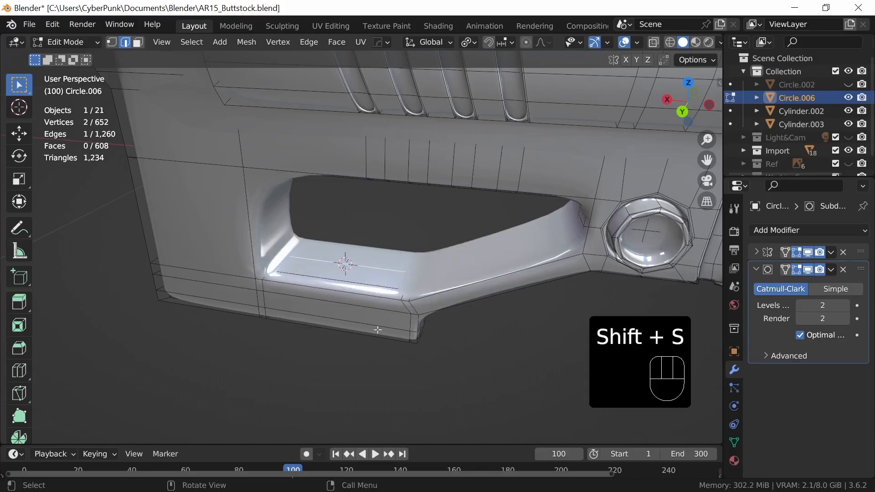
middle_drag(377, 329, 422, 327)
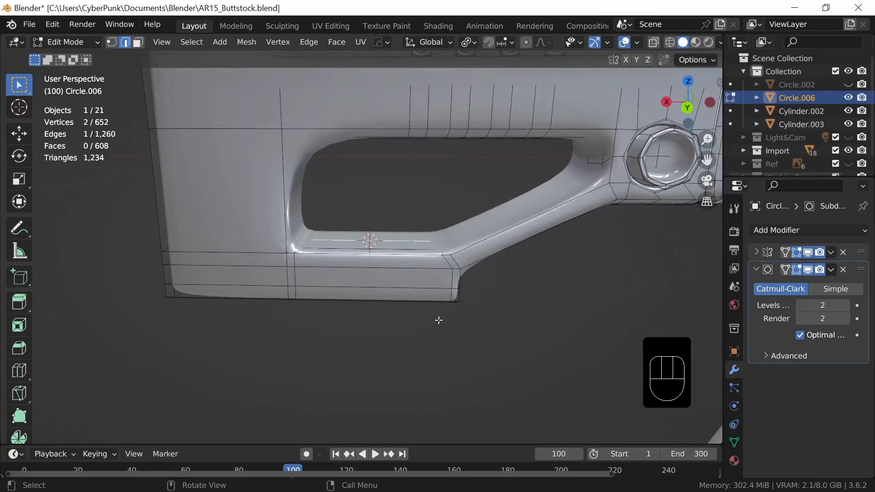
Step: Hide the subdivision preview and select six faces wrapping the lower bar, leaving out the middle strip of its side
click(808, 270)
middle_drag(691, 276, 465, 351)
key(3)
ctrl+shift+click(422, 256)
shift+click(404, 225)
ctrl+shift+click(410, 204)
scroll(466, 317, up, 3)
middle_drag(467, 317, 470, 335)
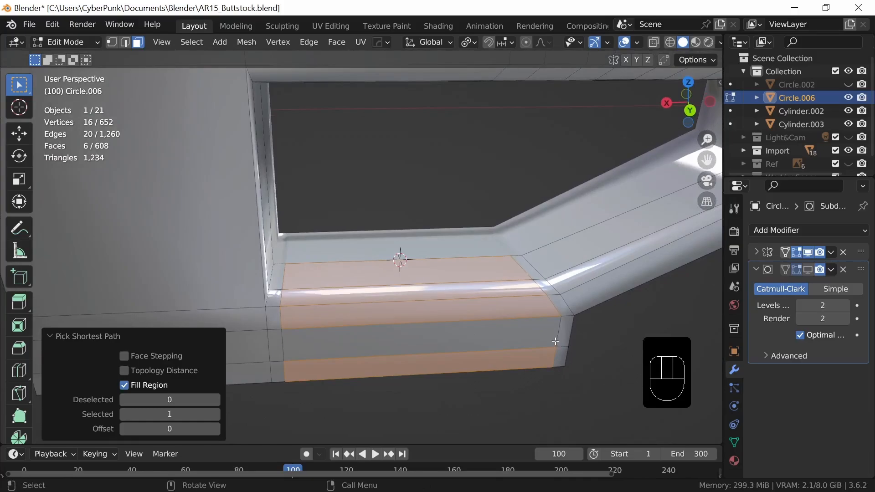
Step: Inset the six selected faces of the lower bar by 0.002136 m
key(i)
key(shift)
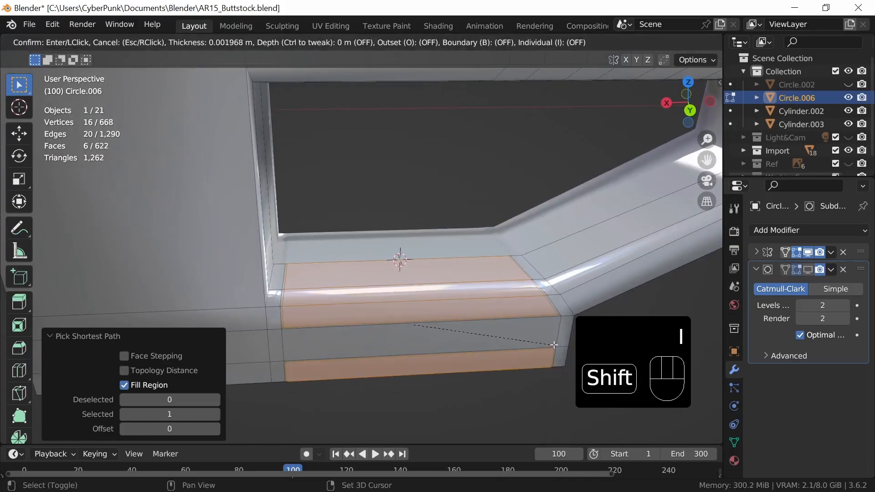
click(552, 346)
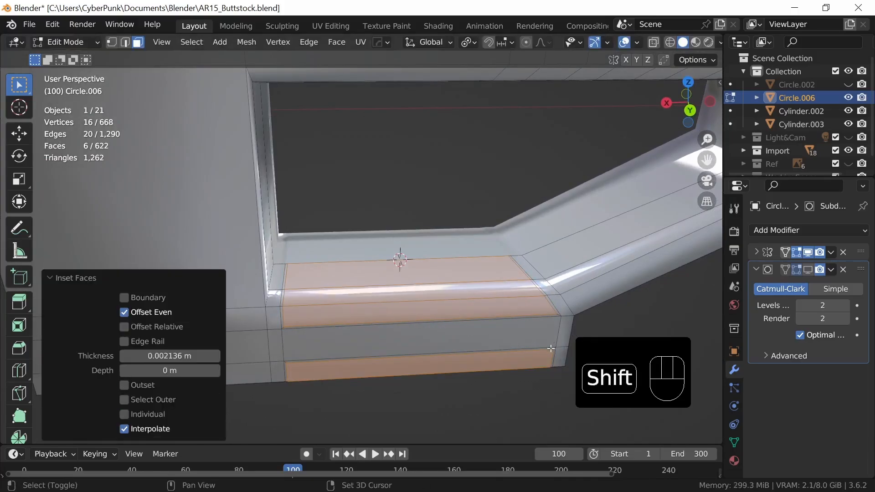
middle_drag(548, 351, 576, 355)
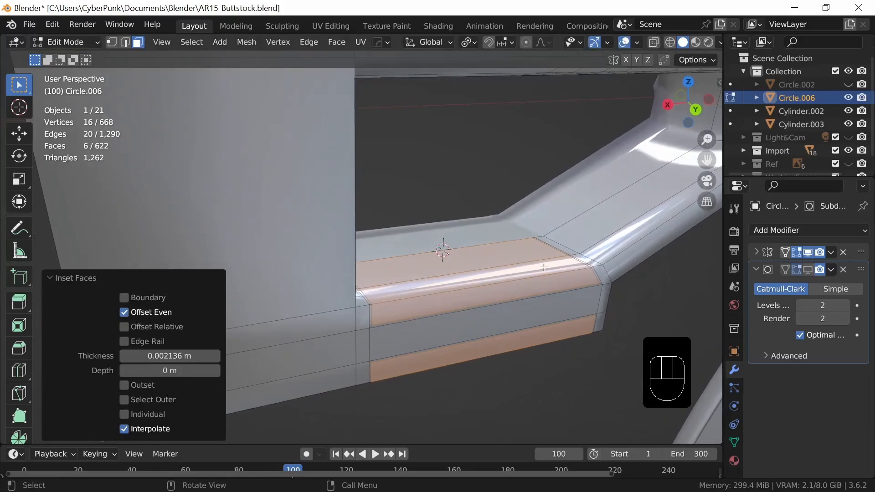
Step: Set the transform pivot point to the 3D Cursor
click(474, 44)
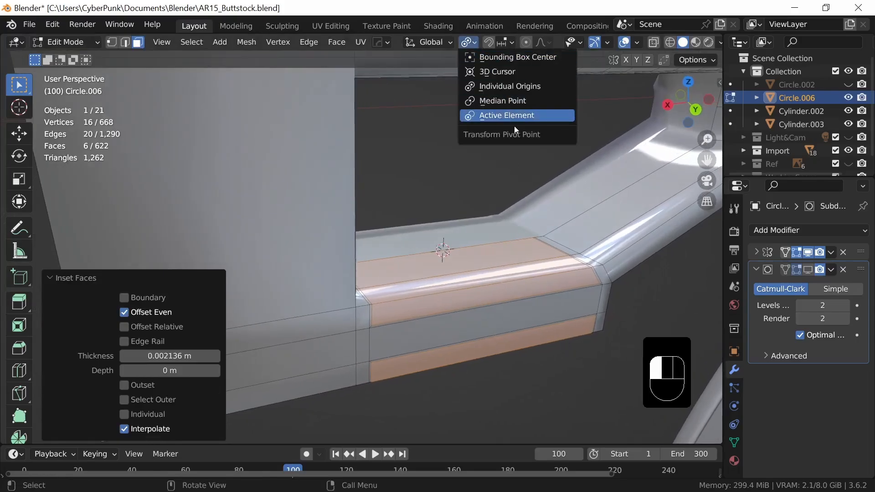
click(513, 73)
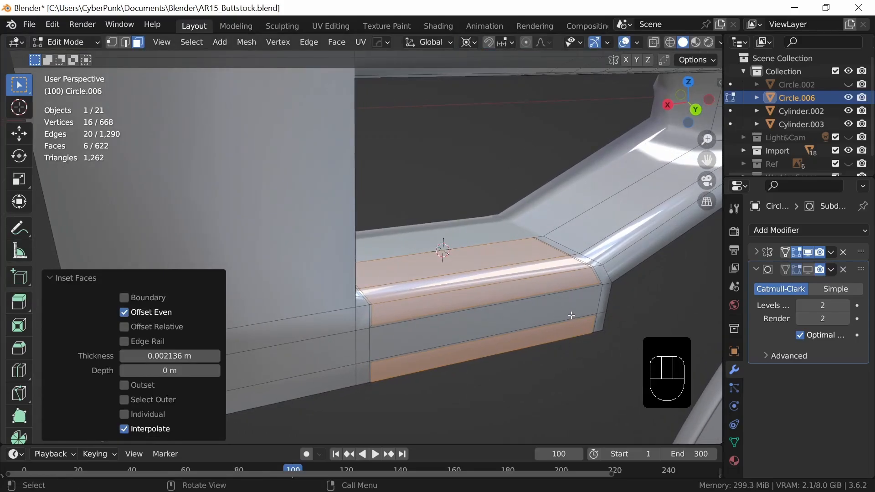
Step: Try scaling the lower bar's six selected faces to 0.651 along global Y, with the subdivision preview shown
key(s)
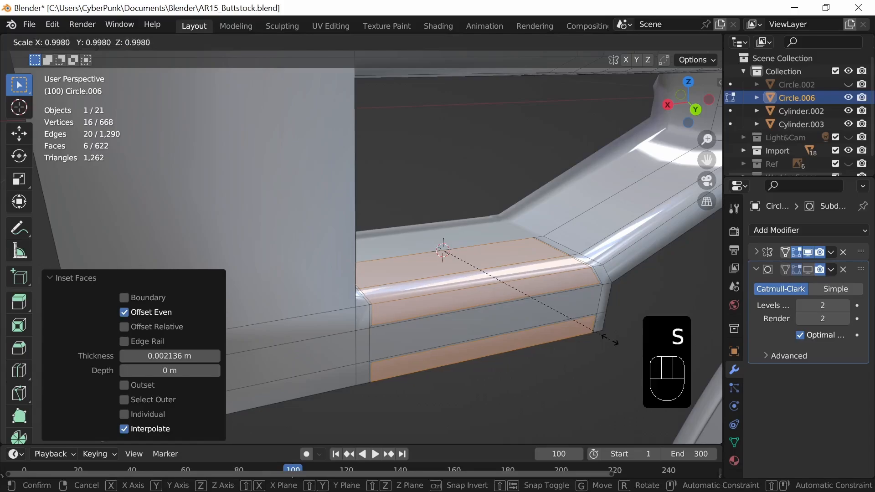
key(y)
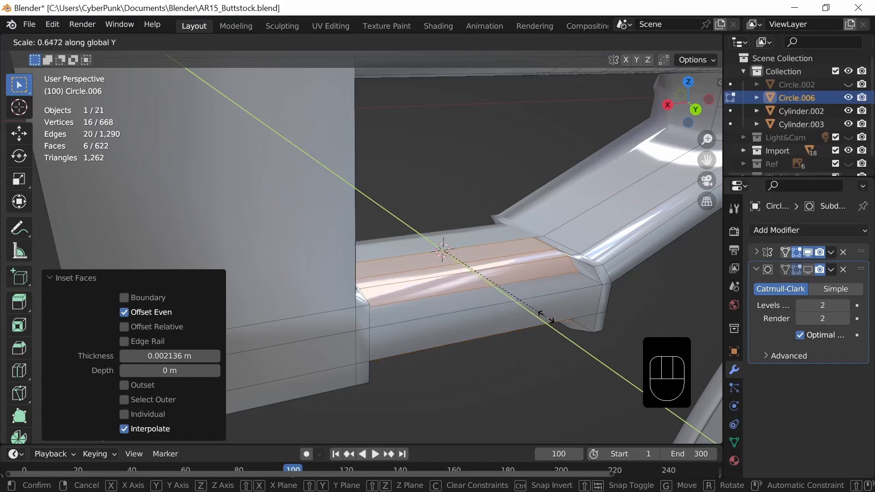
click(547, 314)
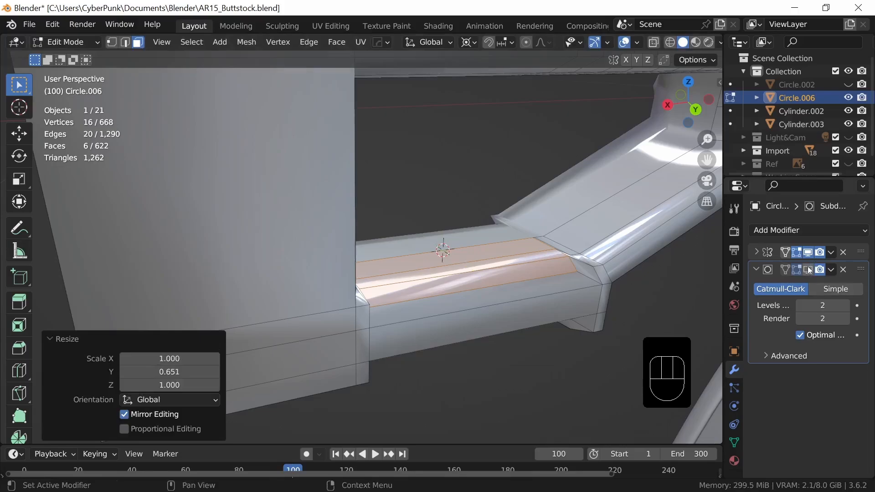
middle_drag(638, 347, 539, 346)
key(Tab)
key(ctrl+z)
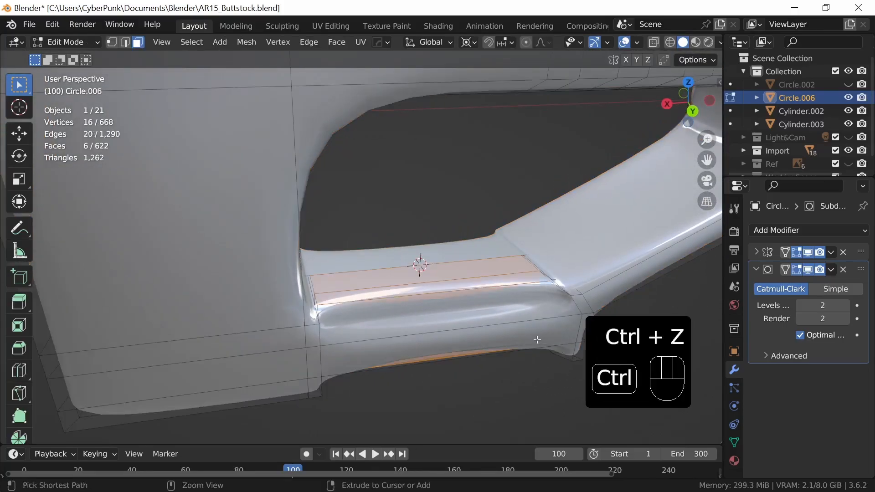
key(ctrl+z)
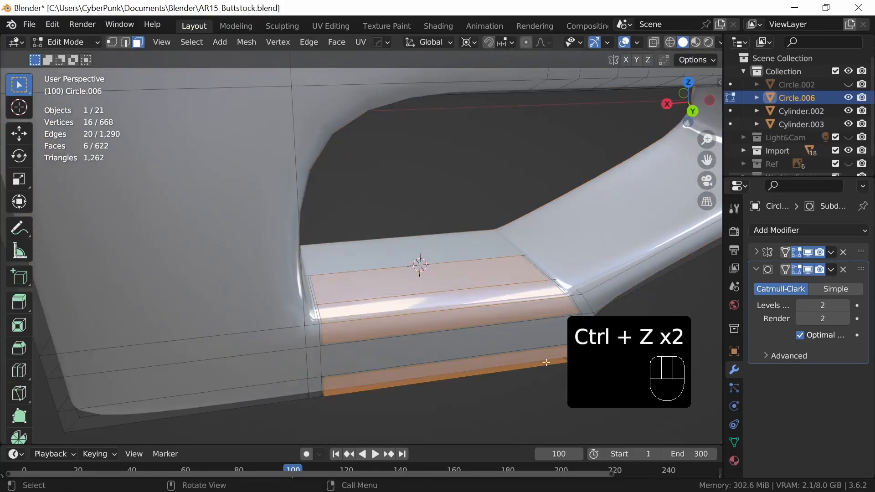
Step: Try extruding the lower bar's selected faces in place and scaling the extrusion along global Y
key(e)
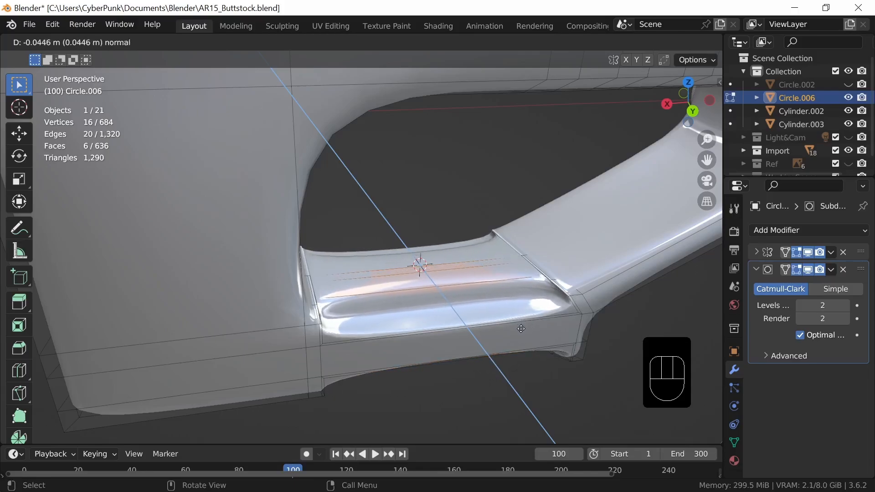
right_click(541, 314)
key(s)
key(y)
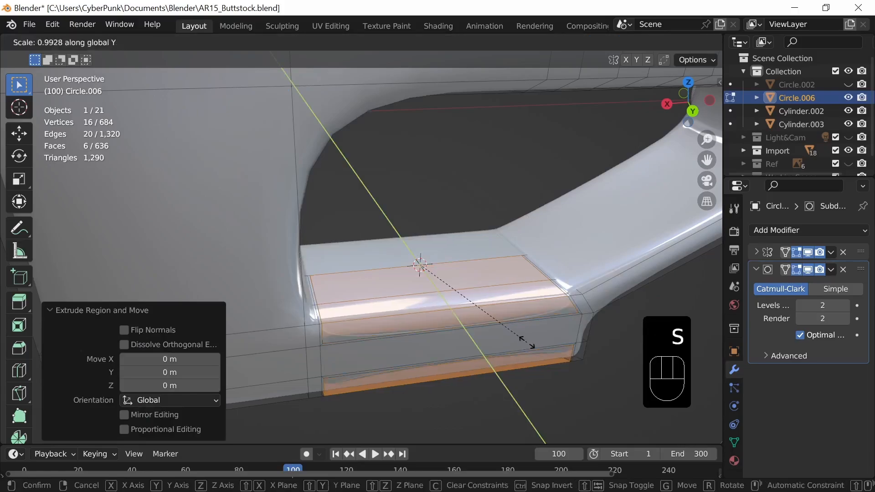
click(465, 320)
middle_drag(592, 350, 521, 333)
key(ctrl+z)
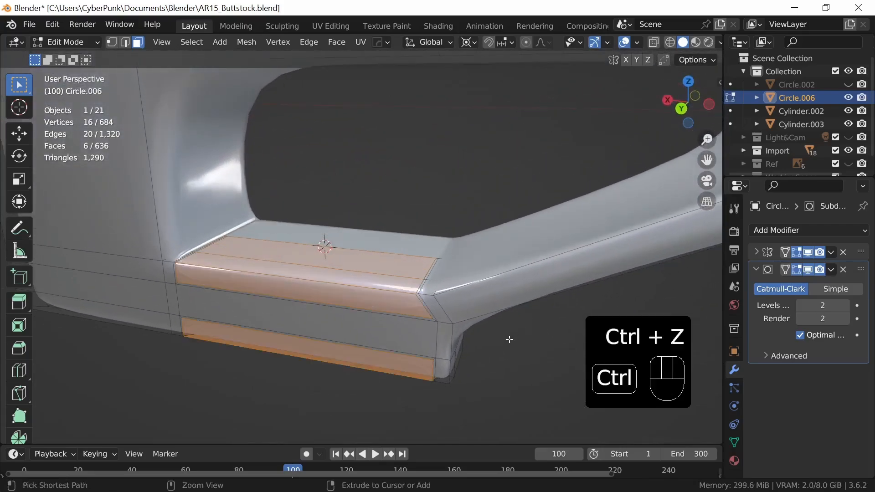
key(ctrl+z)
Step: Scale the lower bar's six selected faces to 0.446 along global Y about the 3D cursor
middle_drag(505, 338, 513, 363)
key(s)
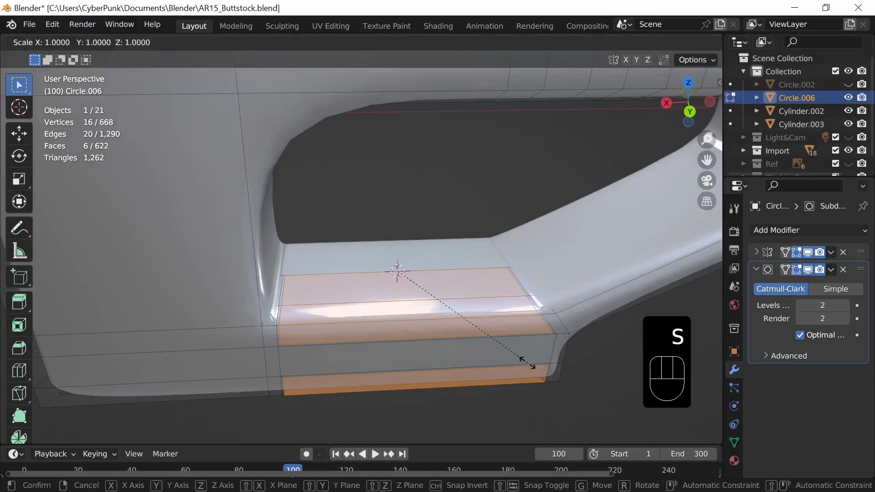
key(y)
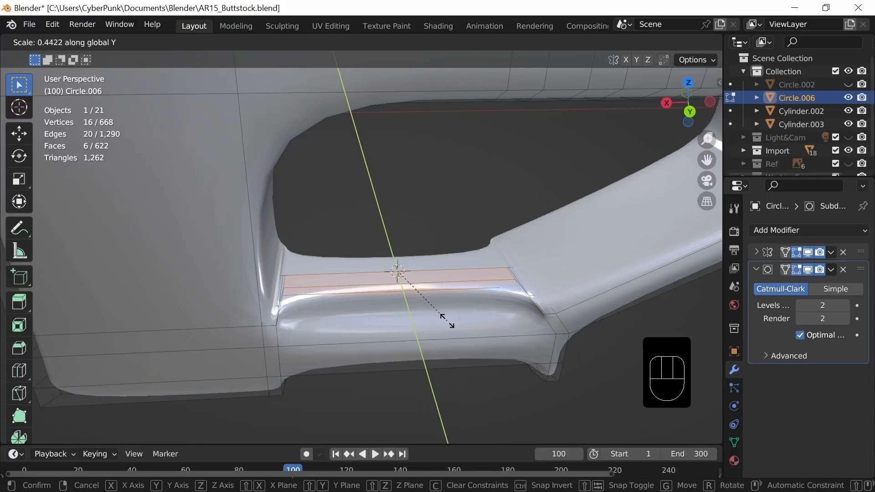
click(451, 323)
middle_drag(456, 322, 561, 244)
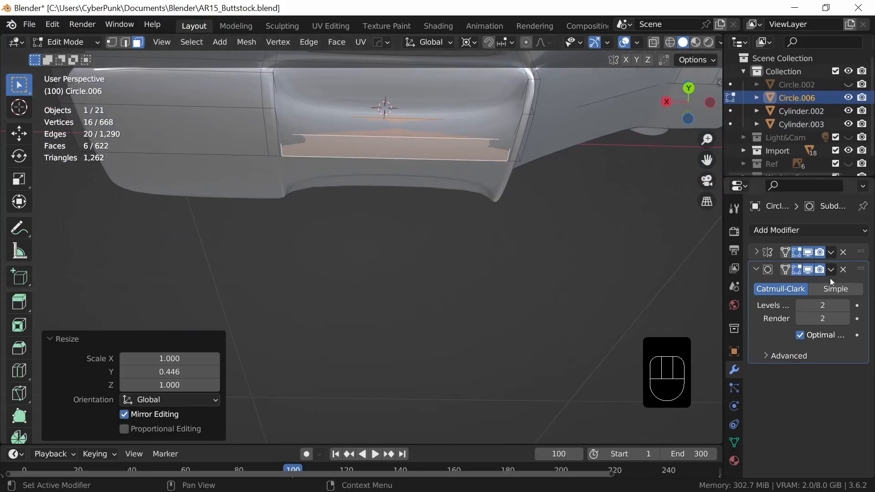
Step: Hide the subdivision preview, add a centred loop cut across the lower bar's recess and bevel it 0.0763 m with two segments
click(807, 270)
shift+middle_drag(480, 272, 380, 319)
key(ctrl+r)
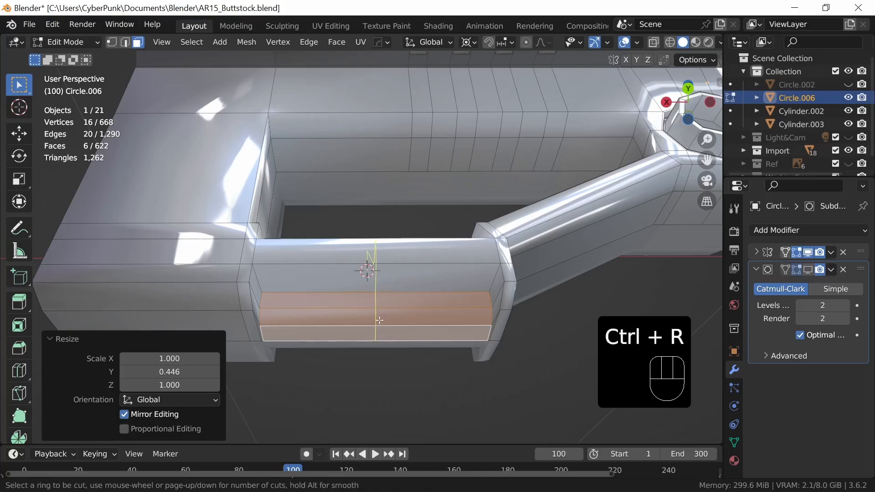
click(381, 318)
right_click(381, 318)
key(ctrl+b)
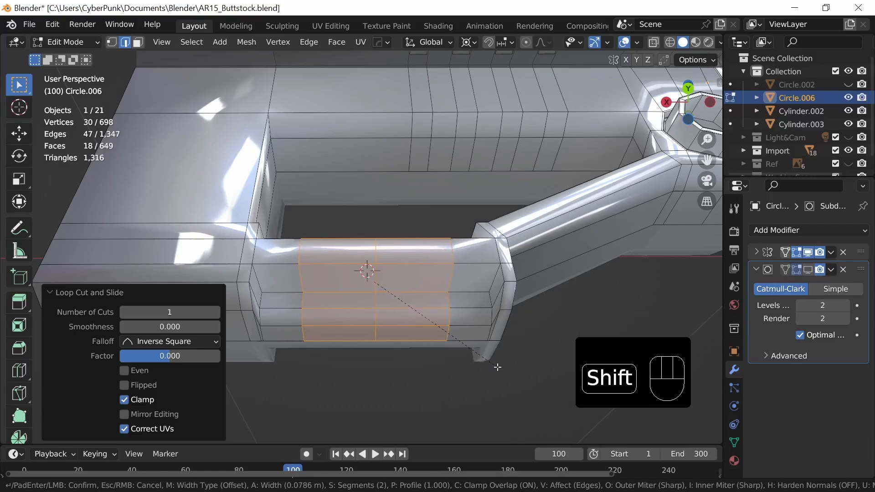
click(496, 364)
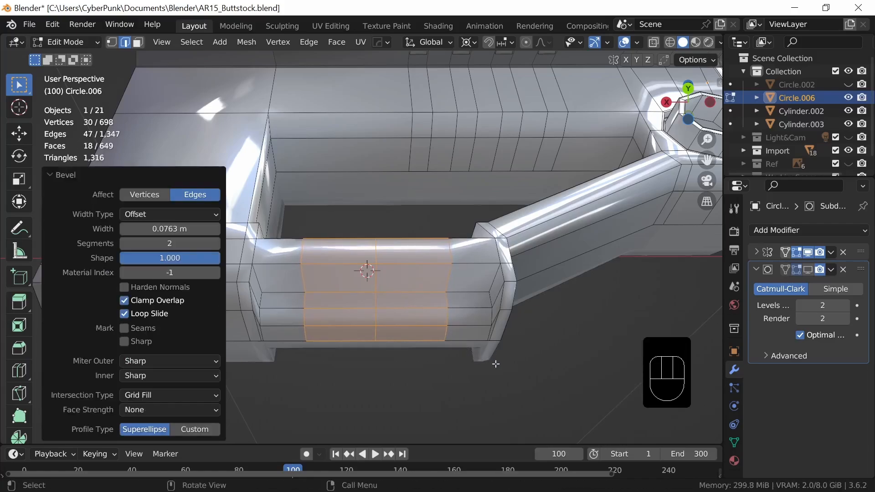
Step: Bevel the three loops across the lower bar's recess by 0.0179 m with two segments
alt+click(306, 319)
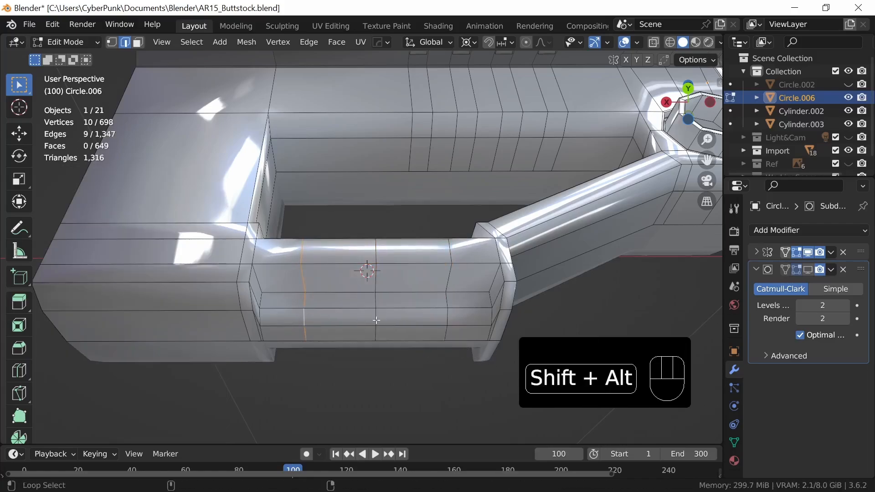
alt+shift+click(448, 316)
middle_drag(448, 316, 517, 348)
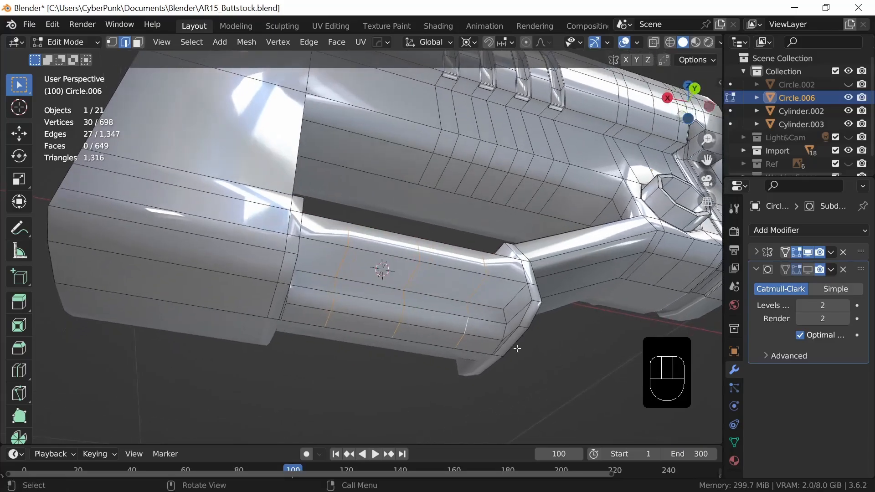
key(ctrl+b)
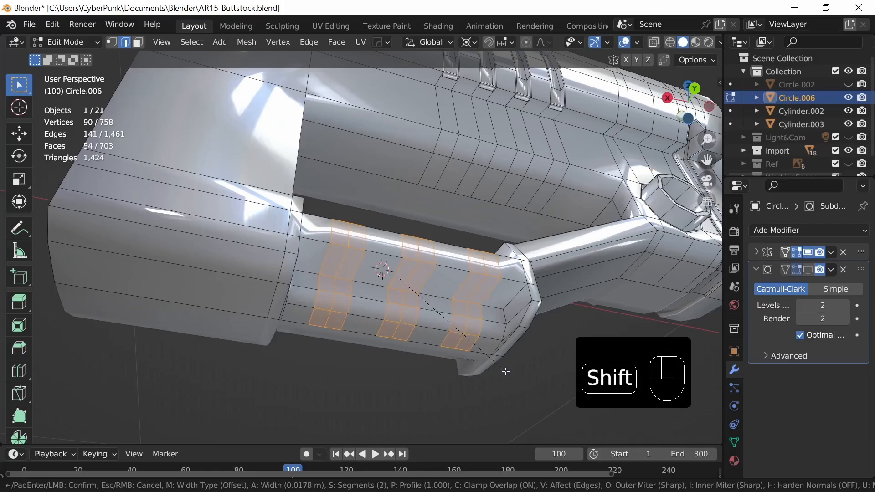
click(512, 370)
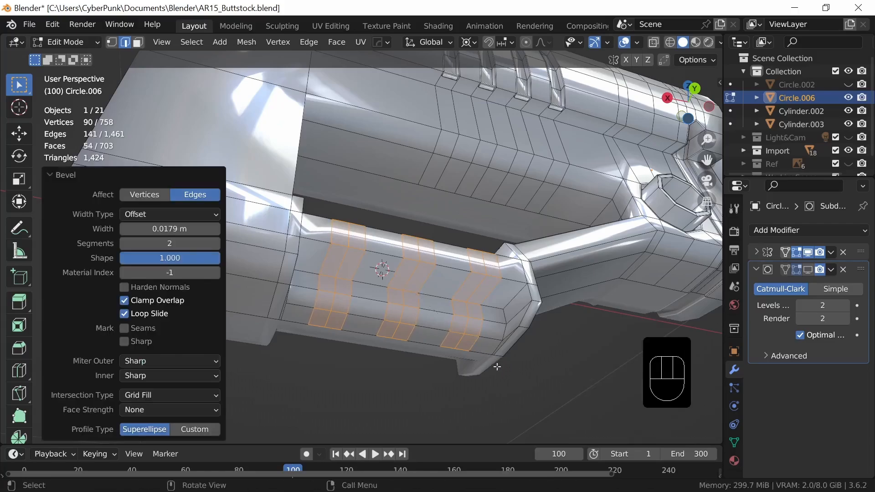
Step: Add one lengthwise loop cut along the lower bar's recess with a slide factor of -0.417
key(3)
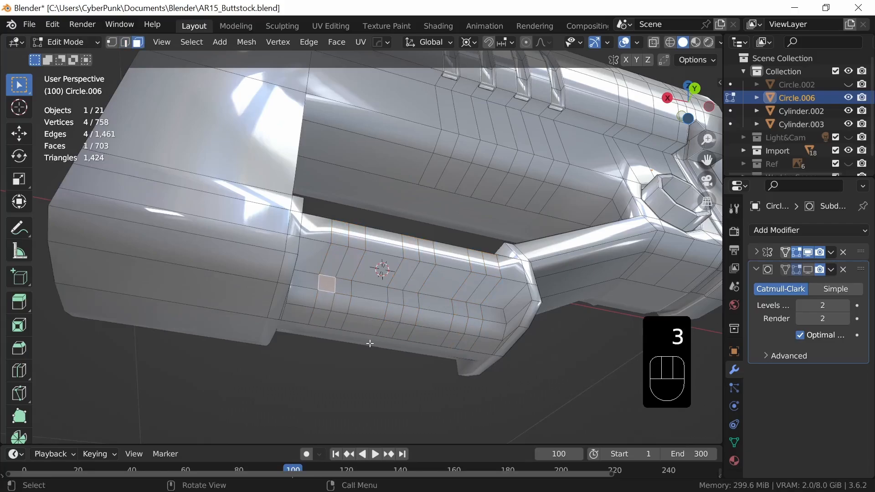
middle_drag(428, 342, 508, 362)
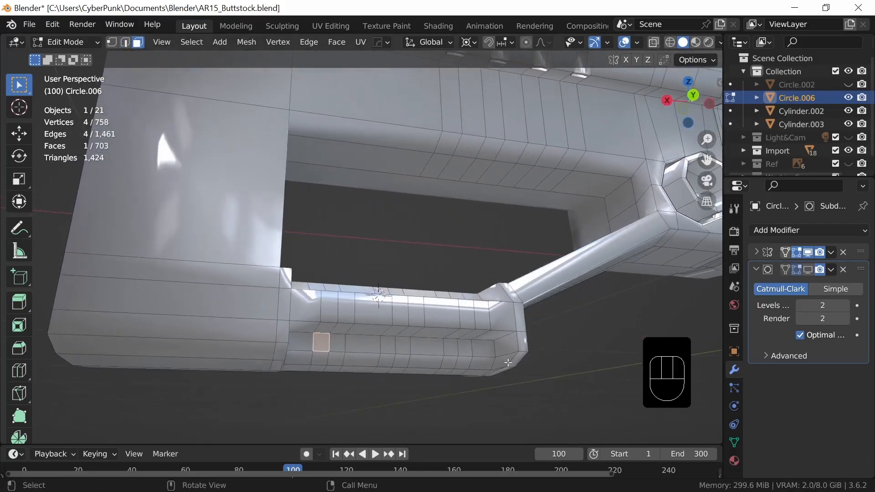
click(472, 350)
click(470, 353)
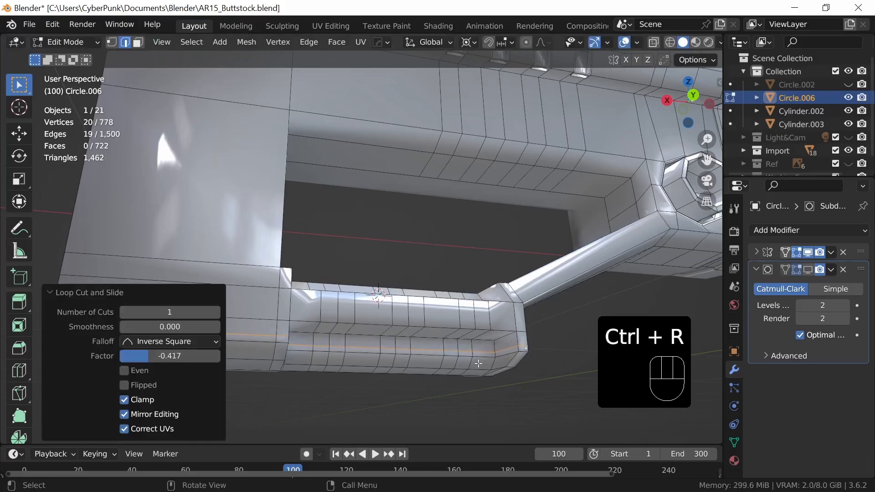
Step: Extrude three evenly spaced two-face-wide strips wrapping the lower bar's underside outward by 0.022612 m along their normals
key(3)
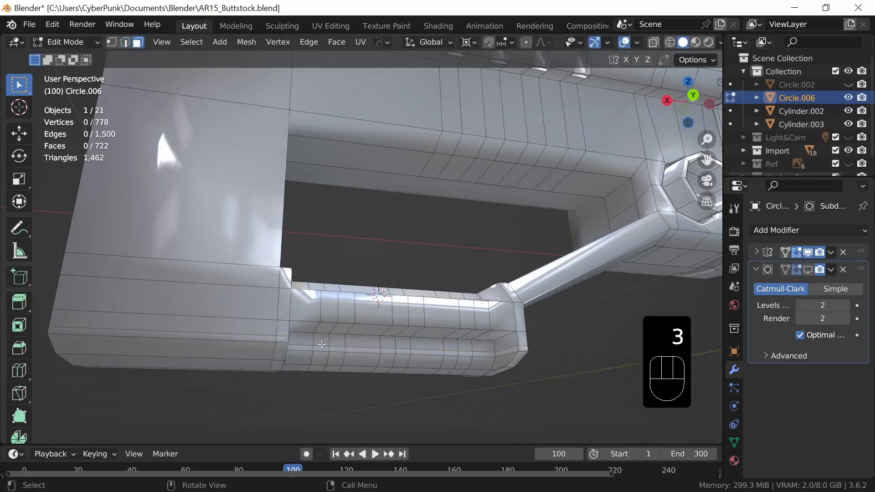
middle_drag(392, 372, 391, 341)
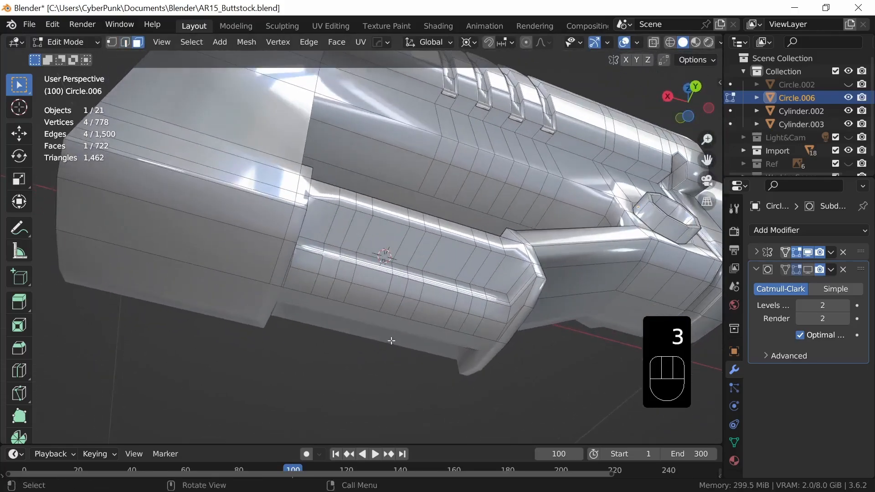
ctrl+shift+click(341, 291)
middle_drag(365, 299, 495, 362)
shift+click(389, 338)
ctrl+shift+click(404, 275)
shift+click(444, 348)
ctrl+shift+click(473, 288)
key(e)
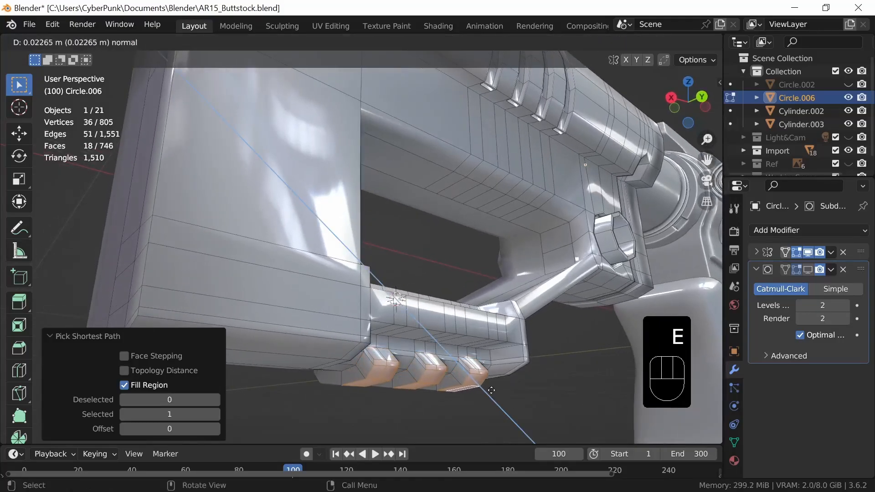
click(491, 387)
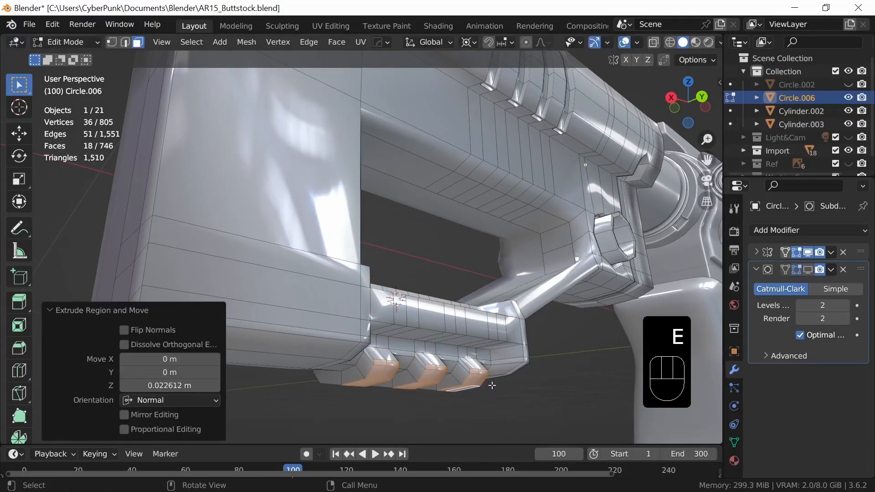
Step: Show the subdivision preview and examine the three ridges and the inner corner where the lower bar meets the stock body
key(Tab)
middle_drag(550, 327, 542, 303)
click(806, 270)
middle_drag(547, 338, 477, 364)
key(Tab)
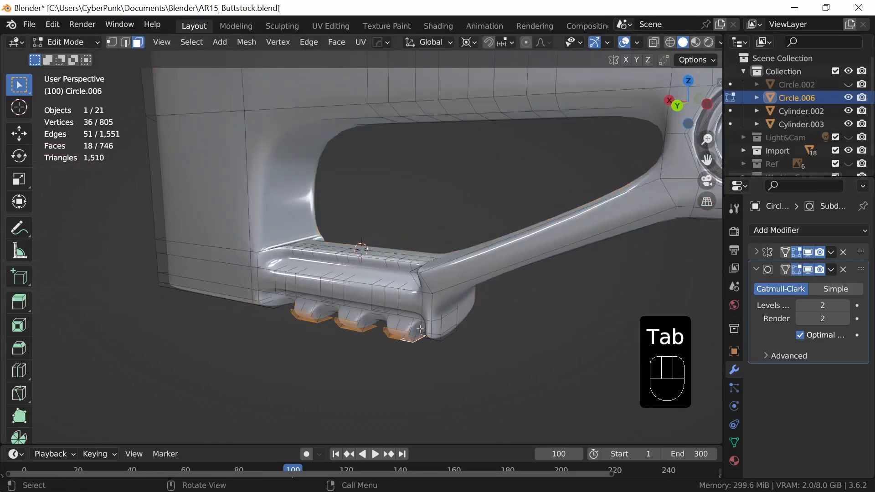
middle_drag(425, 344, 502, 371)
scroll(509, 309, up, 5)
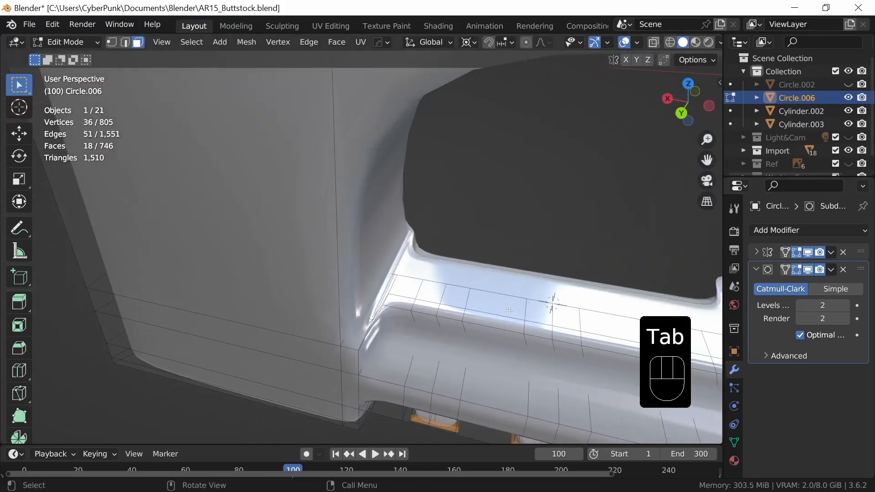
Step: With subdivision hidden, edge-slide the recess's four-vertex end path about 0.064 away from the stock body, then preview the smoothed result in Object Mode
click(806, 270)
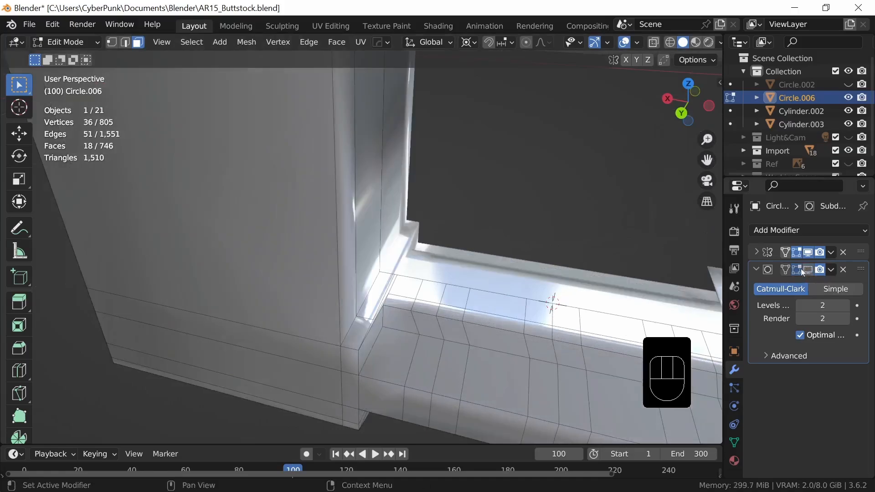
middle_drag(448, 360, 508, 313)
key(1)
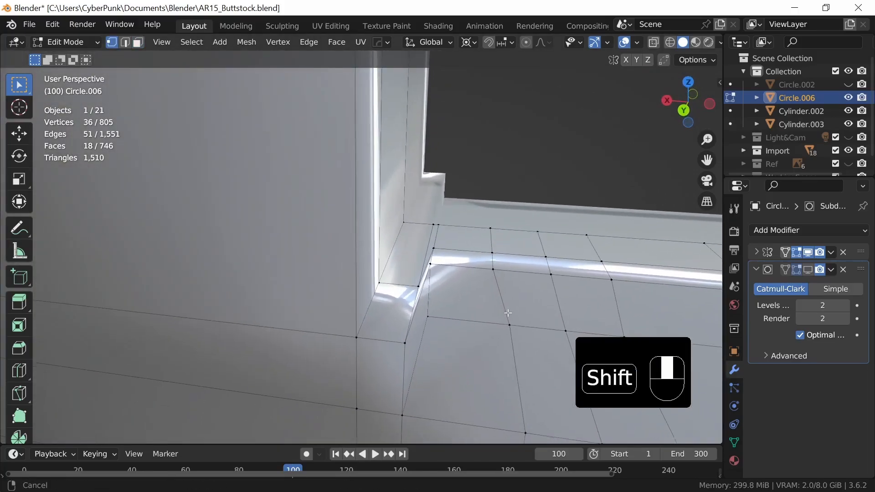
middle_drag(493, 344, 437, 307)
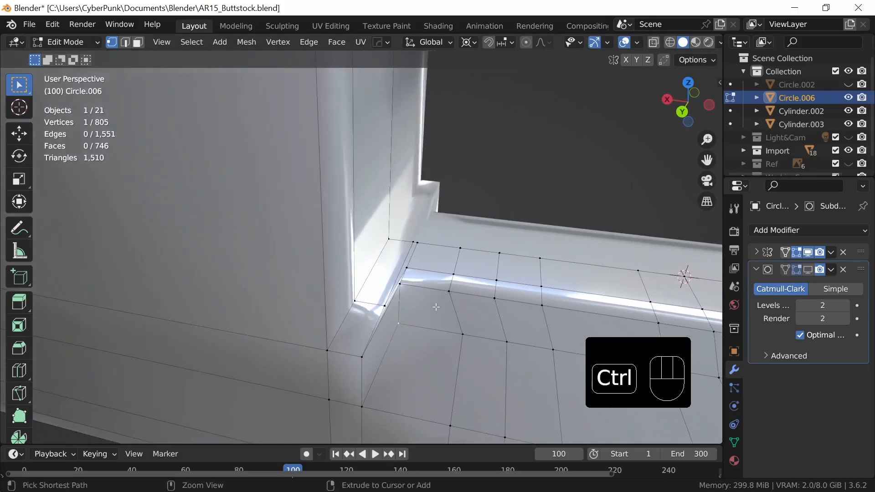
ctrl+click(418, 247)
shift+middle_drag(502, 360, 530, 275)
mouse_move(489, 321)
middle_down()
mouse_move(513, 315)
mouse_move(499, 312)
middle_up()
ctrl+middle_drag(524, 351, 523, 307)
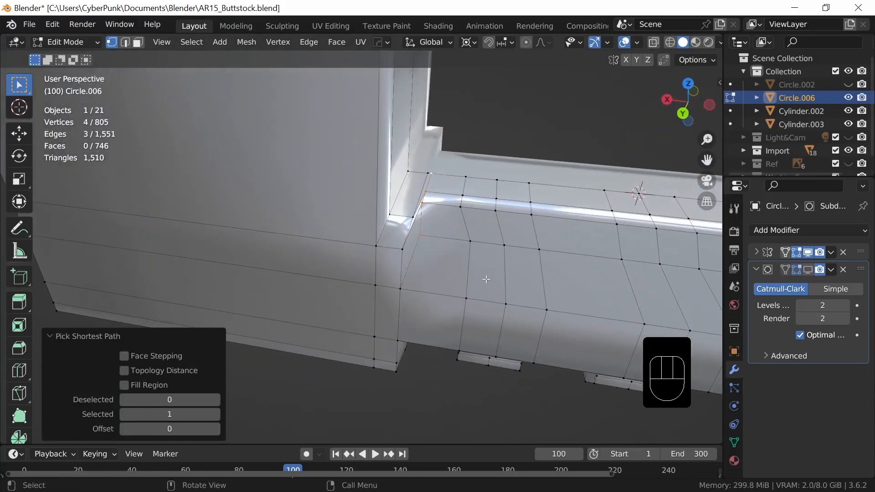
key(g)
key(g)
key(shift)
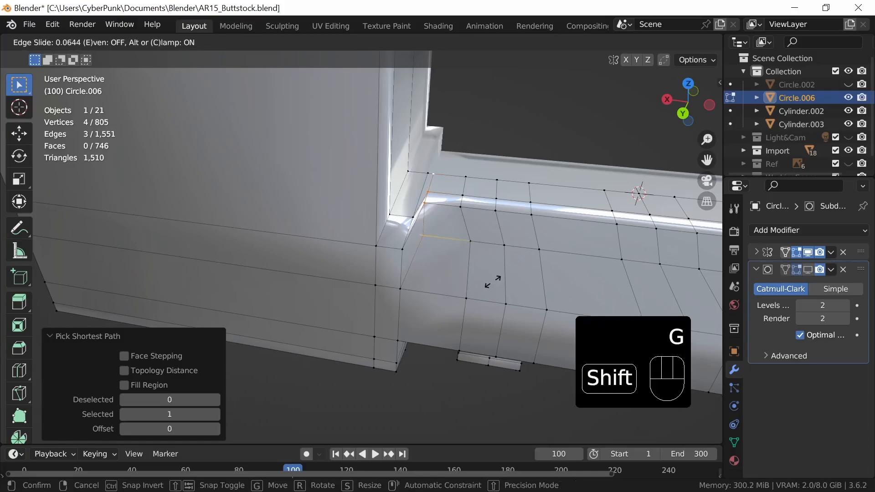
click(494, 283)
key(Tab)
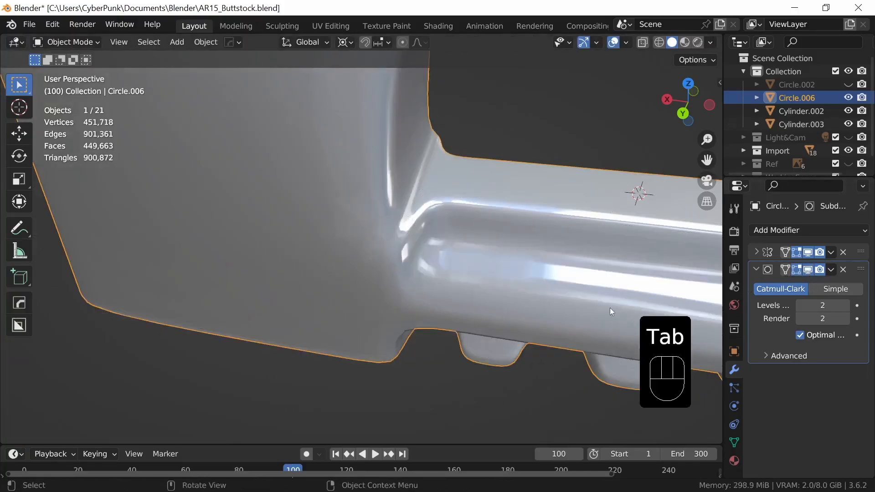
Step: Add two loop cuts close to the side edges of the ridge nearest the stock body, with slide factors 0.698 and -0.713
ctrl+middle_drag(606, 311, 453, 356)
middle_drag(487, 283, 432, 294)
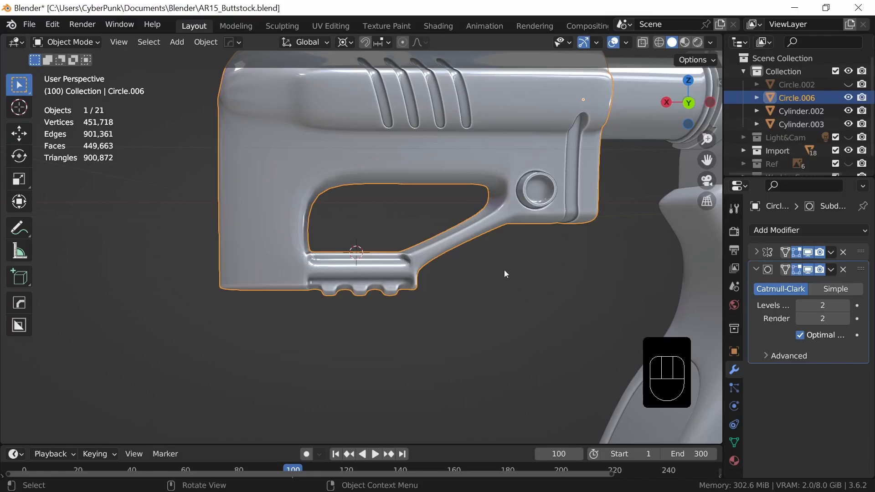
shift+middle_drag(536, 252, 488, 314)
middle_drag(412, 291, 365, 243)
key(Tab)
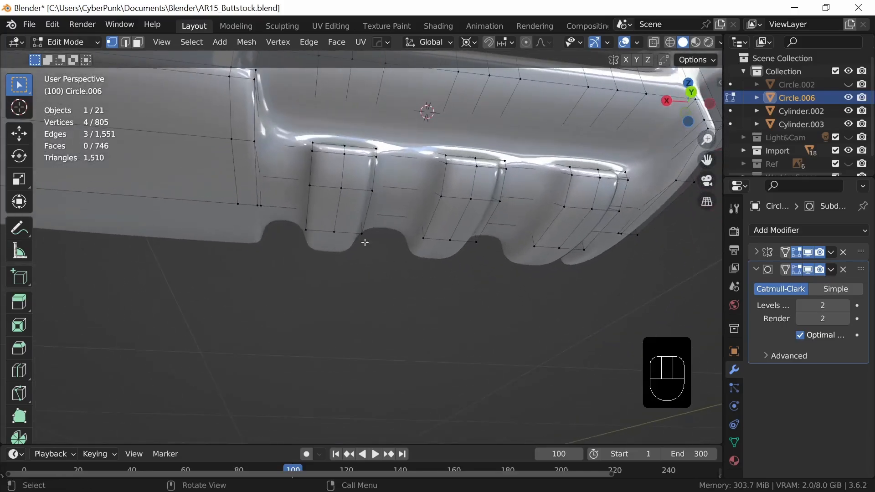
key(ctrl+r)
click(332, 188)
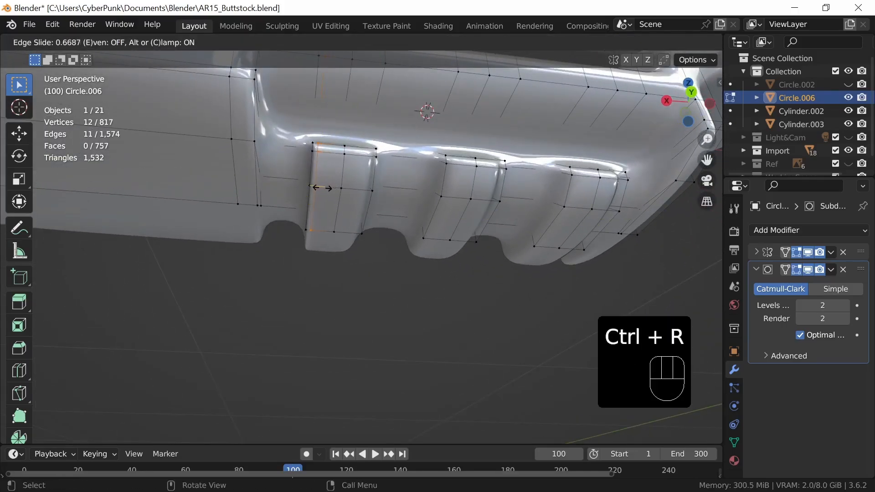
click(322, 187)
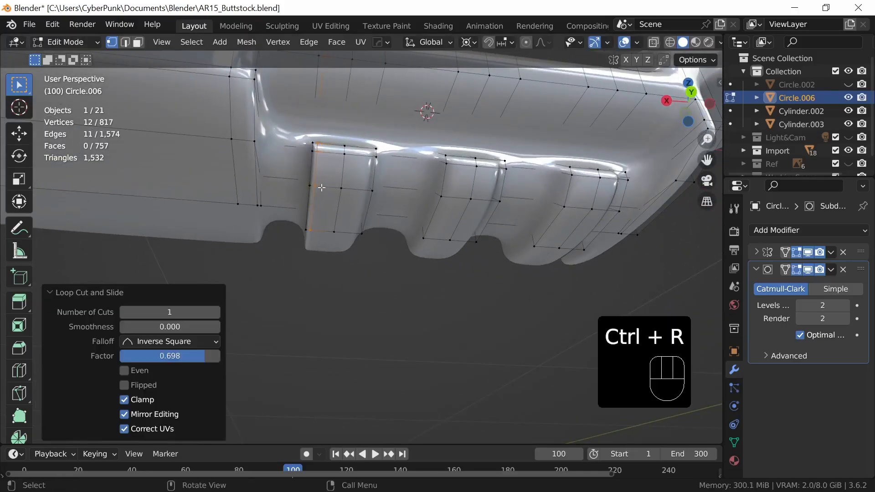
click(354, 195)
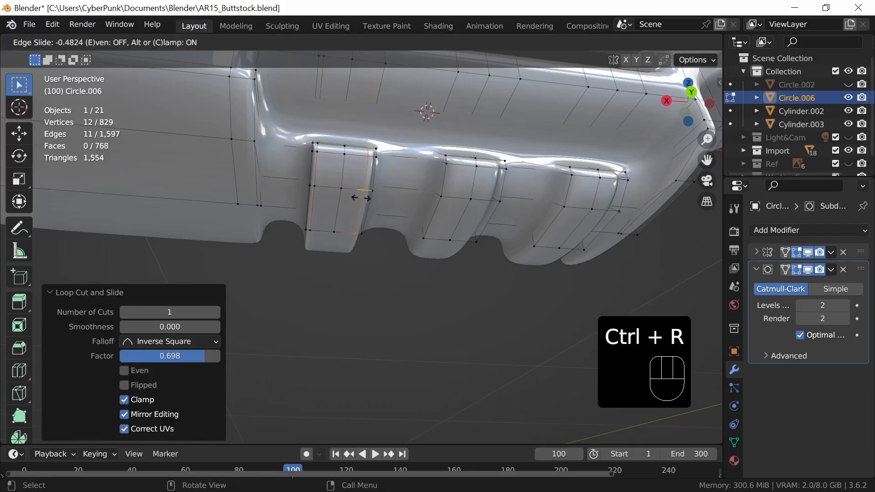
Step: Add two loop cuts close to the side edges of the middle ridge, sliding the second one to a factor of 0.755
click(449, 201)
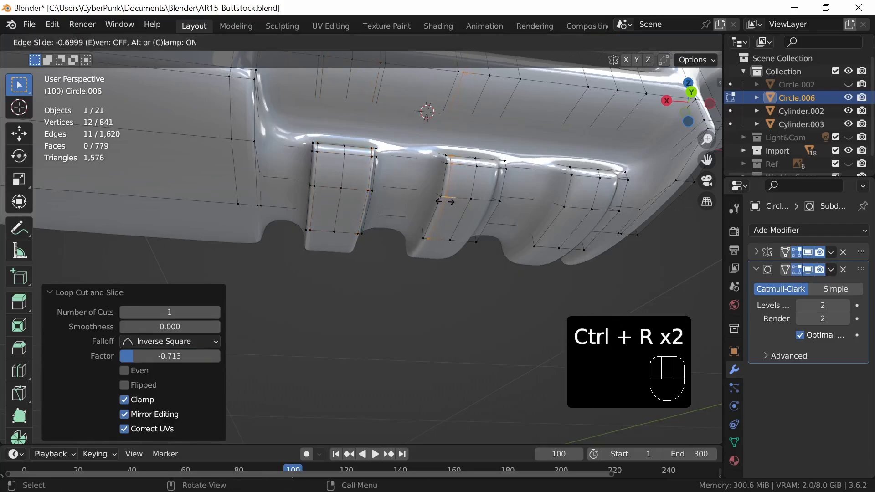
click(446, 201)
key(ctrl+r)
click(483, 207)
middle_drag(492, 207, 506, 187)
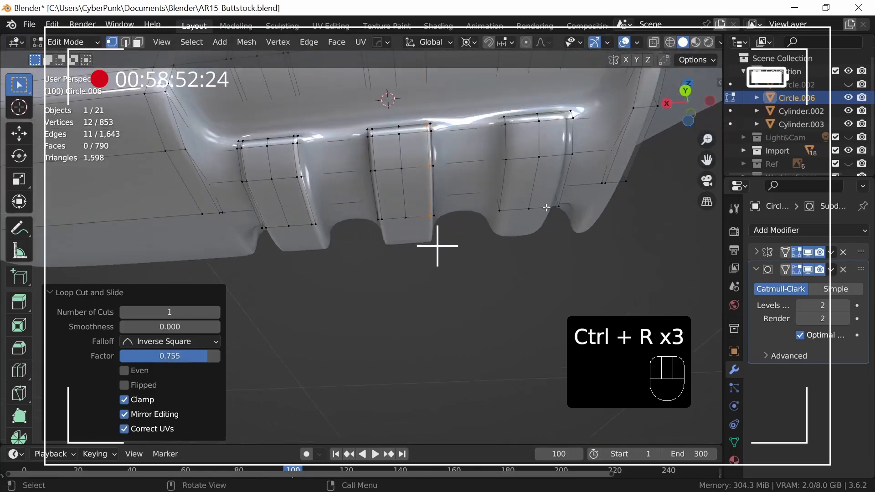
Step: Add two loop cuts close to the side edges of the ridge farthest from the stock body, sliding the second to 0.837
key(ctrl+r)
click(519, 164)
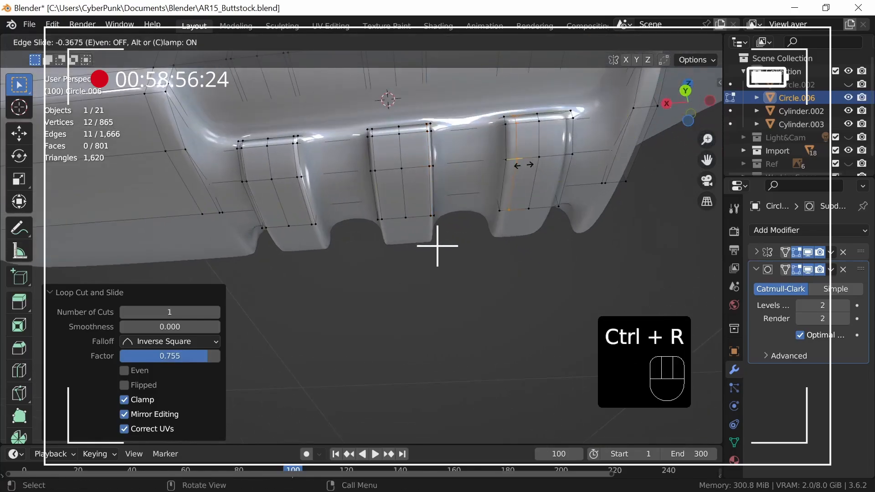
key(ctrl+r)
click(552, 163)
click(574, 167)
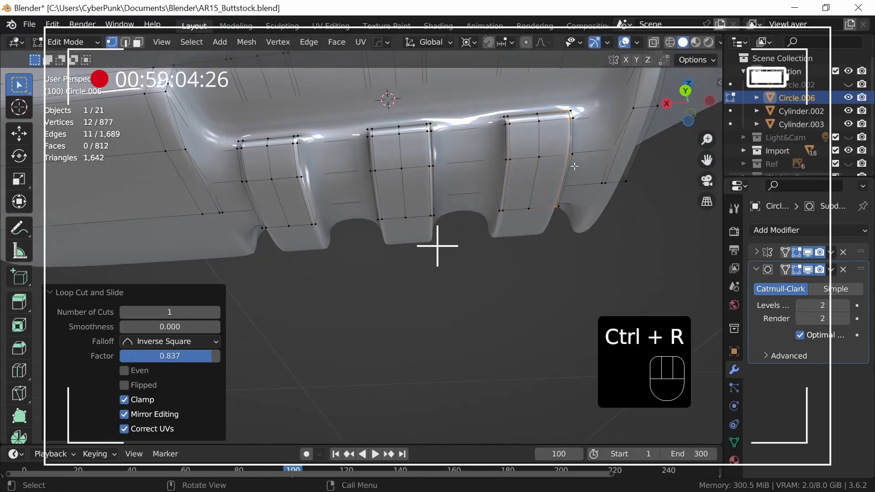
Step: Add a centred loop cut in each gap between the ridges and bevel it toward both neighbours, using 0.0175 m beside the farthest ridge
key(ctrl+r)
click(468, 181)
key(ctrl+b)
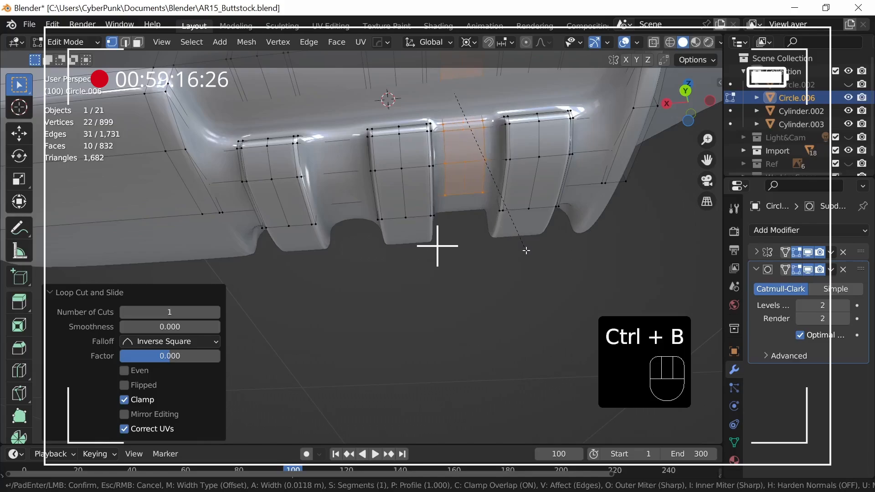
click(528, 256)
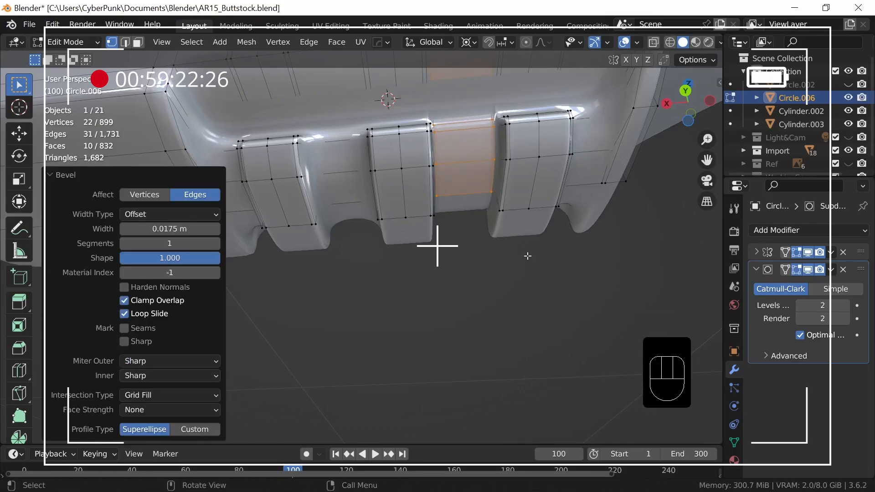
key(ctrl+r)
click(347, 187)
key(ctrl+b)
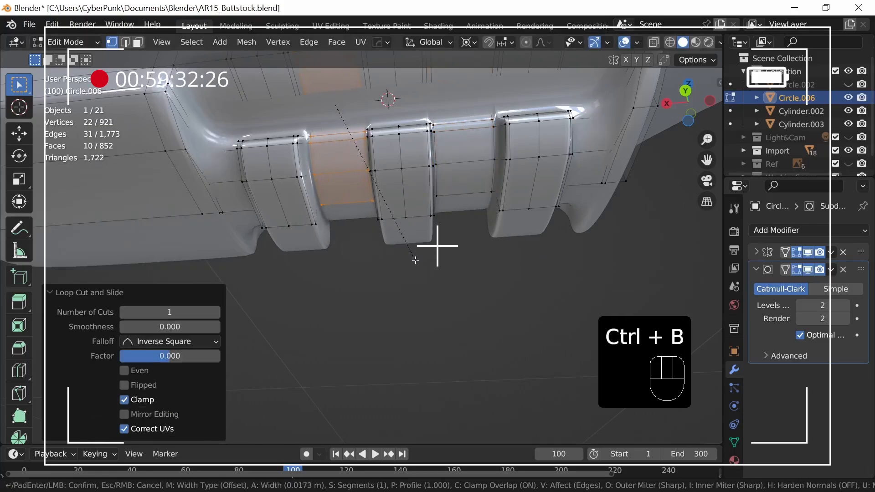
click(408, 250)
Step: Add a loop cut at the recess end next to the stock body with a slide factor of -0.825
key(Tab)
ctrl+middle_drag(441, 278, 481, 314)
key(Tab)
scroll(493, 296, up, 5)
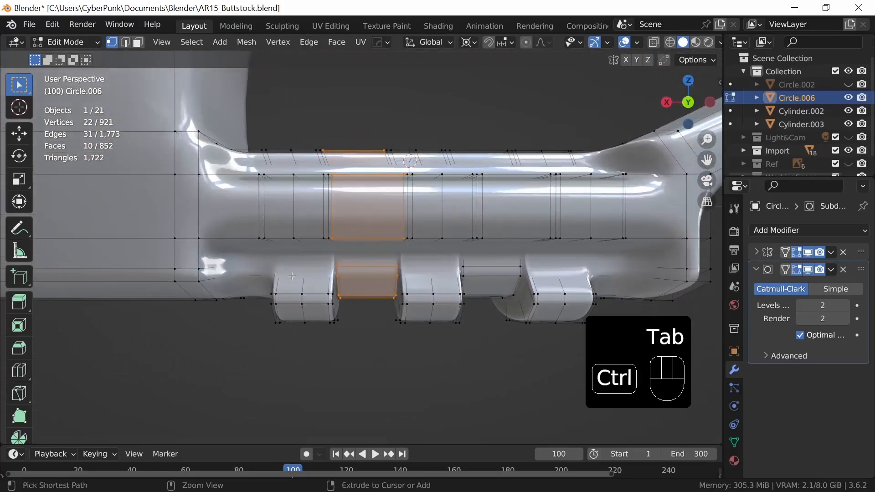
click(235, 232)
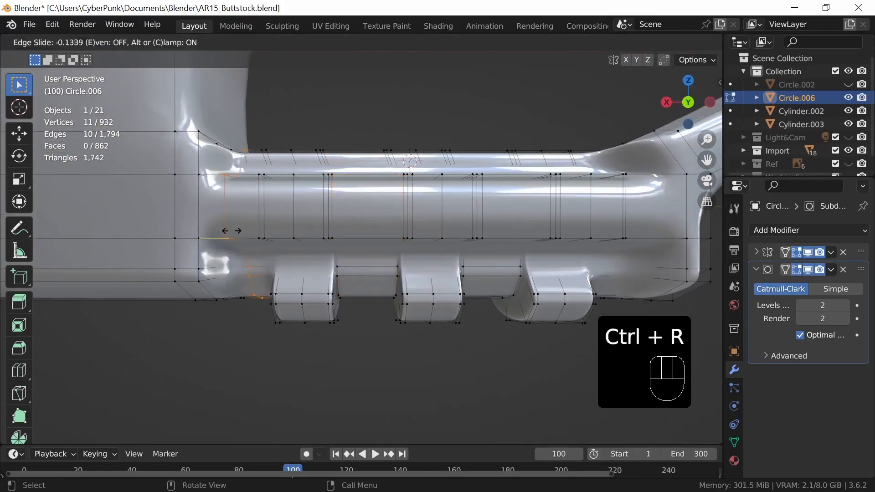
click(210, 241)
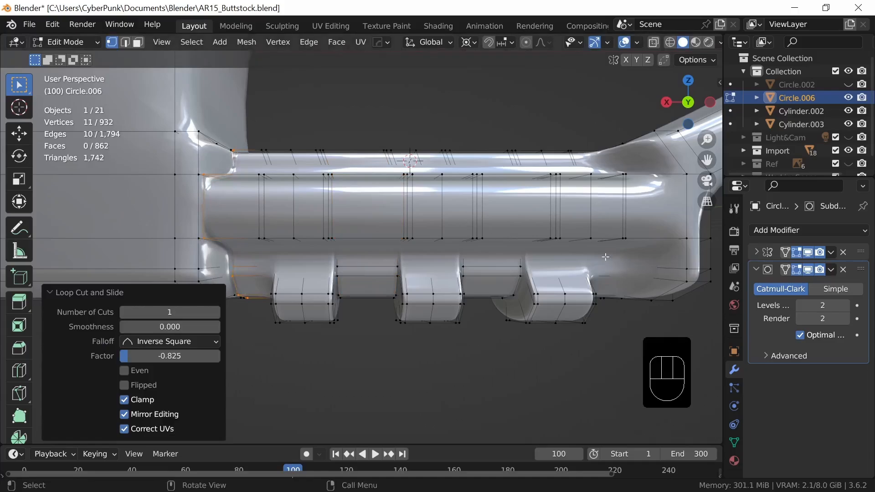
Step: Add three supporting loop cuts around the lower bar's end wall by the diagonal strut, one with a slide factor of 0.646
middle_drag(640, 277, 588, 246)
key(ctrl+r)
click(498, 247)
key(ctrl+r)
click(607, 227)
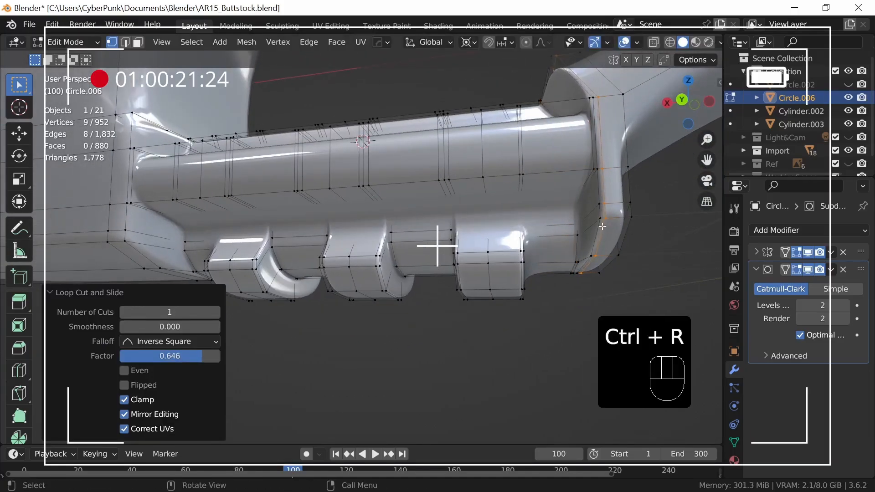
click(617, 225)
click(624, 226)
Step: Add two vertical loop cuts through the stock's rear block, one close to the lower bar and one close to the rear end
key(Tab)
scroll(611, 273, down, 4)
middle_drag(610, 273, 410, 255)
scroll(565, 298, up, 4)
key(Tab)
key(ctrl+r)
click(336, 242)
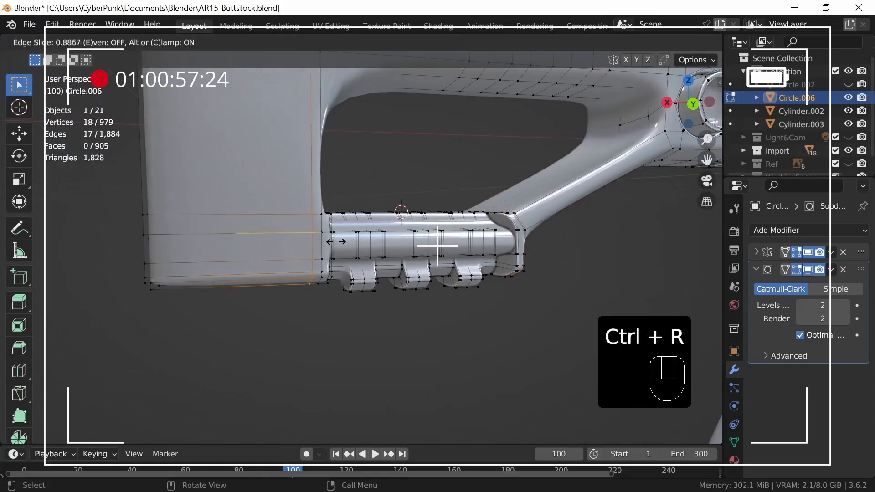
click(338, 242)
key(ctrl+r)
click(242, 244)
click(166, 245)
Step: Add a horizontal loop cut along the stock body just above the handle opening with a slide factor of 0.867
middle_drag(452, 214, 440, 226)
shift+middle_drag(440, 225, 438, 391)
key(ctrl+r)
click(474, 237)
click(475, 273)
Step: Try adding a loop cut just inside the handle opening's rim and compare the mesh with and without subdivision
middle_drag(556, 292, 476, 151)
key(ctrl+r)
click(471, 148)
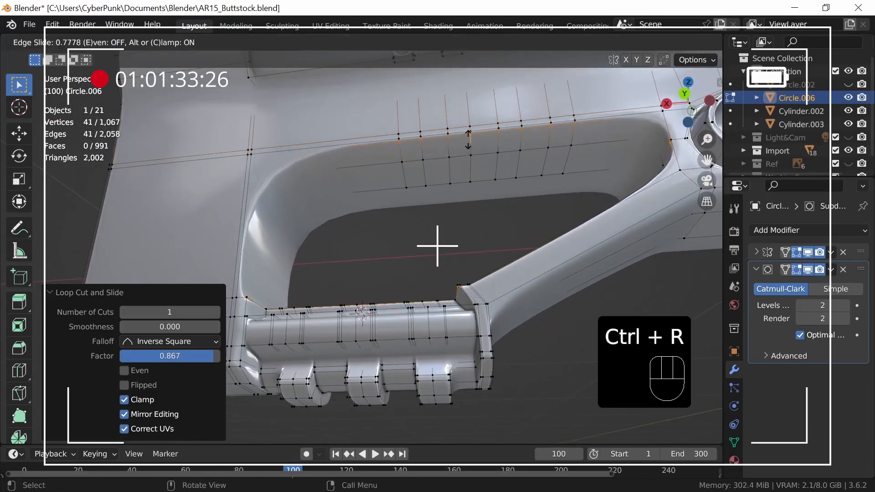
click(470, 142)
middle_drag(513, 261, 435, 335)
key(ctrl+z)
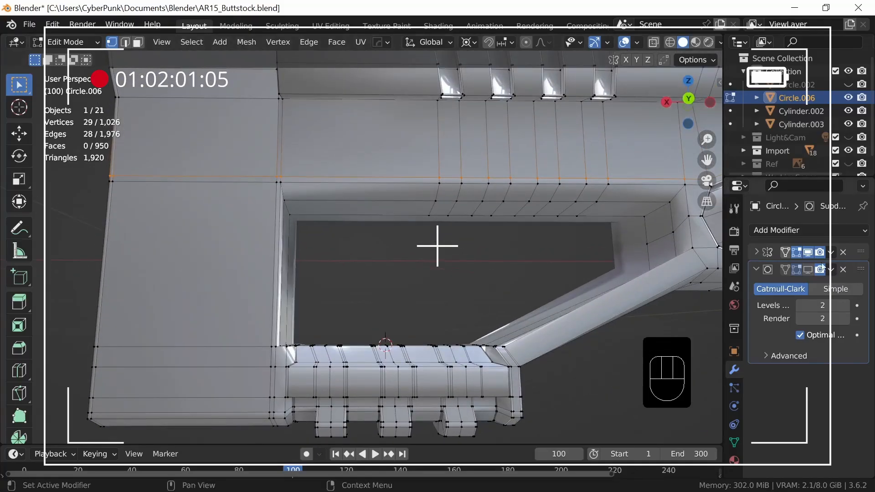
click(808, 269)
Step: Add two lengthwise loop cuts along the diagonal strut and lower bar, on either side of their outer edge, the first at factor 0.623
middle_drag(490, 301, 494, 313)
scroll(494, 312, down, 3)
shift+middle_drag(581, 330, 478, 282)
scroll(542, 276, up, 4)
key(ctrl+r)
drag(324, 258, 317, 250)
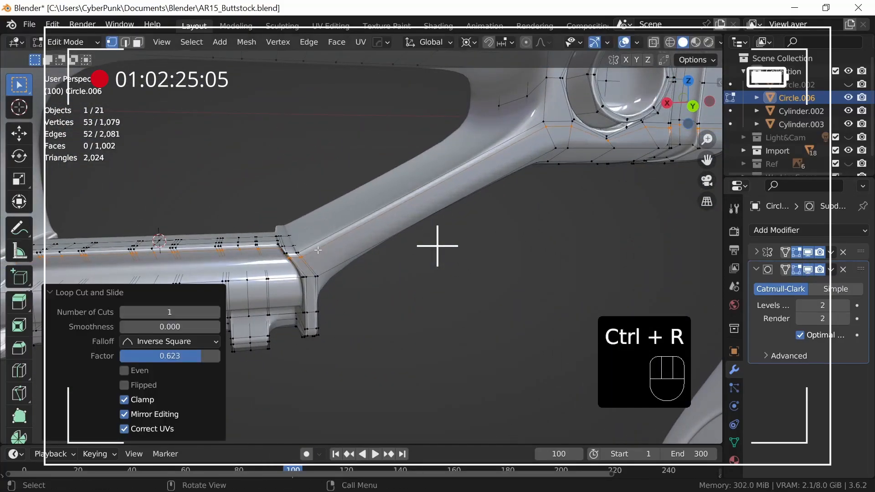
key(ctrl+r)
click(316, 265)
click(318, 270)
Step: Add a vertical loop cut at the rear end of the raised upper section with a slide factor of -0.930
key(Tab)
ctrl+middle_drag(503, 279, 487, 295)
shift+middle_drag(370, 299, 471, 316)
key(Tab)
ctrl+middle_drag(449, 348, 422, 301)
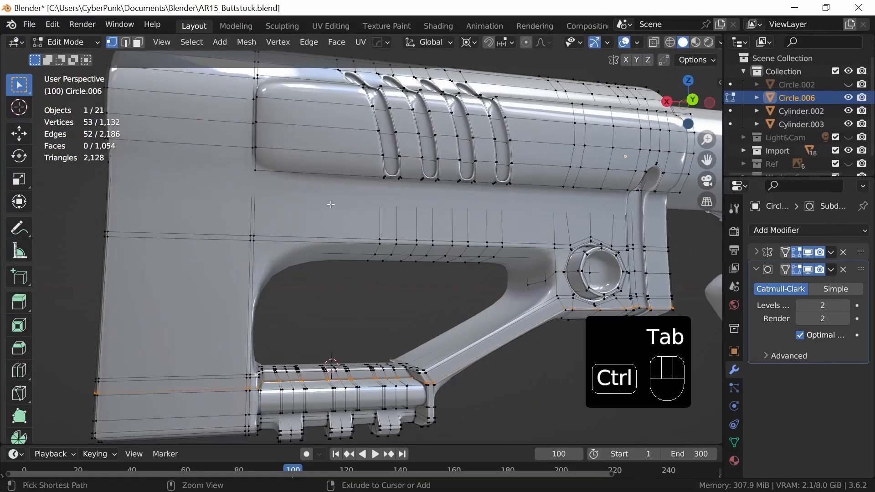
click(336, 159)
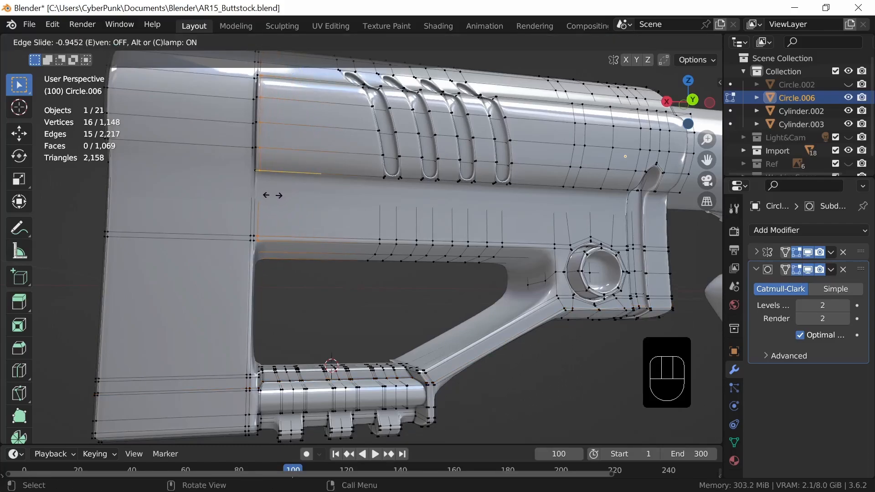
click(273, 196)
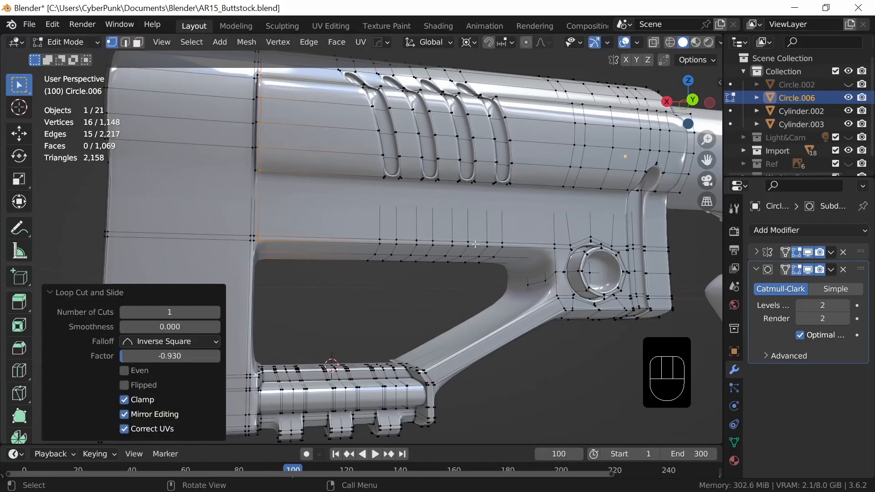
Step: Add a vertical loop cut between the slanted grooves and the round hole, slid about 0.87 toward the hole, and preview the smoothed stock
middle_drag(520, 264, 531, 251)
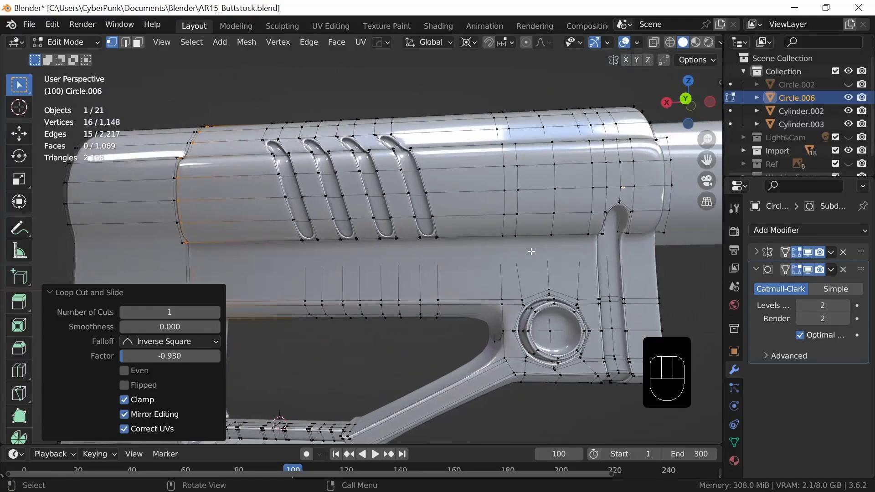
click(474, 286)
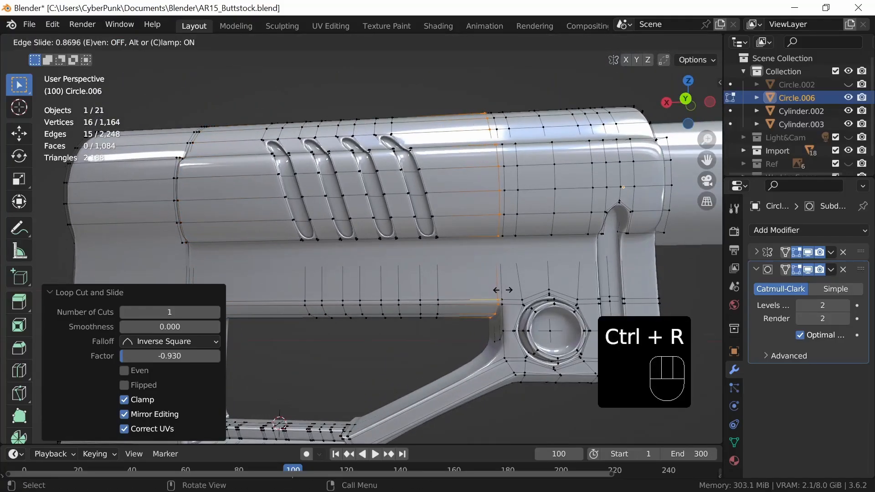
click(502, 290)
key(Tab)
middle_drag(598, 303, 635, 310)
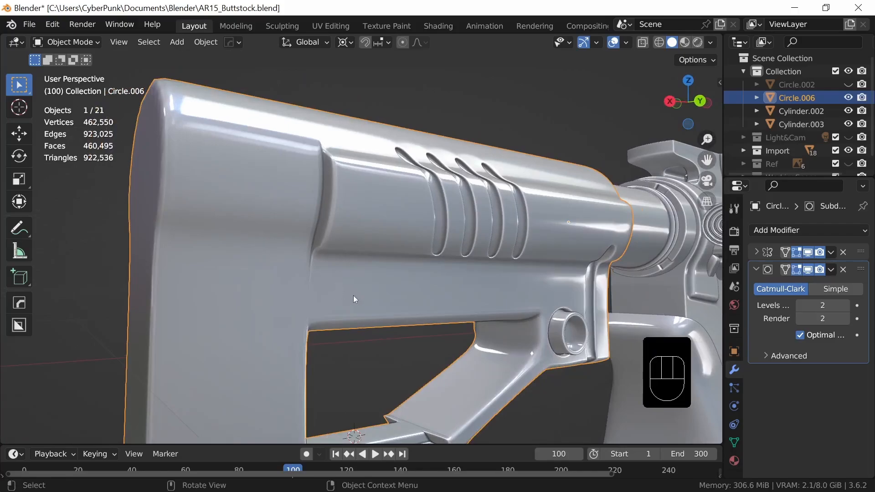
Step: Add a horizontal loop cut directly beneath the raised upper section with a slide factor of -0.848 and preview it in Object Mode
key(Tab)
click(321, 284)
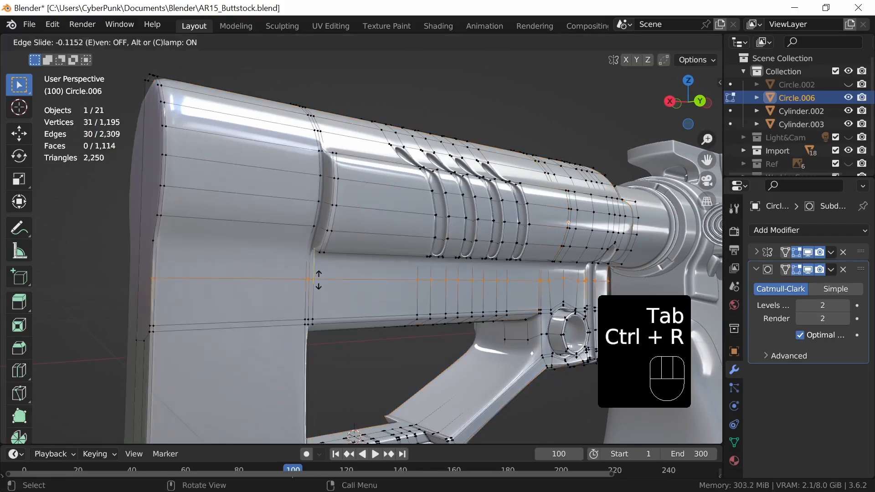
click(325, 253)
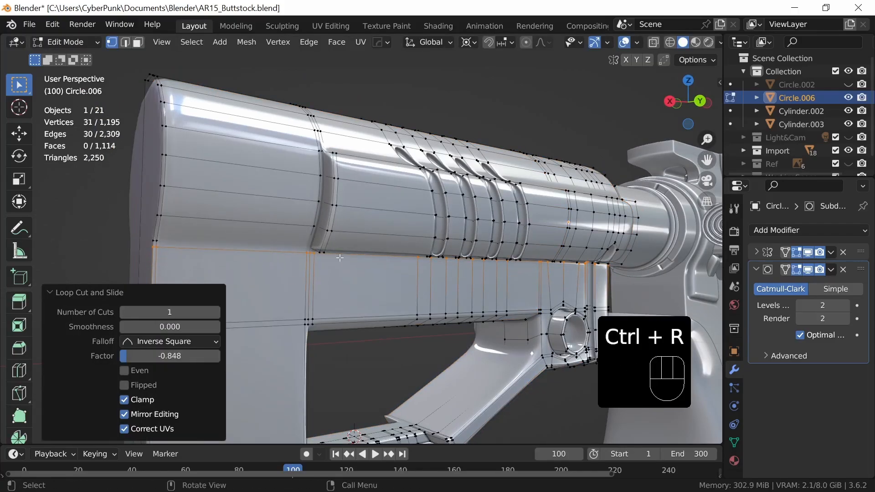
key(Tab)
middle_drag(583, 344, 530, 336)
Step: Select all faces of the stock's rear end and inset them by 0.005595 m
key(Tab)
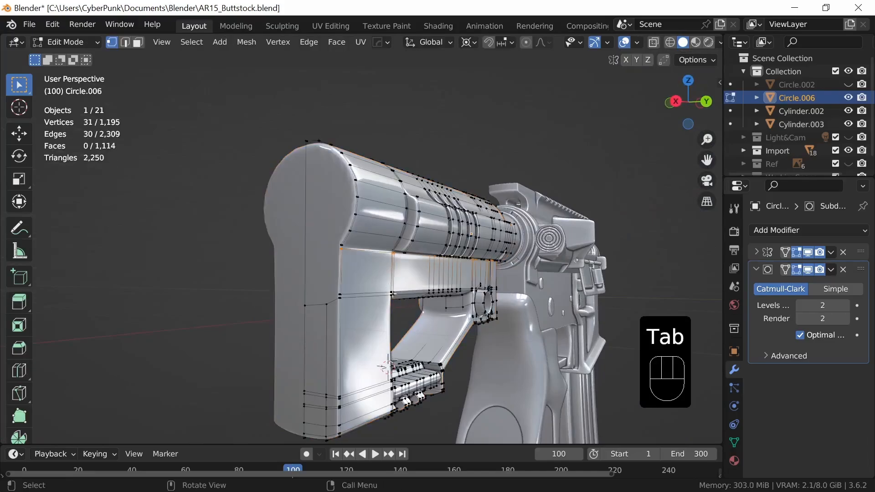
key(3)
click(324, 329)
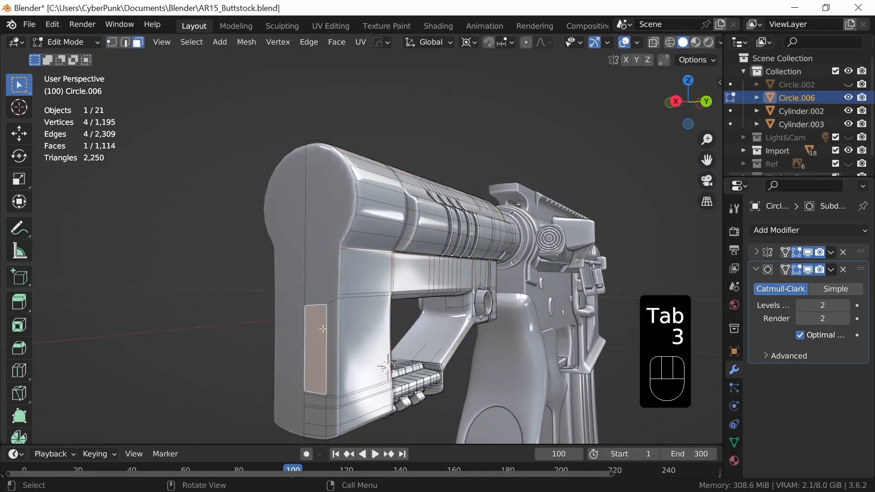
middle_drag(378, 399, 368, 330)
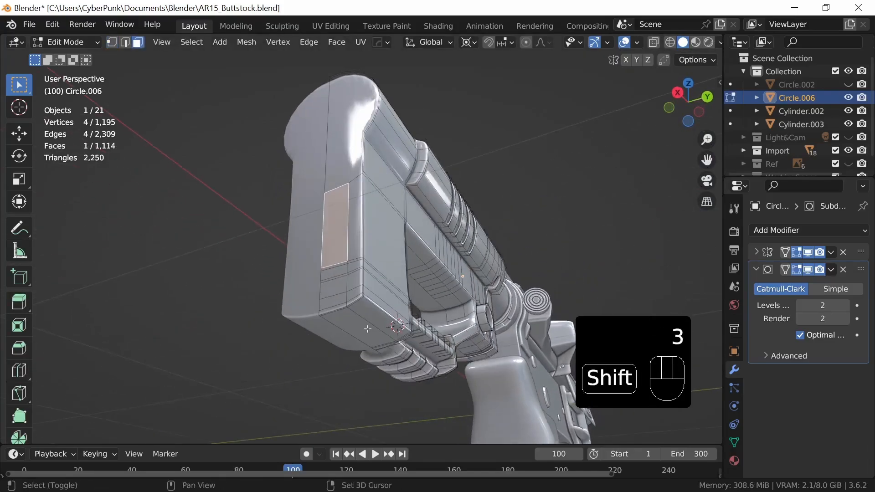
ctrl+shift+click(358, 300)
ctrl+middle_drag(395, 301, 398, 318)
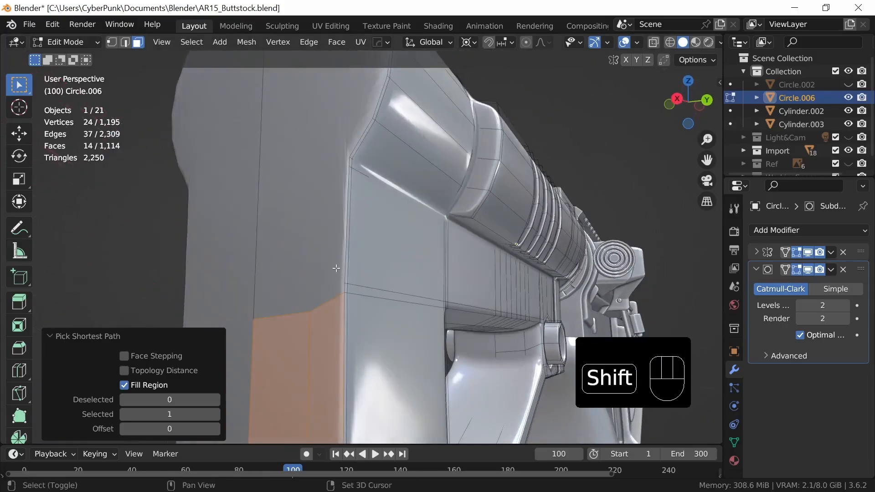
shift+click(336, 267)
scroll(427, 297, down, 3)
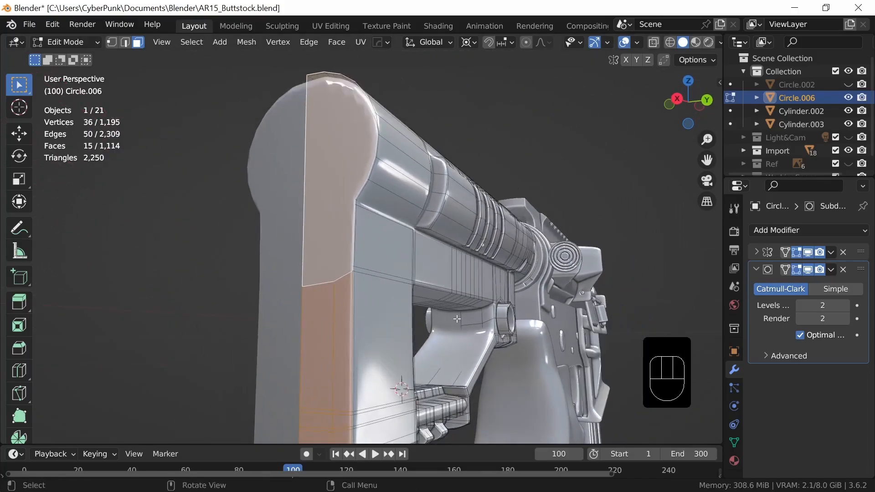
key(i)
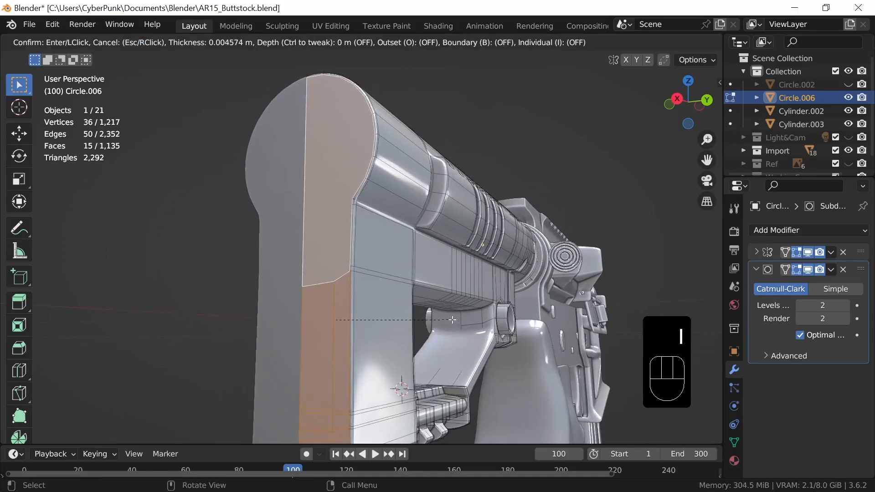
shift+click(458, 328)
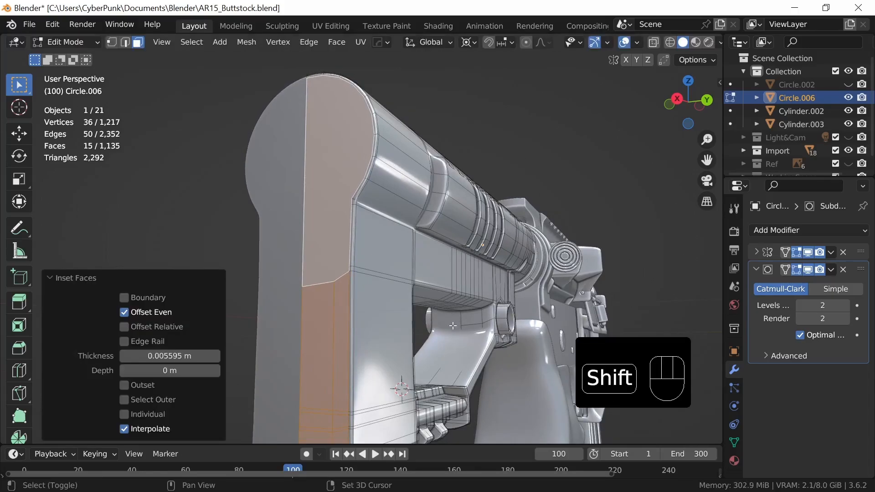
Step: Add a vertical loop cut along the front edge of the stock with a slide factor of 0.802
key(Tab)
ctrl+middle_drag(502, 282, 354, 250)
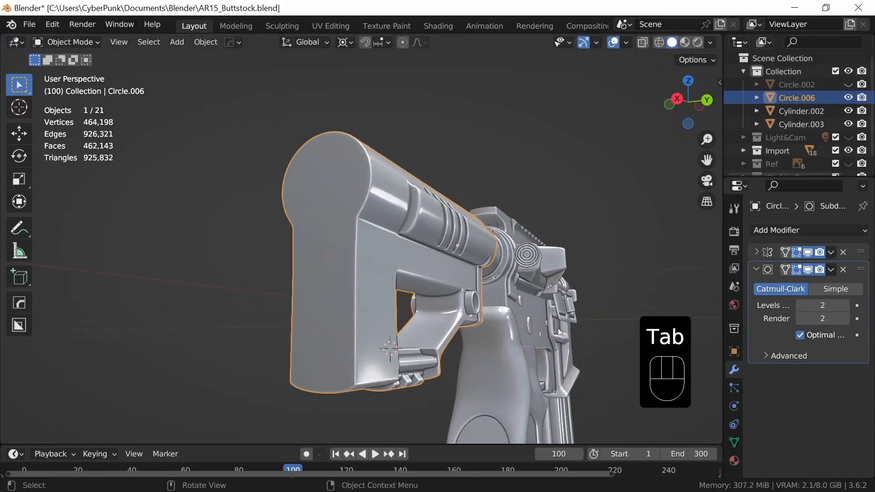
middle_drag(559, 331, 473, 355)
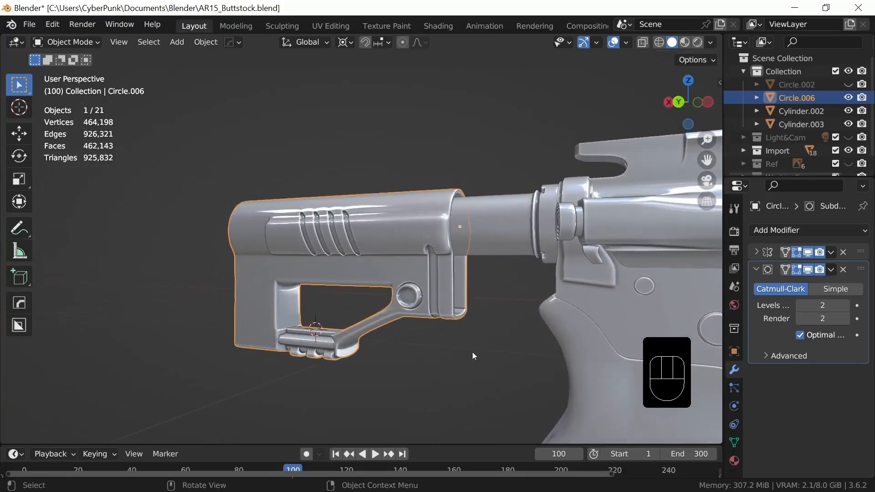
shift+middle_drag(505, 326, 447, 333)
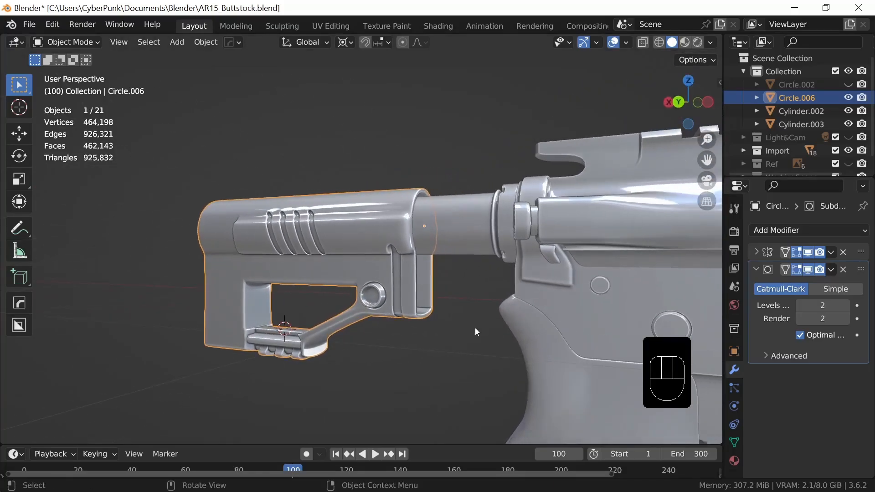
key(Tab)
scroll(530, 291, up, 4)
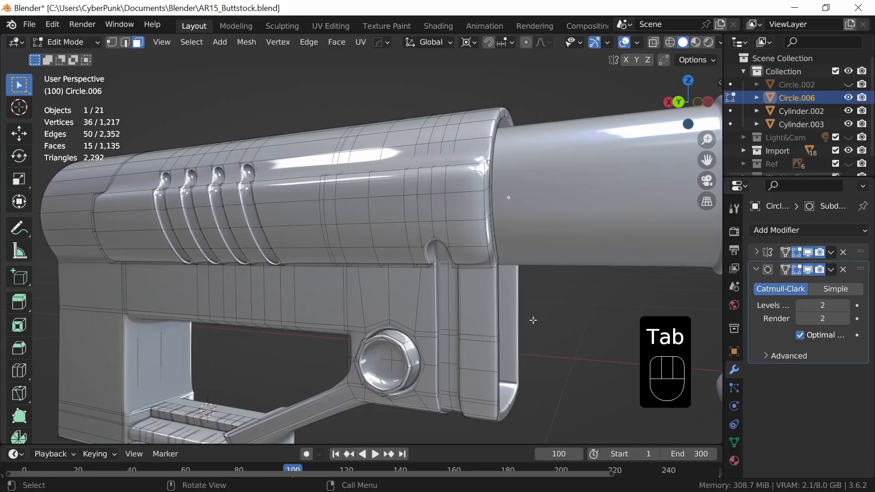
shift+middle_drag(565, 315, 509, 327)
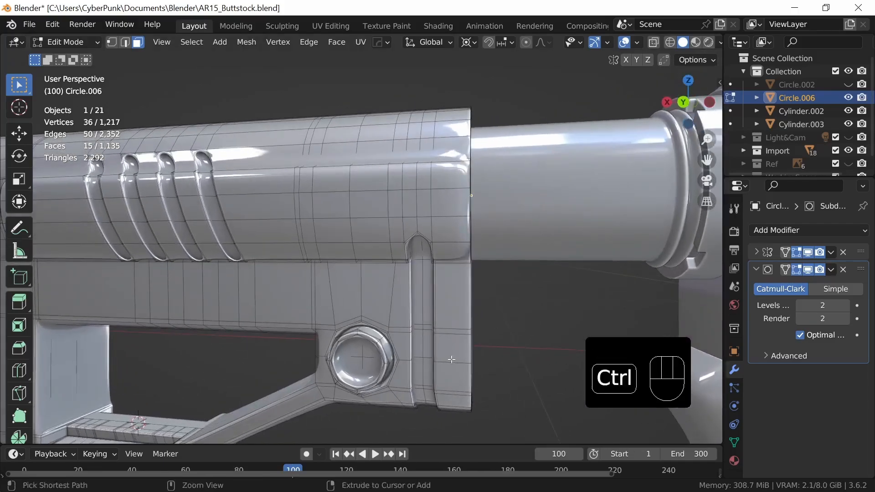
key(ctrl+r)
click(456, 364)
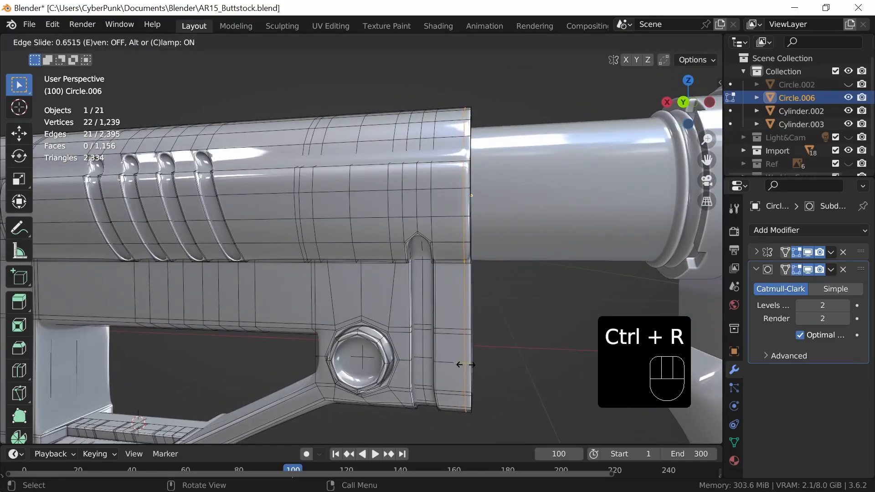
click(460, 365)
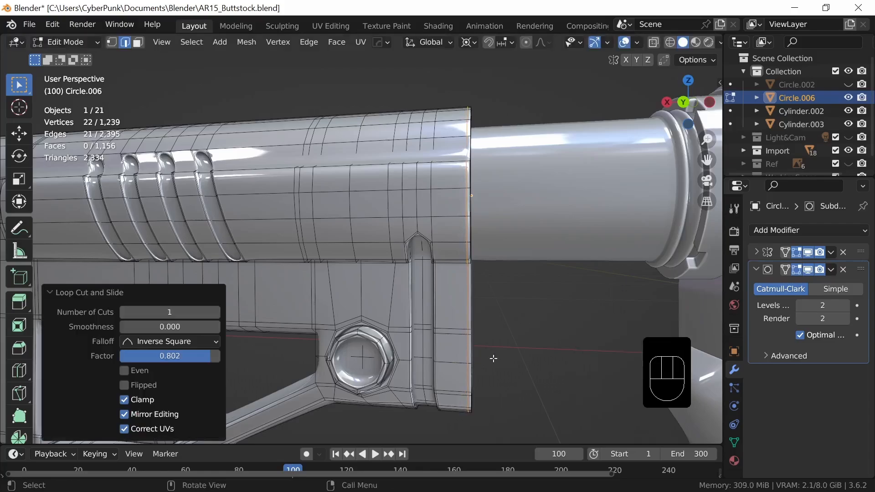
Step: Preview the smoothed stock in Object Mode and save the file
key(Tab)
mouse_move(495, 360)
middle_down()
mouse_move(484, 340)
mouse_move(473, 391)
mouse_move(447, 370)
mouse_move(465, 340)
mouse_move(465, 375)
mouse_move(531, 357)
mouse_move(554, 361)
mouse_move(517, 364)
mouse_move(514, 398)
mouse_move(485, 357)
mouse_move(434, 366)
mouse_move(528, 350)
mouse_move(485, 357)
mouse_move(489, 370)
middle_up()
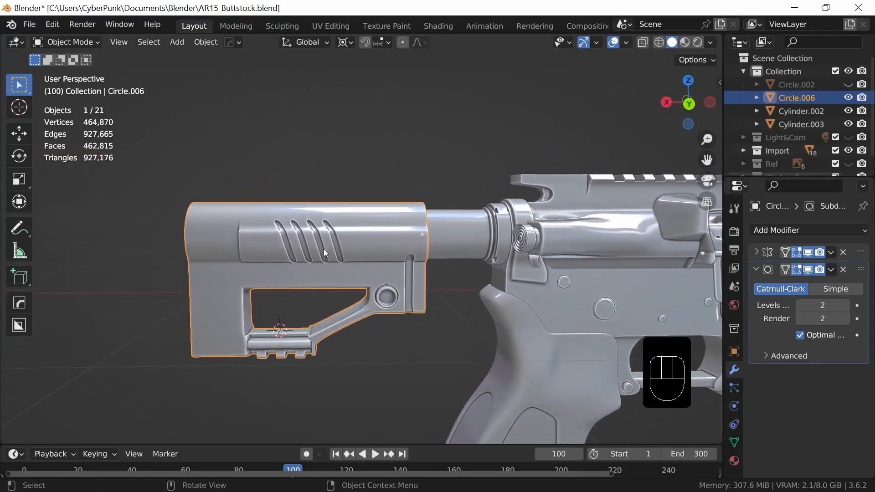
middle_drag(404, 344, 373, 303)
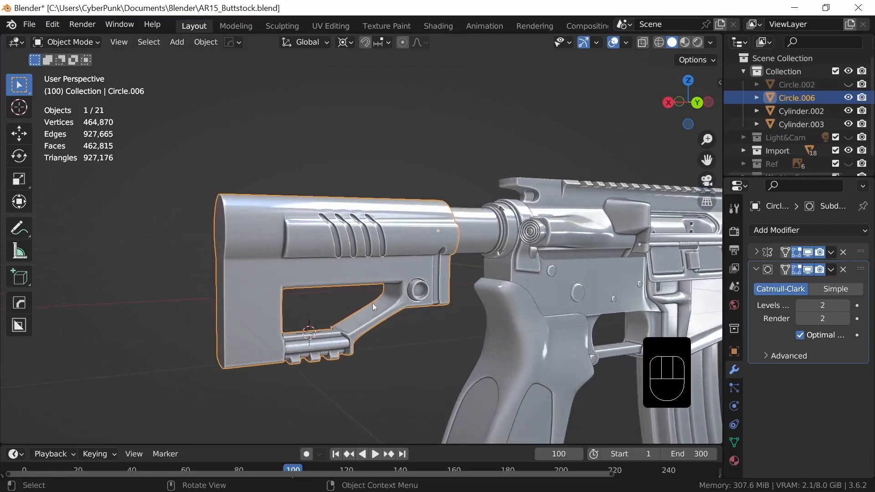
click(30, 26)
click(68, 111)
Step: Snap the 3D cursor to the central vertical edge of the stock's rear face, working in the right orthographic view
middle_drag(386, 322, 454, 337)
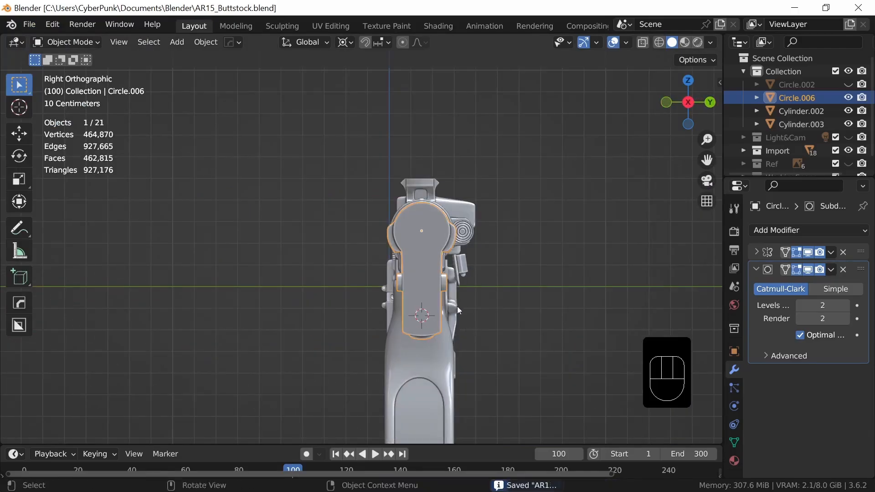
key(Tab)
key(2)
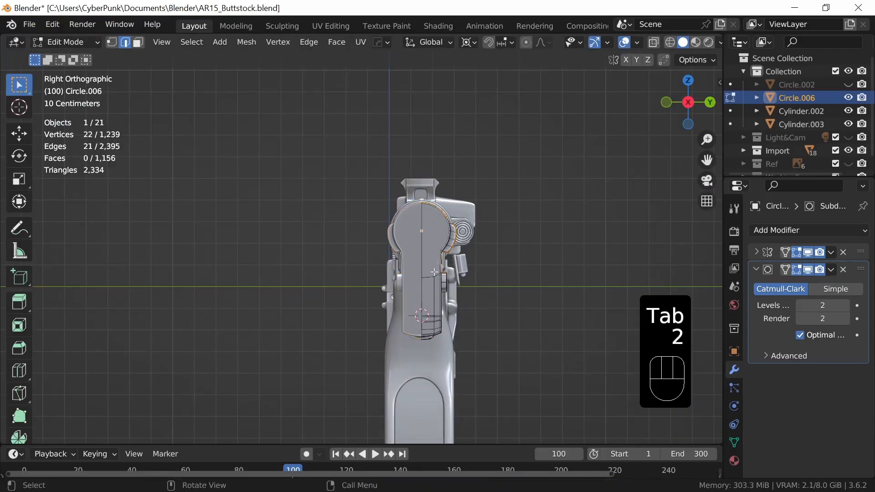
click(441, 259)
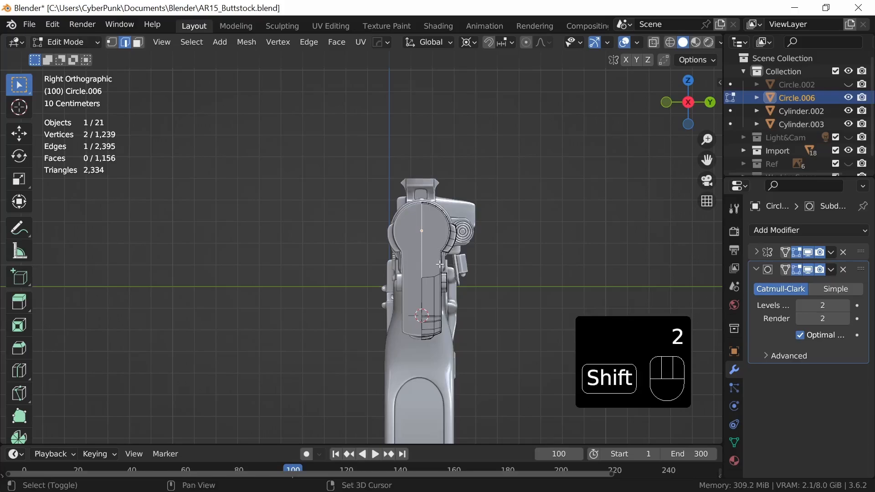
key(shift+s)
click(440, 312)
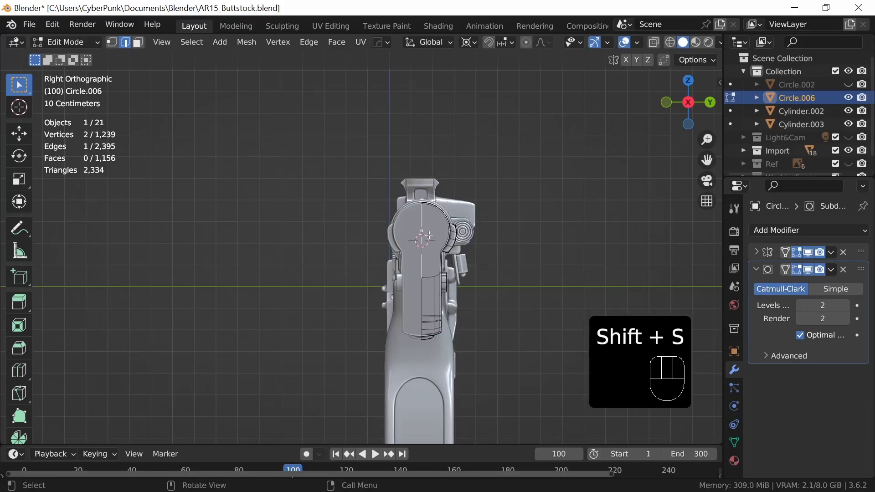
key(Tab)
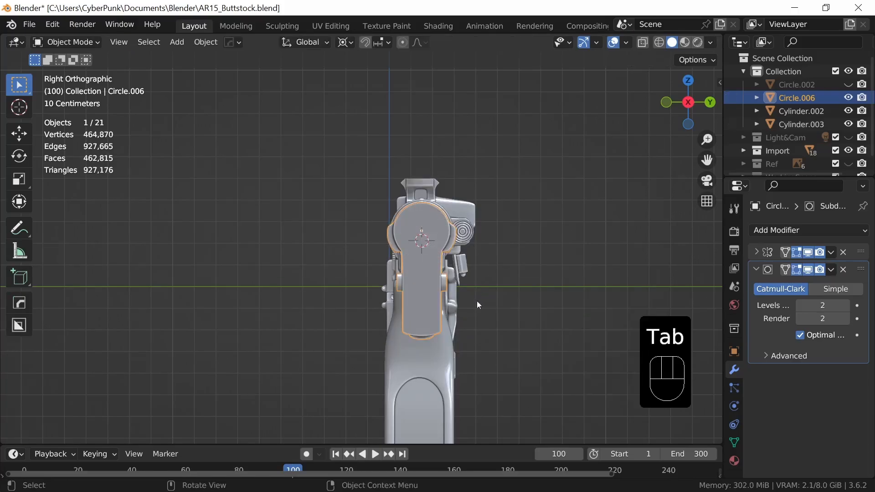
Step: Add a 24-vertex mesh circle at the 3D cursor and rotate it 90° around the Y axis
key(shift+a)
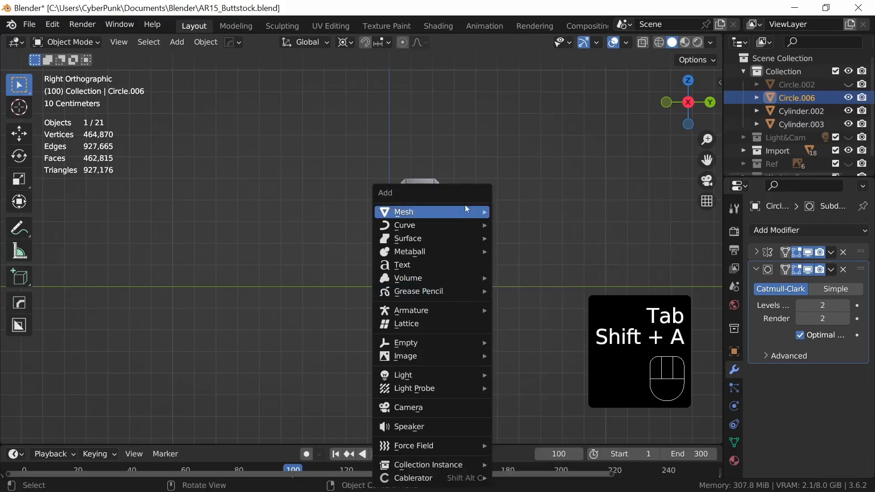
mouse_move(474, 212)
click(537, 241)
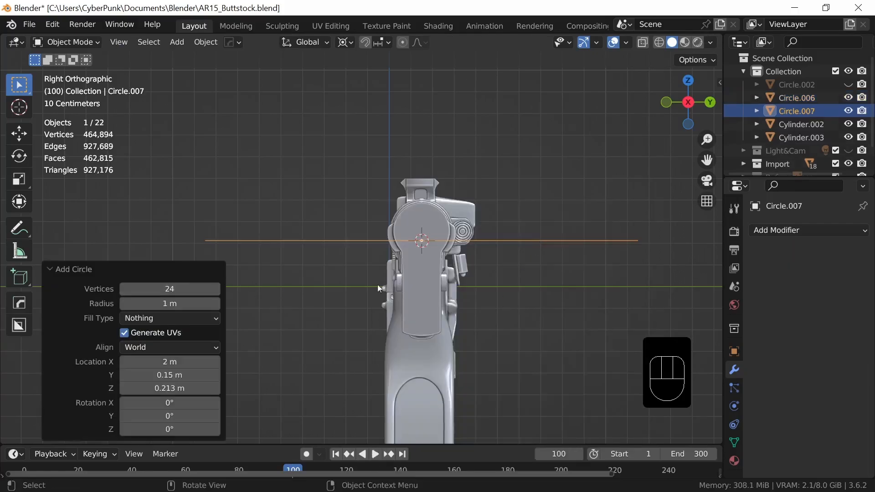
text(r)
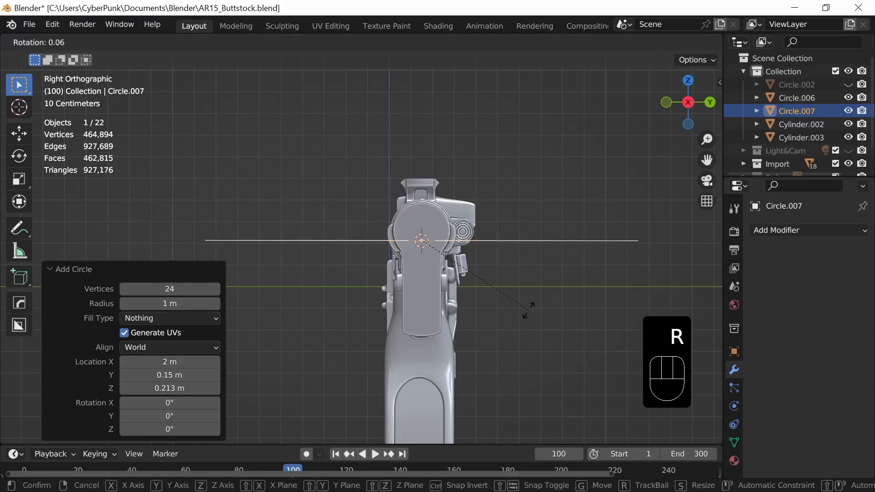
text(y90)
key(Return)
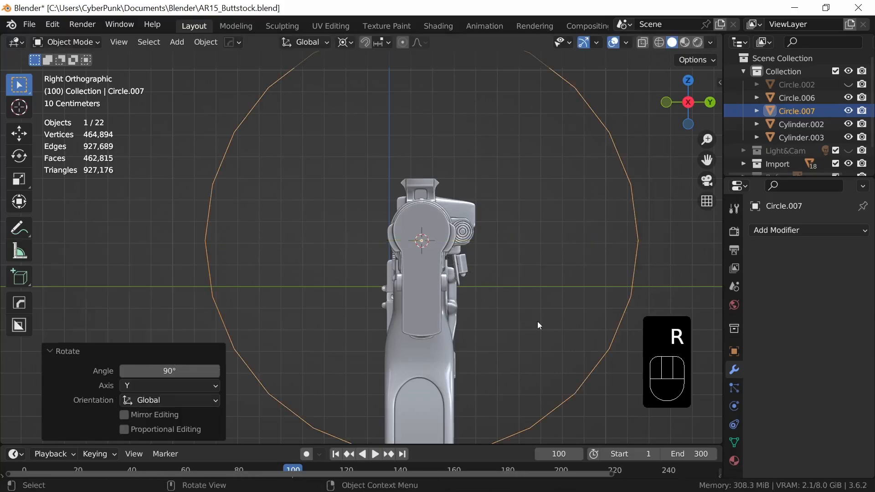
Step: Scale the new circle to 0.145 and raise it 0.043473 m along Z around the stock's round rear end
key(s)
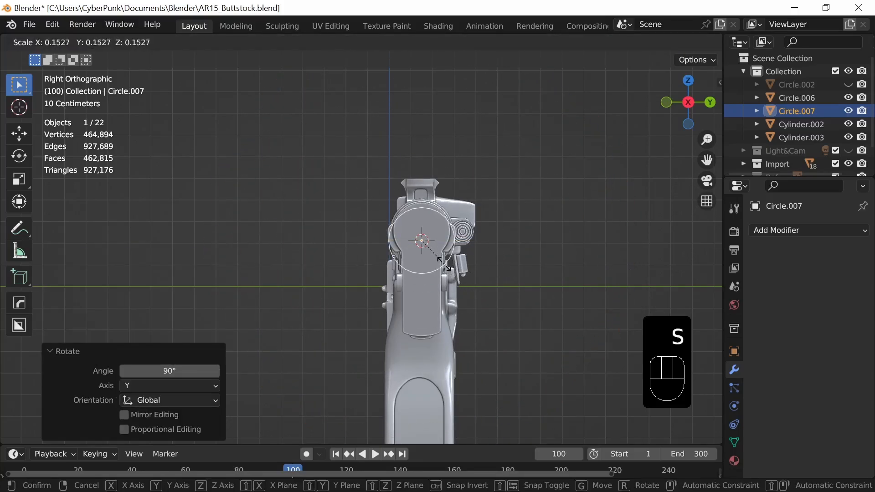
click(451, 268)
ctrl+middle_drag(502, 334, 477, 323)
key(g)
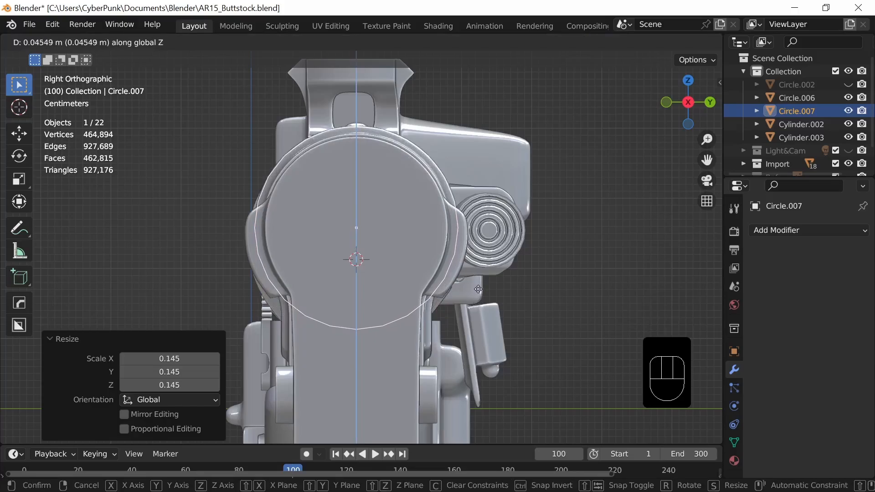
click(576, 260)
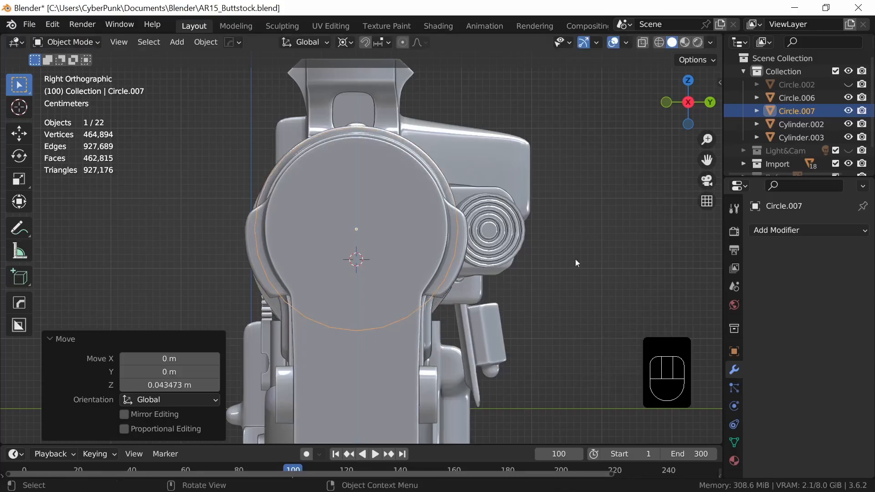
Step: Hide the Import collection and scale the circle by 1.020
click(849, 164)
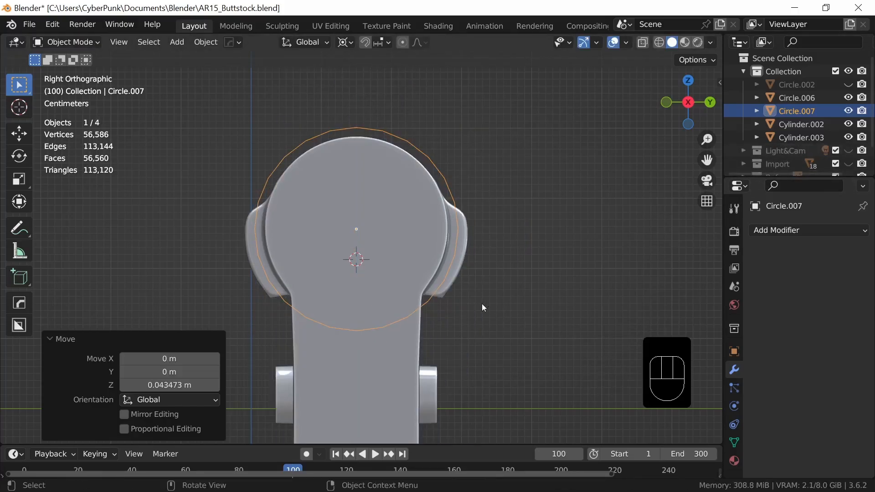
key(s)
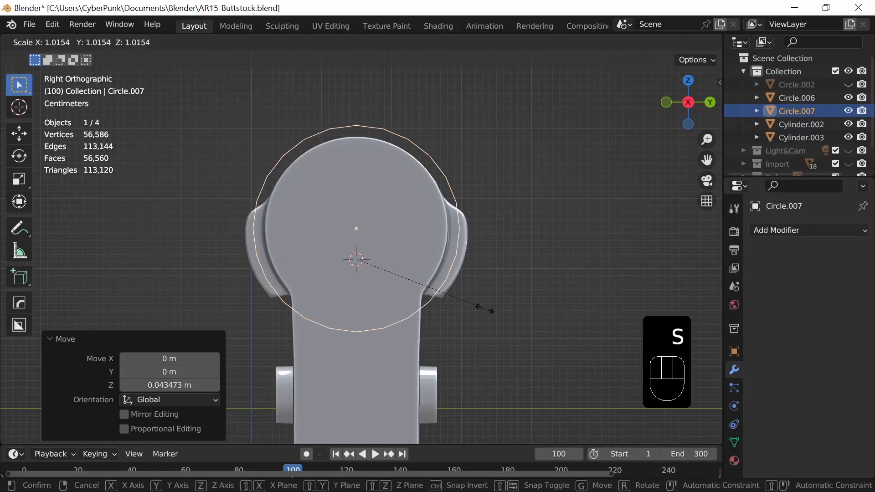
click(483, 309)
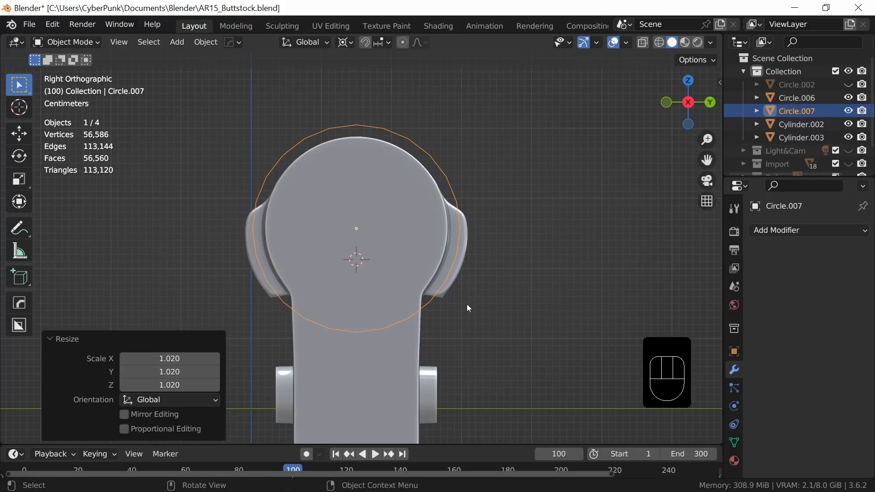
Step: Check the circle's transform values and apply its rotation and scale
key(Tab)
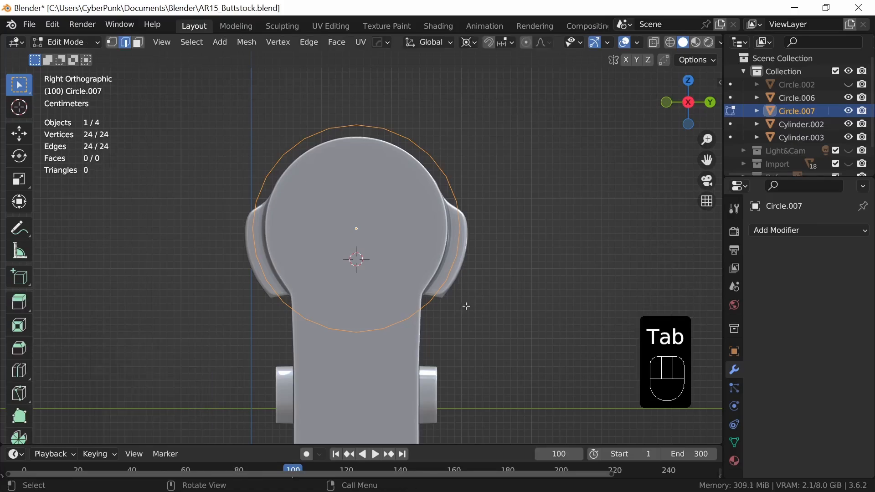
key(Tab)
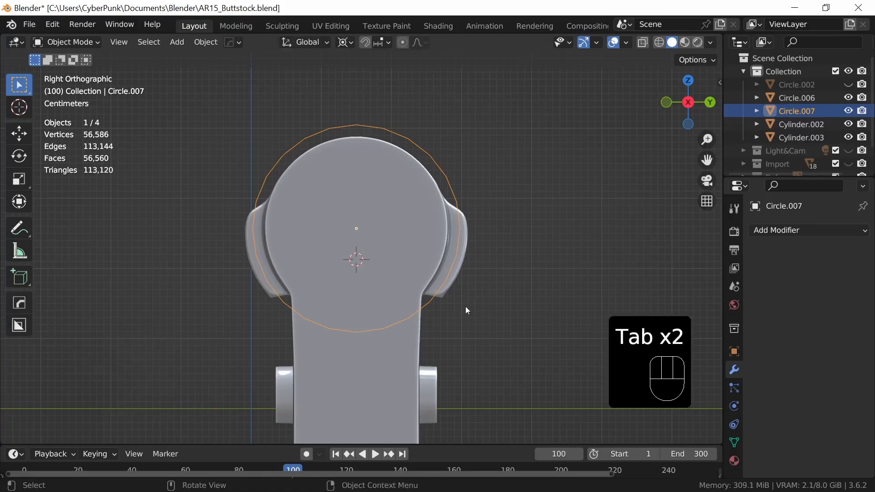
key(n)
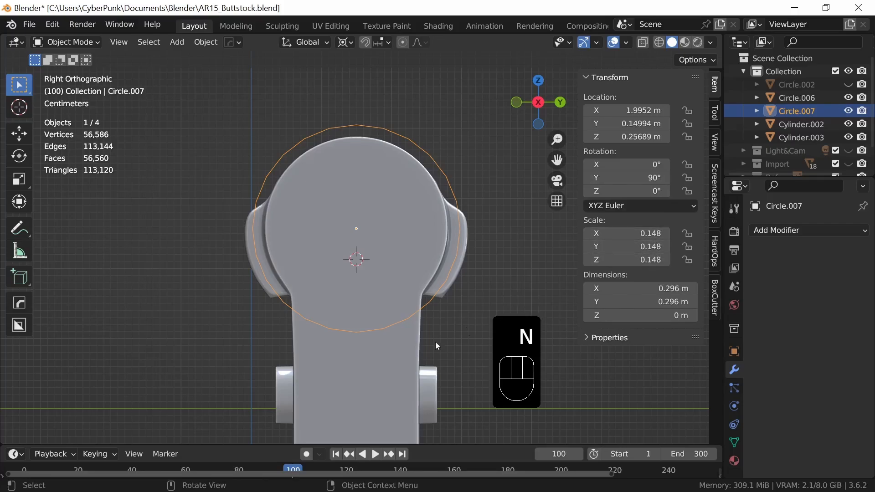
key(n)
key(ctrl)
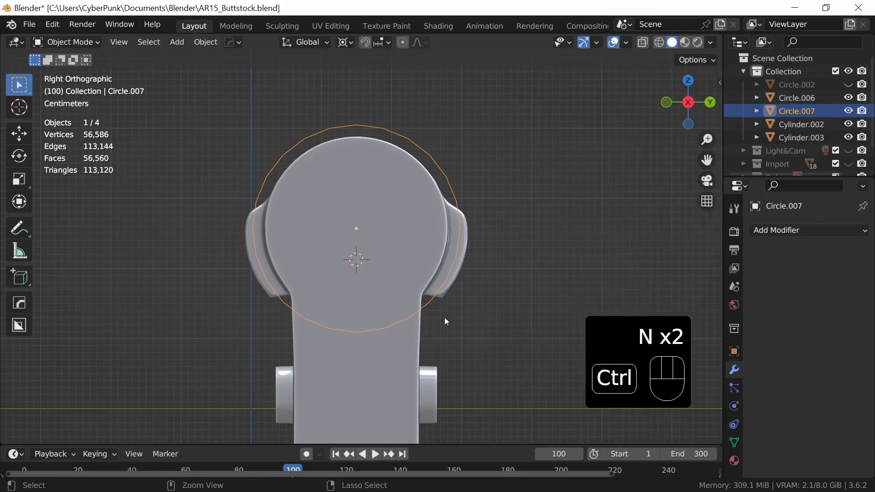
key(ctrl+a)
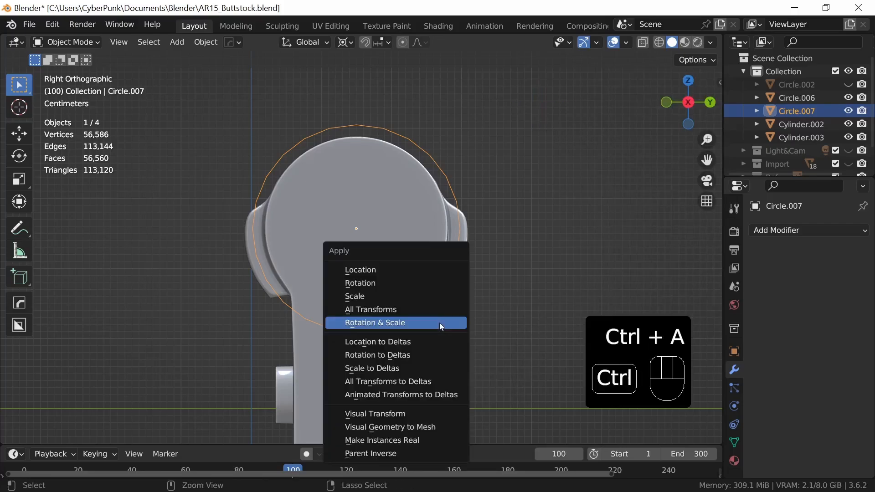
click(399, 323)
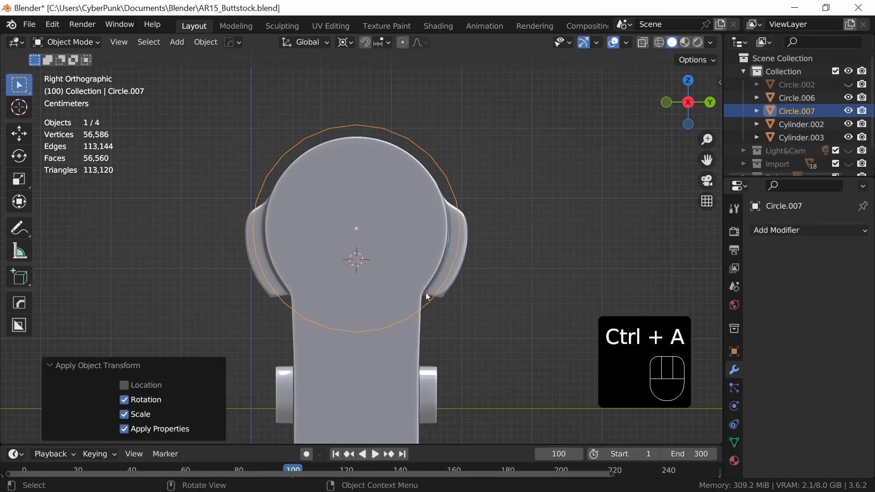
Step: Delete the vertices of the circle's negative-Y half and mirror the remaining half across Y with a Mirror modifier
key(Tab)
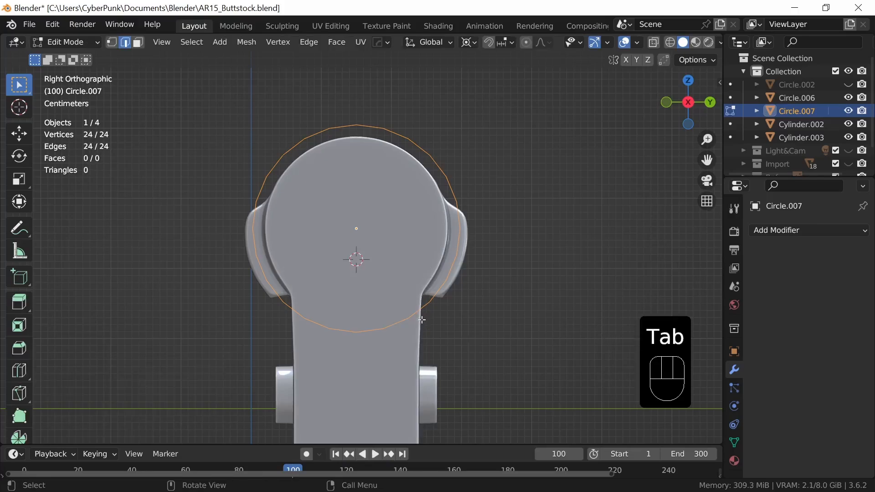
key(1)
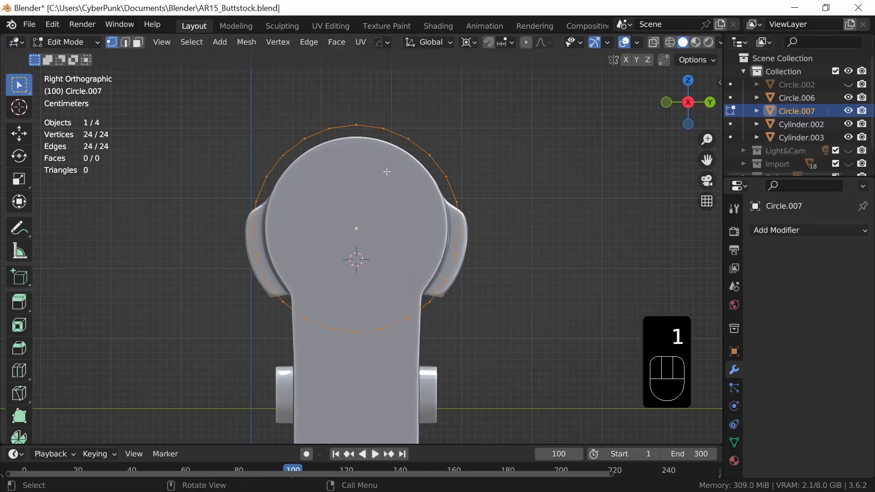
drag(178, 88, 344, 376)
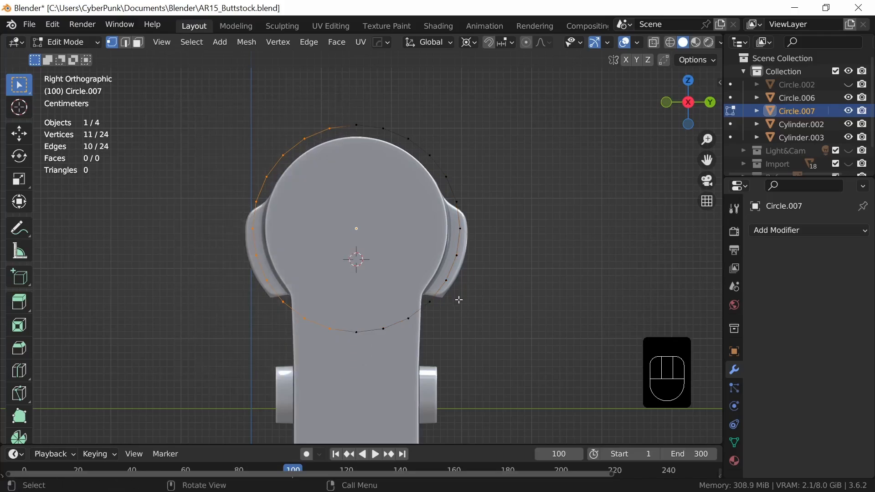
key(x)
click(451, 272)
key(alt+x)
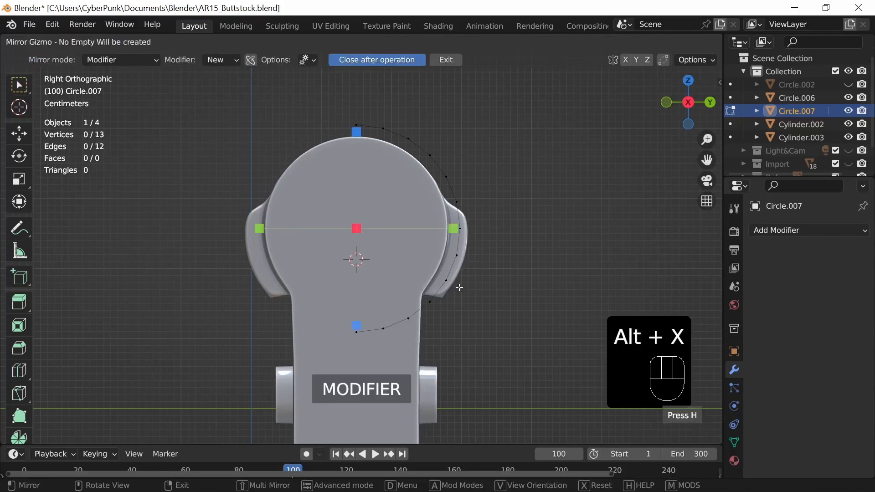
click(454, 228)
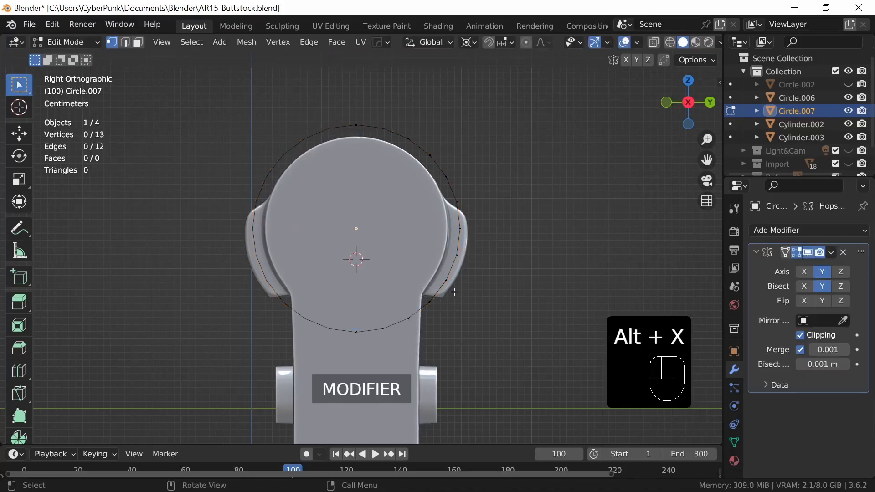
Step: Turn off the mirror's Y bisect and move the circle's three lowest vertices -0.34979 m along Z to the stock's lower end
click(822, 287)
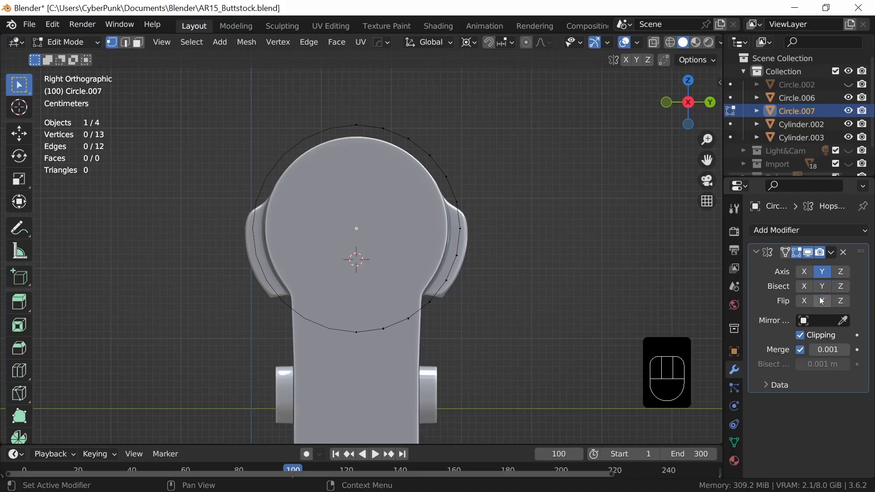
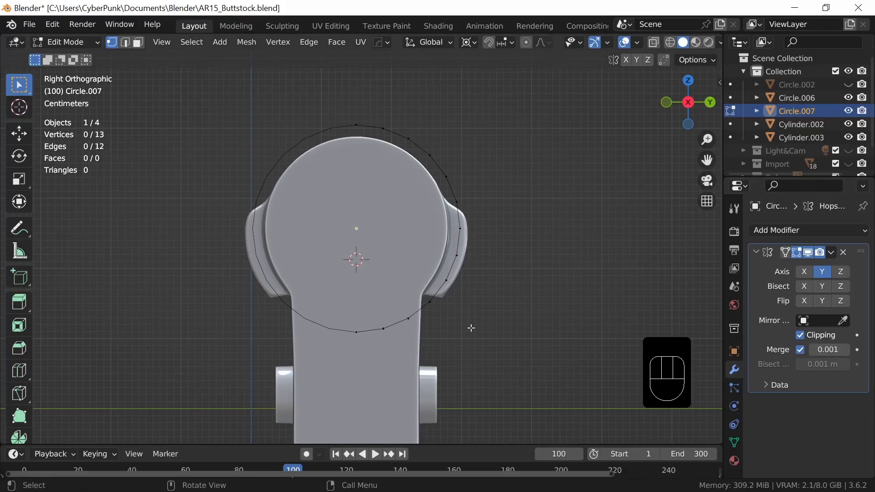
shift+middle_drag(525, 344, 522, 268)
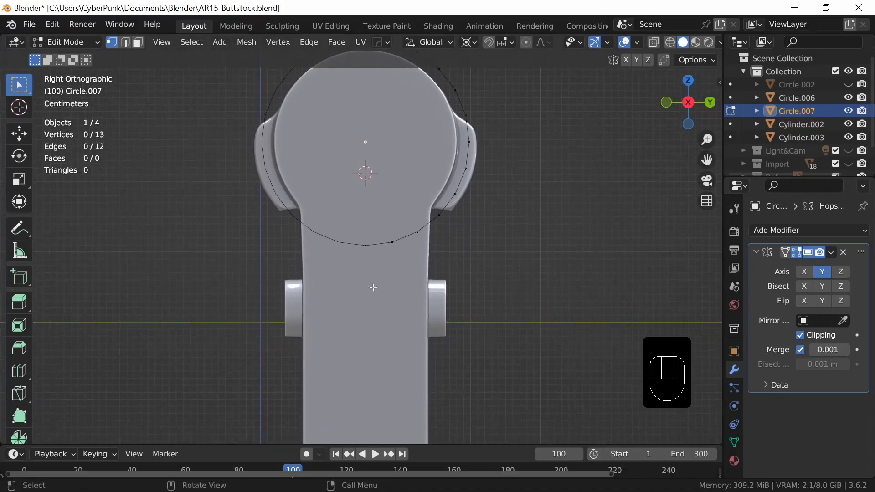
drag(338, 214, 416, 260)
shift+middle_drag(506, 332, 476, 260)
key(g)
key(z)
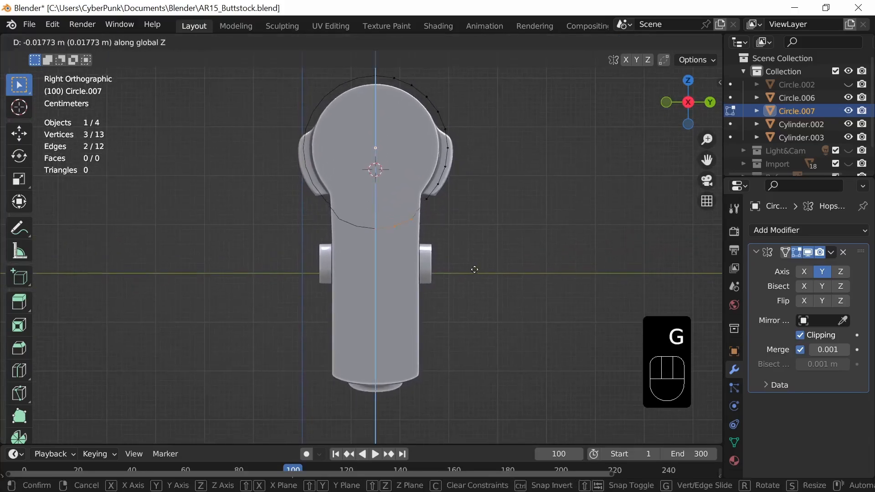
click(483, 426)
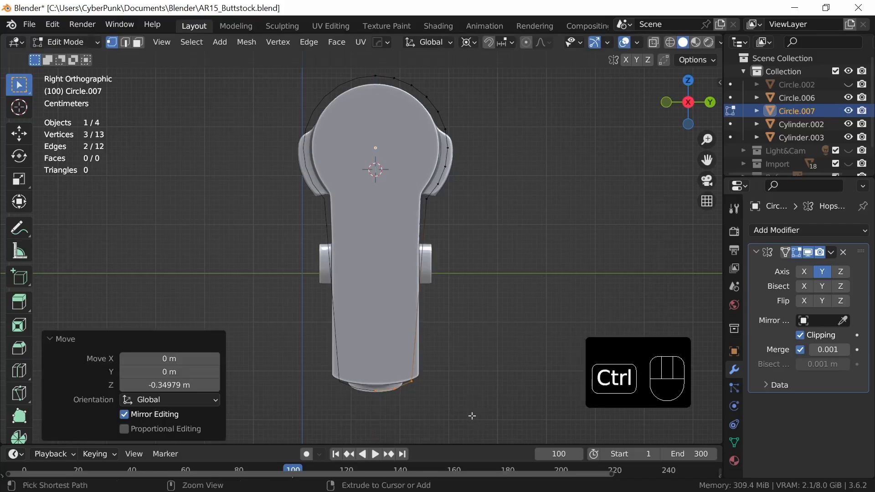
Step: Move the two outer lower vertices of the butt pad outline about 0.031 m outward along Y, past the stock's side
ctrl+middle_drag(482, 422, 482, 402)
shift+middle_drag(482, 401, 475, 249)
drag(394, 299, 447, 341)
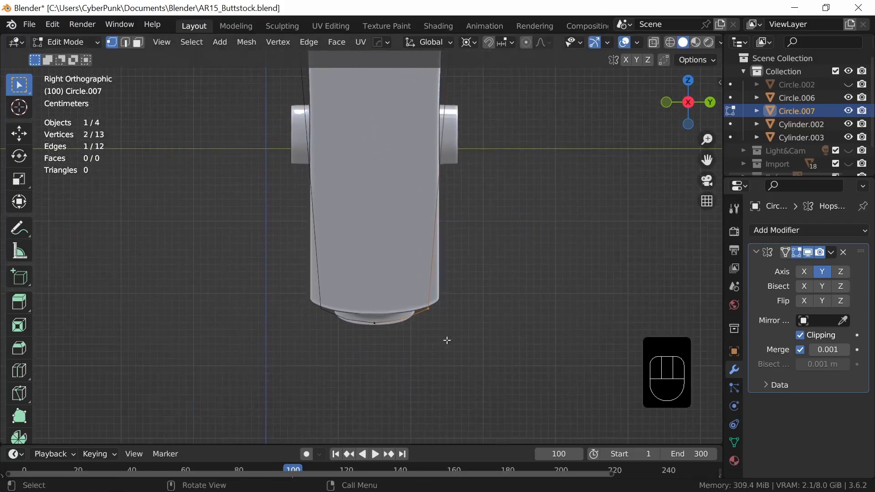
key(g)
key(y)
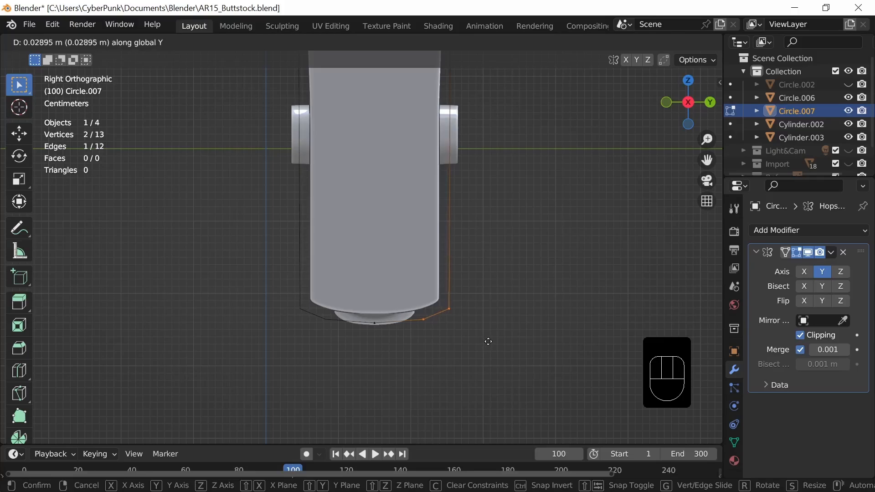
key(shift)
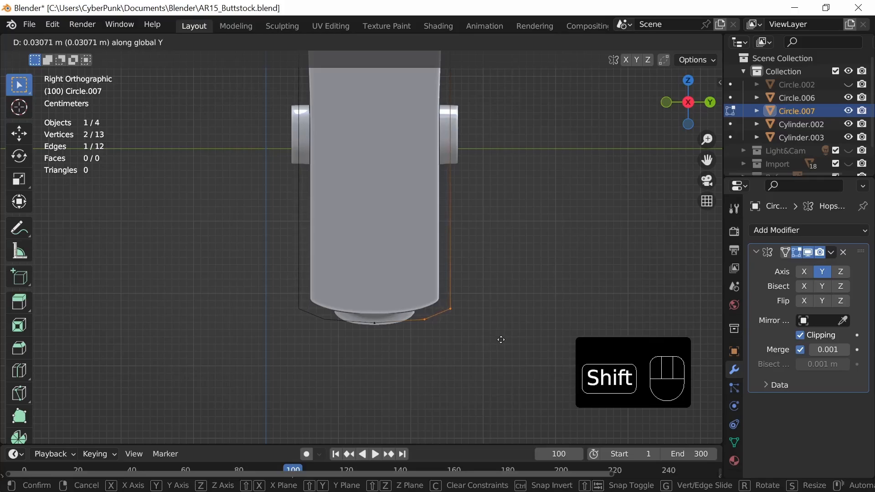
click(502, 340)
Step: Fill the whole butt pad outline with a face and move it 0.027458 m along X
middle_drag(514, 340, 498, 342)
ctrl+middle_drag(501, 305, 495, 341)
key(a)
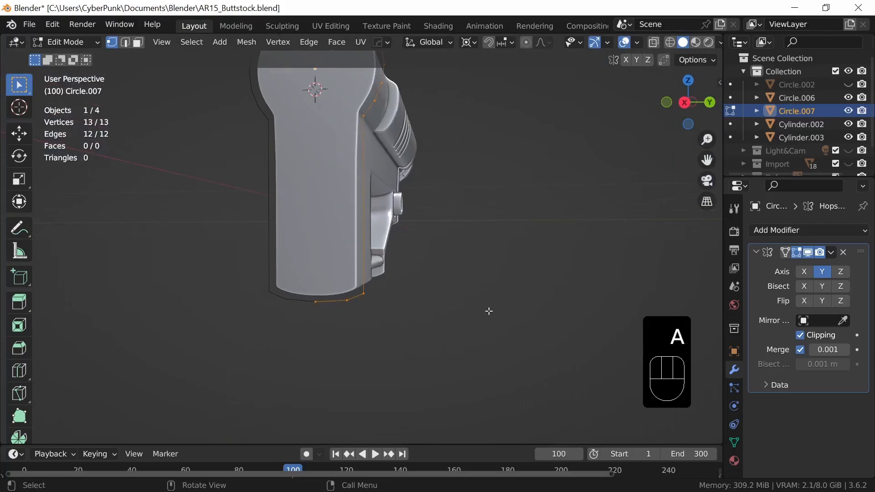
shift+middle_drag(488, 309, 470, 345)
key(f)
key(3)
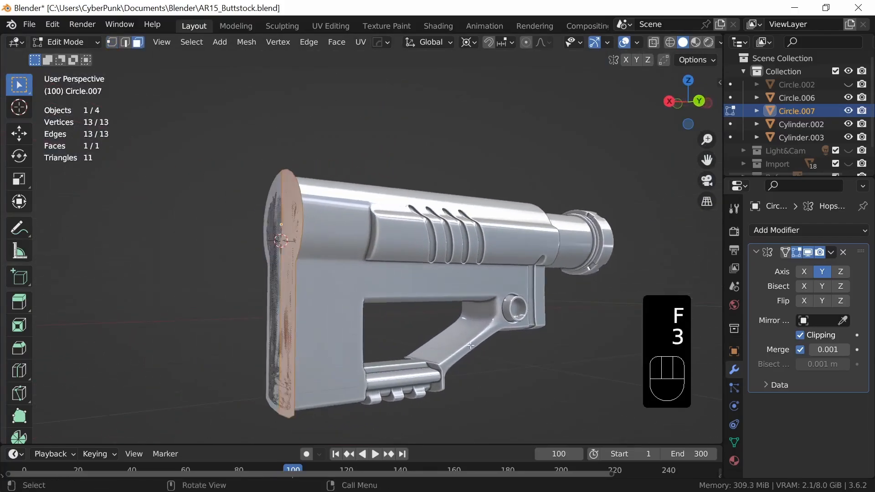
key(g)
key(x)
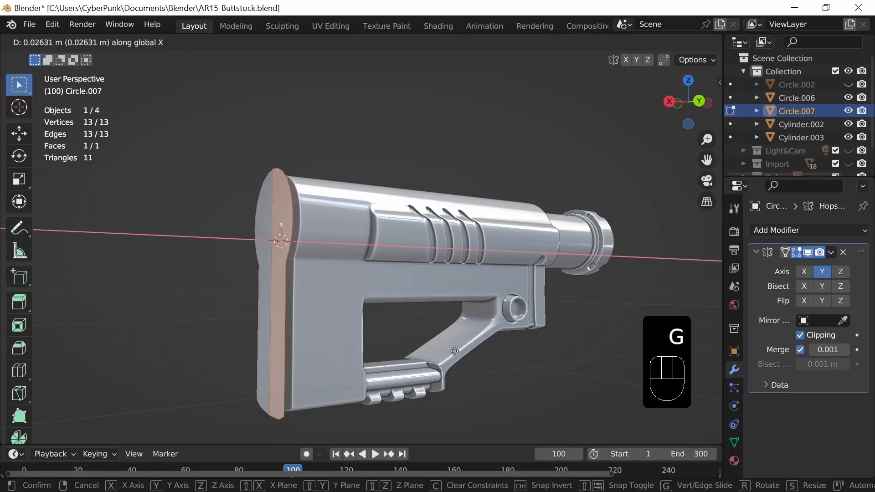
click(453, 352)
Step: Extrude the butt pad face 0.21877 m along its normal over the rear of the stock
middle_drag(474, 352, 422, 329)
scroll(430, 352, up, 1)
key(e)
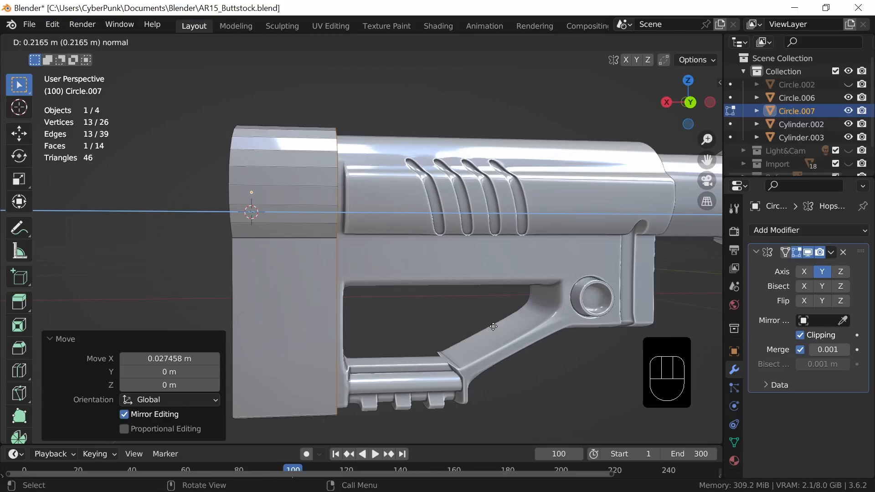
key(shift)
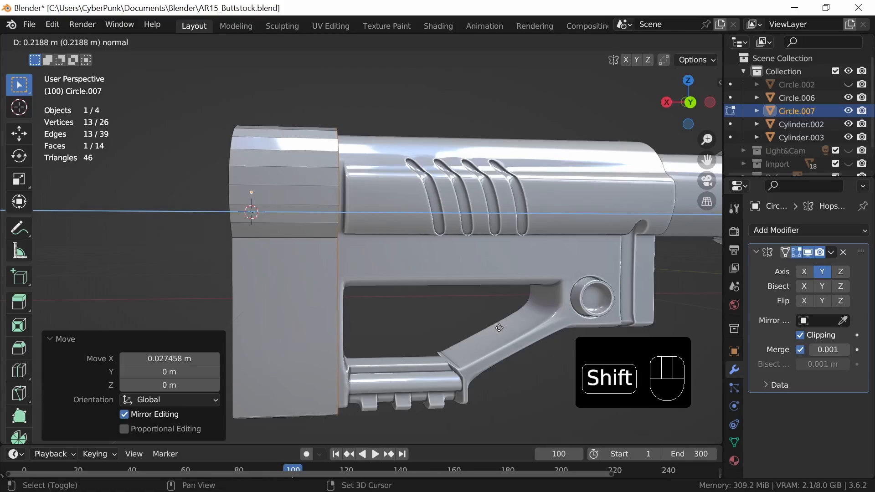
click(499, 328)
Step: Inset the butt pad's front face by 0.01196 m
middle_drag(500, 316, 459, 335)
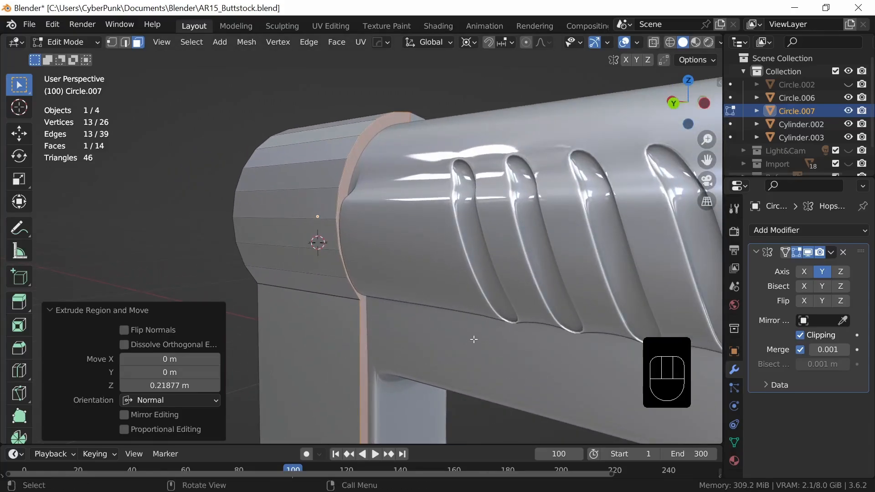
key(i)
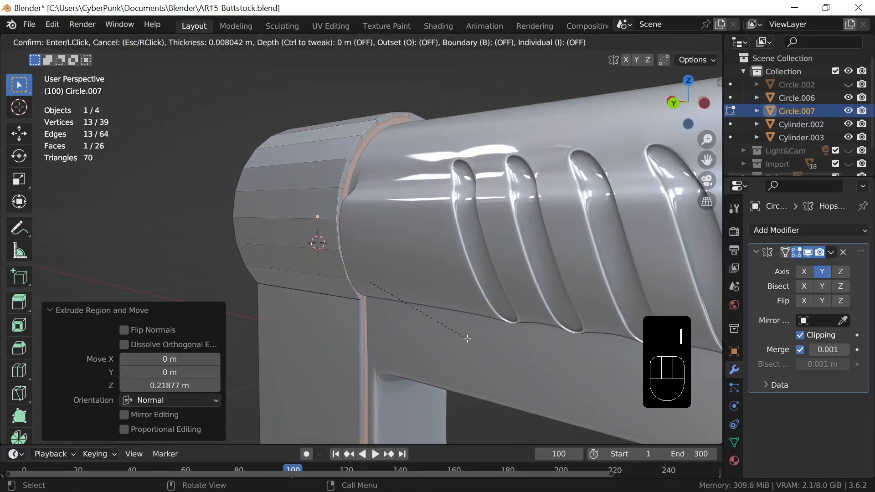
key(shift)
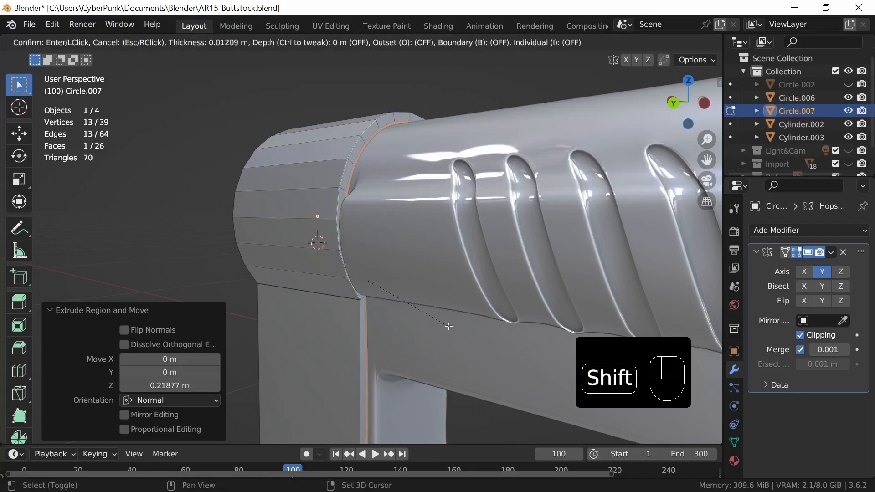
click(456, 335)
Step: Move the two lower vertices of the inset face -0.004457 m along Z toward the pad's bottom edge
middle_drag(472, 342, 456, 260)
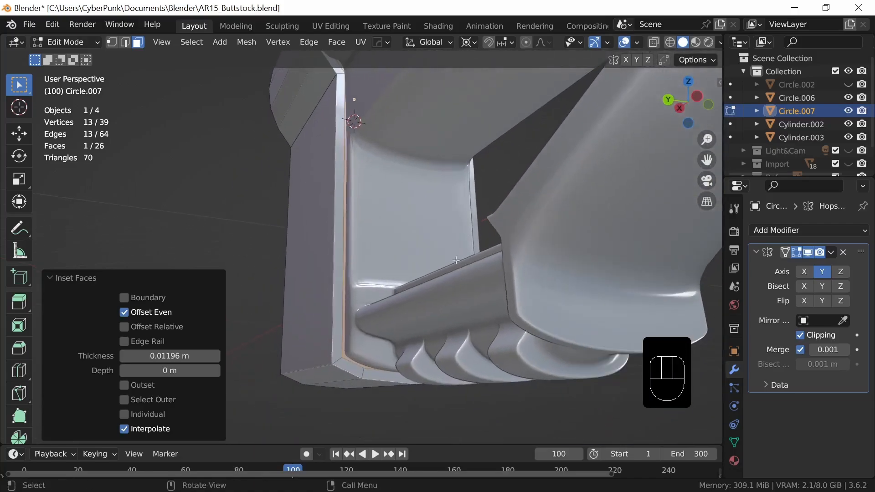
middle_drag(452, 313, 425, 300)
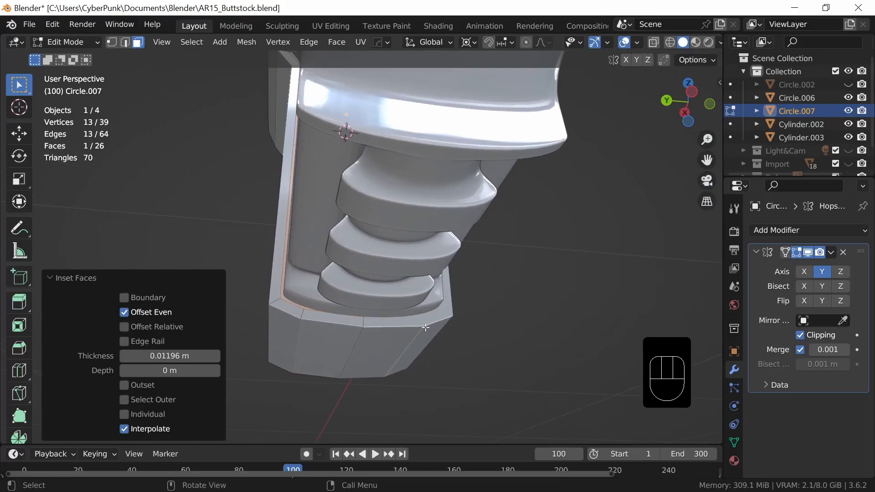
key(alt)
key(alt+z)
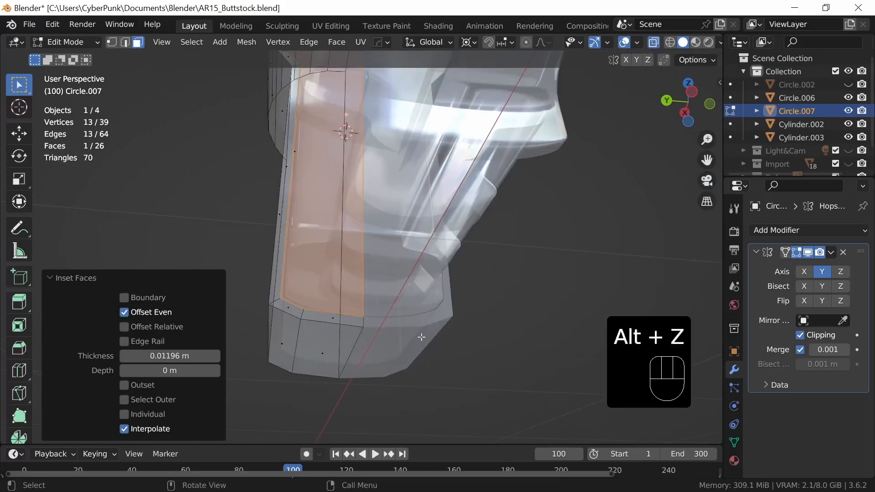
key(1)
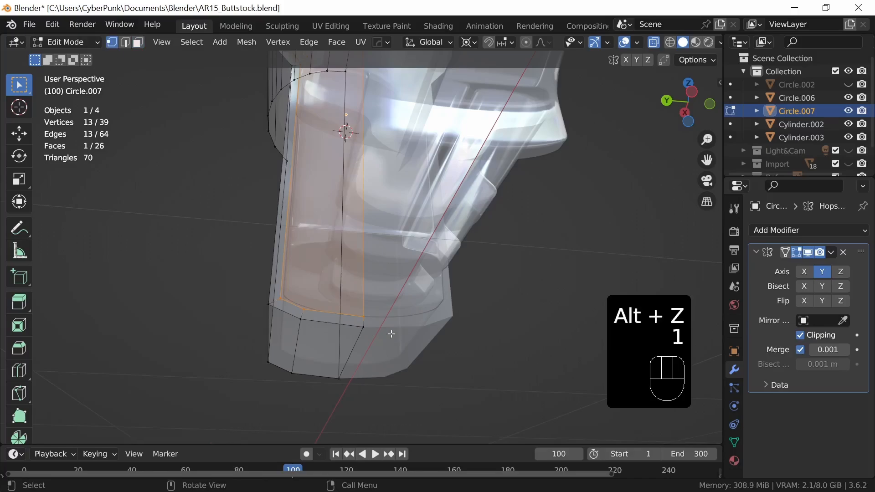
click(364, 315)
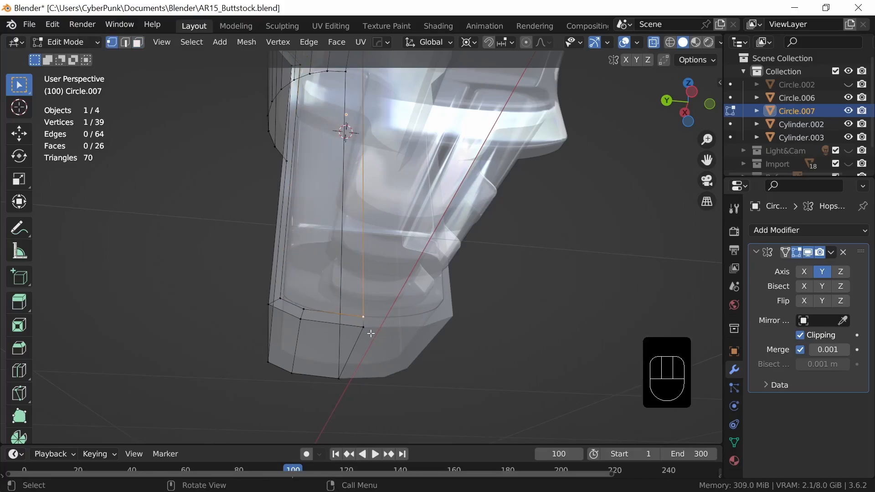
shift+click(304, 310)
key(g)
key(z)
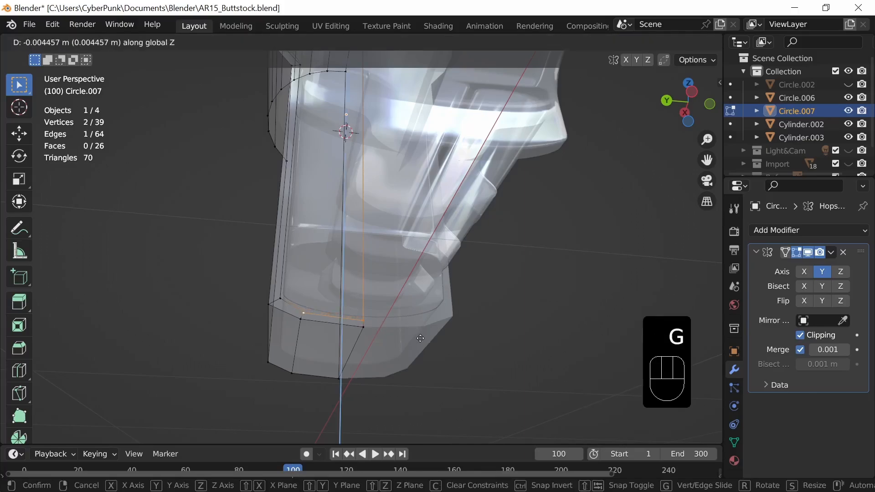
click(420, 338)
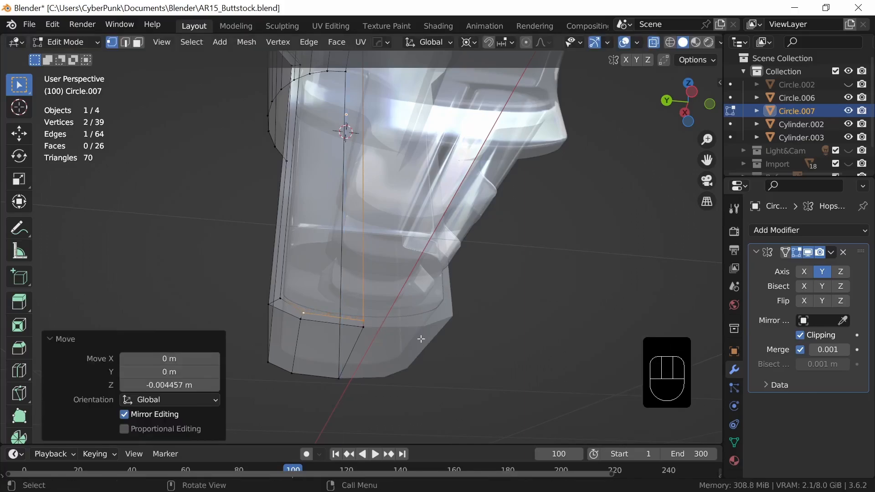
Step: Slide the inset corner vertex where the round part meets the straight side, using factors 0.010 and 0.342
key(alt+z)
middle_drag(422, 339, 435, 350)
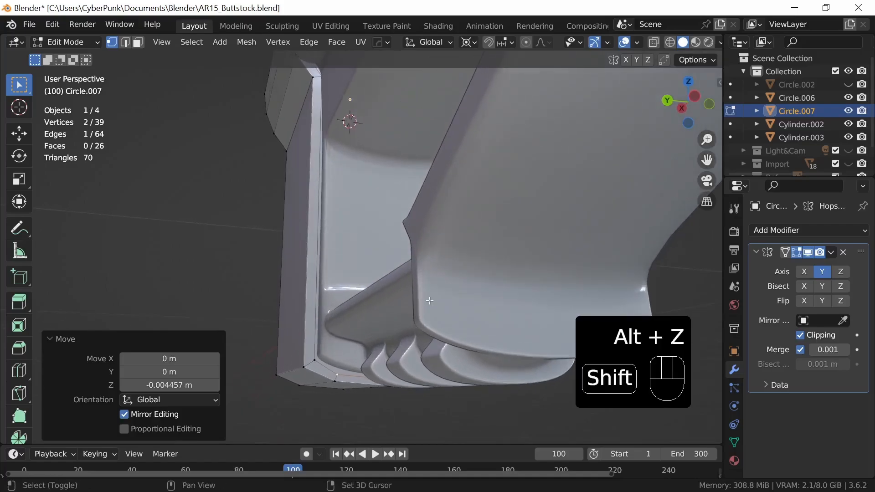
shift+middle_drag(433, 319, 430, 400)
key(alt+z)
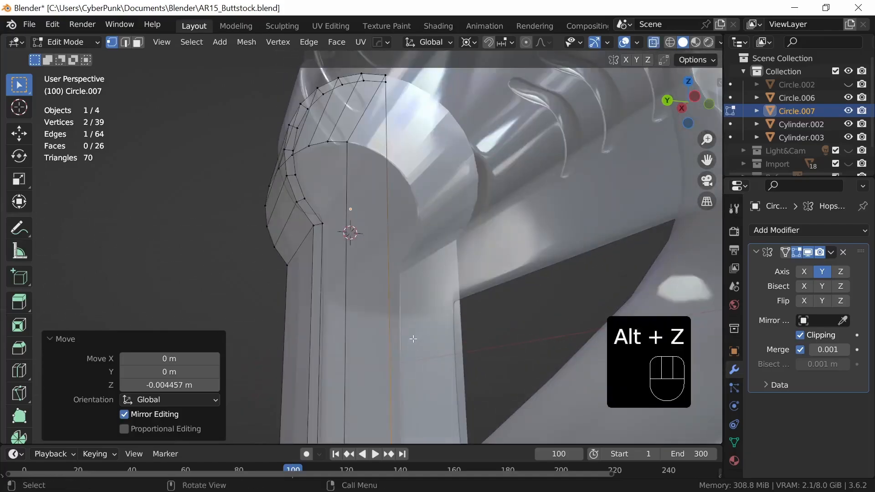
click(325, 225)
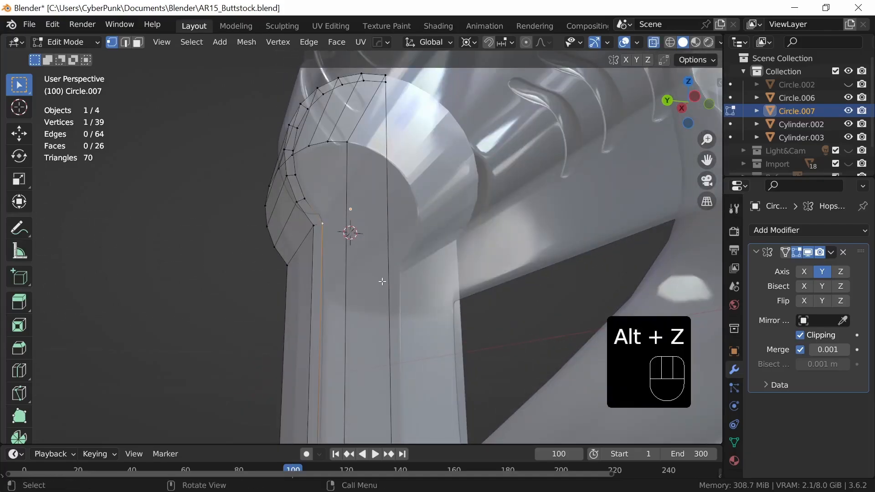
key(alt+z)
key(g)
key(g)
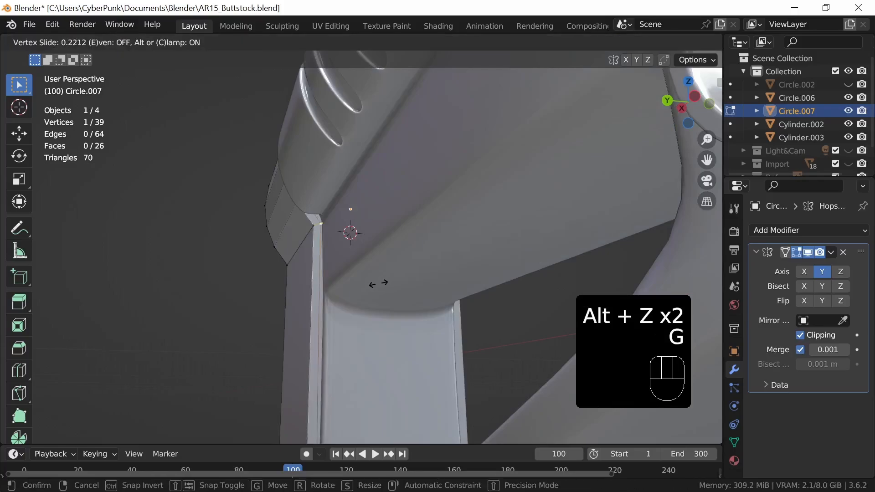
key(shift)
click(371, 286)
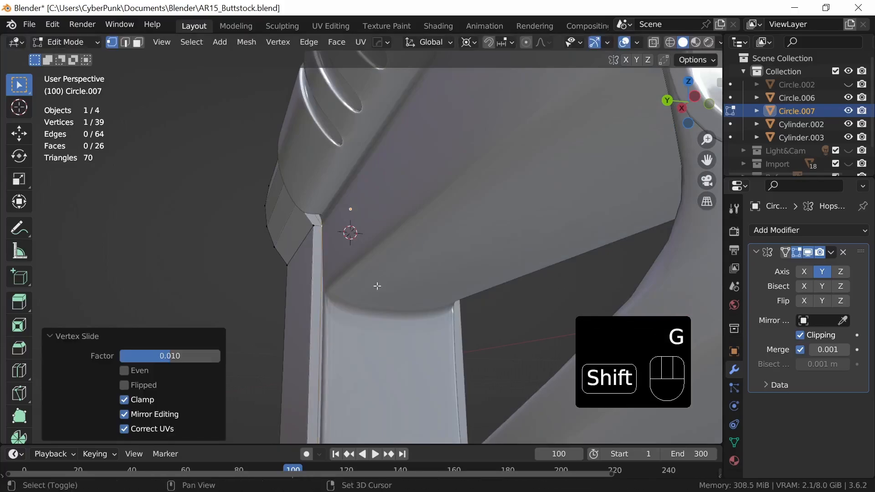
key(g)
key(g)
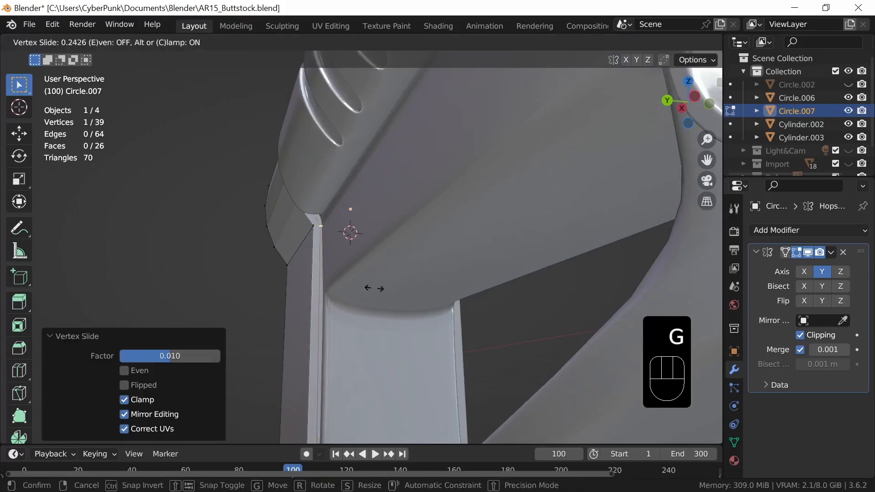
shift+click(378, 288)
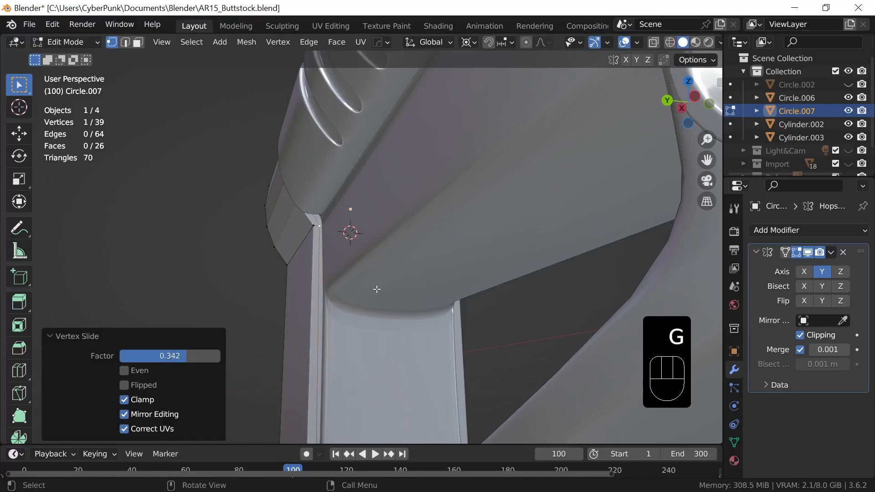
Step: Isolate the butt pad in local view and extrude its inset face -0.10193 m along the normal to hollow it
key(alt+z)
middle_drag(377, 289, 388, 311)
key(alt+z)
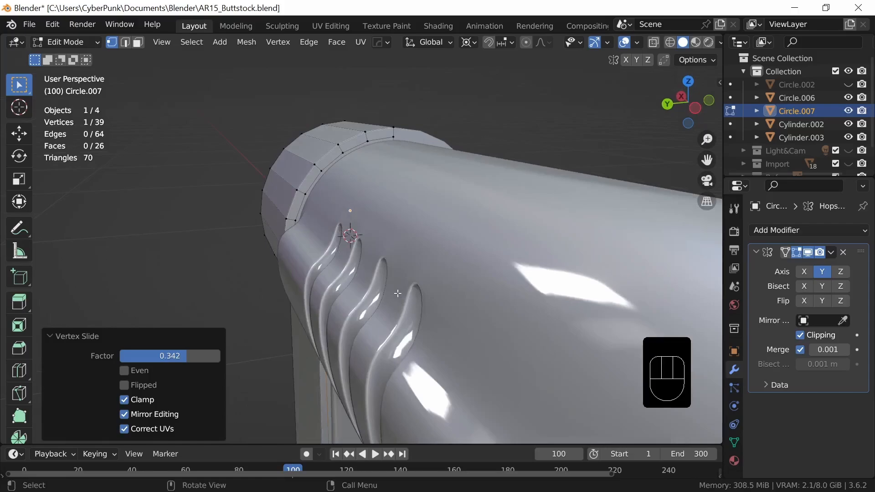
key(slash)
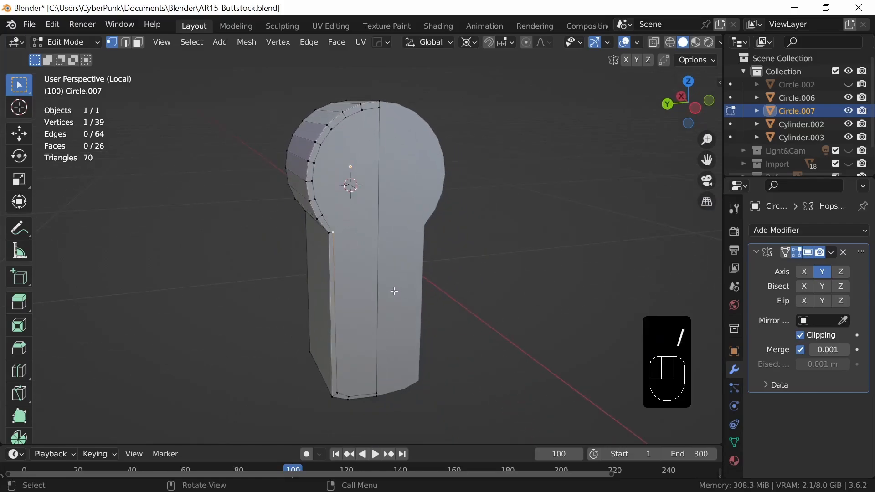
key(3)
click(364, 215)
middle_drag(436, 348, 497, 353)
key(e)
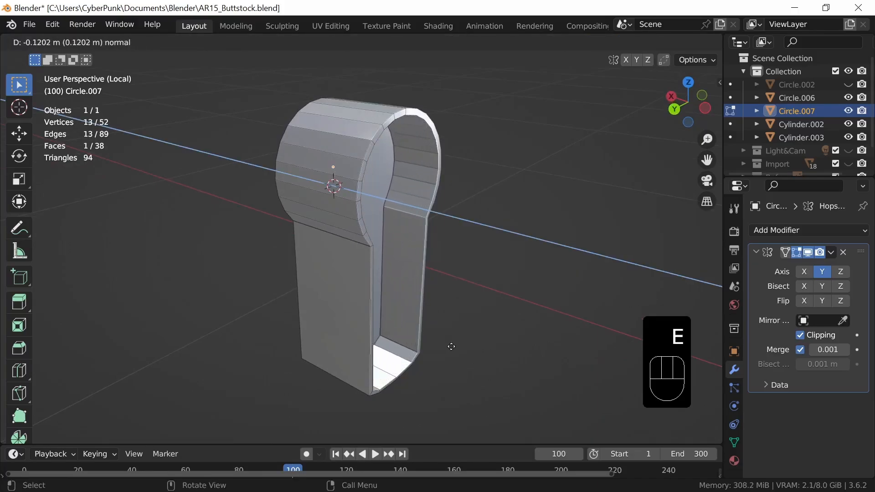
click(460, 348)
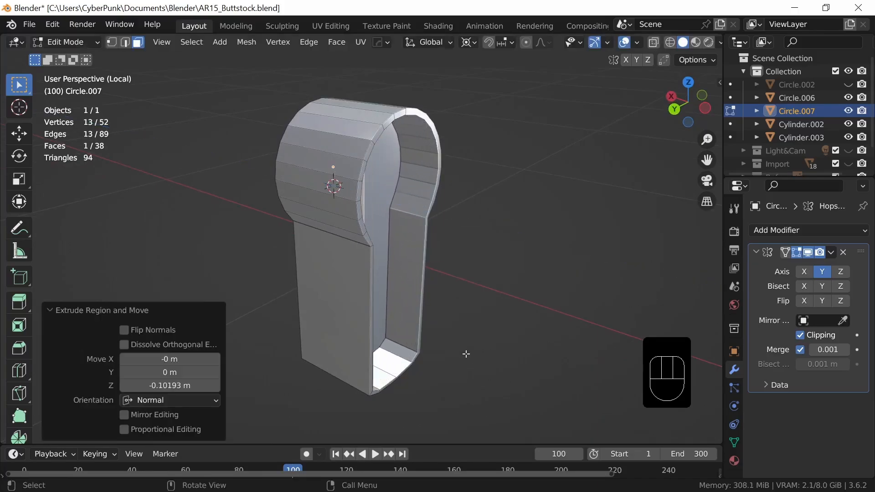
Step: Delete the recessed inner face, leave local view and return the butt pad to Object Mode
middle_drag(464, 359, 533, 324)
key(x)
click(384, 354)
key(slash)
key(Tab)
scroll(523, 323, up, 2)
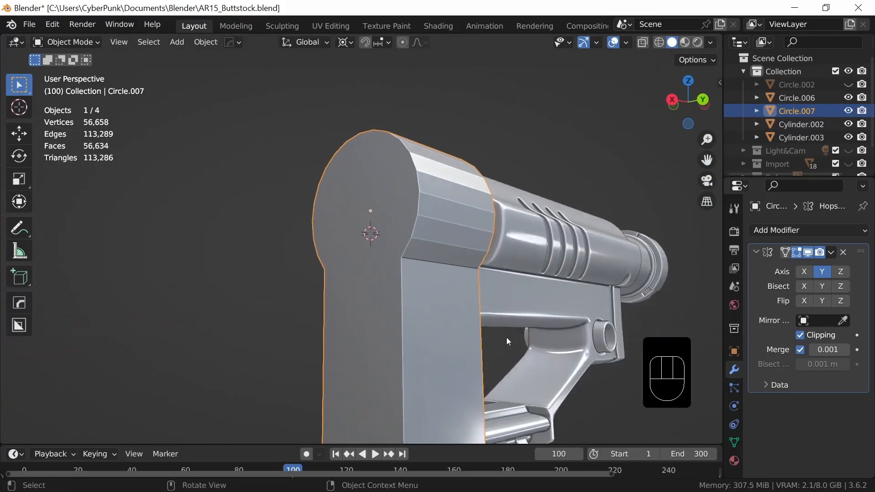
Step: Select the butt pad's front and rear outline edge loops plus the upper and lower edges of its flat side face in Edit Mode
key(Tab)
key(2)
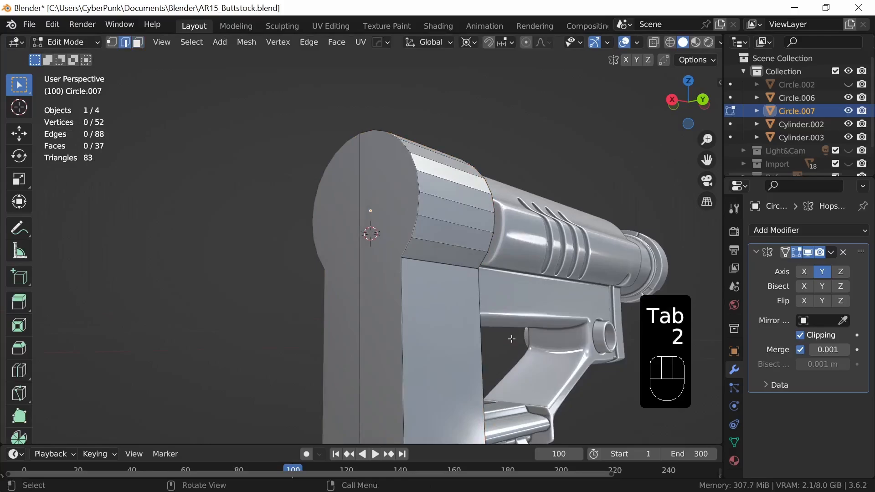
alt+click(401, 356)
middle_drag(400, 356, 504, 262)
alt+shift+click(398, 365)
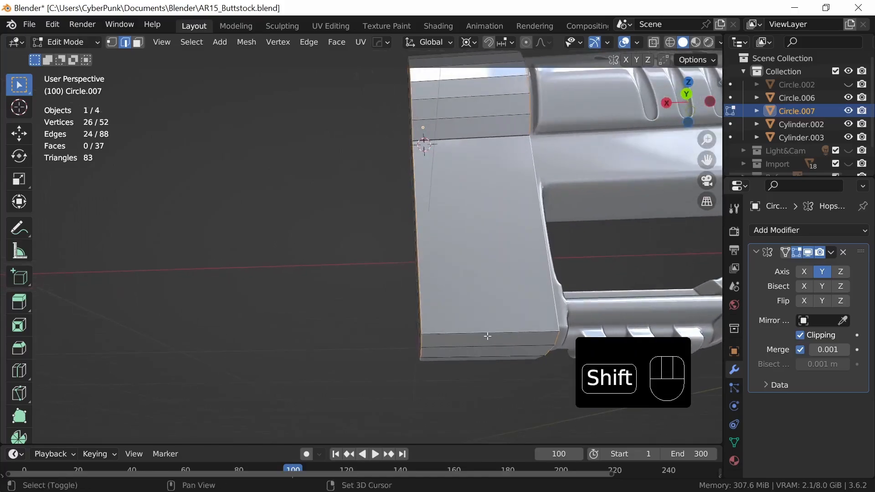
shift+click(505, 259)
shift+click(481, 139)
middle_drag(531, 303, 453, 300)
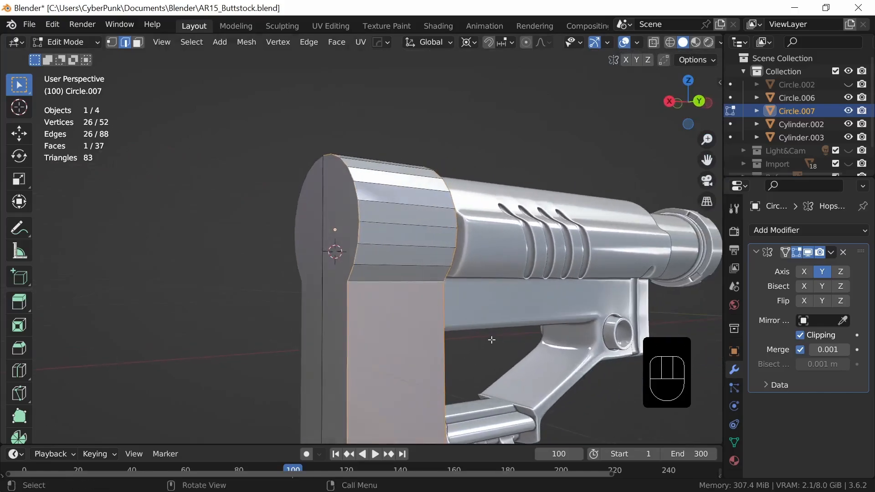
Step: Bevel the selected pad edges by about 0.00594 m with 2 segments and a shape of 0.5
key(ctrl+b)
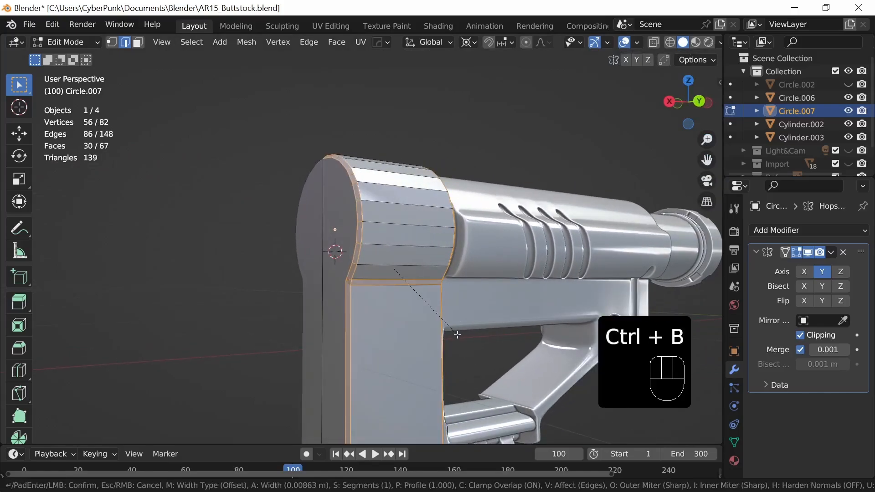
key(shift)
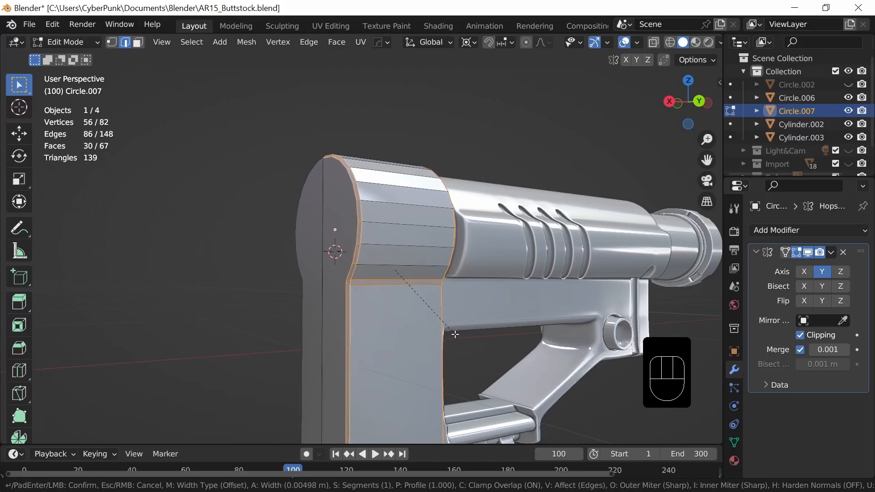
scroll(454, 335, up, 1)
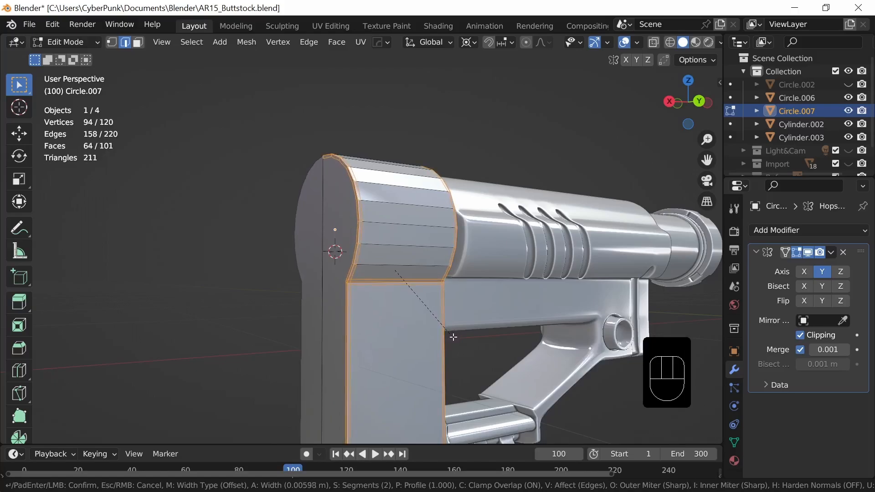
key(shift)
click(456, 335)
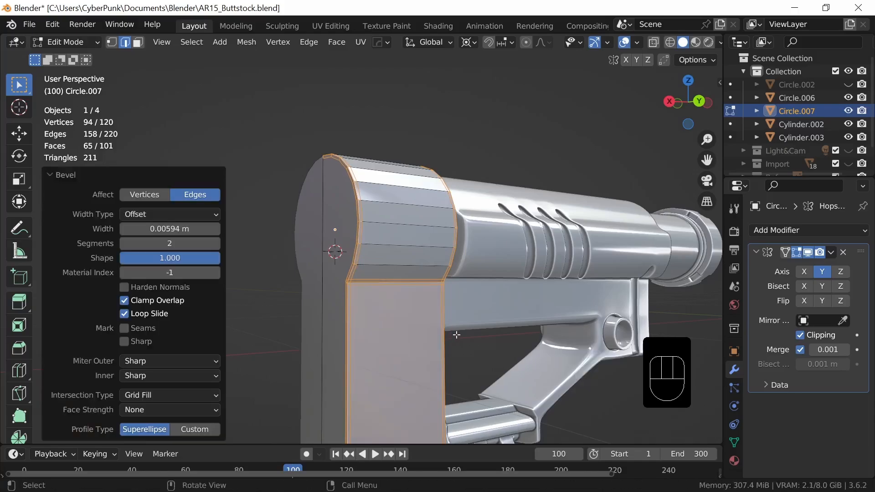
click(186, 258)
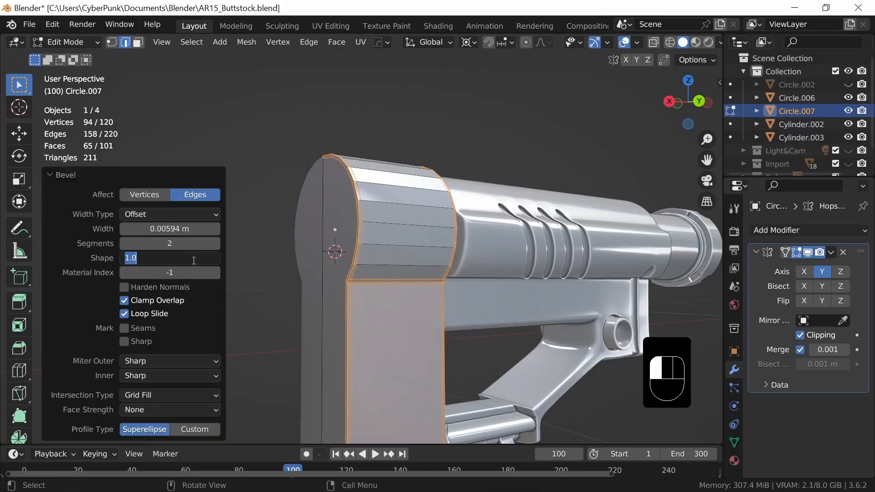
text(.5)
key(Return)
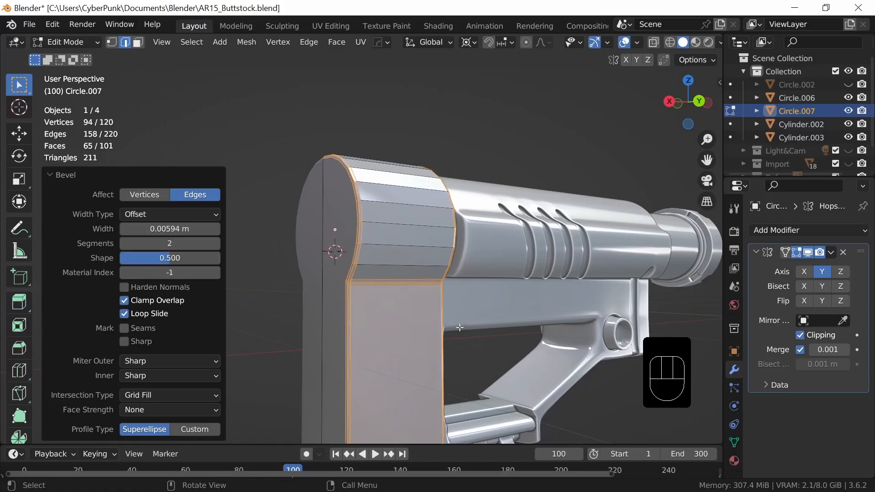
Step: Shade the butt pad smooth in Object Mode and enable Auto Smooth at 30°
key(Tab)
middle_drag(456, 328, 428, 298)
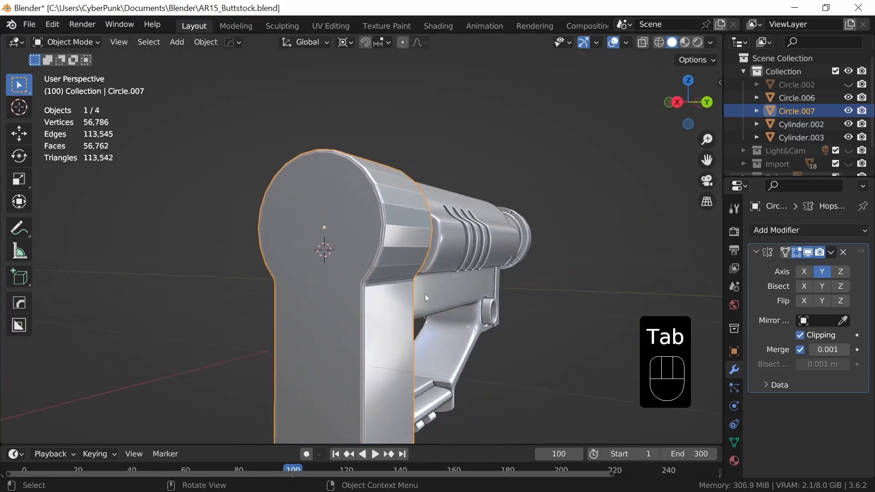
middle_drag(375, 366, 442, 318)
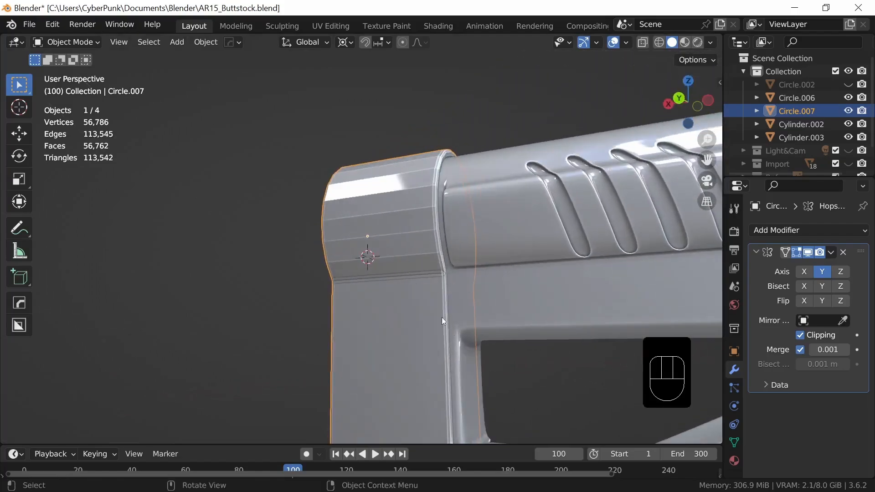
right_click(417, 276)
click(414, 237)
middle_drag(473, 280, 649, 309)
click(735, 443)
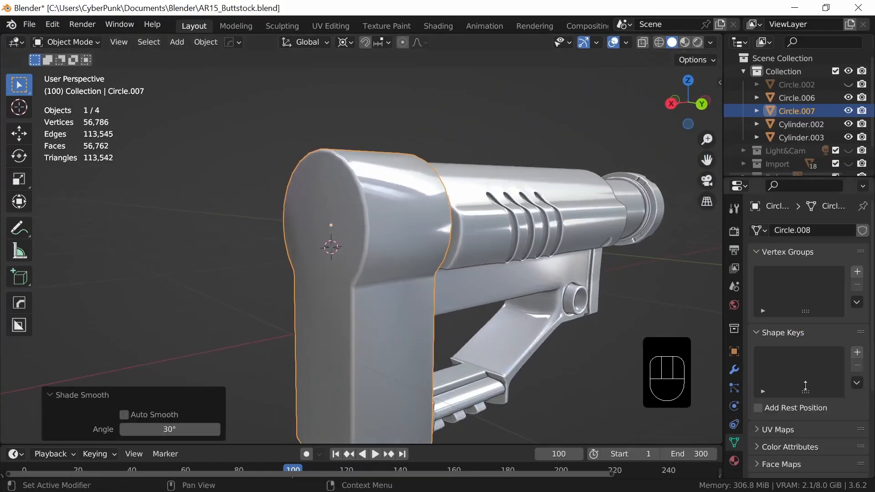
scroll(802, 347, down, 6)
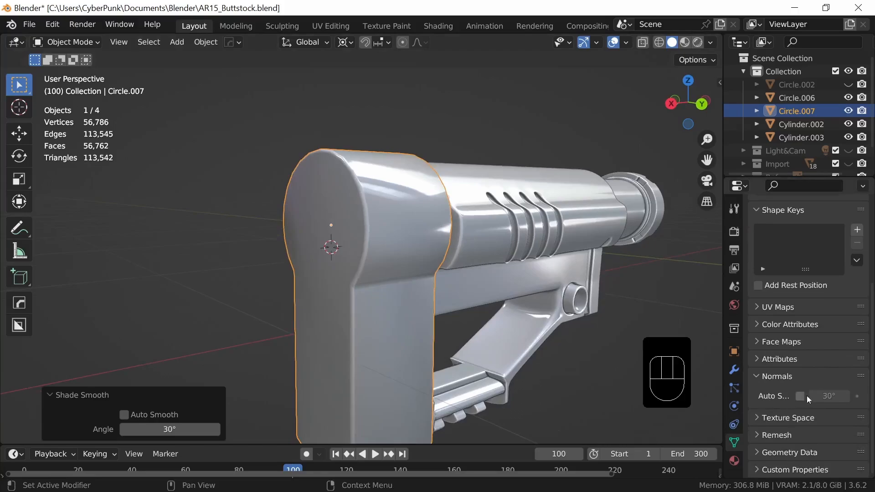
click(805, 397)
Step: Subdivide the center edge of the pad's rear face with a loop cut of 20 cuts
middle_drag(438, 360, 522, 313)
key(Tab)
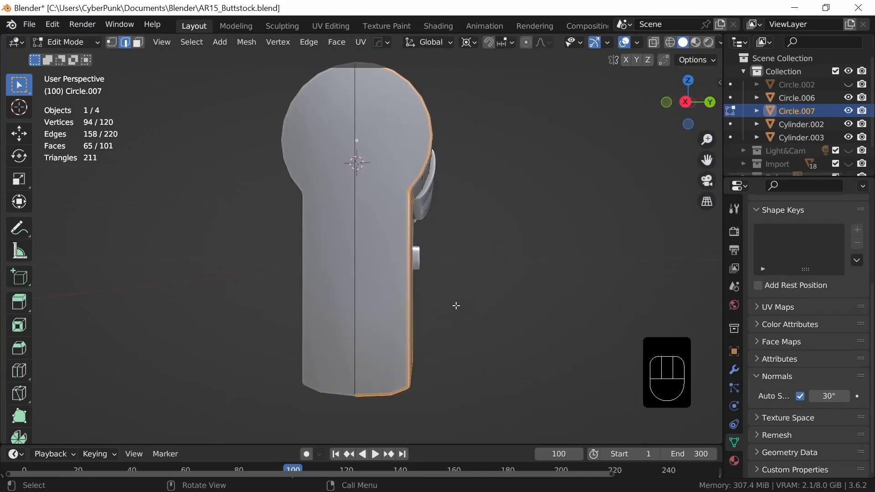
key(shift)
shift+middle_drag(424, 257, 412, 283)
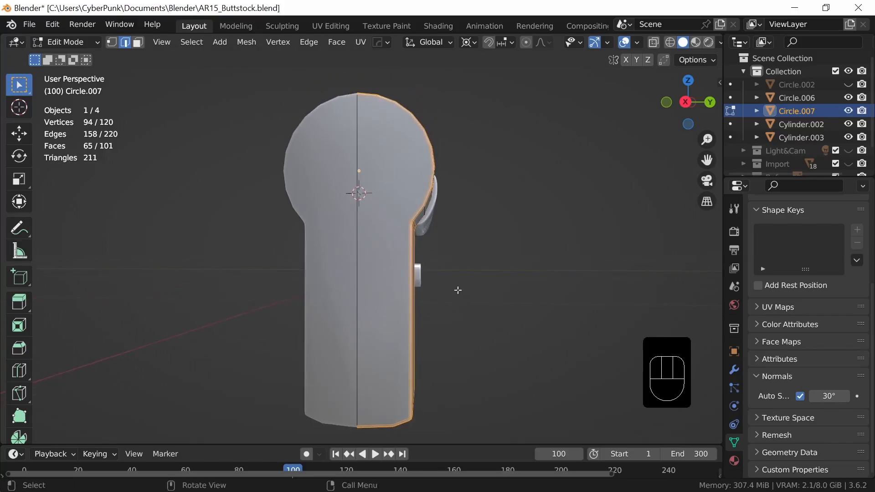
middle_drag(457, 290, 446, 310)
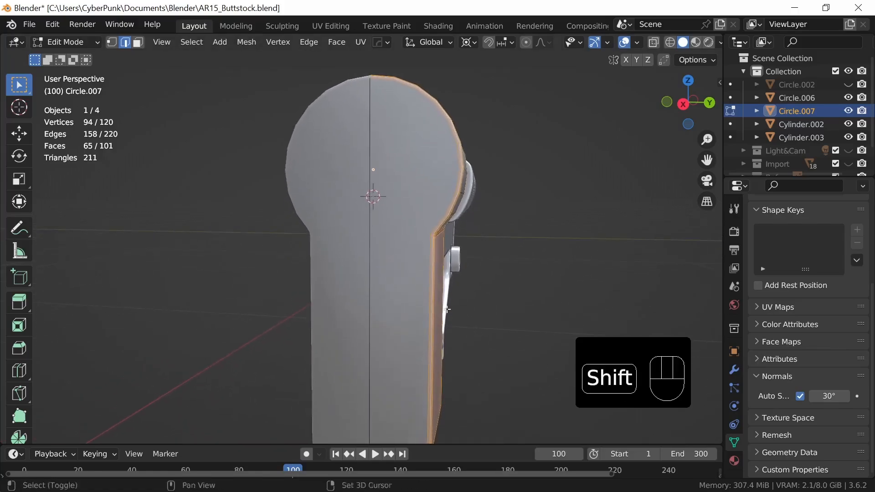
key(ctrl+r)
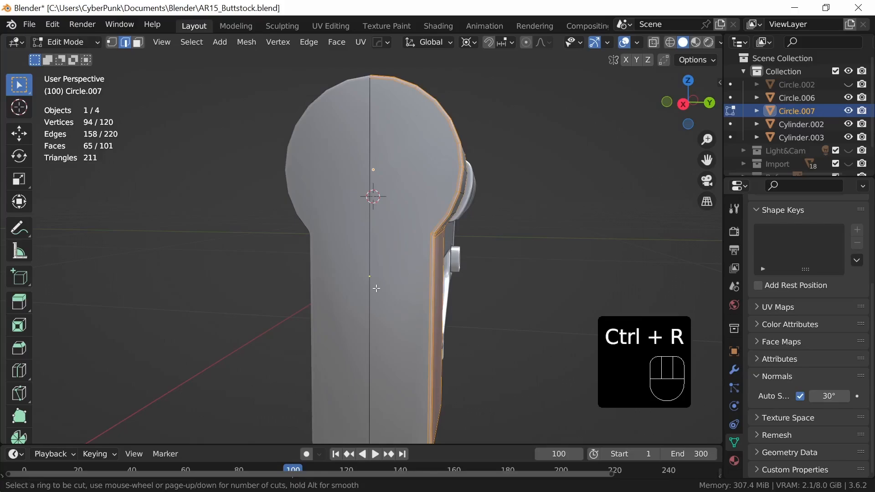
scroll(376, 289, up, 1)
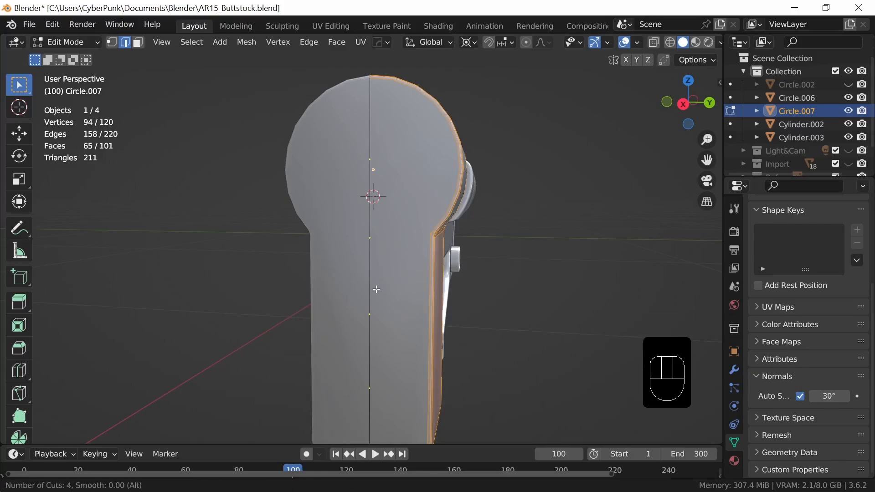
scroll(376, 289, up, 3)
click(376, 292)
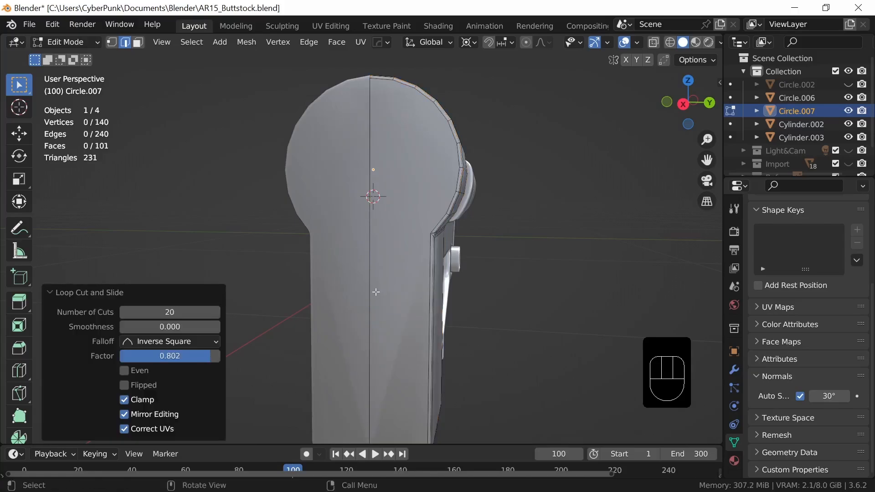
Step: Knife-cut from the three uppermost new centerline vertices to the matching inner bevel vertices along the top of the round outline
key(1)
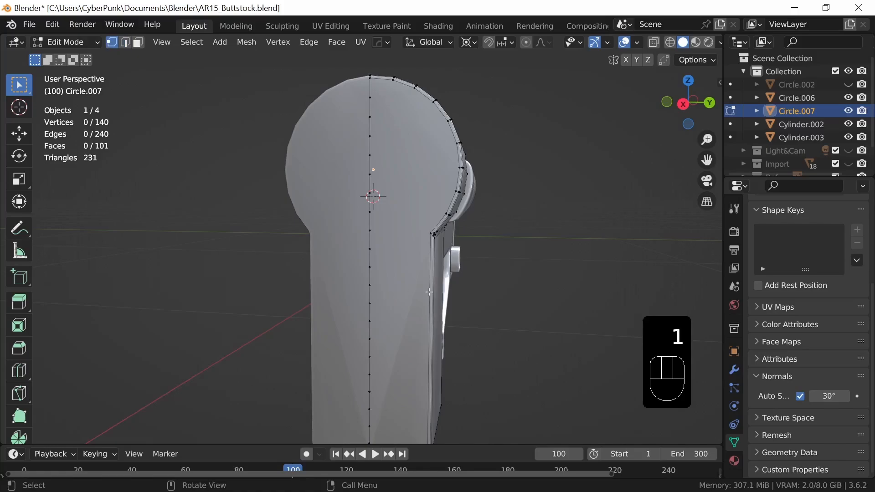
shift+middle_drag(486, 256, 440, 279)
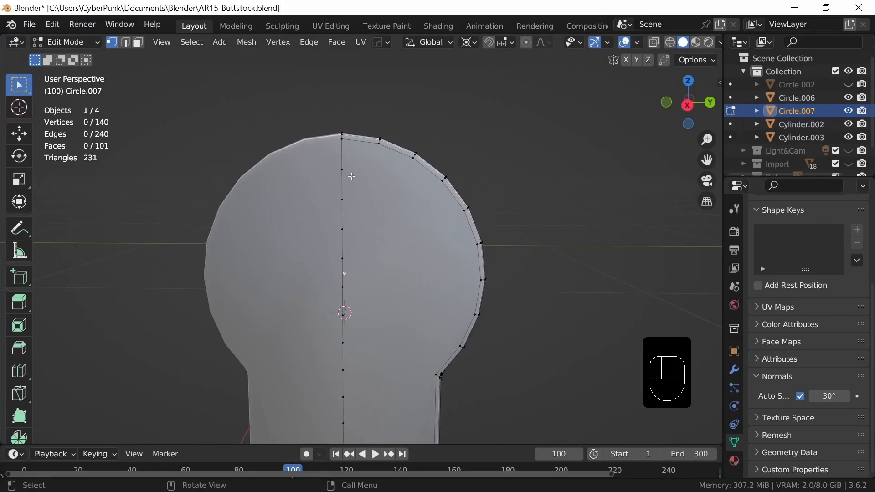
key(k)
click(342, 169)
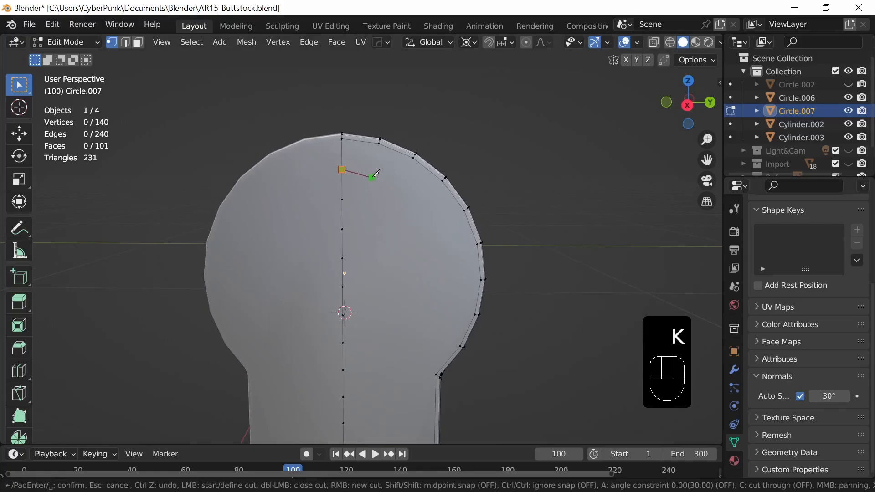
click(379, 142)
key(Return)
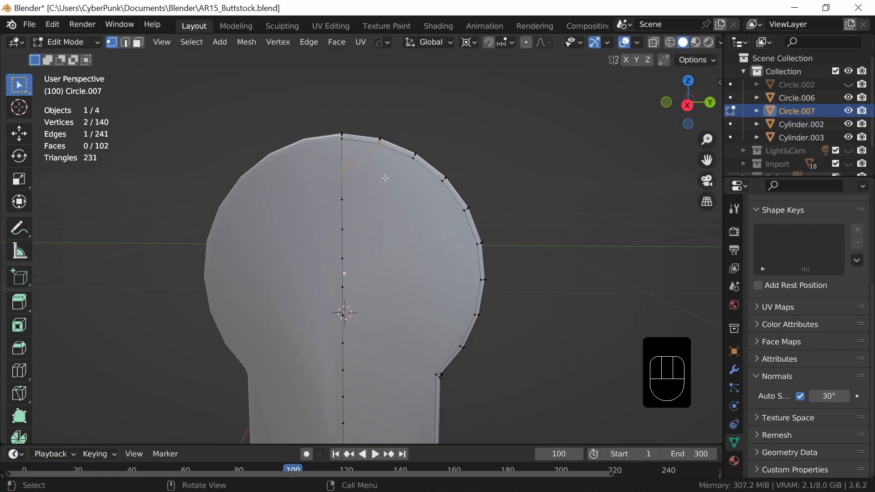
key(k)
click(341, 199)
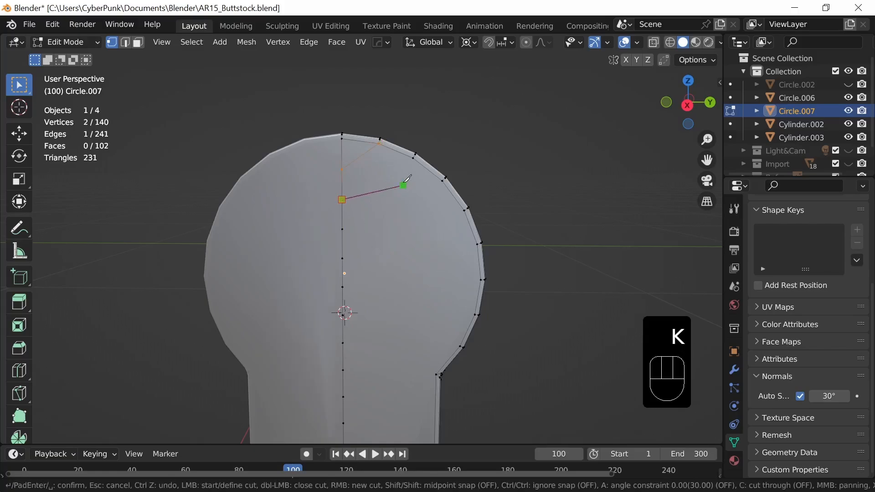
click(414, 158)
key(Return)
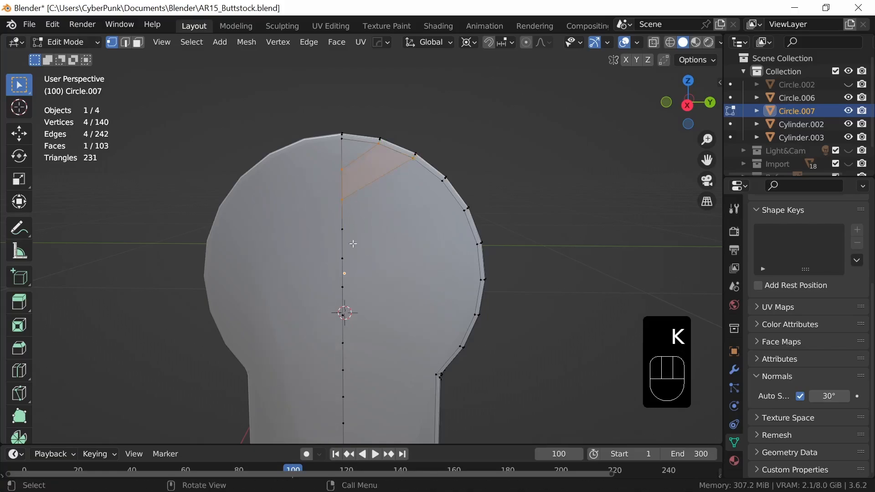
key(k)
click(345, 229)
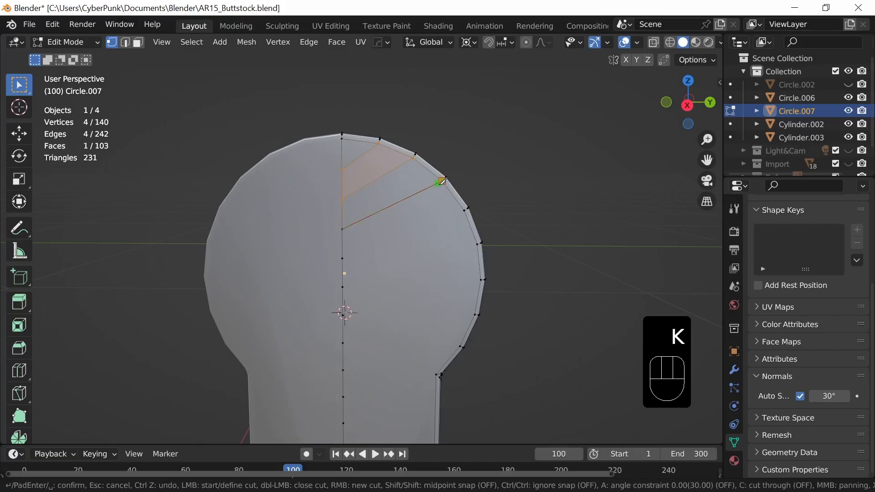
key(Return)
Step: Knife-cut from the fourth and fifth centerline vertices to the following two inner bevel vertices on the round outline
key(k)
click(341, 258)
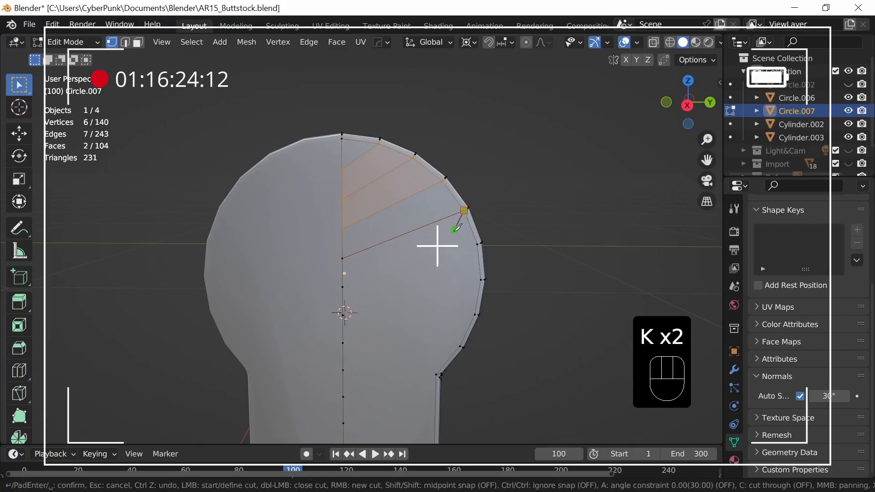
click(465, 210)
key(Return)
key(k)
click(342, 286)
click(480, 243)
key(Return)
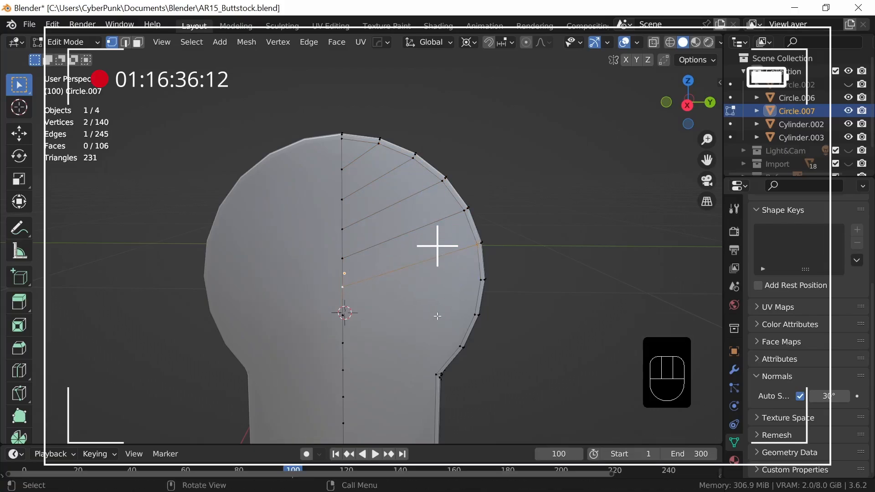
Step: Knife-cut from the following three centerline vertices to the remaining arc vertices above the corner with the straight side
shift+middle_drag(458, 408, 438, 276)
key(k)
click(324, 176)
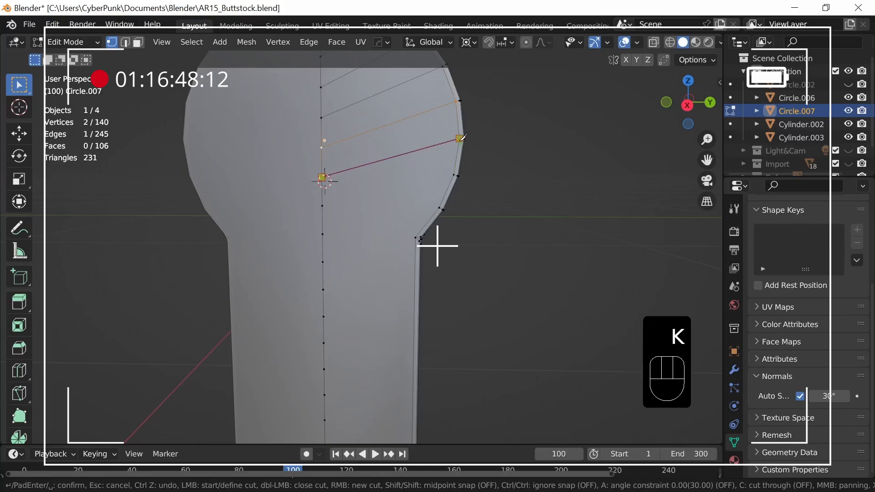
click(459, 138)
key(Return)
key(k)
click(323, 206)
click(457, 176)
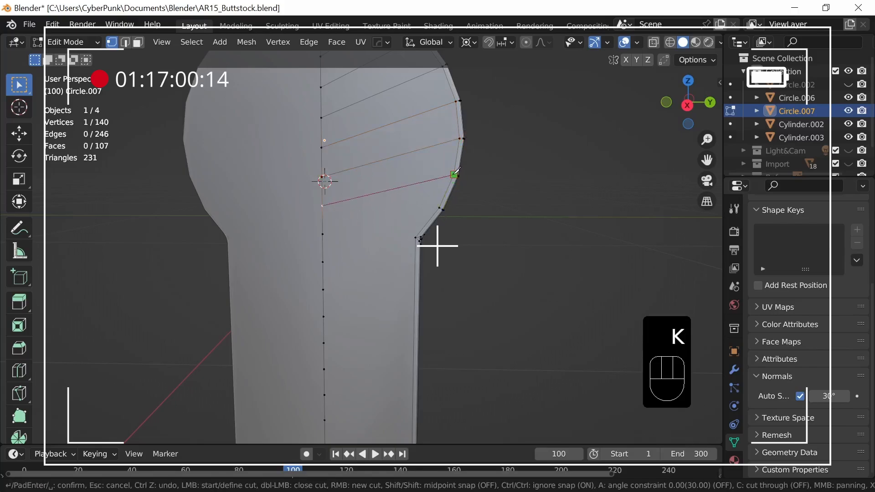
key(Return)
key(k)
click(322, 235)
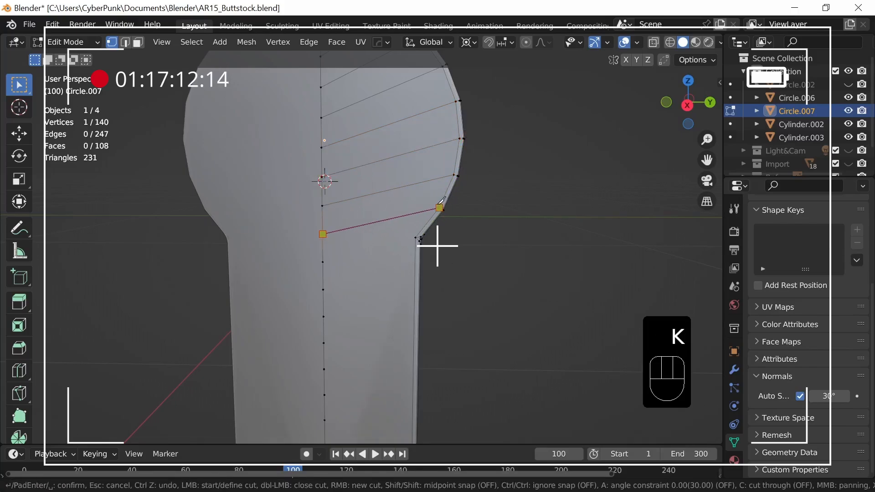
click(442, 210)
key(Return)
shift+middle_drag(389, 307, 374, 230)
key(k)
click(308, 175)
right_click(385, 182)
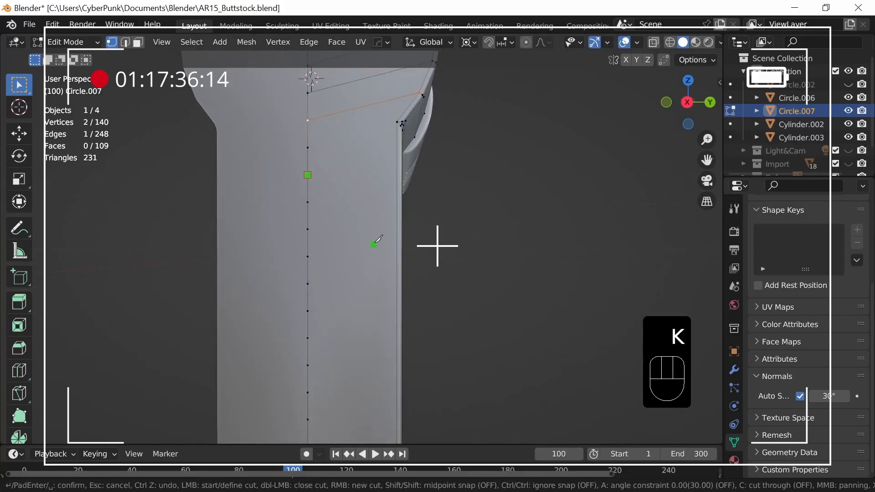
key(Escape)
Step: Dissolve the centerline vertex directly below the last knife cut of the round outline on the pad's rear face
middle_drag(392, 253, 357, 246)
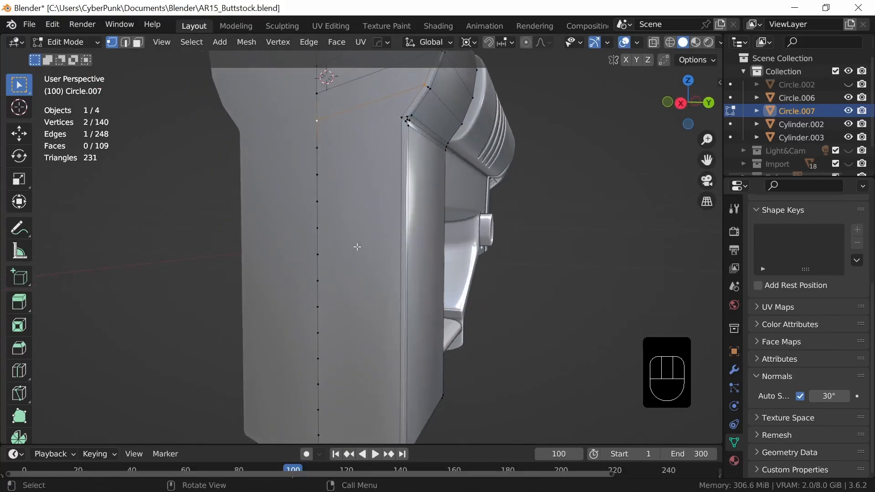
middle_drag(442, 159, 429, 141)
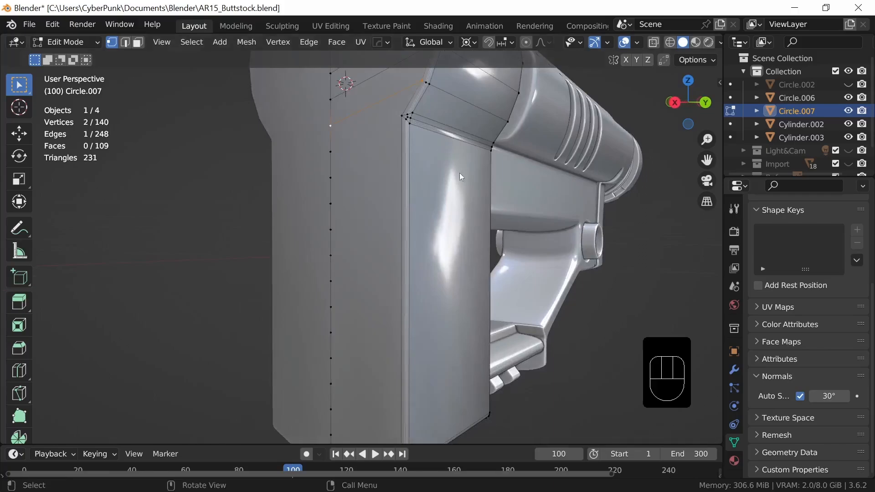
middle_drag(461, 176, 388, 164)
click(324, 148)
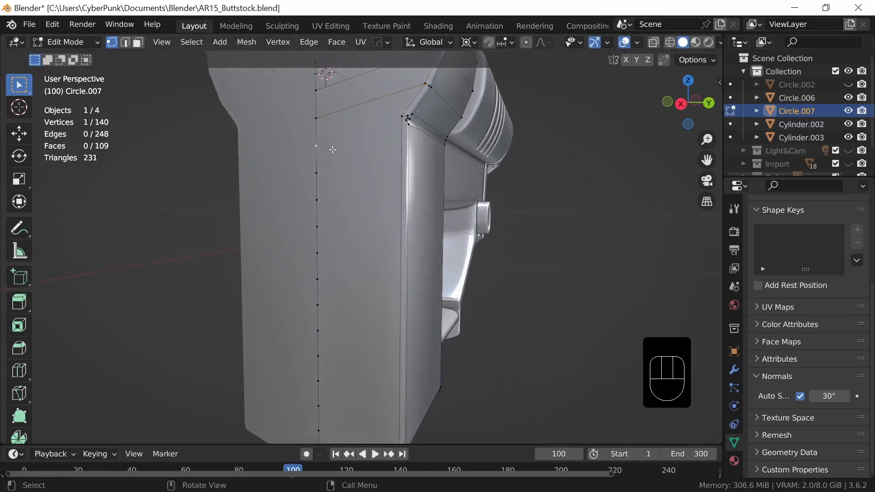
key(x)
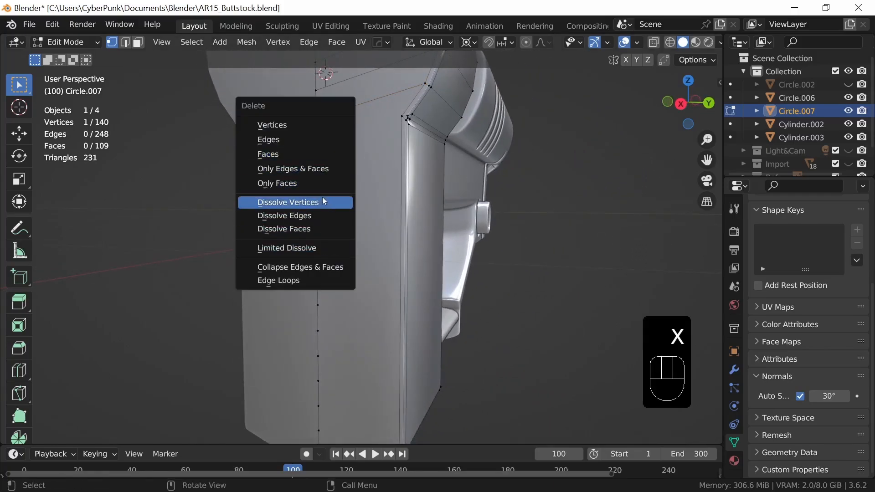
click(320, 201)
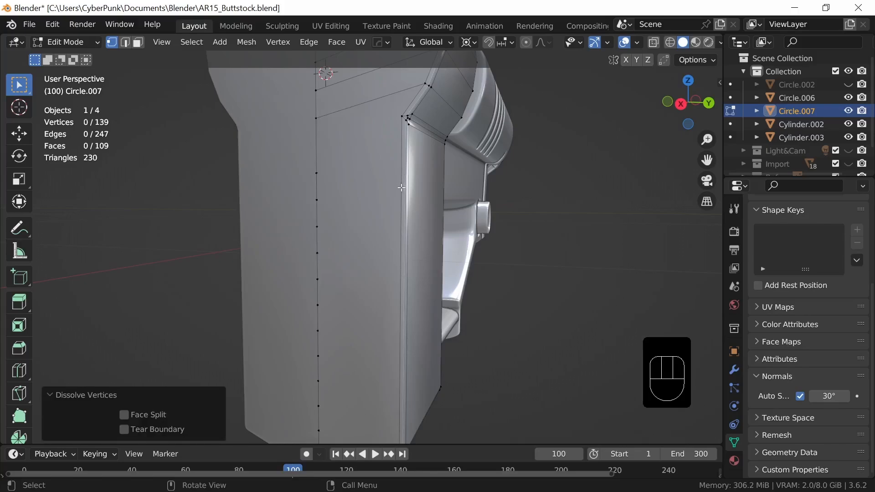
Step: Add 11 unslid loop cuts across the pad's straight side, one for each remaining lower centerline vertex
click(336, 186)
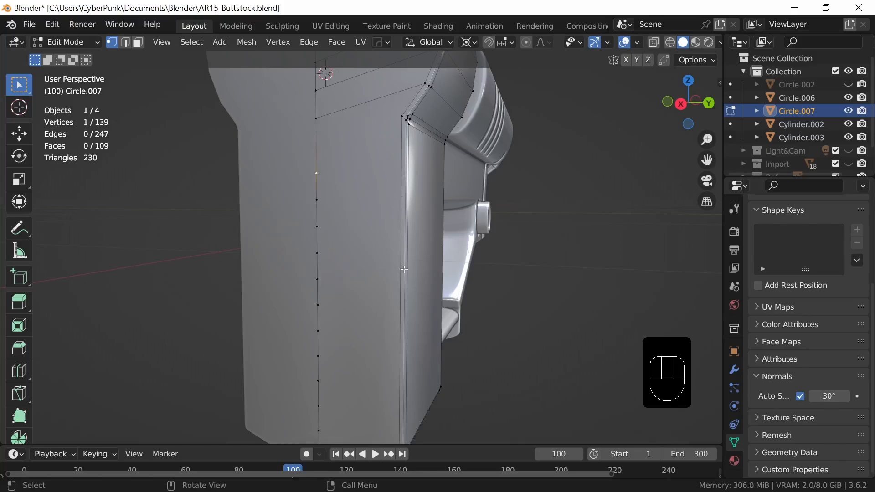
shift+middle_drag(404, 270, 363, 337)
ctrl+click(334, 348)
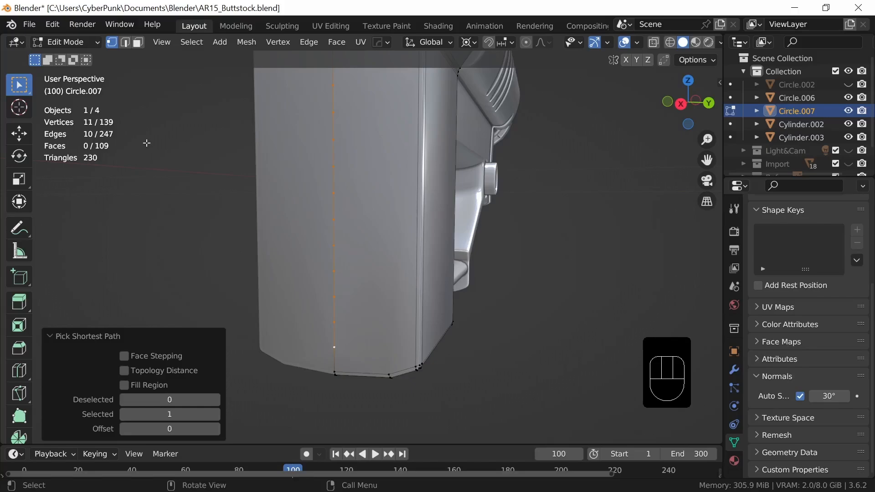
middle_drag(445, 277, 461, 271)
shift+middle_drag(440, 267, 364, 321)
middle_drag(424, 315, 386, 285)
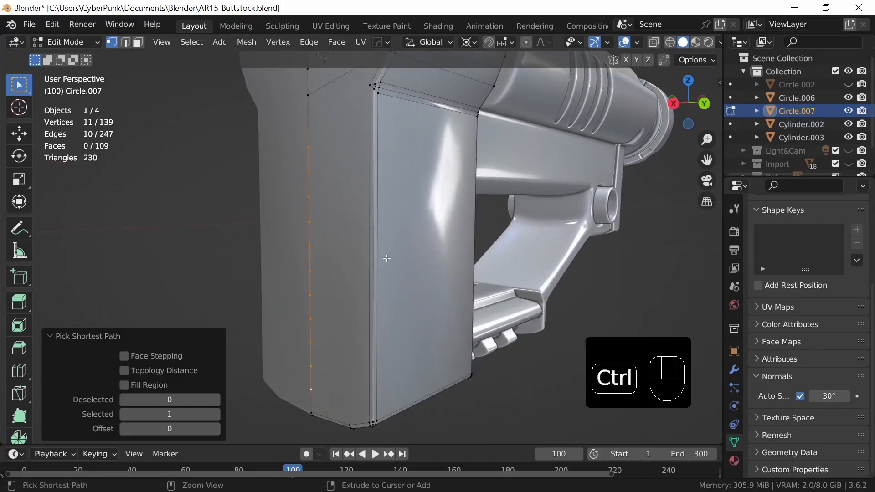
key(ctrl+r)
scroll(387, 256, up, 7)
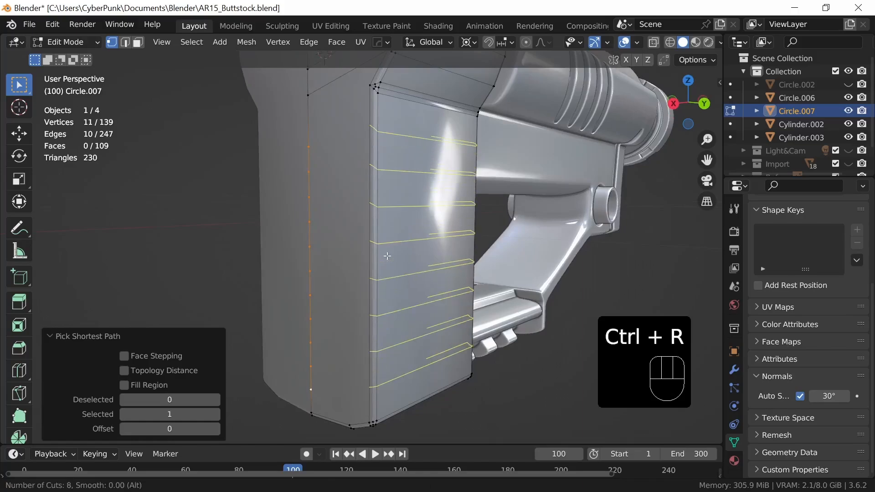
scroll(387, 257, up, 2)
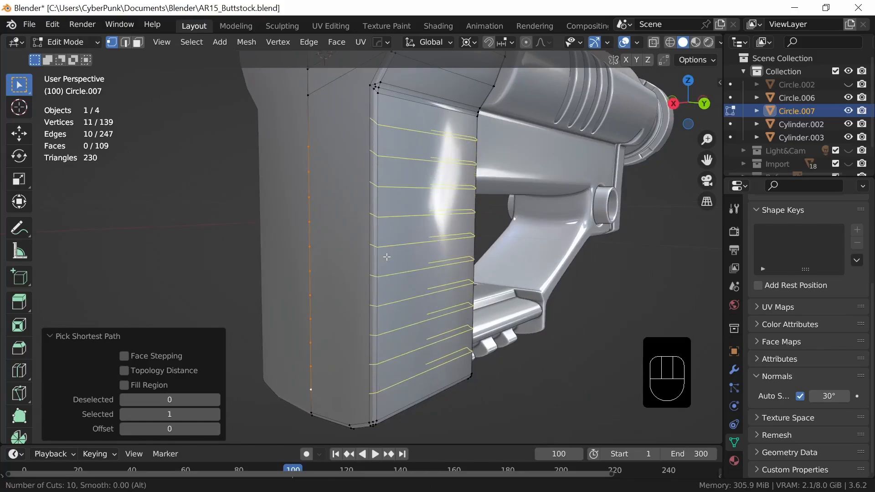
scroll(387, 257, up, 1)
click(388, 259)
right_click(391, 259)
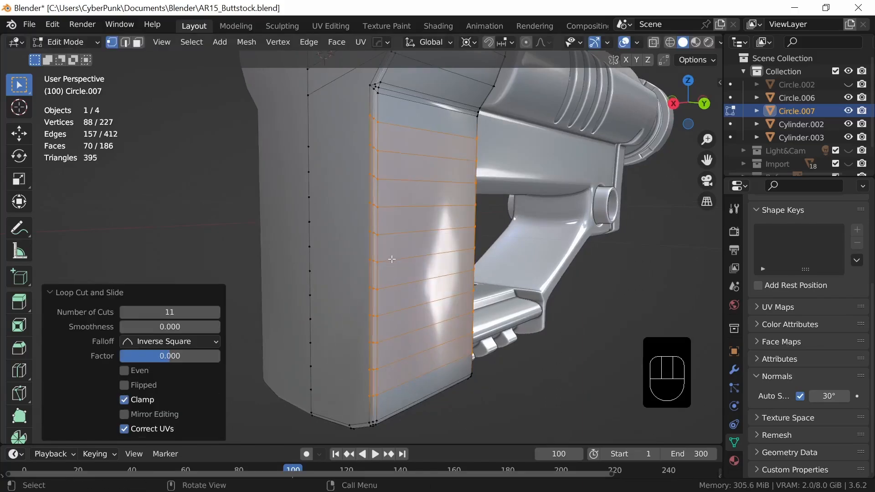
Step: Knife-cut from the first two centerline vertices below the gap to the two uppermost loop-cut vertices on the straight side
middle_drag(404, 274, 475, 289)
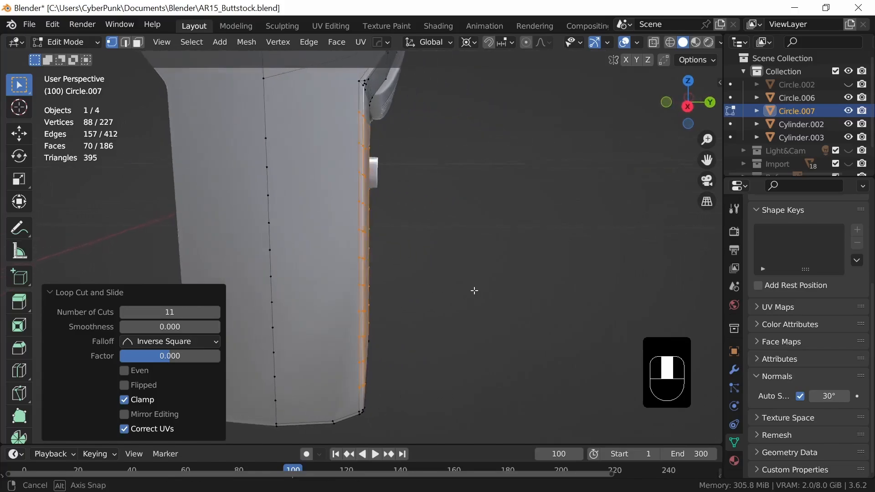
shift+middle_drag(396, 256, 461, 288)
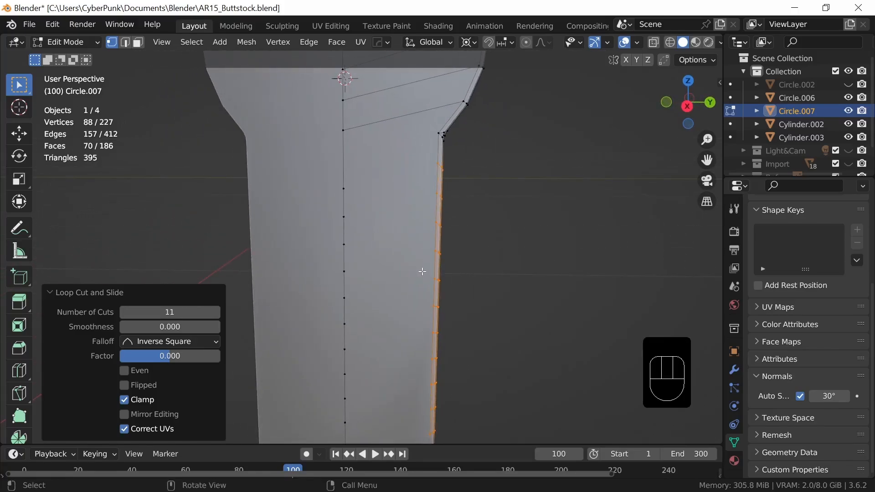
key(k)
click(344, 188)
click(439, 164)
key(Return)
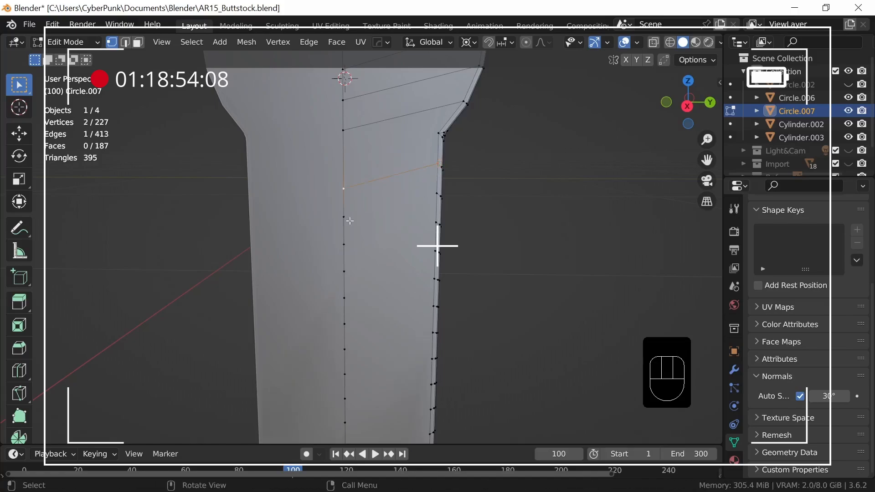
key(k)
click(344, 217)
click(437, 194)
key(Return)
Step: Knife-cut from the third, fourth and fifth centerline vertices to the matching loop-cut vertices on the straight side
key(k)
click(344, 244)
click(436, 222)
key(Return)
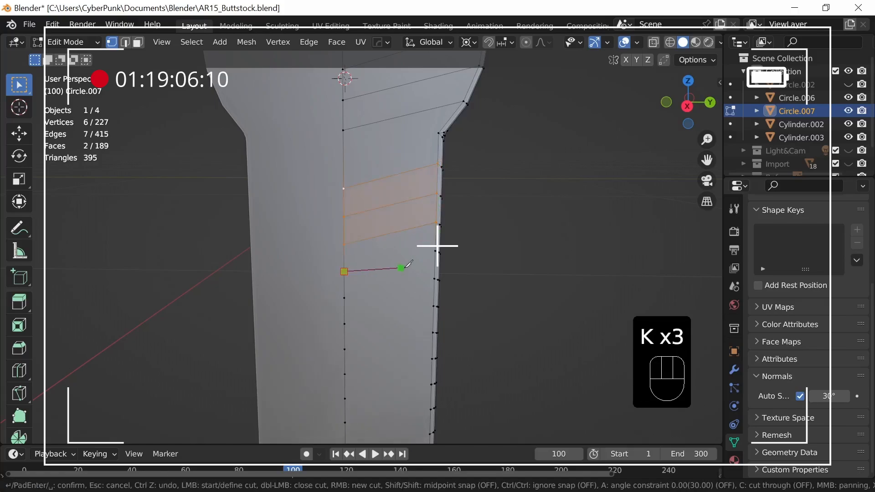
click(436, 250)
key(Return)
key(k)
click(344, 299)
click(436, 278)
key(Return)
Step: Knife-cut from the sixth, seventh and eighth centerline vertices to the matching loop-cut vertices on the straight side
key(k)
click(345, 324)
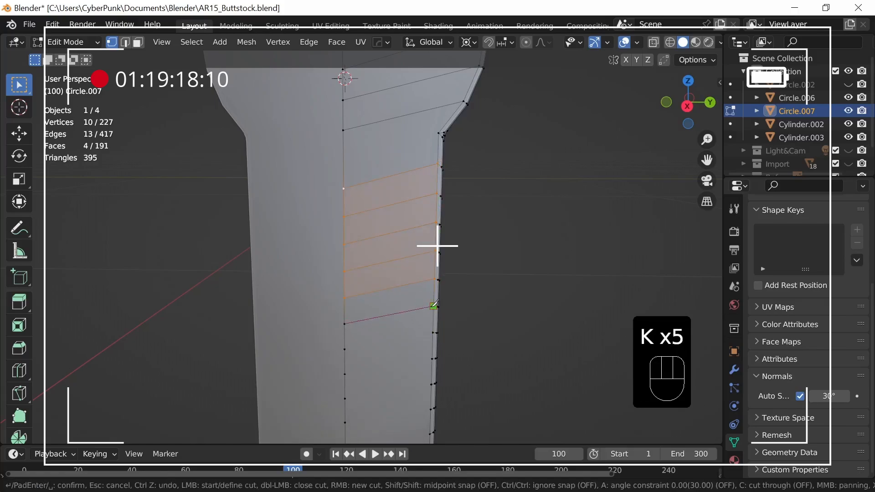
click(434, 307)
key(Return)
key(k)
click(344, 350)
click(433, 333)
key(Return)
key(k)
click(344, 374)
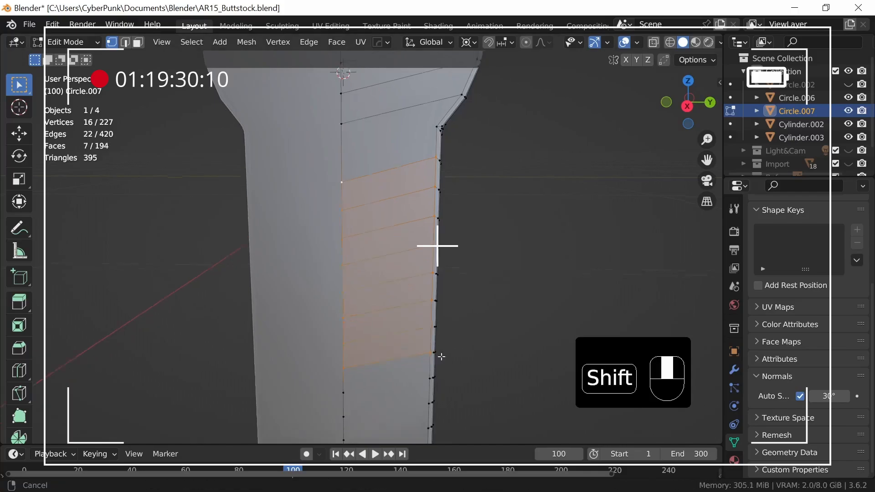
Step: Knife-cut from the three lowest centerline vertices above the bottom edge to the last loop-cut vertices on the straight side
shift+middle_drag(441, 357, 422, 250)
key(k)
click(324, 261)
click(411, 245)
key(Return)
key(k)
click(325, 286)
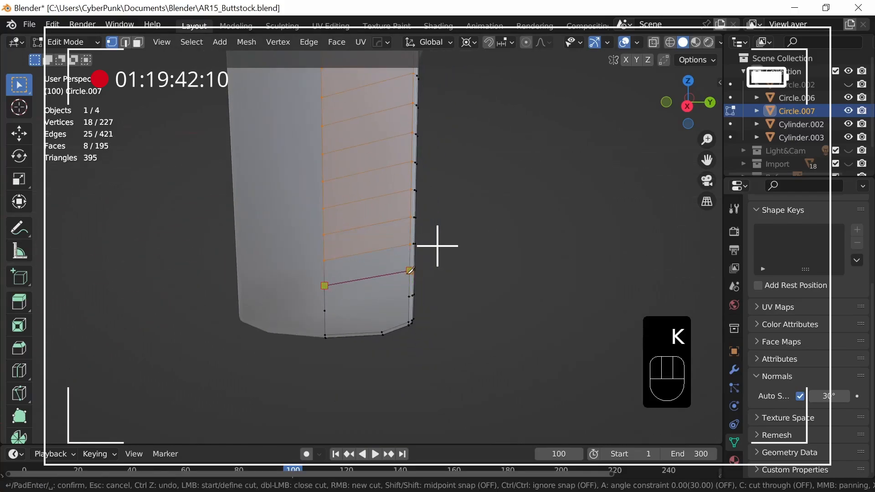
click(410, 270)
key(Return)
key(k)
click(324, 311)
click(410, 297)
key(Return)
Step: Select the eleven crosswise edge loops running over the rear face and straight side of the pad
middle_drag(502, 297, 457, 295)
scroll(470, 289, down, 1)
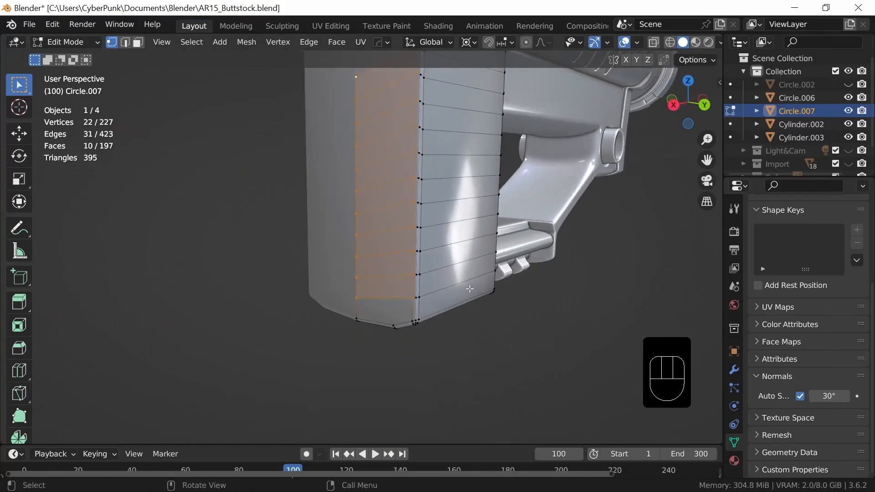
ctrl+middle_drag(472, 257, 470, 295)
shift+middle_drag(461, 193, 469, 267)
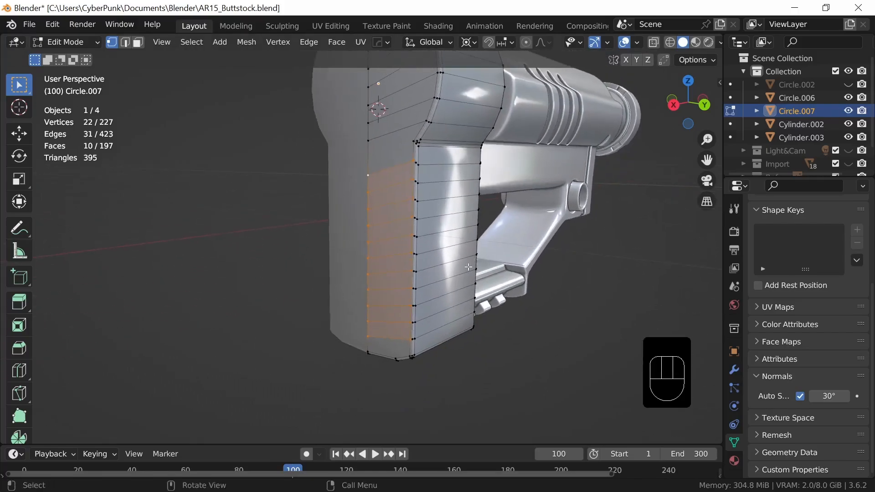
middle_drag(447, 313, 478, 294)
key(2)
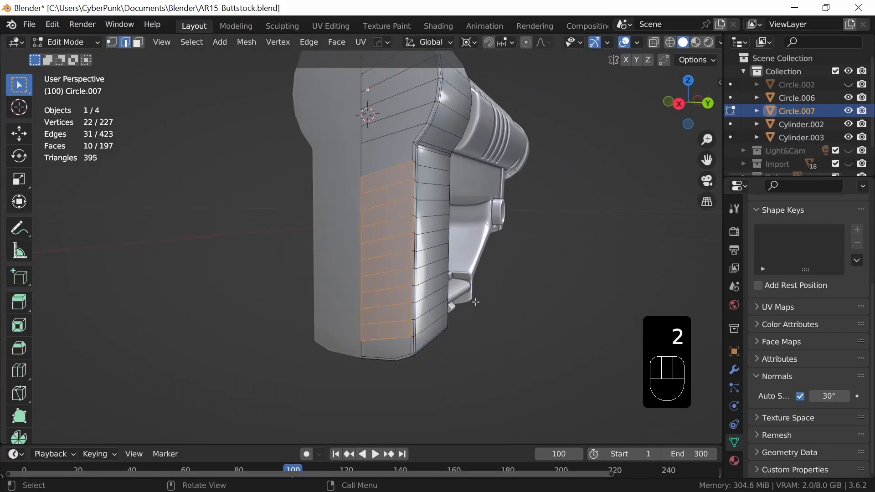
alt+click(405, 336)
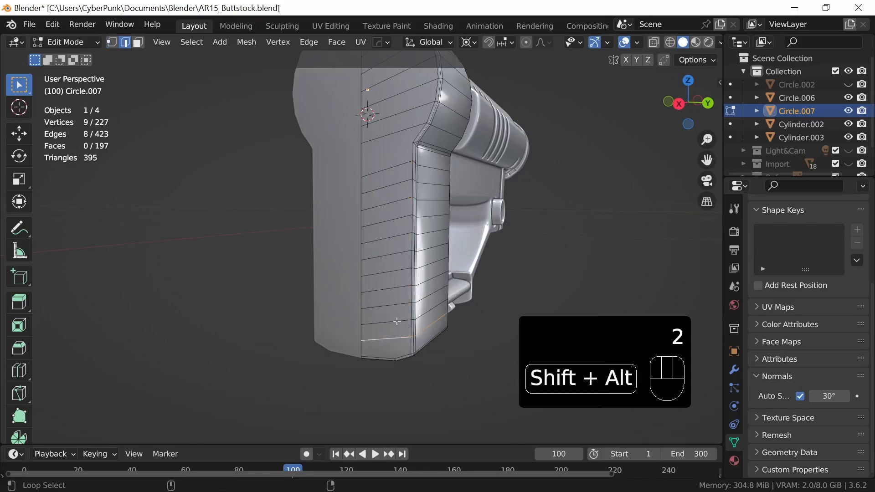
alt+shift+click(396, 322)
alt+shift+click(402, 302)
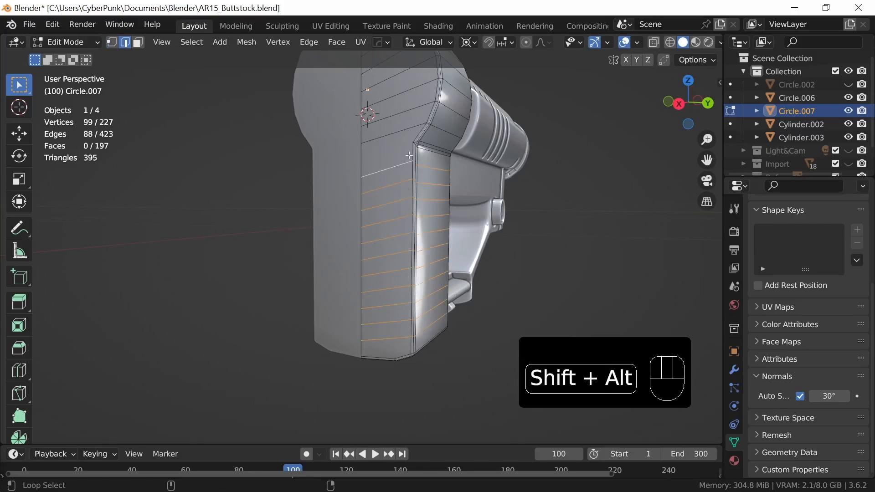
Step: Add the eight crosswise edge loops of the pad's round upper part to the selection
alt+shift+click(403, 133)
alt+shift+click(404, 108)
shift+middle_drag(403, 108, 410, 184)
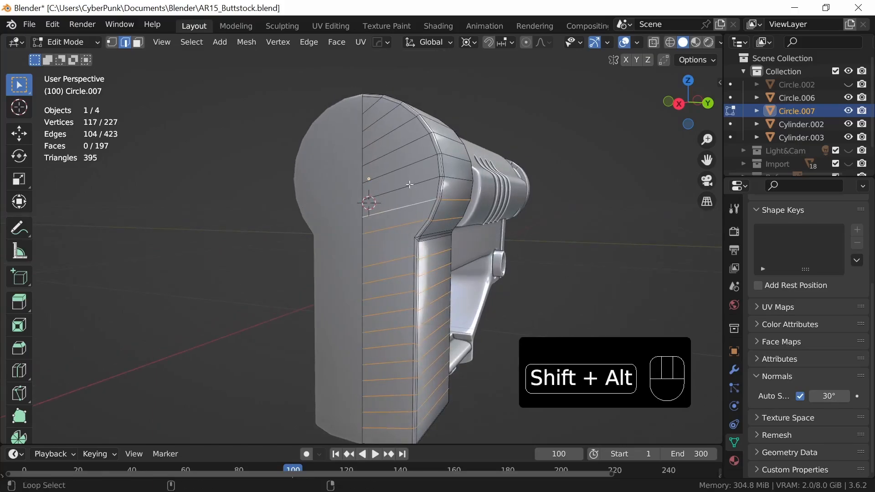
alt+shift+click(409, 184)
alt+shift+click(406, 156)
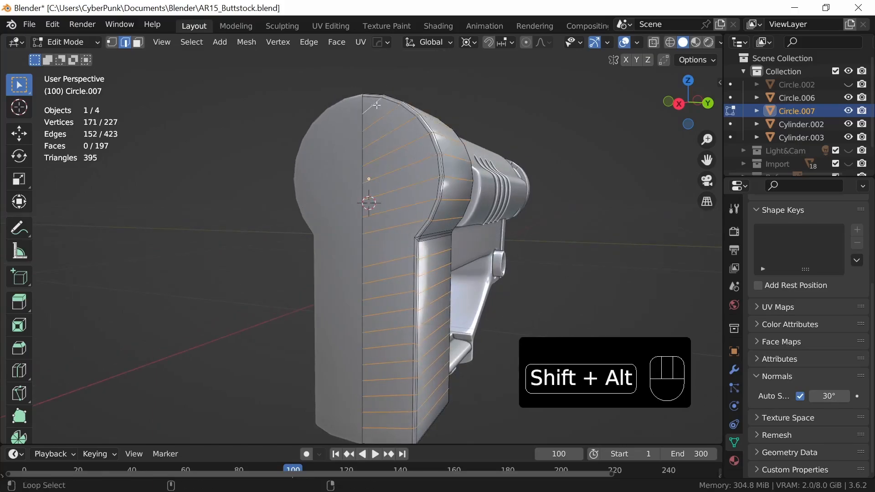
Step: Bevel the selected edge loops with an offset width of 0.00788 m and a single segment
middle_drag(503, 291, 479, 289)
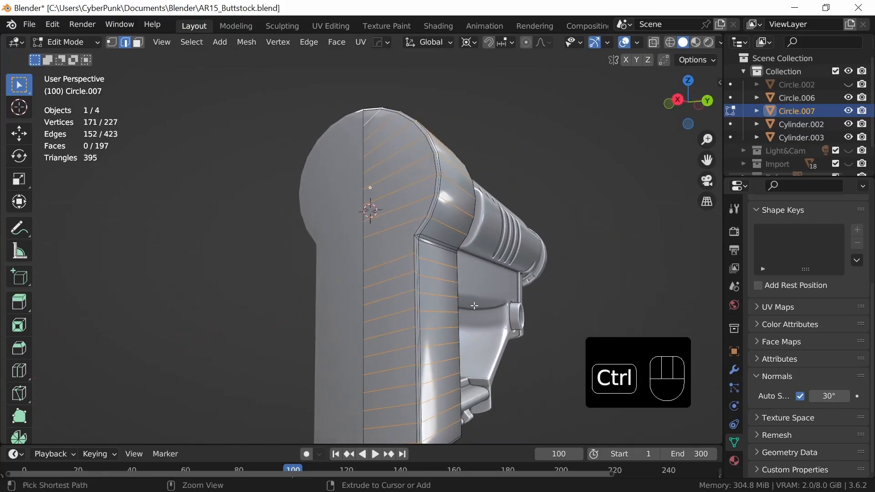
key(ctrl+b)
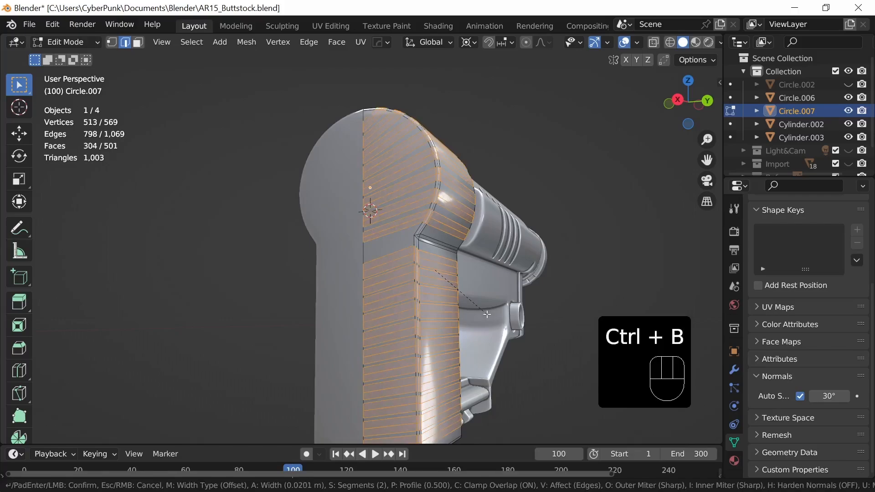
scroll(487, 314, down, 1)
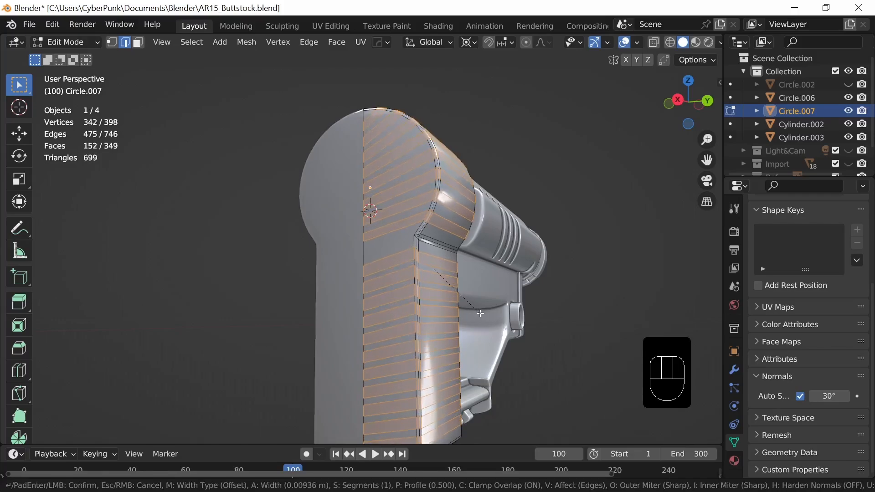
key(shift)
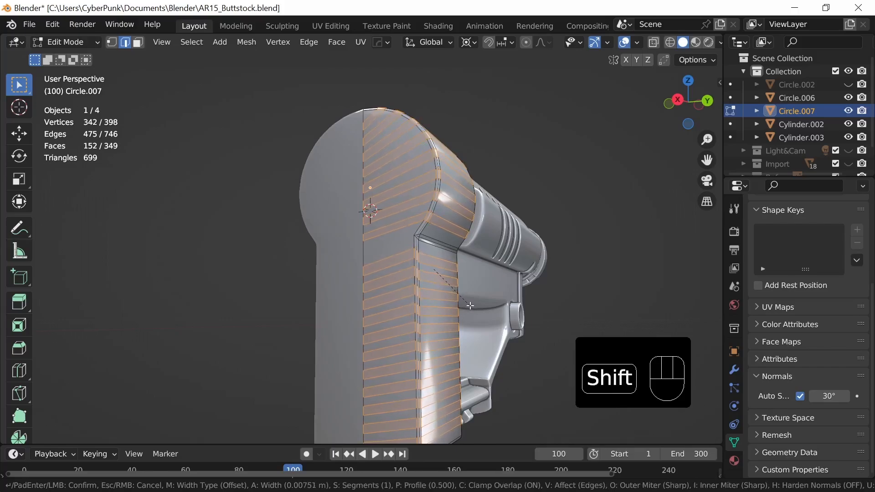
shift+click(470, 306)
middle_drag(470, 307, 414, 322)
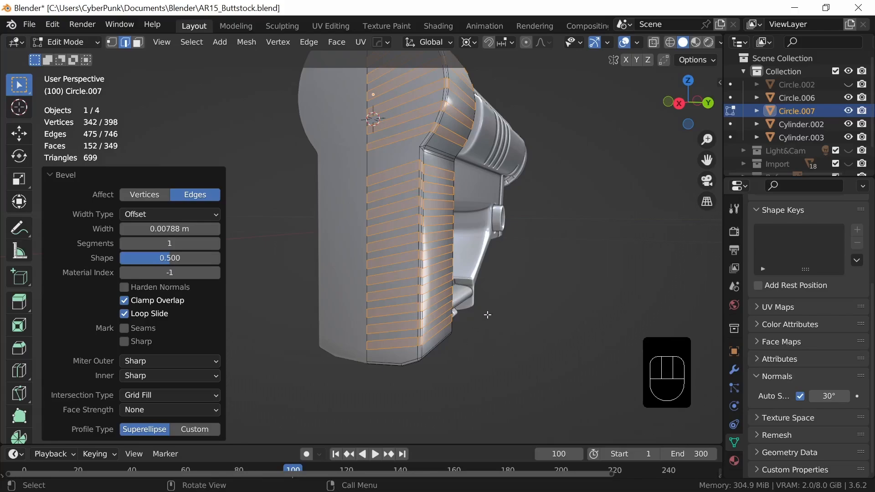
Step: Select the eight beveled strip faces on the rear face of the pad's round upper part
middle_drag(488, 315, 469, 342)
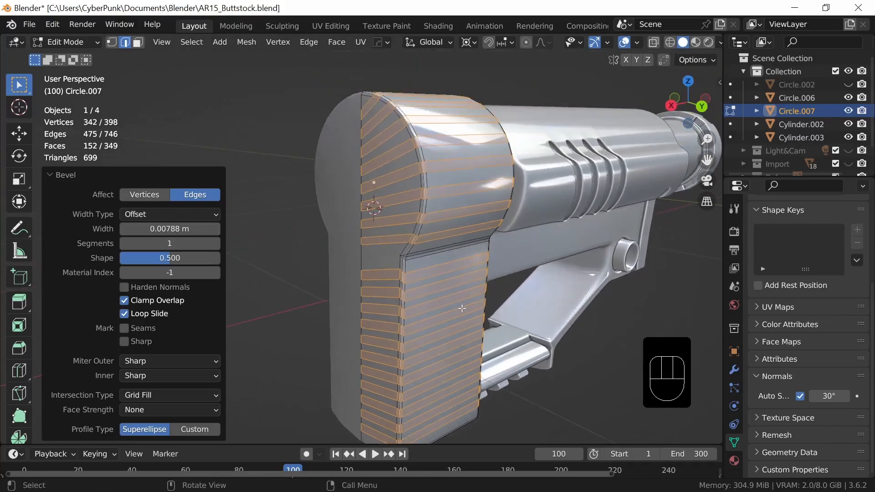
middle_drag(462, 308, 509, 304)
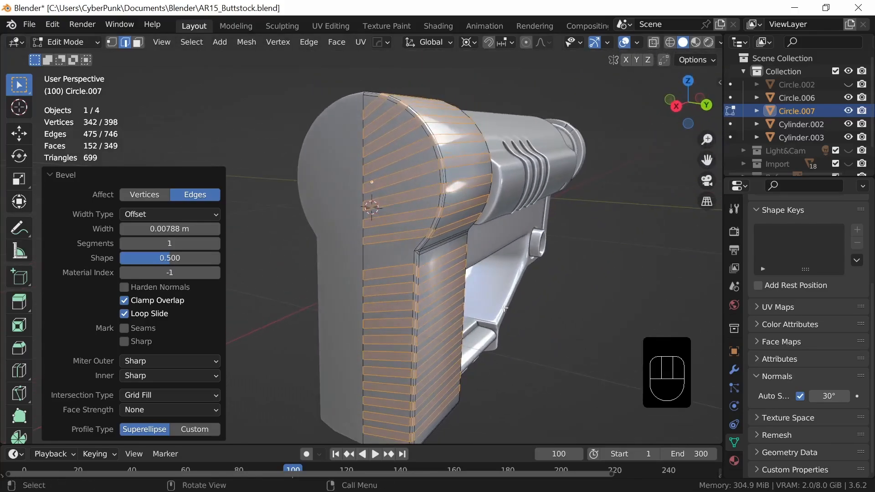
key(3)
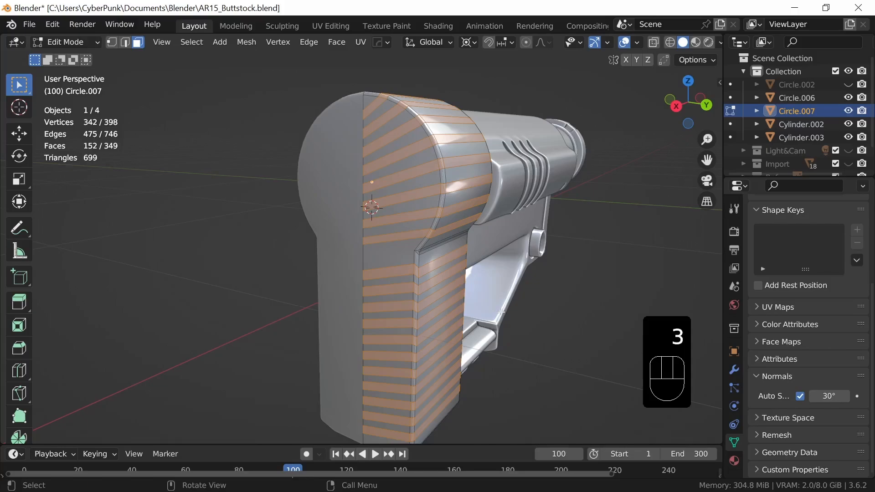
click(376, 110)
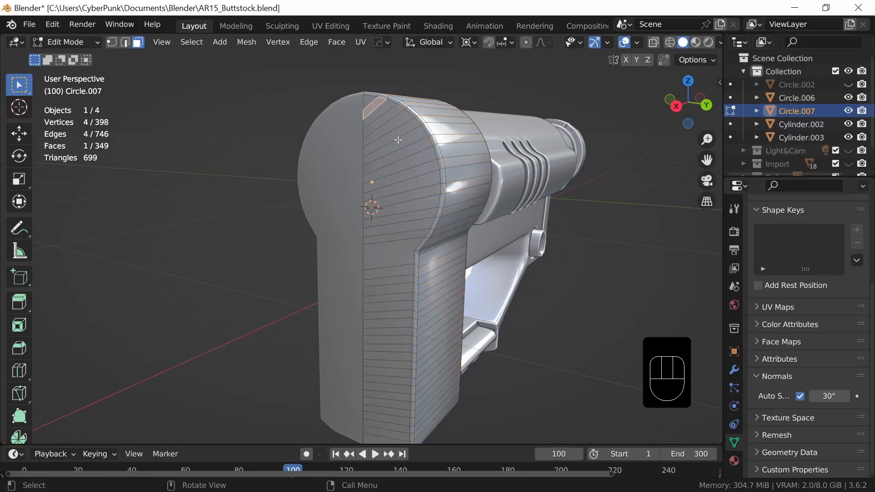
shift+click(390, 116)
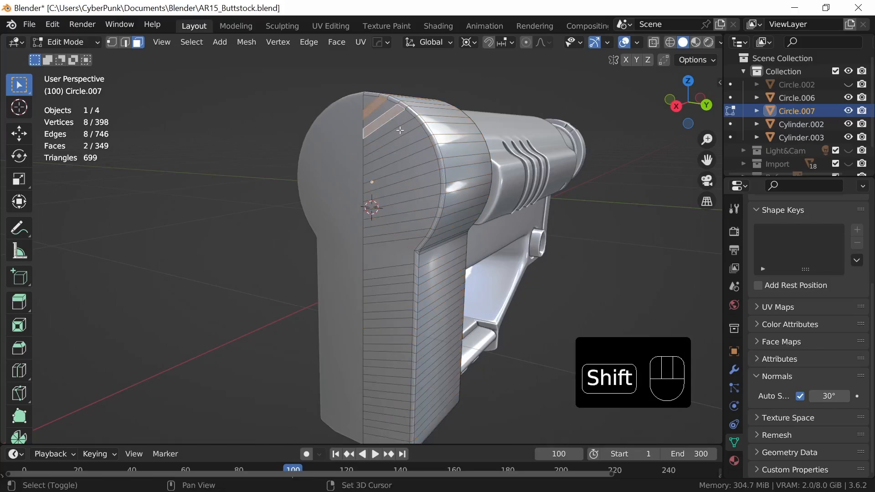
shift+click(403, 138)
shift+click(411, 157)
shift+click(417, 176)
shift+click(423, 197)
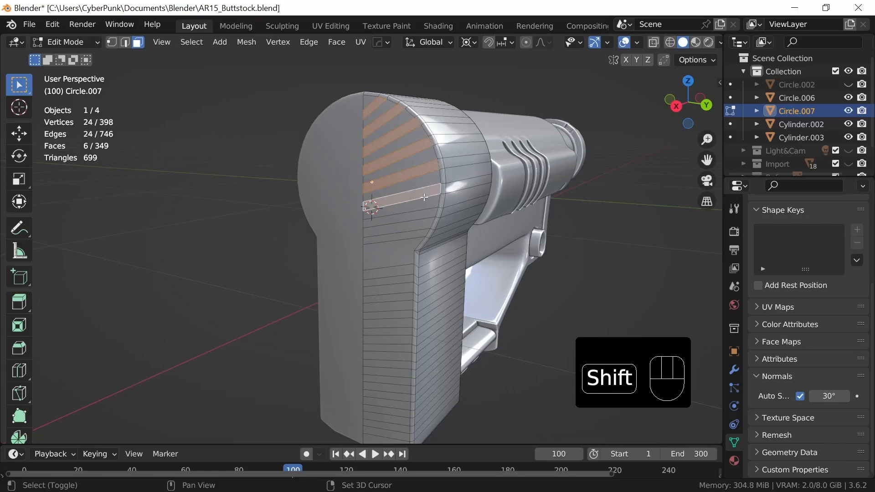
shift+click(419, 215)
shift+click(407, 235)
Step: Add the eleven strip faces on the rear face of the pad's straight lower part to the selection
shift+click(398, 272)
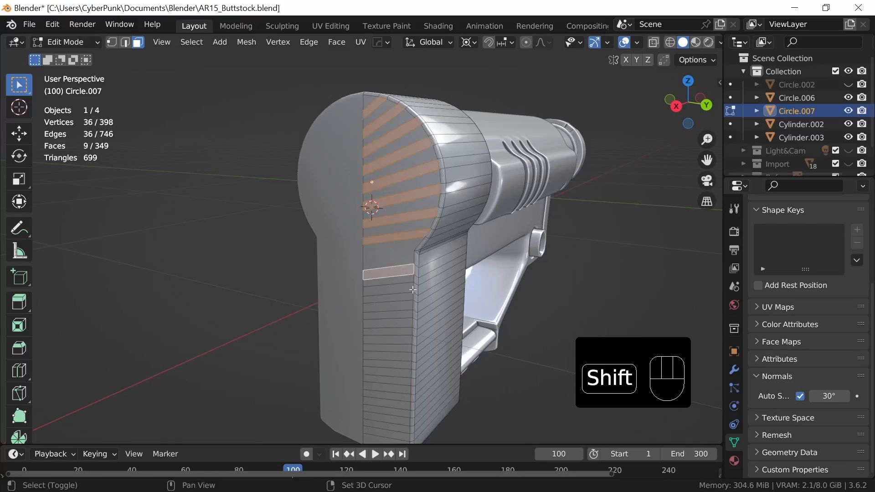
shift+click(399, 290)
shift+click(403, 310)
shift+click(403, 327)
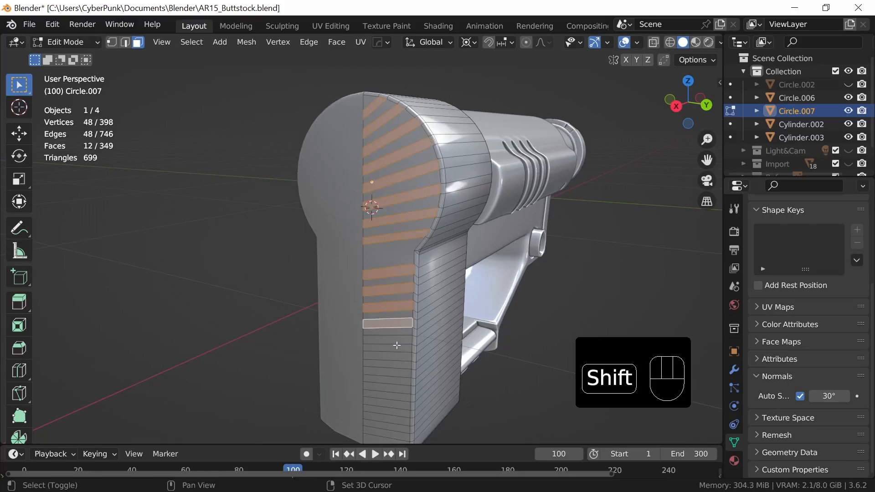
shift+click(401, 342)
shift+click(397, 356)
shift+click(396, 373)
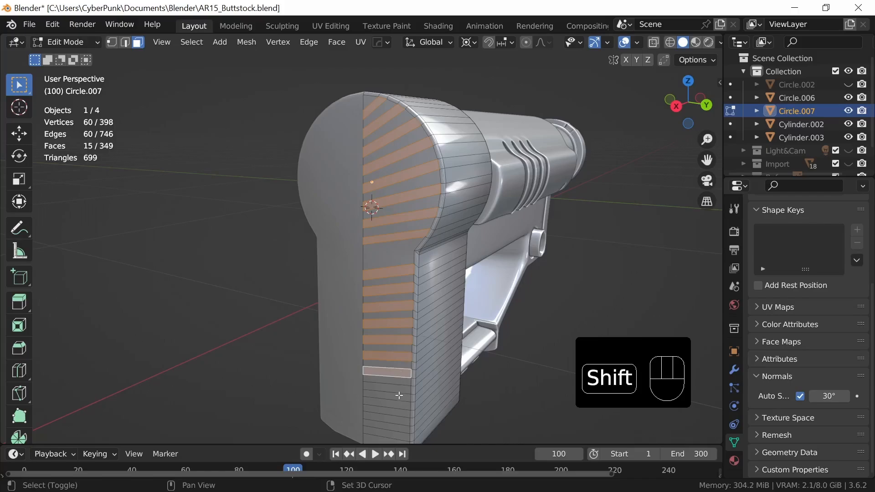
shift+click(399, 389)
shift+click(395, 404)
shift+click(391, 419)
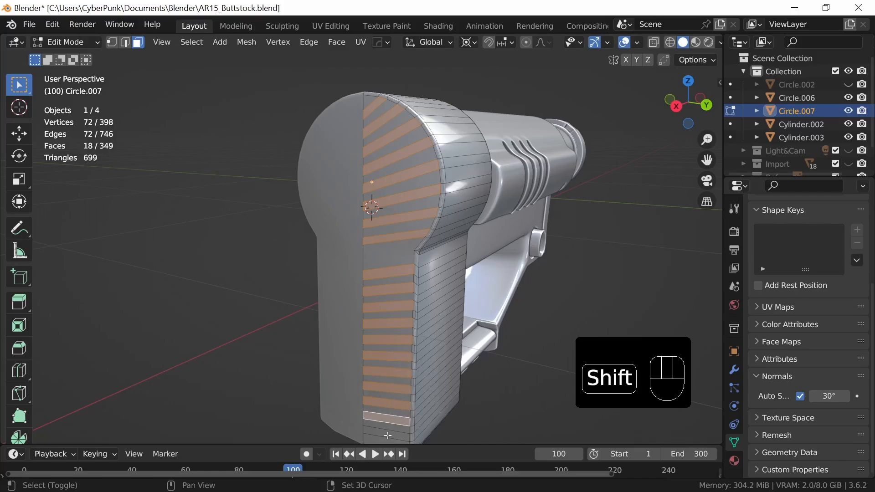
shift+click(388, 433)
Step: Extrude the nineteen selected strip faces outward along their normals by 0.006659 m
middle_drag(435, 402, 446, 311)
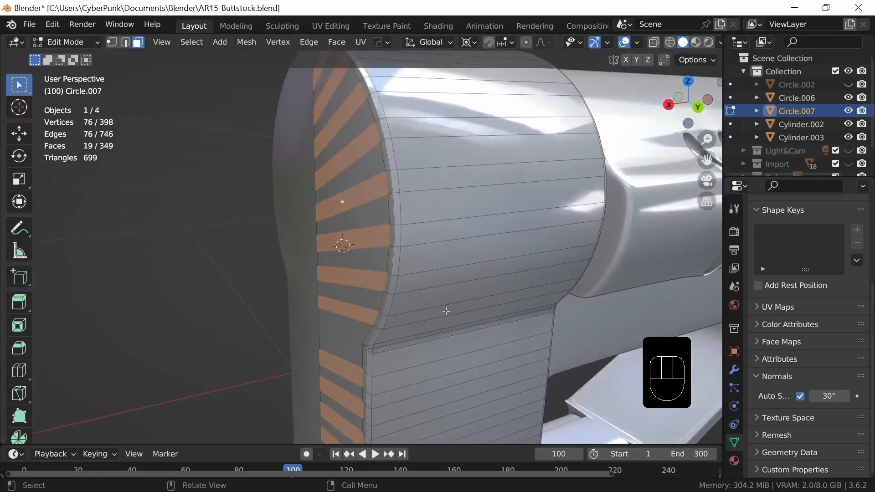
key(e)
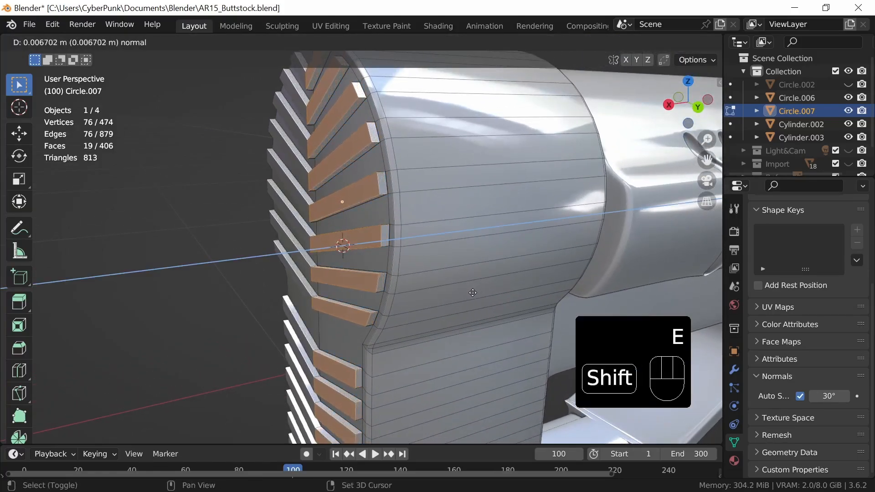
click(472, 292)
middle_drag(472, 293, 540, 324)
middle_drag(539, 324, 456, 315)
shift+middle_drag(460, 342, 503, 228)
middle_drag(515, 283, 491, 311)
scroll(484, 318, up, 2)
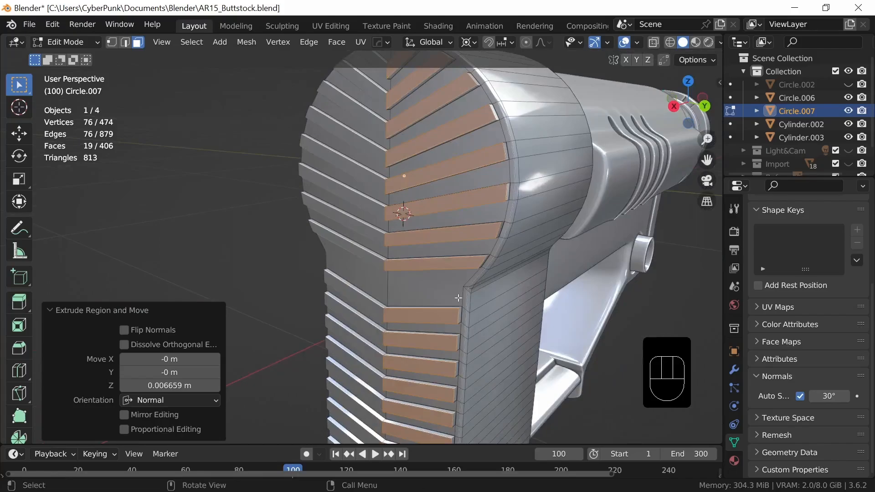
Step: Clear the face selection and select all of the pad's sharp edges with a sharpness of 30°
key(2)
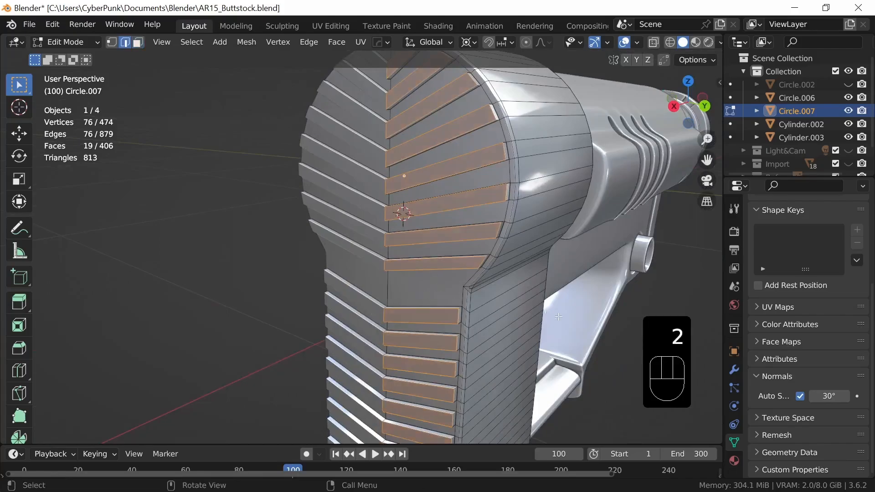
key(alt+a)
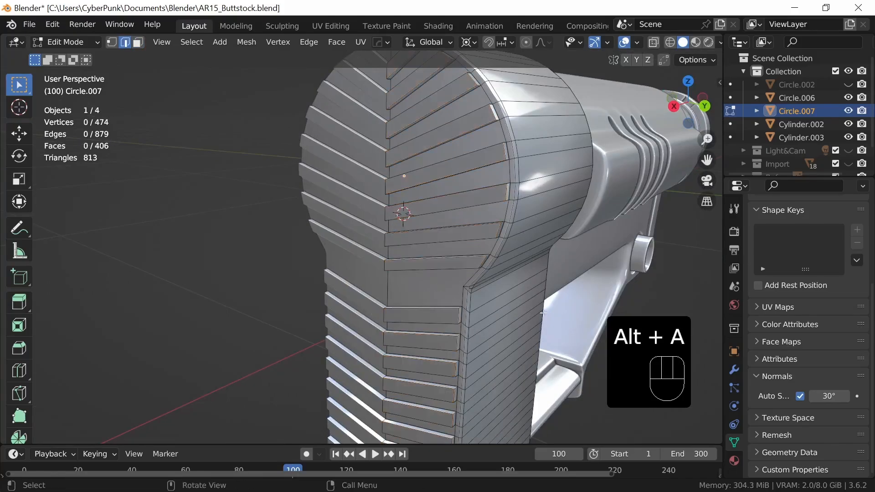
click(191, 42)
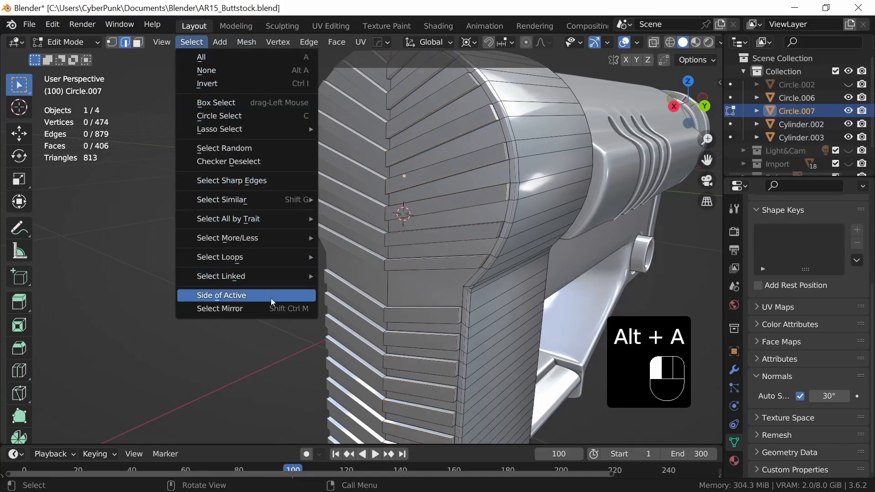
click(272, 181)
Step: Deselect the sharp edge loops along the pad's rear rim and around its bottom corner, keeping the strip edges selected
middle_drag(539, 326, 545, 299)
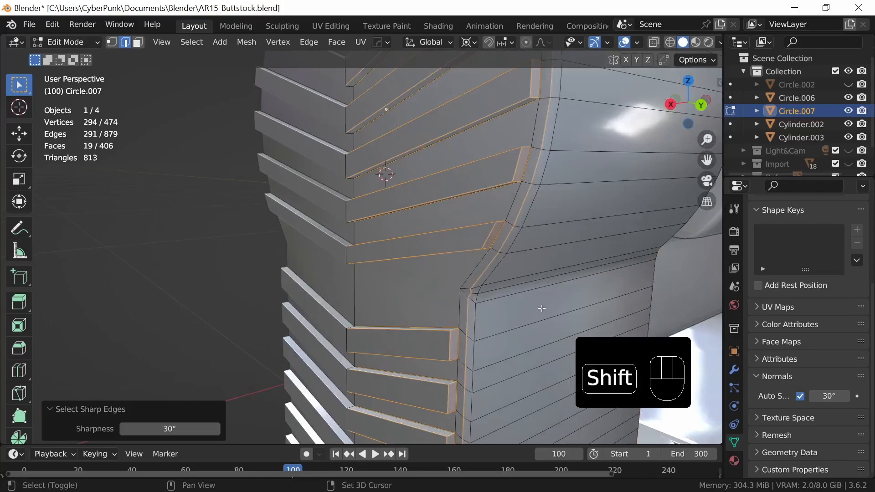
alt+shift+click(540, 186)
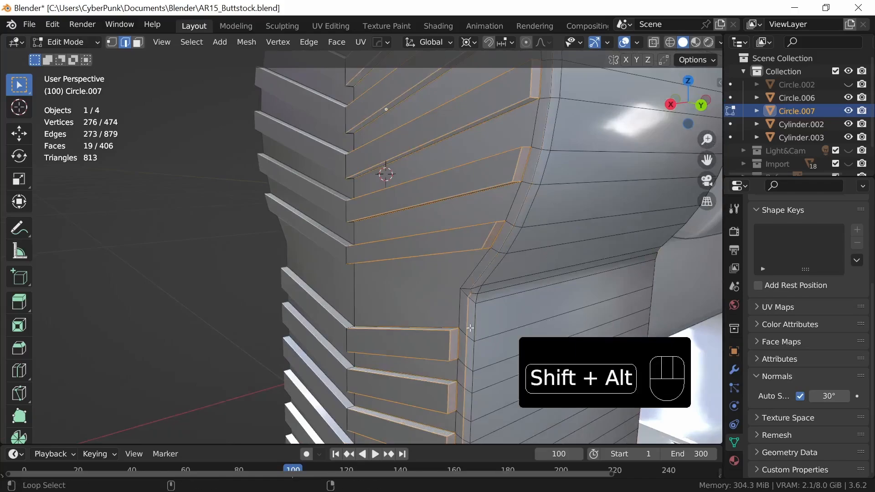
shift+middle_drag(491, 338, 548, 270)
middle_drag(535, 342, 536, 294)
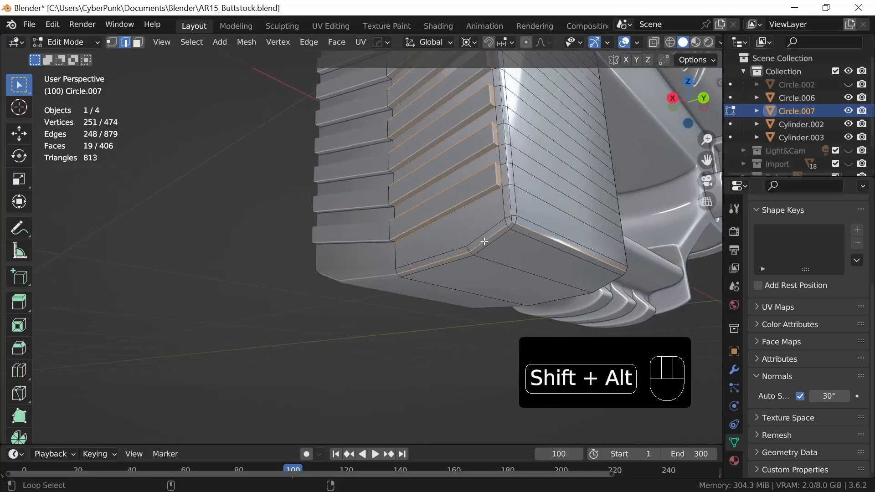
alt+shift+click(567, 254)
alt+shift+click(564, 246)
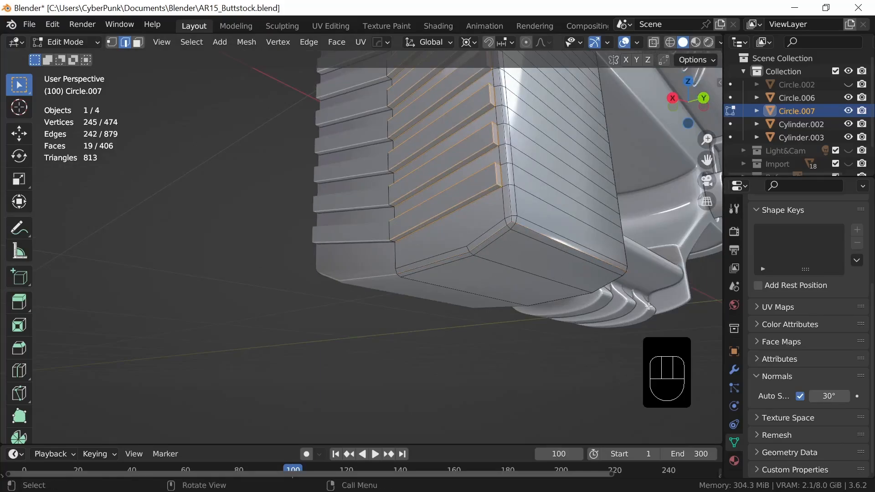
Step: Isolate the pad and deselect the sharp edge loops along the rim of its front opening
middle_drag(564, 246, 477, 315)
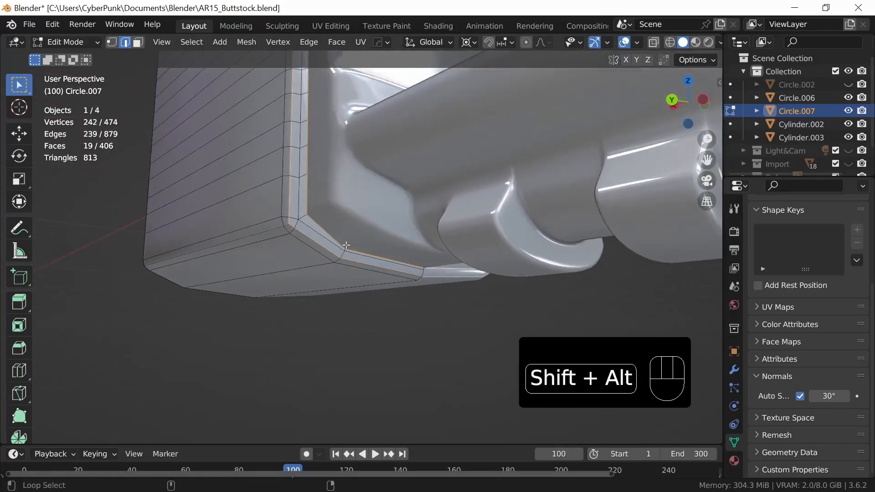
key(KP_Divide)
ctrl+middle_drag(424, 361, 426, 256)
middle_drag(443, 323, 410, 317)
alt+shift+click(338, 306)
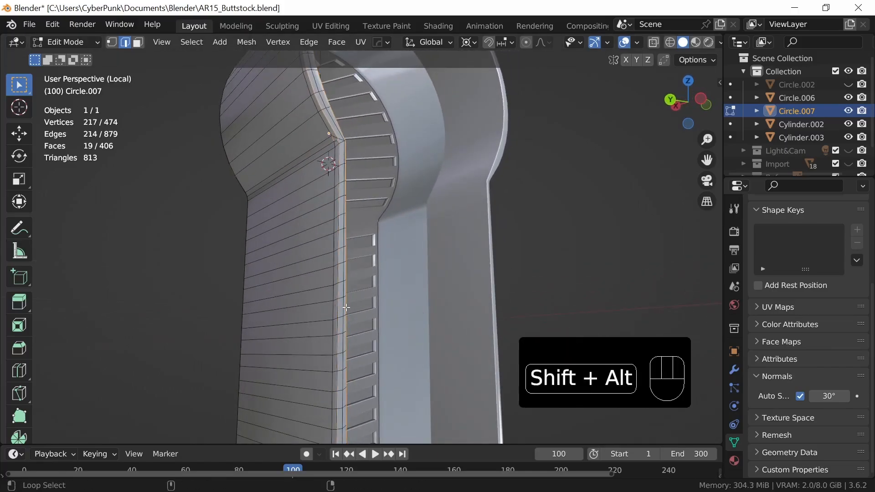
alt+shift+click(346, 308)
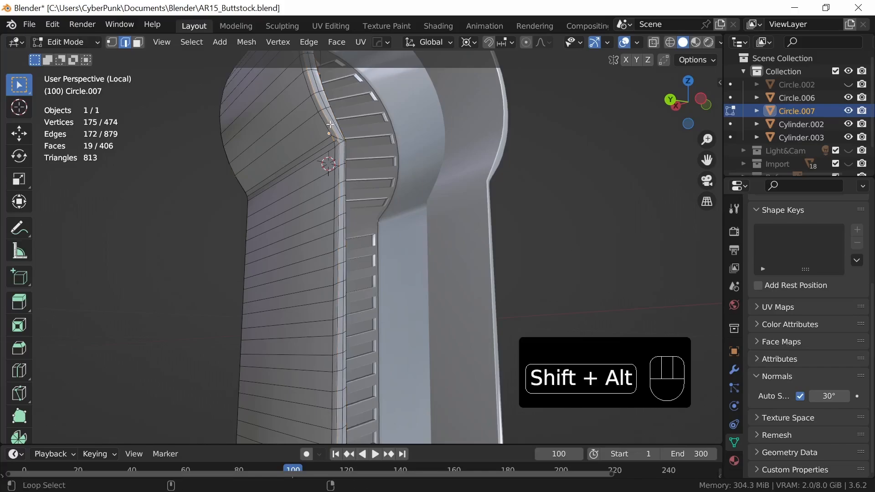
alt+shift+click(331, 139)
middle_drag(370, 210, 166, 309)
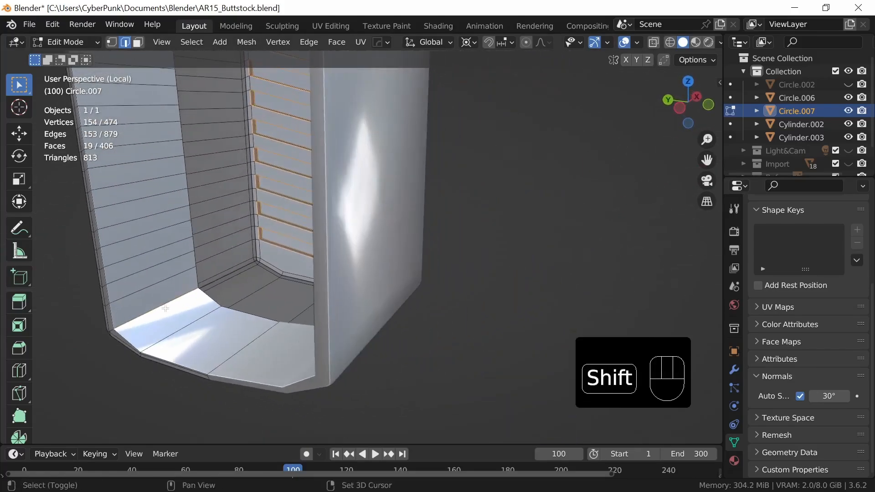
Step: Deselect the last stray edge outside the strips and check the whole isolated pad for leftover selected edges
shift+middle_drag(253, 326, 433, 374)
shift+middle_drag(430, 219, 442, 421)
shift+middle_drag(443, 277, 490, 158)
shift+middle_drag(458, 256, 455, 390)
shift+middle_drag(456, 270, 544, 290)
click(162, 42)
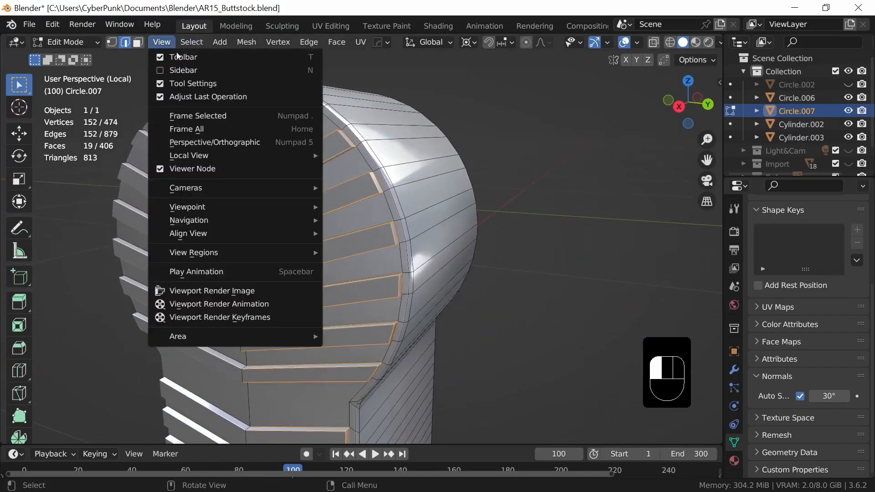
click(185, 116)
ctrl+middle_drag(447, 242, 422, 226)
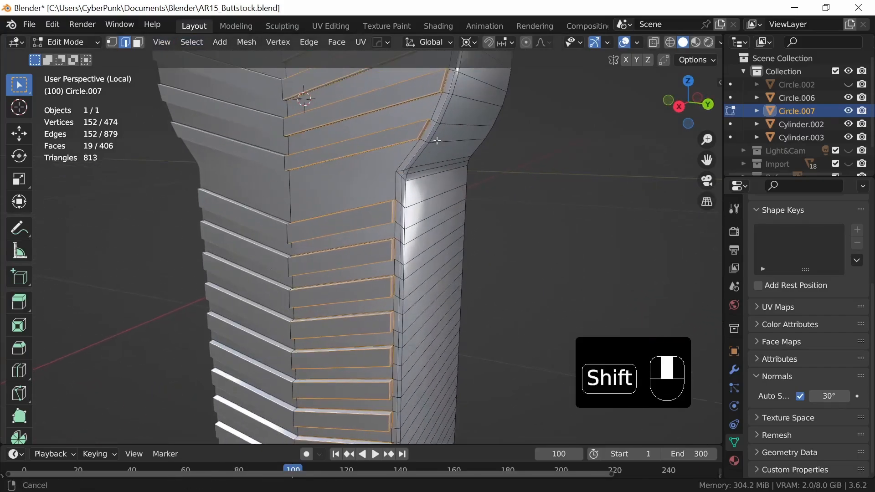
shift+middle_drag(433, 140, 250, 245)
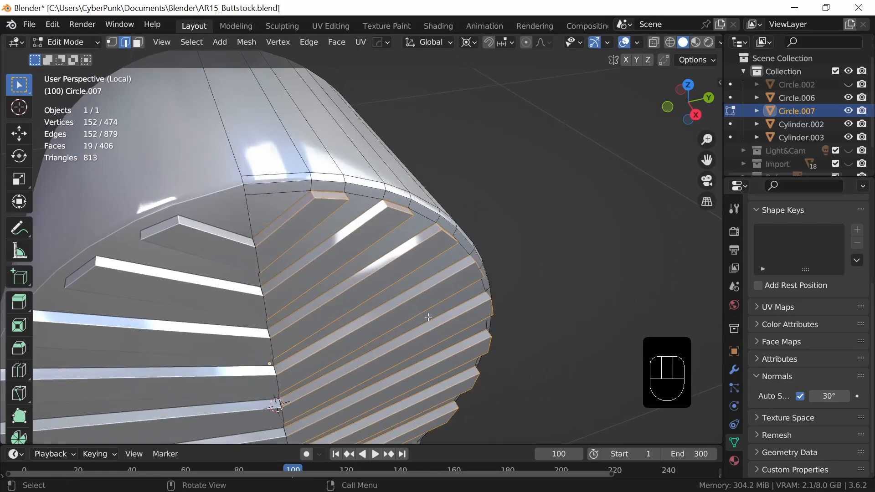
middle_drag(428, 317, 366, 271)
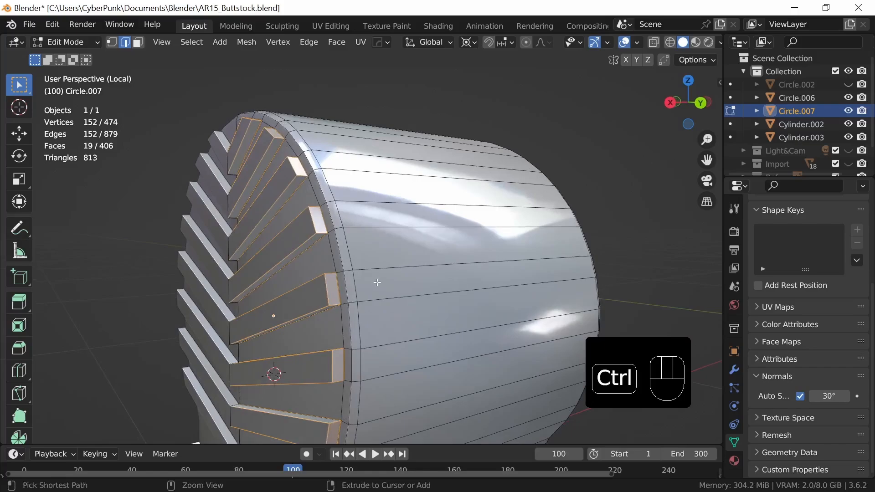
Step: Try to bevel the selected strip edges with two segments and an offset width of about 0.0005 m
key(ctrl+b)
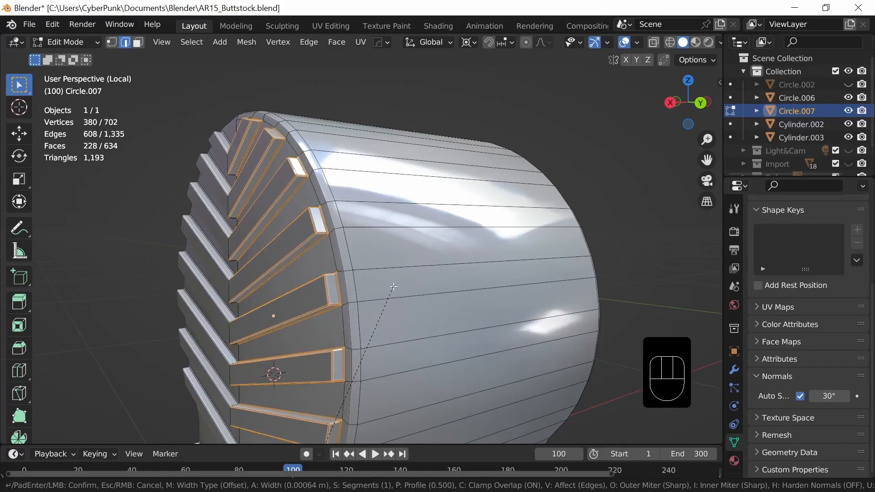
scroll(394, 287, up, 1)
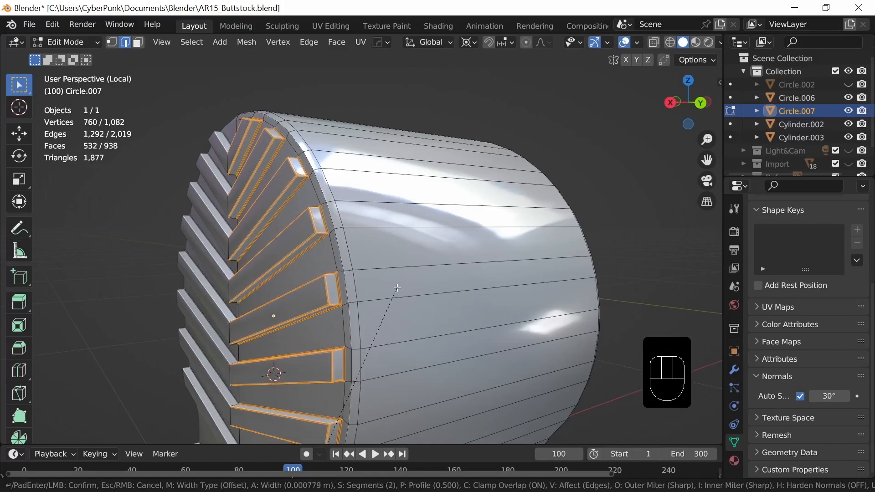
key(shift)
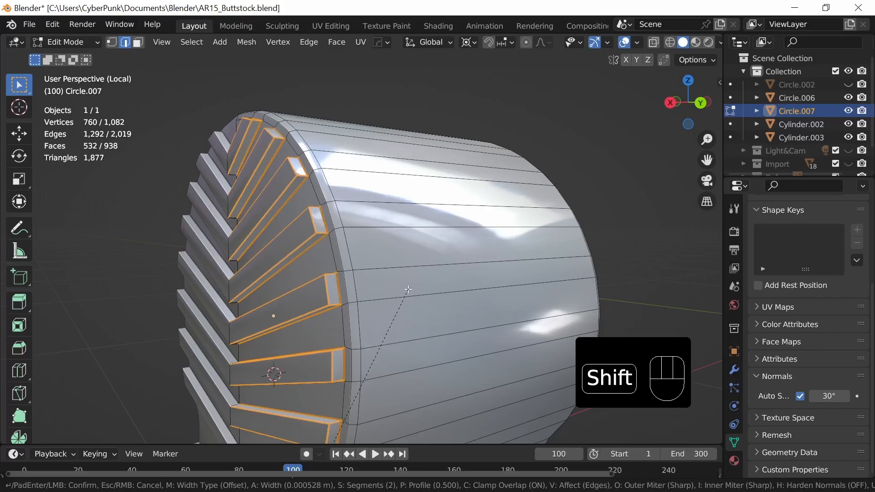
click(407, 291)
key(Tab)
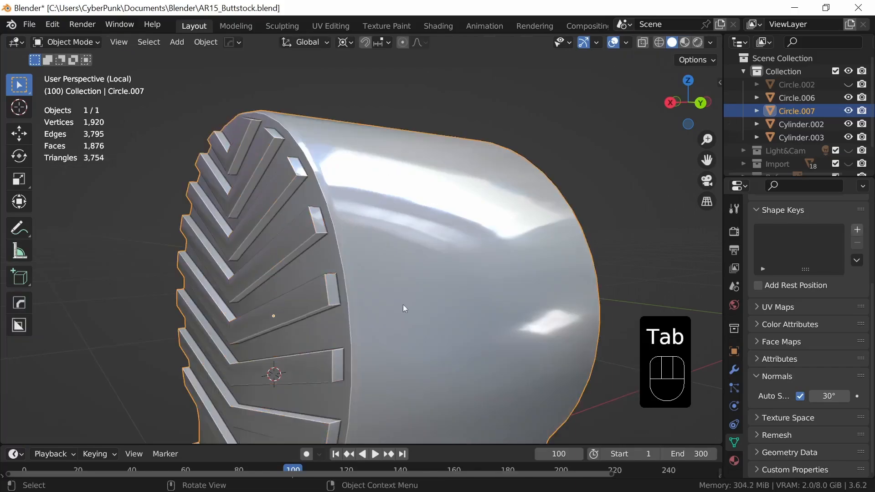
middle_drag(403, 305, 408, 326)
key(Tab)
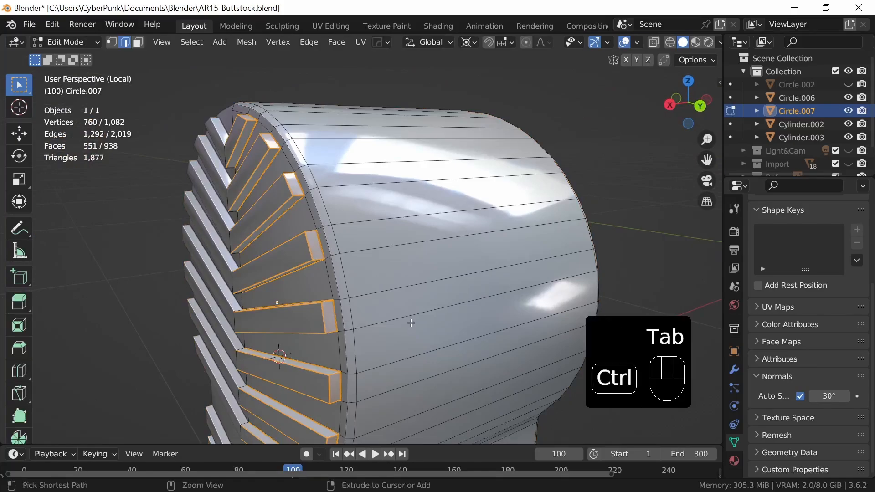
Step: Undo the two-segment bevel of the strip edges
key(ctrl+z)
key(ctrl+z)
key(ctrl+z)
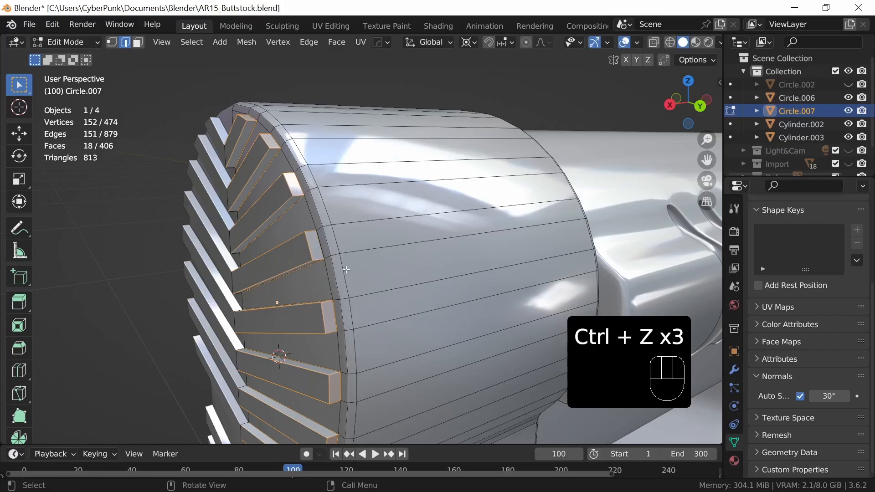
Step: Deselect the short base edges at the outer ends of the upper strips, where their end faces meet the pad
middle_drag(346, 269, 326, 269)
shift+click(308, 209)
middle_drag(314, 224, 246, 182)
shift+click(293, 176)
shift+click(301, 226)
shift+click(330, 237)
middle_drag(356, 255, 342, 246)
shift+click(344, 268)
shift+click(331, 353)
Step: Deselect the short base edges at the outer ends of the middle strips, below the pad's side corner
middle_drag(388, 319, 401, 279)
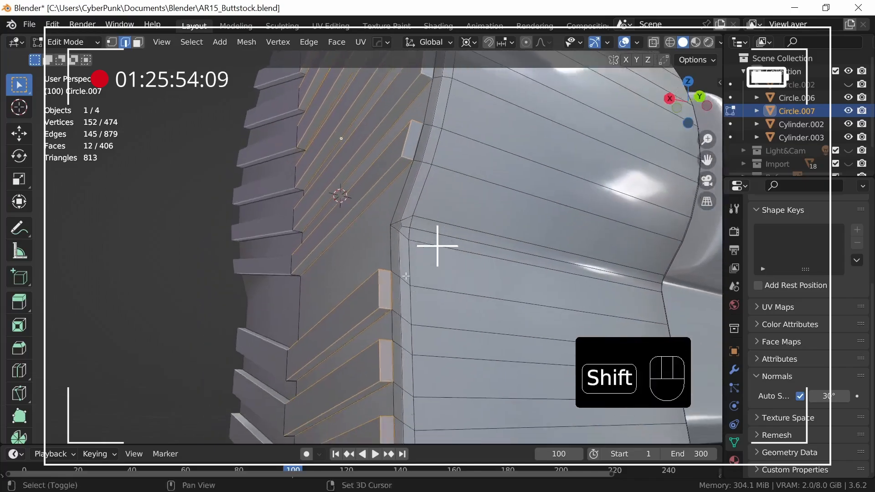
shift+click(392, 291)
shift+click(393, 360)
shift+middle_drag(404, 310, 385, 219)
shift+click(373, 322)
shift+click(370, 393)
shift+click(358, 255)
shift+click(356, 322)
Step: Deselect the short outer-end base edges of the remaining strips down to the lowest one
shift+middle_drag(353, 292, 330, 180)
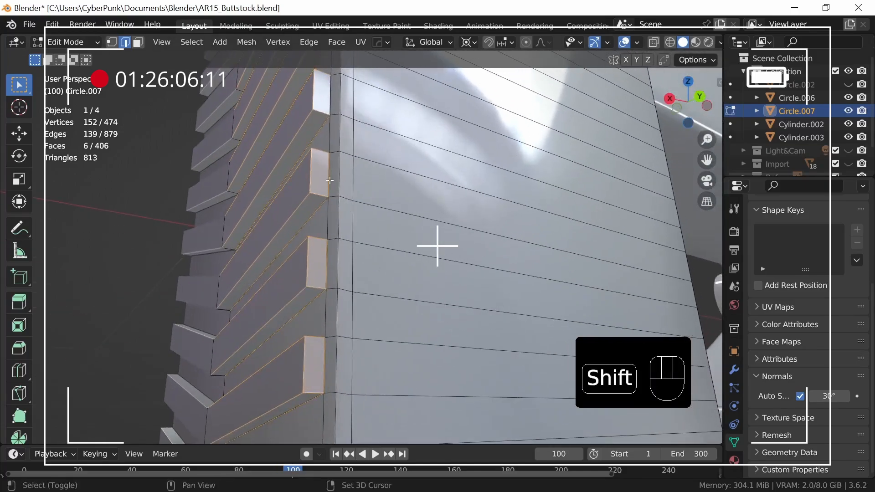
shift+click(329, 179)
shift+click(328, 264)
shift+middle_drag(341, 401, 343, 262)
shift+click(328, 212)
shift+click(327, 294)
shift+middle_drag(370, 395, 416, 281)
shift+click(329, 296)
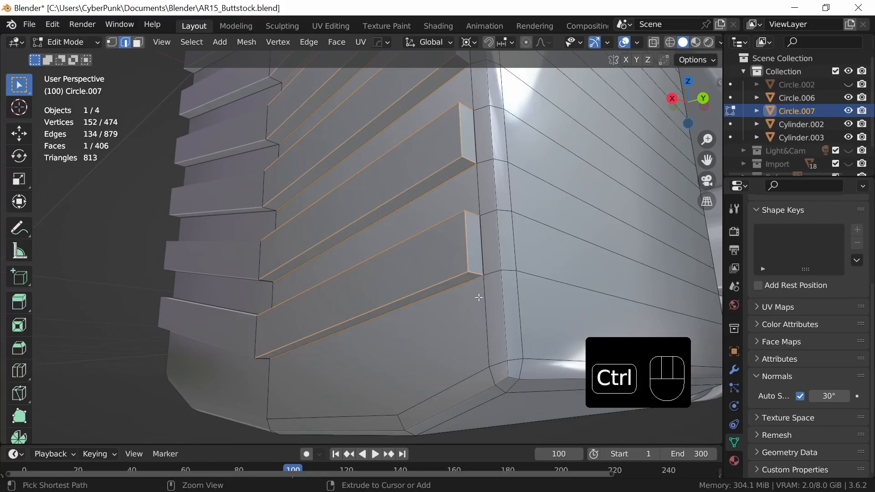
Step: Try to bevel the selected strip edges with three segments and an offset width of 0.000282 m, and undo that bevel
key(ctrl+b)
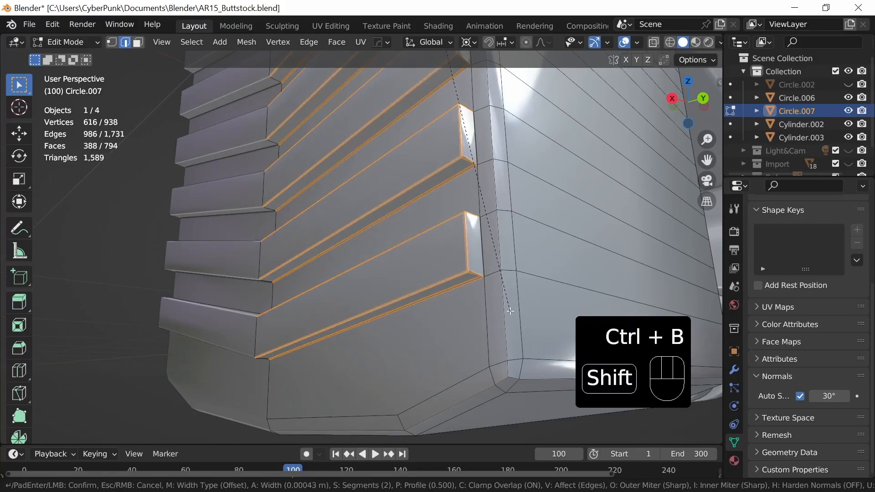
click(509, 308)
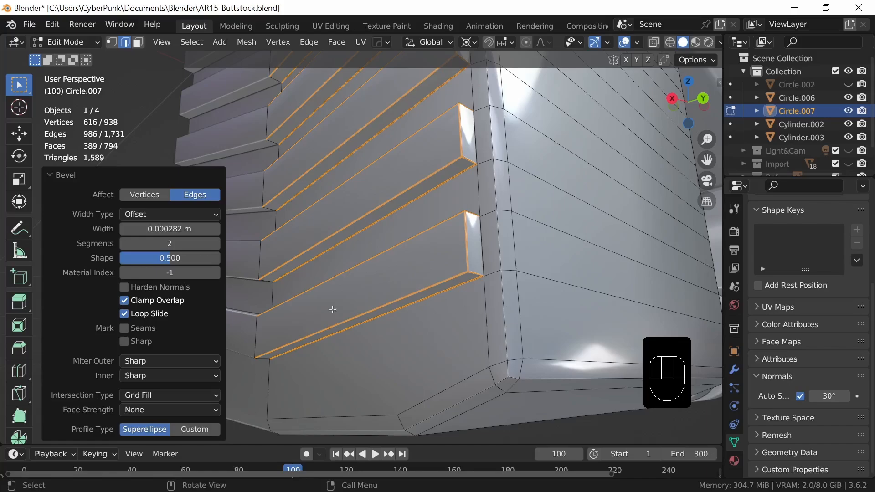
click(215, 243)
key(Tab)
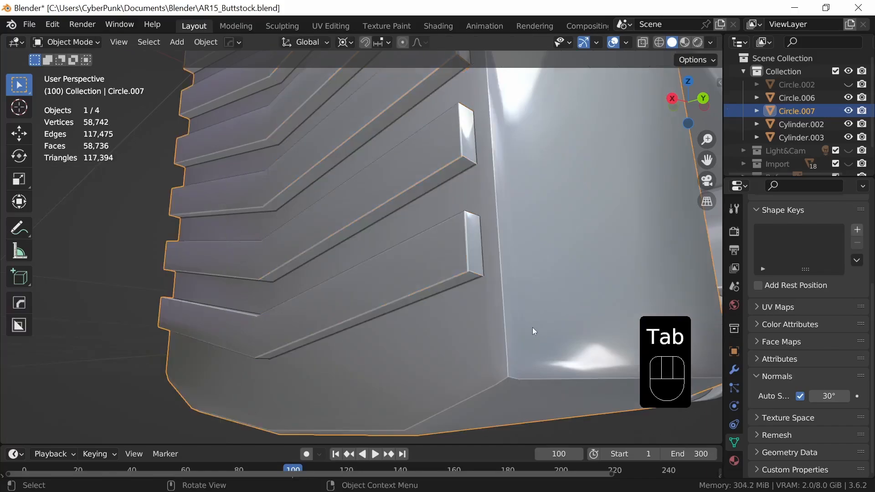
middle_drag(536, 328, 538, 309)
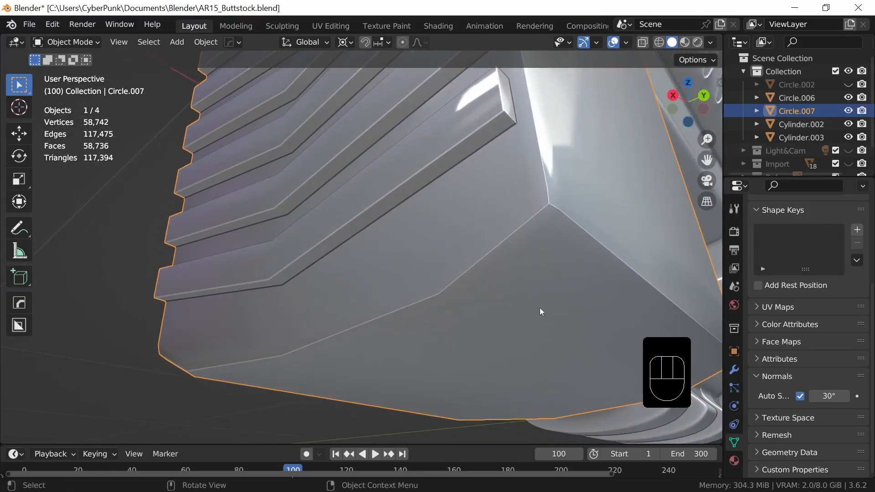
key(ctrl+z)
key(ctrl+z)
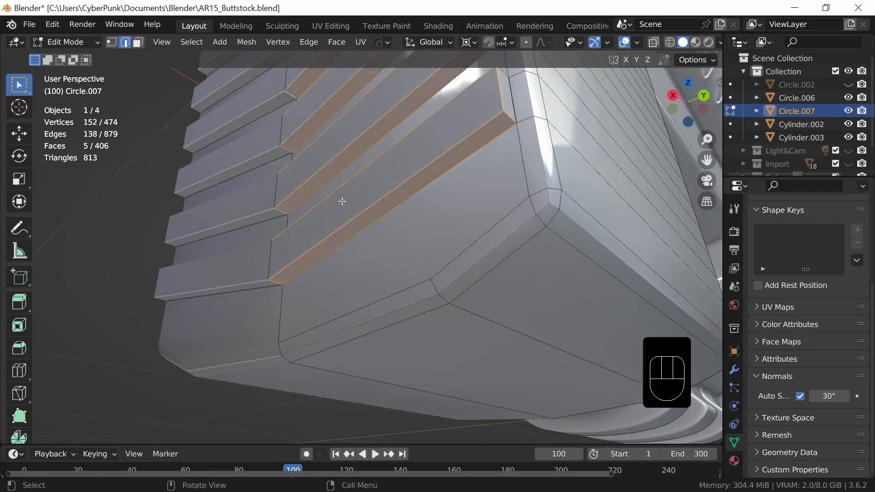
Step: Add the short edges of the lower strips' side faces along the pad's centre seam to the selection
middle_drag(342, 199, 329, 254)
shift+click(329, 254)
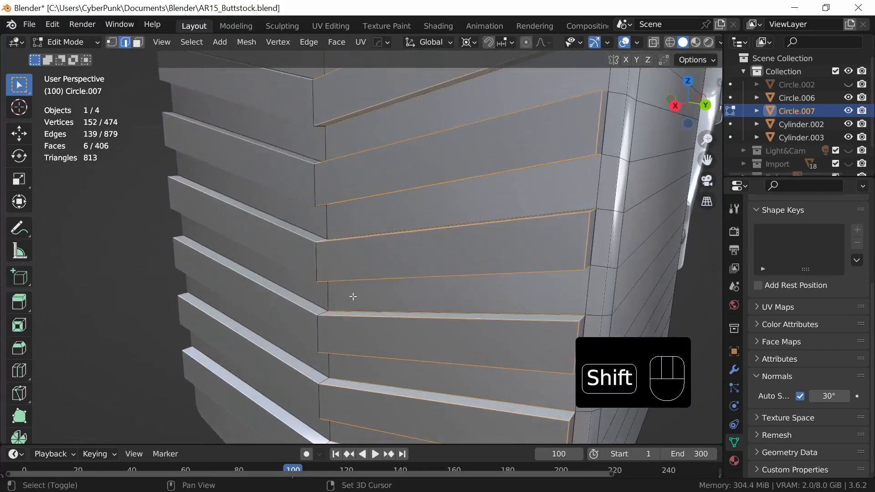
mouse_move(353, 297)
middle_down()
mouse_move(323, 339)
mouse_move(356, 281)
middle_up()
shift+click(322, 339)
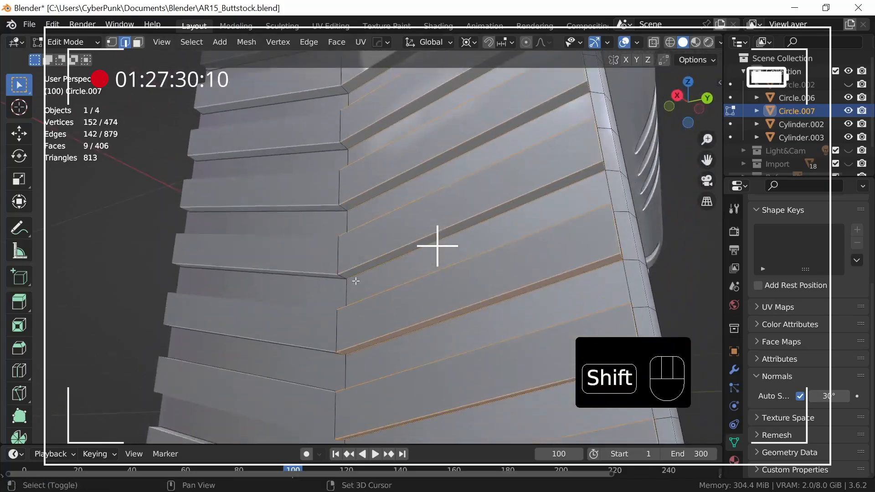
shift+click(370, 133)
middle_drag(370, 133, 391, 328)
shift+click(391, 328)
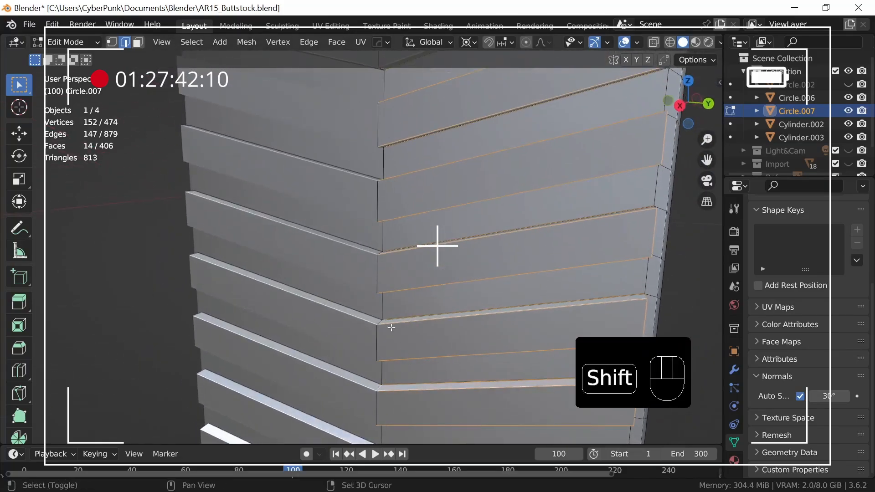
Step: Extend the selection with the short centre-seam edges of the middle strips' side faces
shift+click(411, 294)
middle_drag(412, 294, 378, 352)
shift+click(422, 292)
shift+click(378, 352)
shift+click(372, 352)
shift+click(371, 349)
shift+click(349, 212)
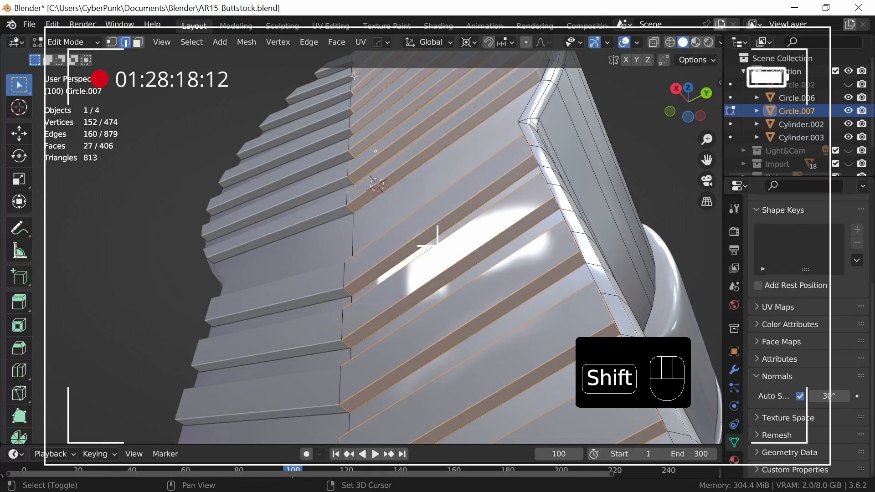
Step: Complete the selection with the short centre-seam edges of the topmost strips and any strips still missing theirs
middle_drag(354, 75, 345, 215)
shift+click(345, 215)
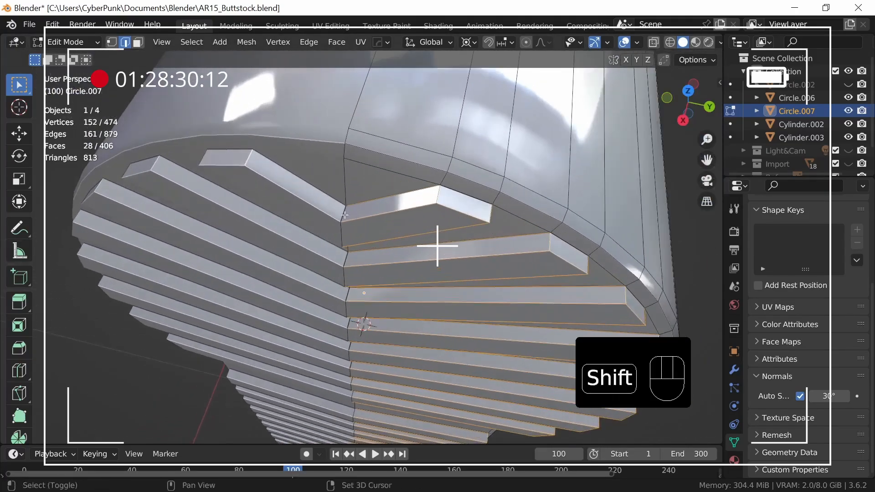
shift+click(344, 215)
shift+click(346, 259)
shift+scroll(384, 253, down, 5)
shift+click(348, 211)
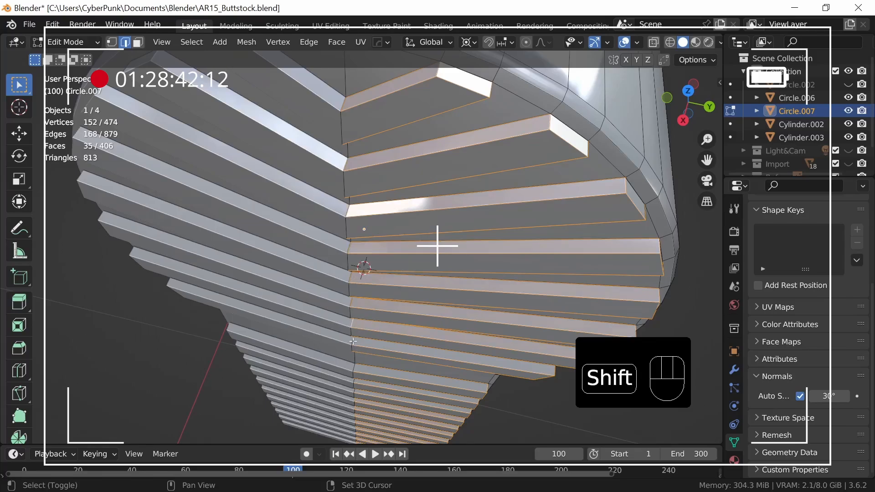
shift+click(353, 341)
ctrl+middle_drag(354, 341, 385, 356)
shift+click(358, 279)
shift+middle_drag(384, 356, 415, 373)
shift+click(366, 322)
Step: Bevel the selected strip edges with three segments and an offset width of about 0.0013 m, and check the result
click(162, 42)
click(182, 116)
ctrl+middle_drag(485, 330, 486, 273)
middle_drag(485, 274, 449, 292)
ctrl+middle_drag(449, 333, 449, 312)
shift+middle_drag(450, 312, 449, 247)
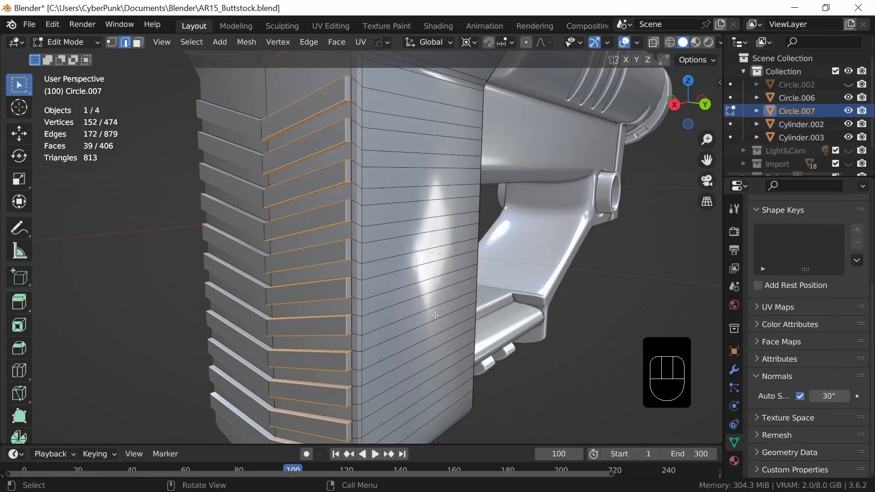
key(ctrl+b)
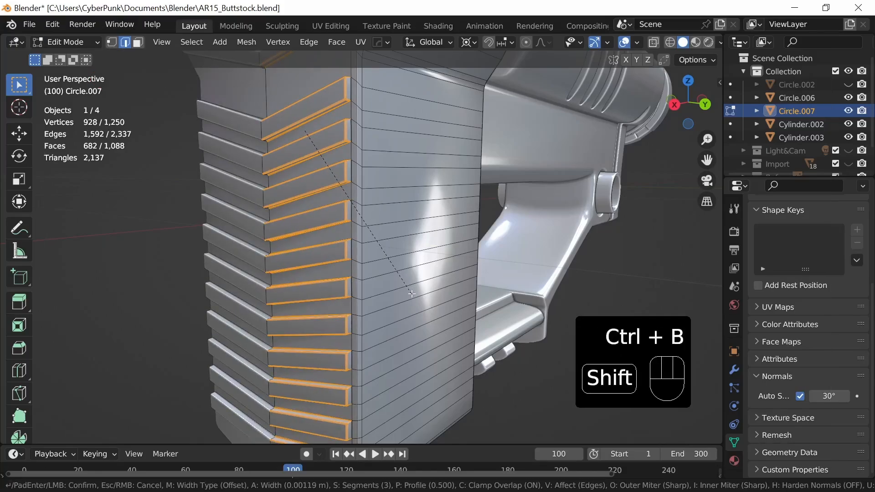
click(412, 295)
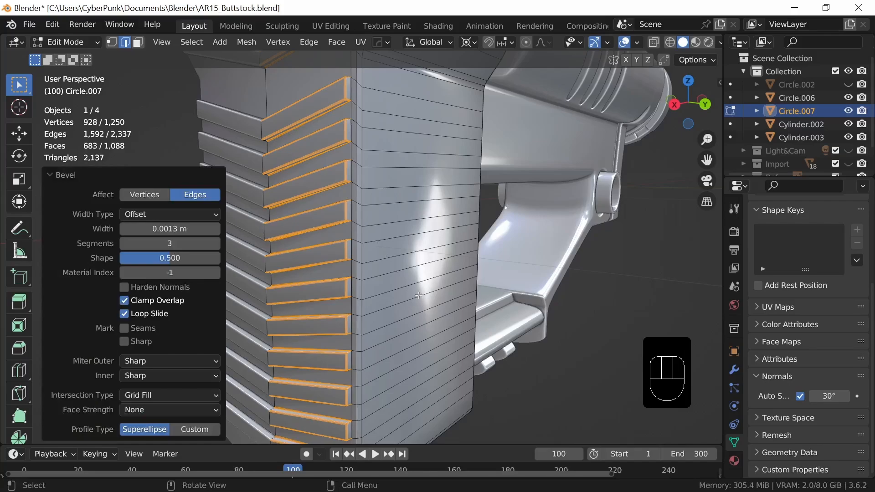
middle_drag(419, 292, 568, 298)
shift+middle_drag(425, 284, 445, 285)
key(Tab)
key(Tab)
Step: Add a loop cut around the pad's side wall at factor -0.265 and bevel it into a one-segment band with 0.0157 m offset
middle_drag(522, 300, 451, 285)
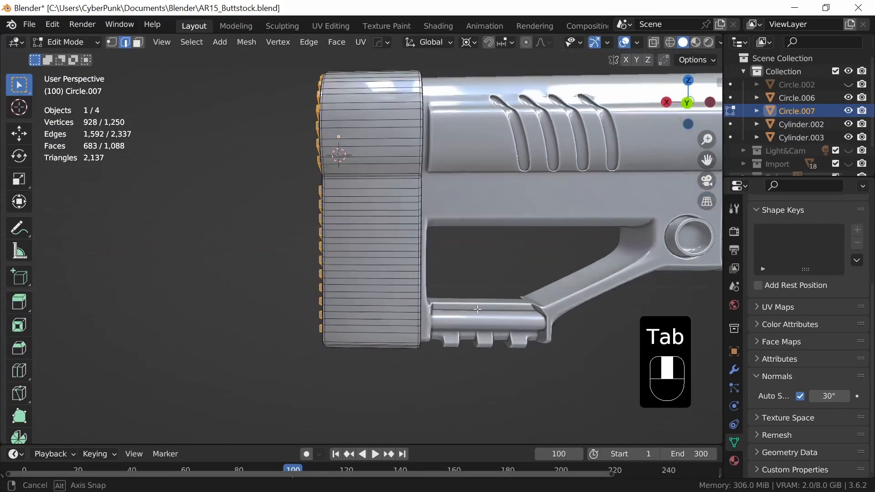
key(ctrl+r)
click(391, 279)
click(399, 275)
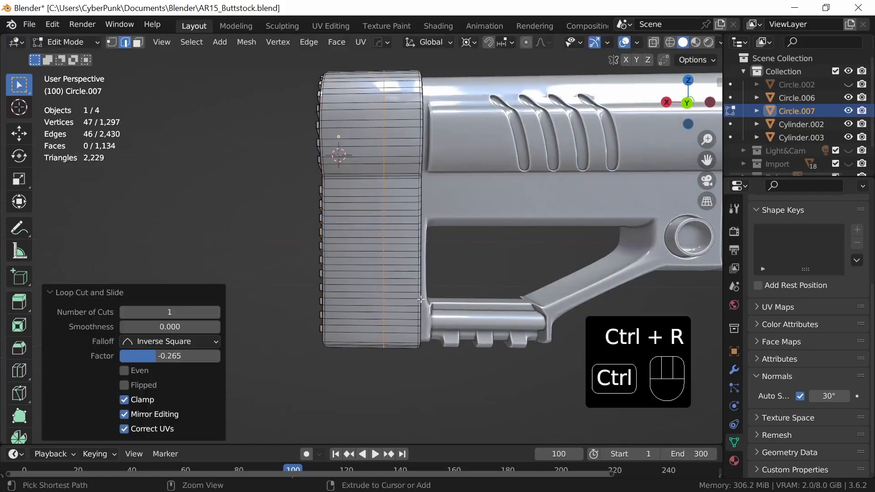
key(ctrl+b)
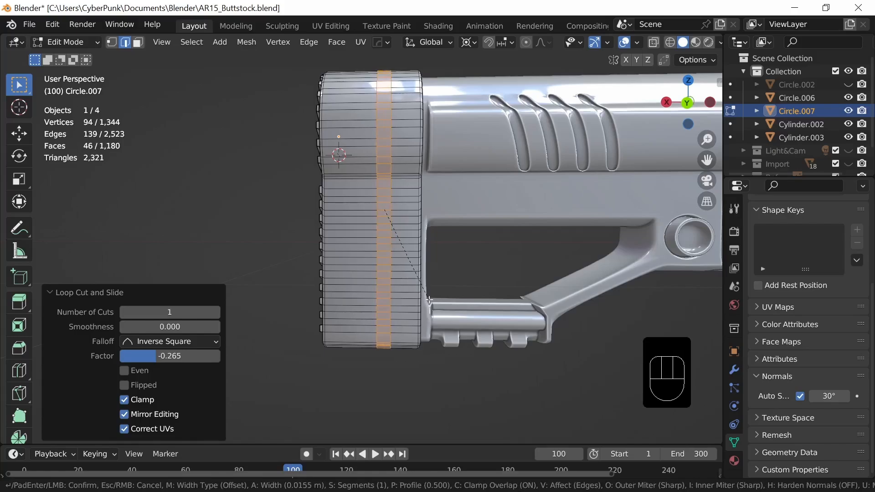
key(shift)
click(431, 299)
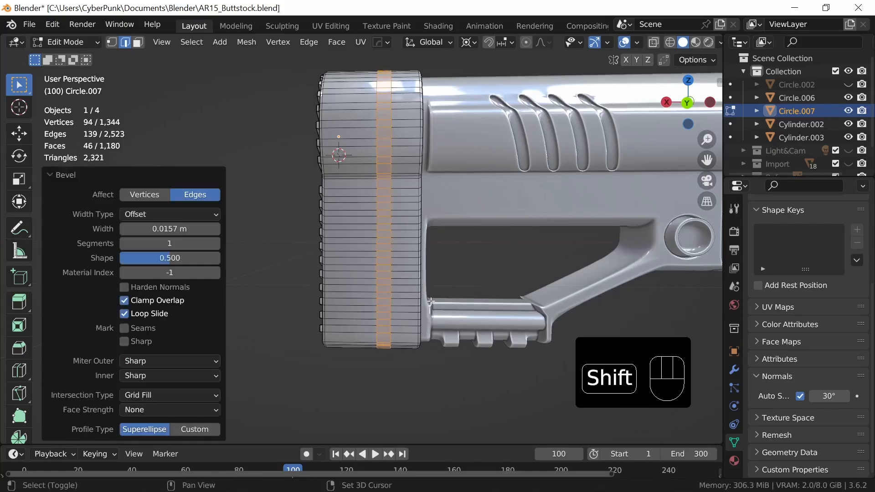
Step: Inset the band's faces by 0.002211 m and shrink them inward about 0.00525 m to form a groove around the pad
middle_drag(428, 302, 450, 334)
key(i)
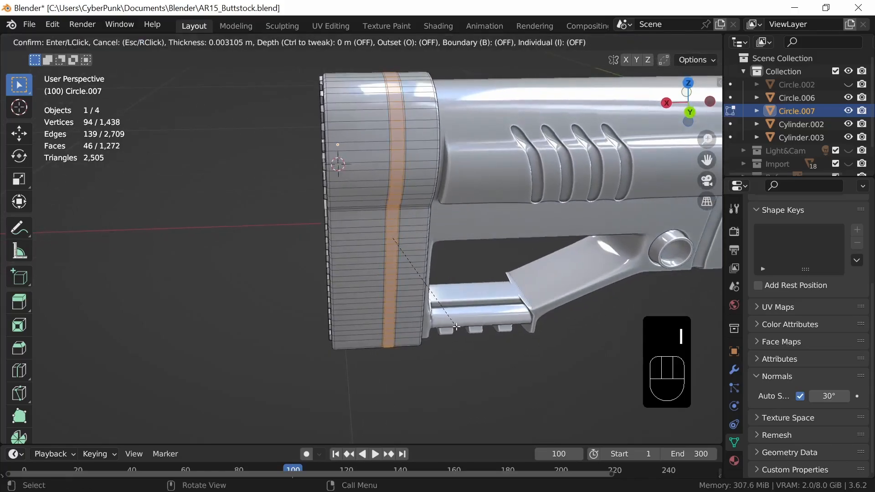
key(shift)
click(456, 329)
middle_drag(457, 329, 498, 328)
key(alt+s)
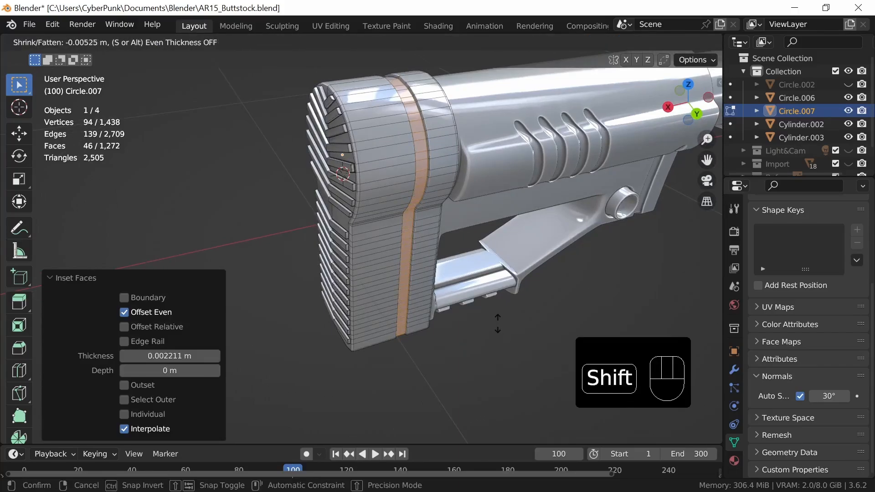
click(498, 324)
Step: Select the two edge loops along the groove's rim and bevel them with one segment and an offset width of 0.00239 m
ctrl+middle_drag(498, 325, 432, 371)
key(2)
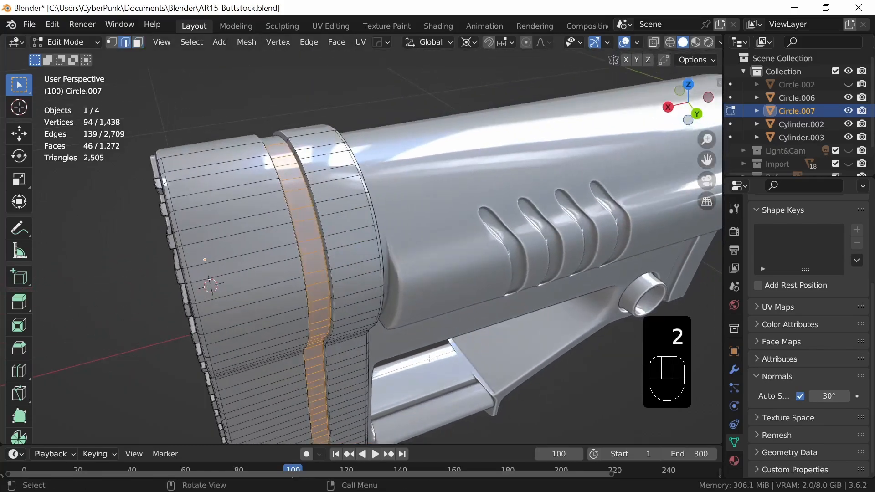
key(alt)
key(alt)
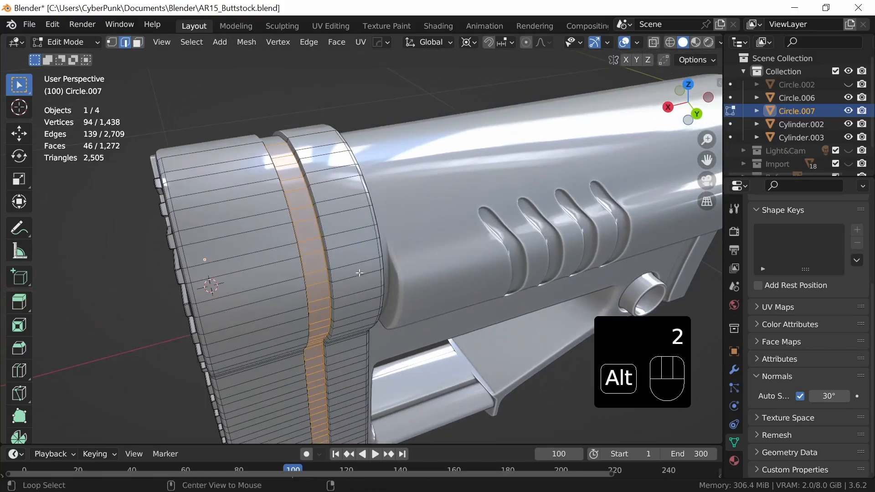
alt+shift+click(311, 260)
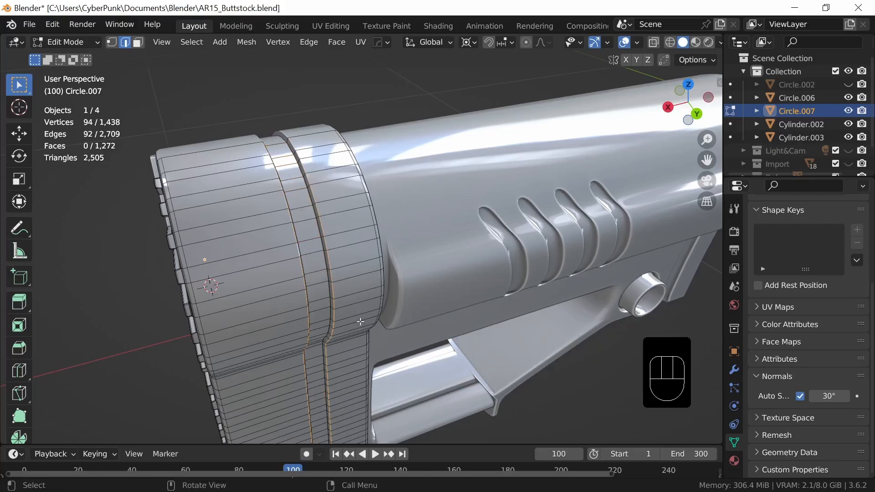
key(ctrl+b)
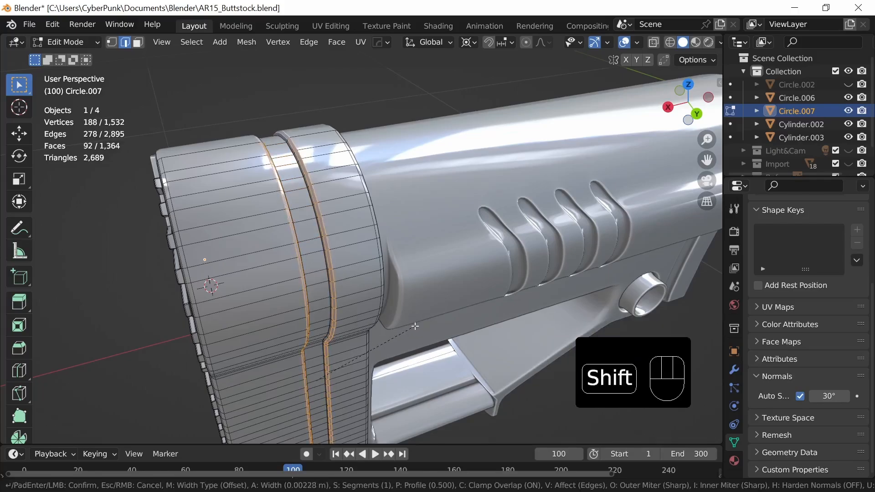
shift+click(415, 326)
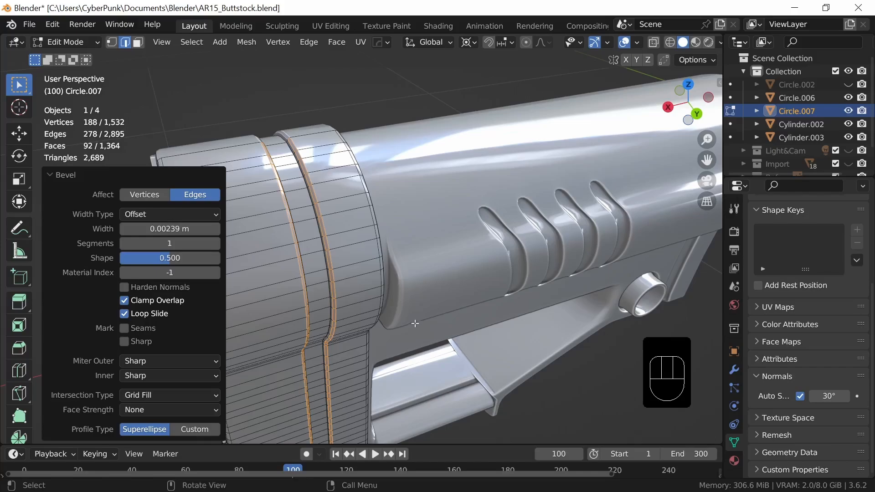
key(Tab)
Step: Switch the viewport MatCap to the dark gray sphere with orange highlights and view the buttstock on the full rifle
ctrl+middle_drag(423, 285, 379, 319)
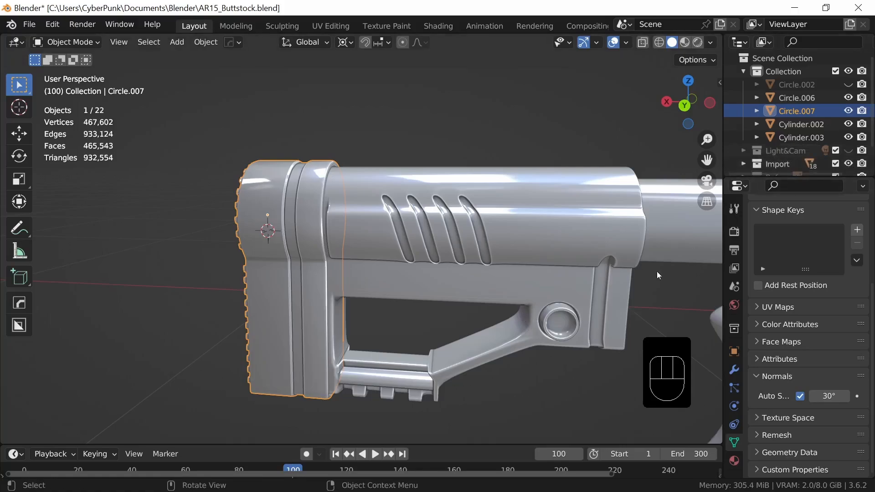
ctrl+middle_drag(657, 272, 503, 330)
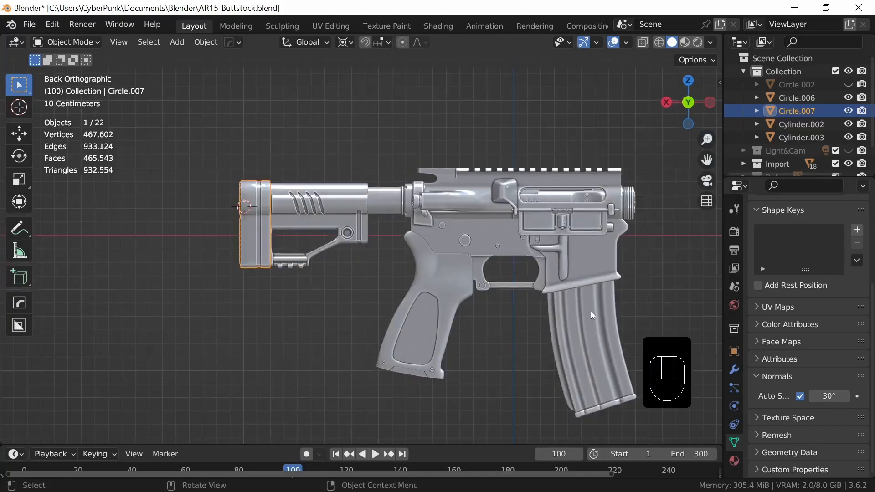
middle_drag(404, 300, 460, 331)
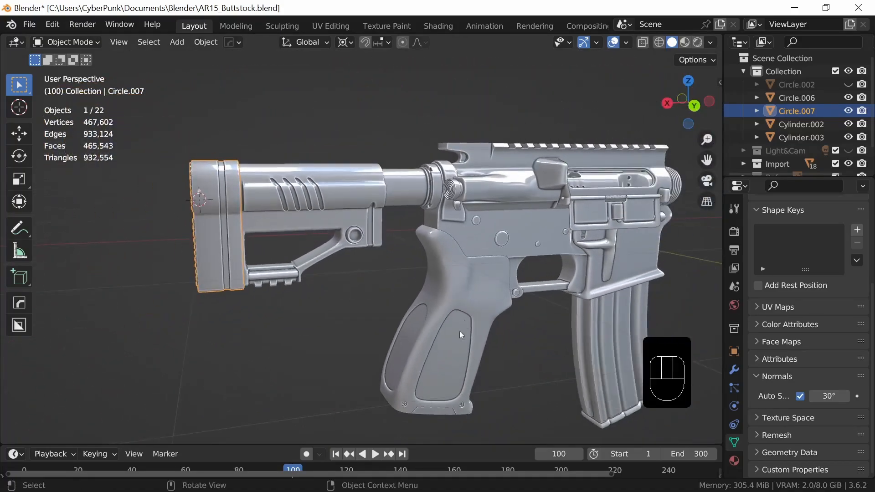
click(710, 43)
click(703, 133)
click(648, 184)
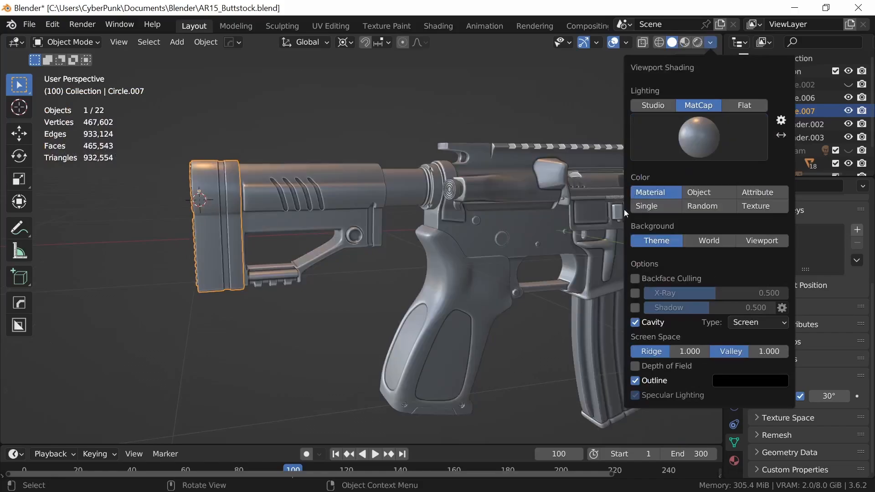
mouse_move(496, 335)
middle_down()
mouse_move(470, 334)
mouse_move(425, 310)
mouse_move(397, 337)
mouse_move(417, 304)
mouse_move(527, 357)
mouse_move(458, 336)
mouse_move(512, 341)
mouse_move(562, 329)
mouse_move(623, 311)
mouse_move(662, 283)
mouse_move(638, 267)
mouse_move(504, 295)
mouse_move(490, 308)
mouse_move(443, 301)
mouse_move(431, 288)
mouse_move(529, 296)
mouse_move(600, 291)
mouse_move(477, 293)
mouse_move(477, 264)
mouse_move(504, 257)
mouse_move(514, 270)
middle_up()
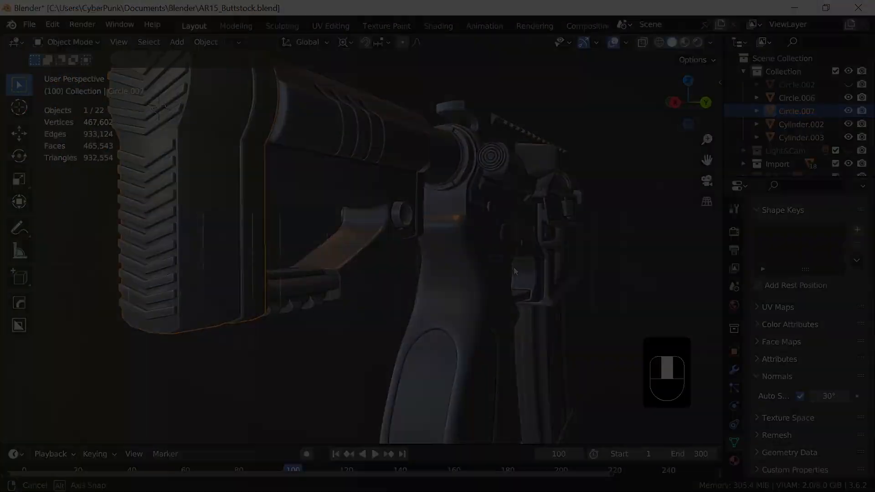